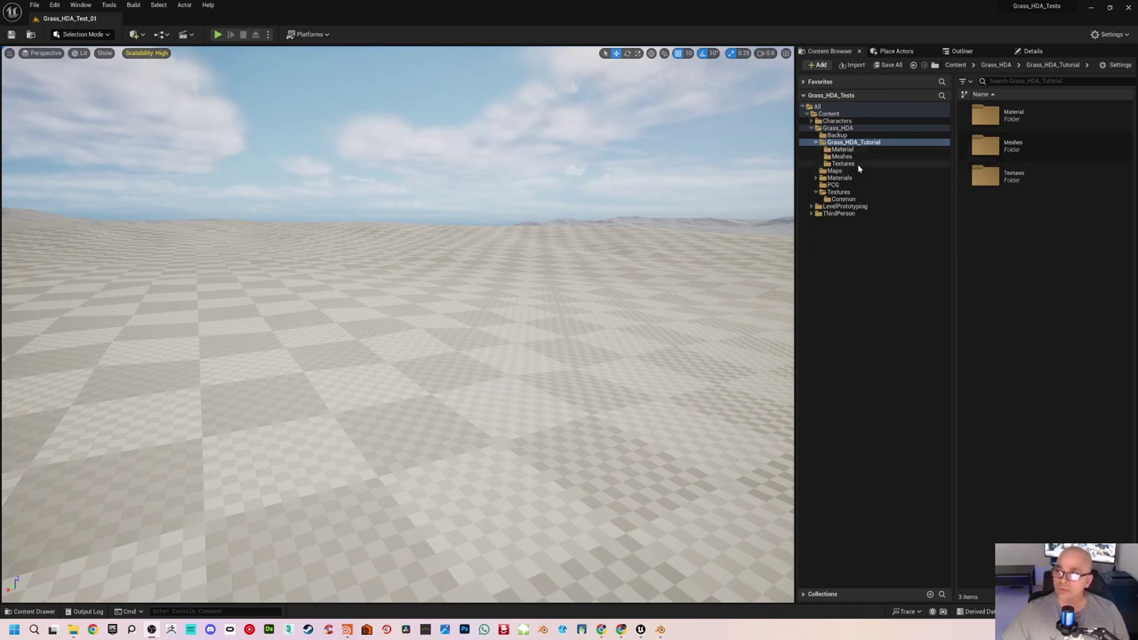
# Step: Browse Grass_HDA_Tutorial's Meshes, Material and Textures folders, ending in Textures
pyautogui.click(863, 240)
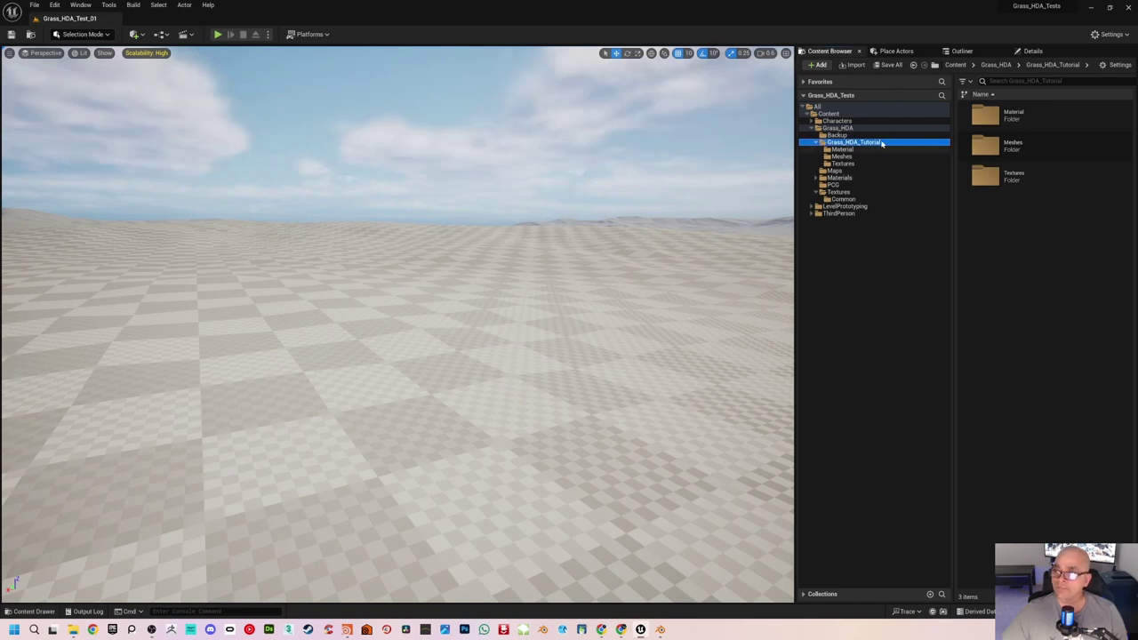
pyautogui.click(843, 156)
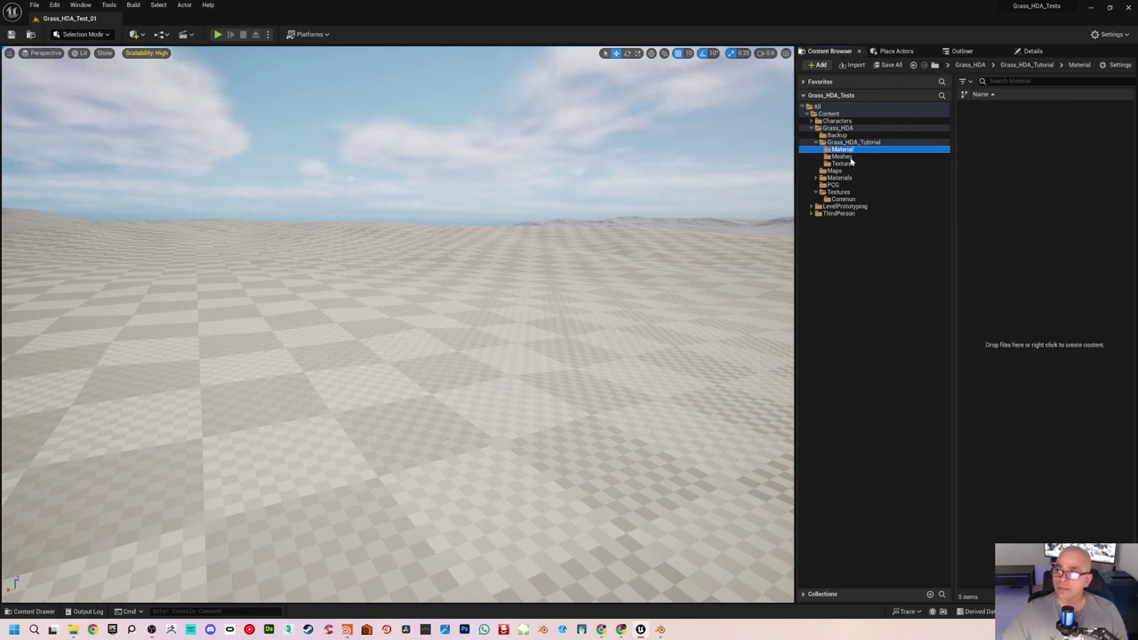
pyautogui.click(845, 163)
pyautogui.click(845, 157)
pyautogui.click(842, 150)
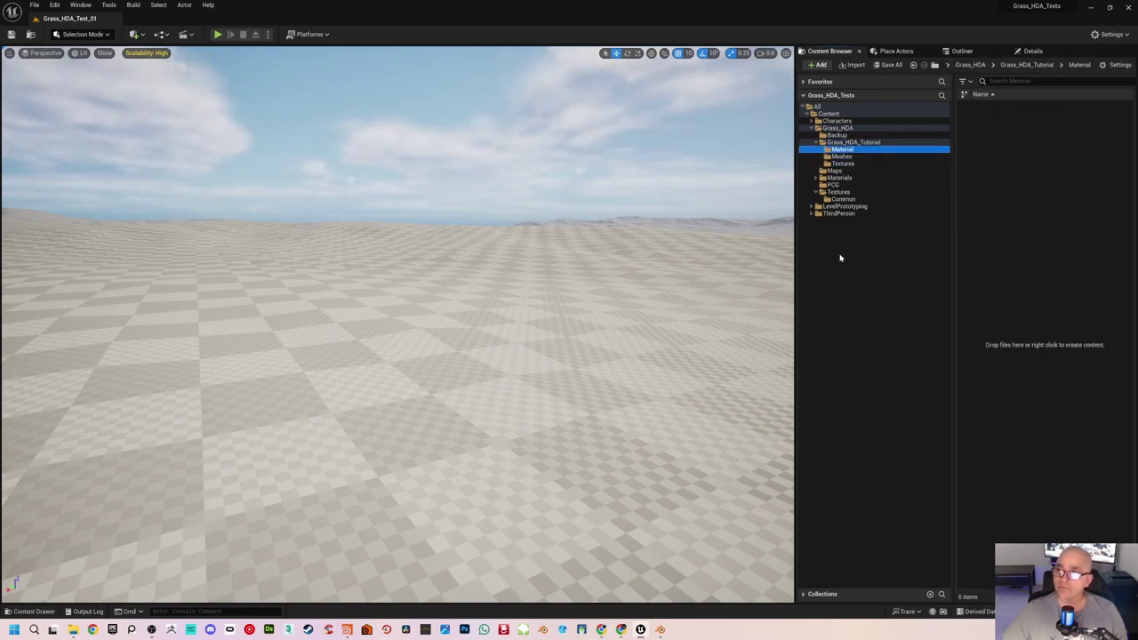
pyautogui.click(843, 164)
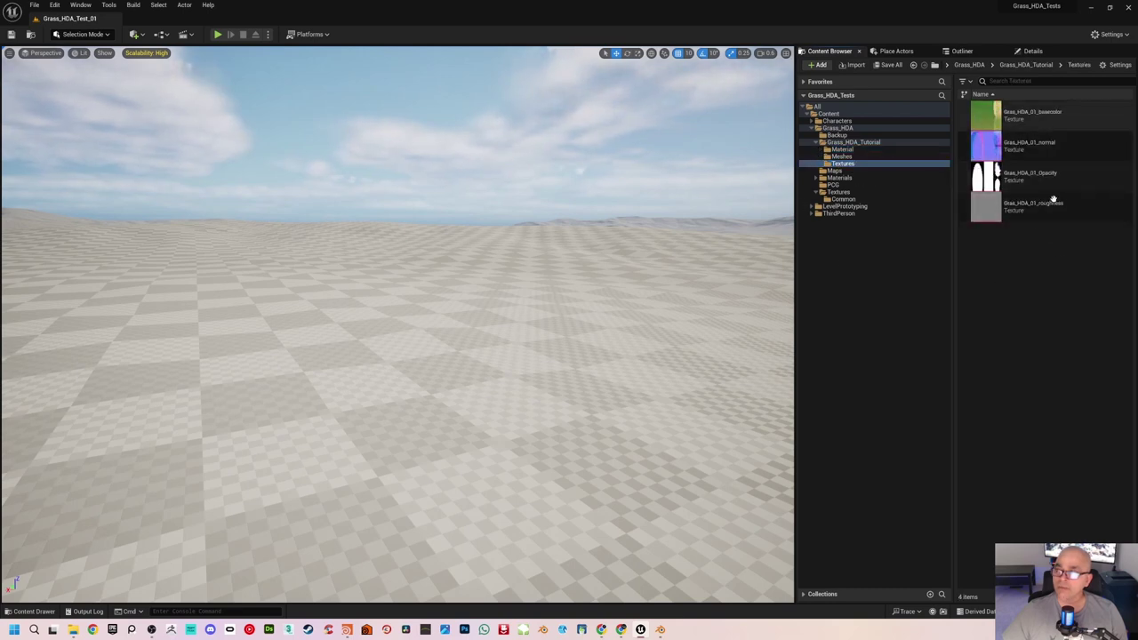
# Step: Inspect the roughness, Opacity and basecolor texture assets
pyautogui.moveTo(1039, 113)
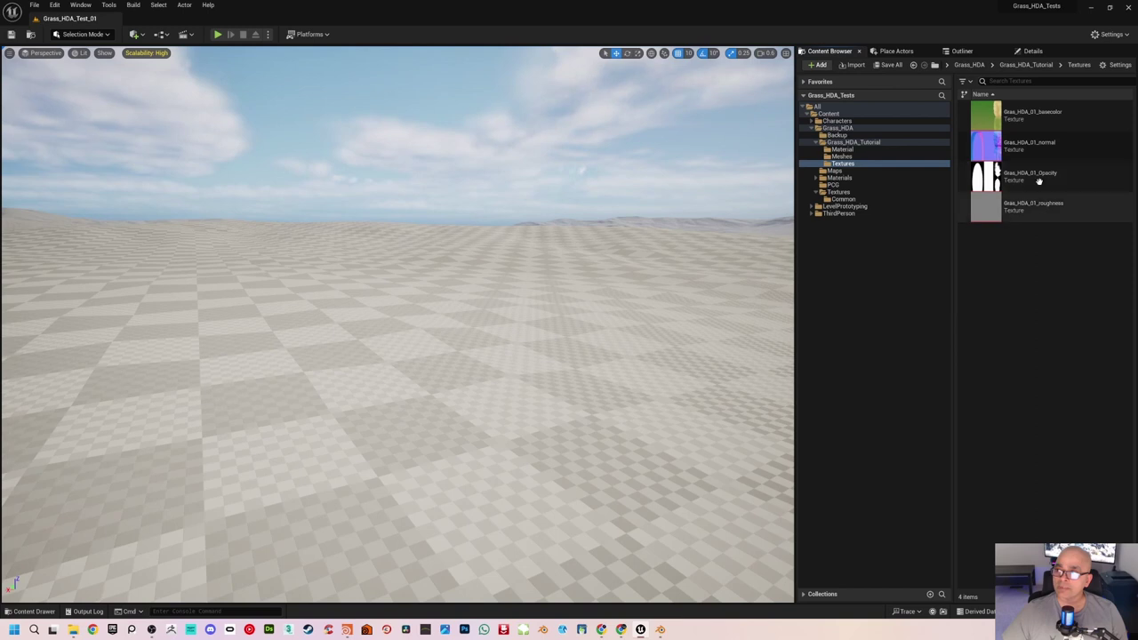
pyautogui.click(1032, 208)
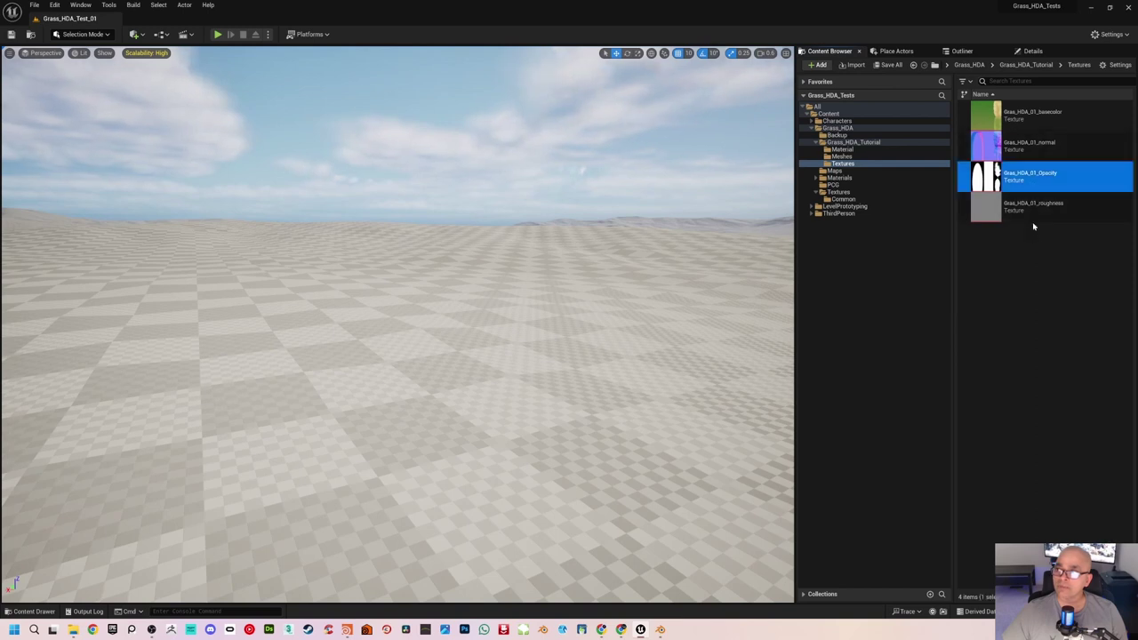
pyautogui.click(1035, 265)
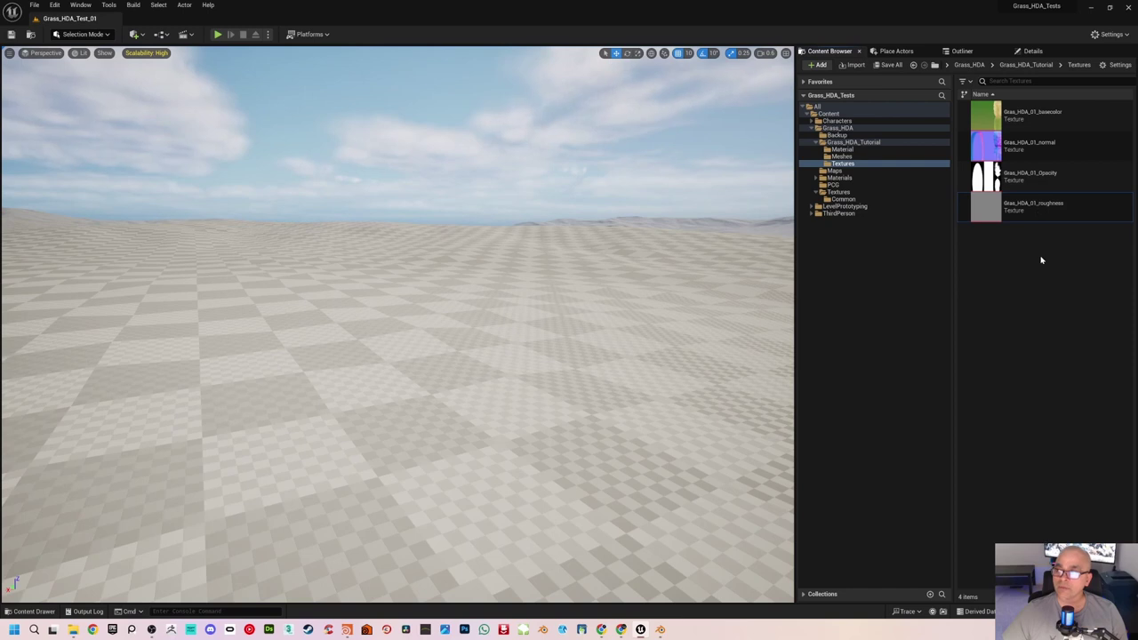
pyautogui.moveTo(1063, 204)
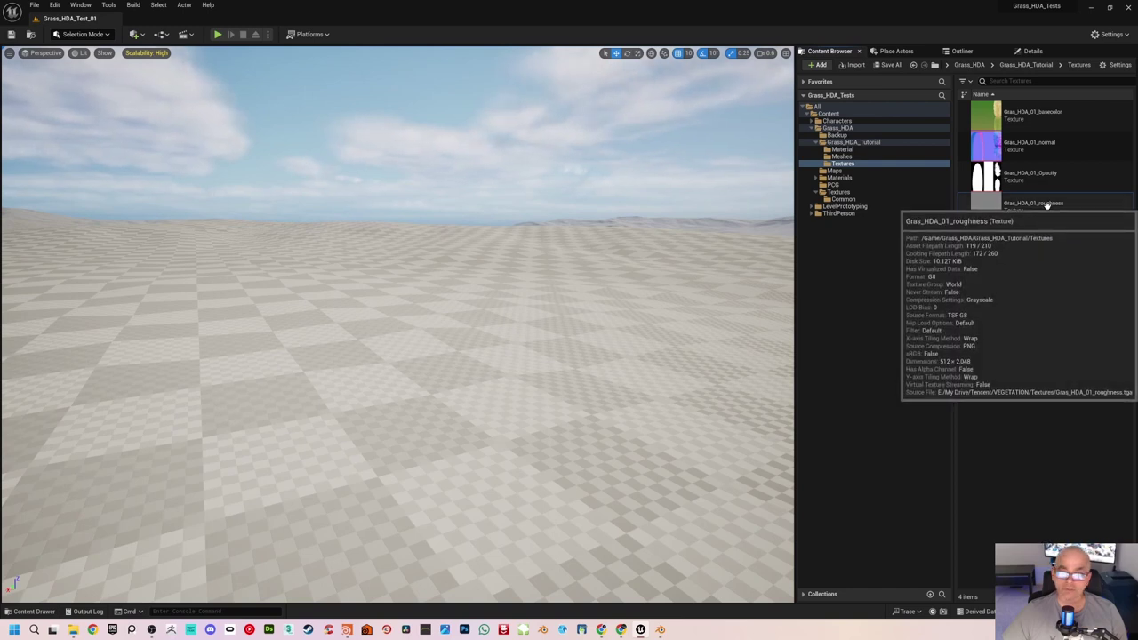
pyautogui.click(1057, 173)
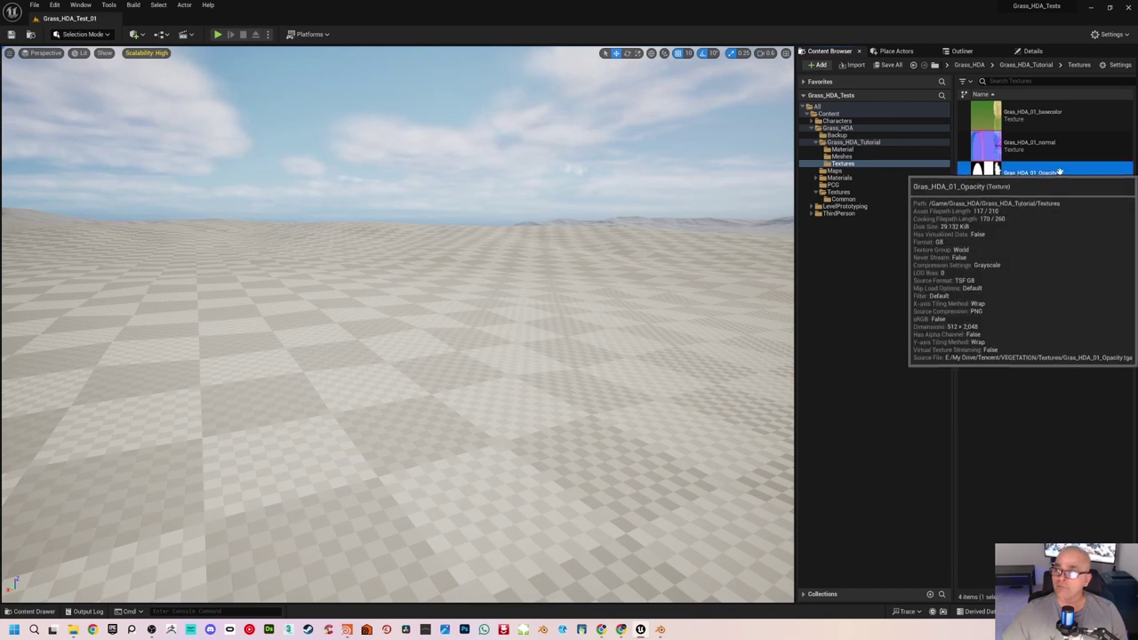
pyautogui.click(1039, 116)
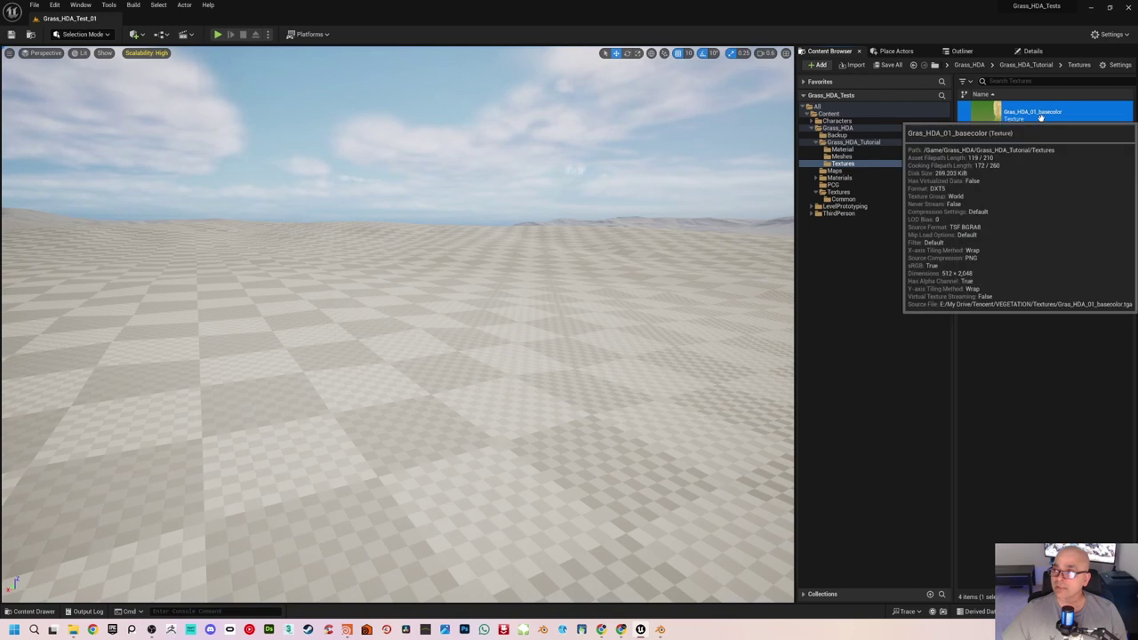
pyautogui.doubleClick(996, 116)
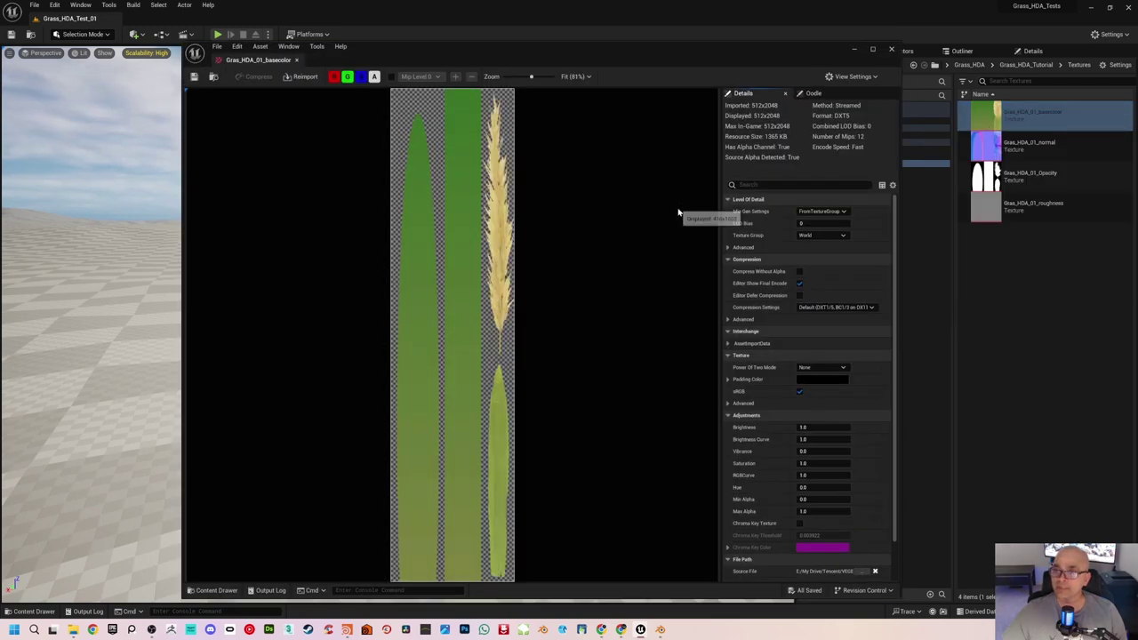
pyautogui.click(361, 77)
pyautogui.click(348, 77)
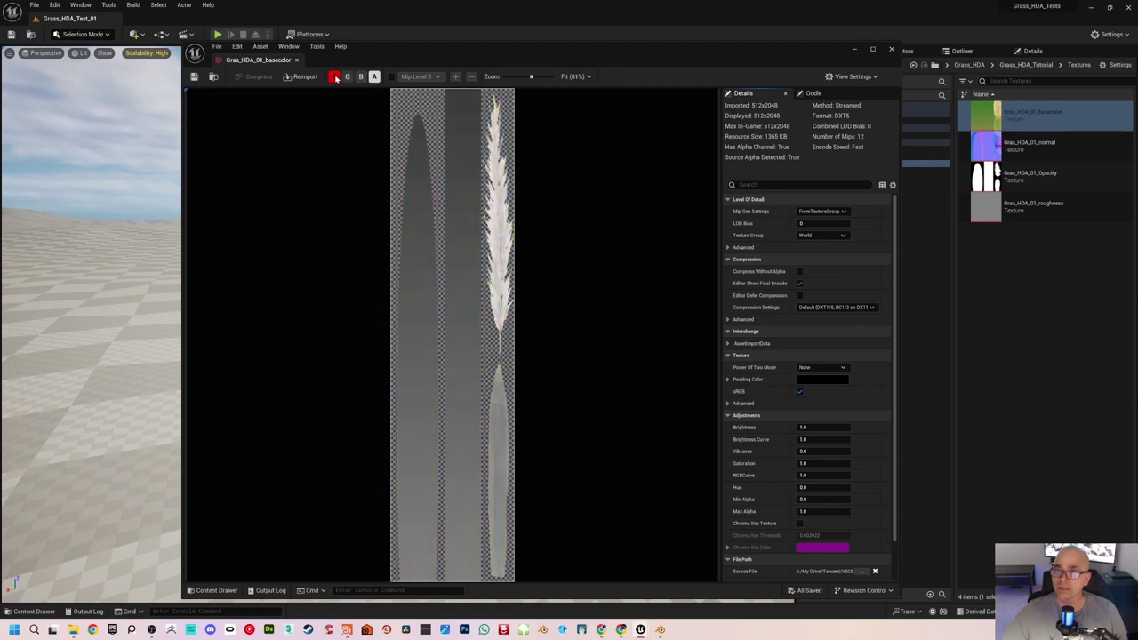
pyautogui.click(334, 77)
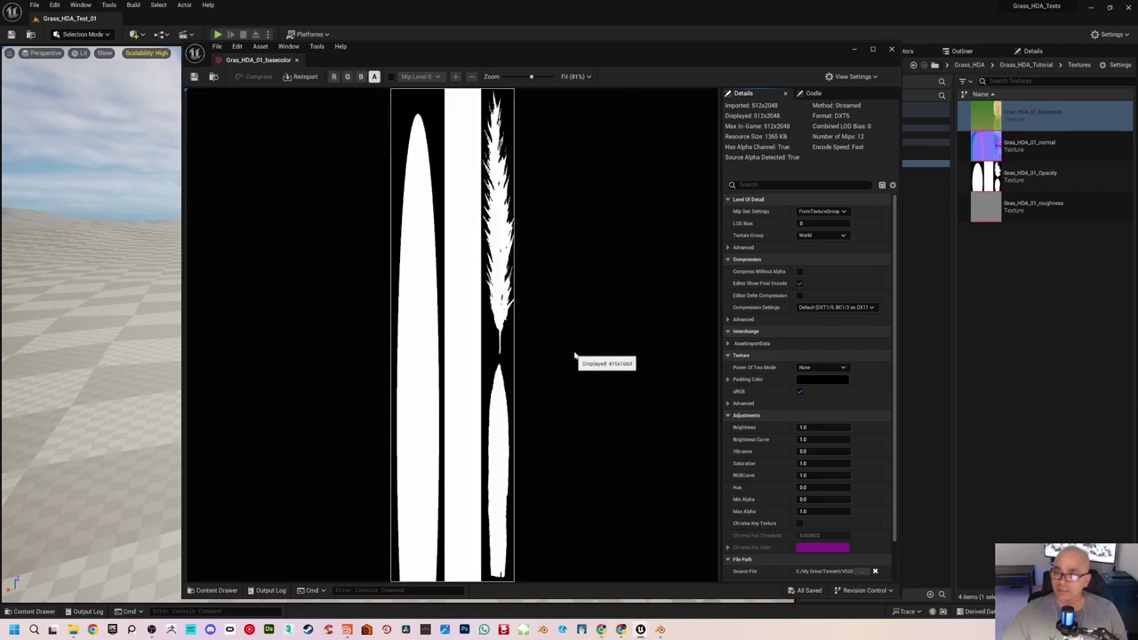
pyautogui.click(298, 60)
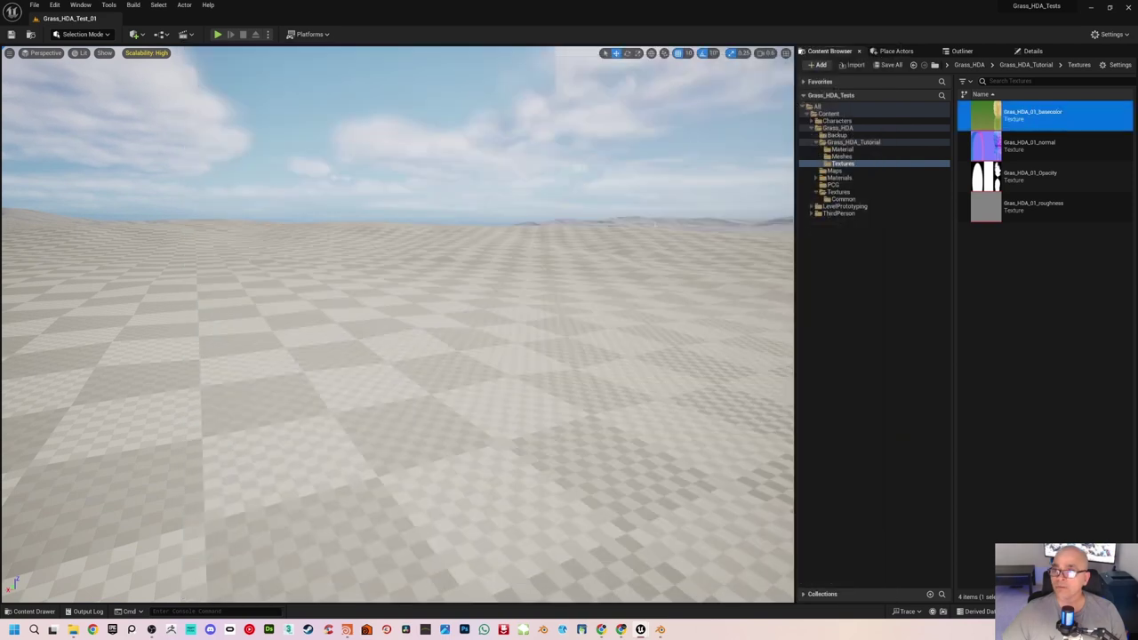
# Step: Delete the Opacity and roughness textures with confirmation, then switch to the Material folder
pyautogui.click(1030, 178)
pyautogui.keyDown('shift'); pyautogui.click(1030, 206); pyautogui.keyUp('shift')
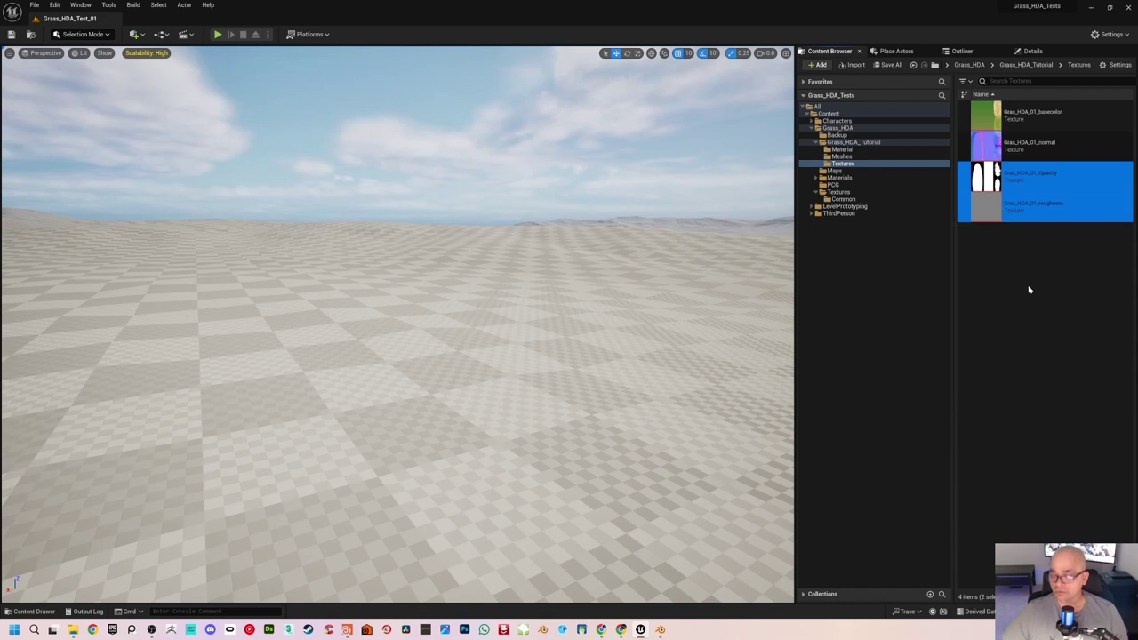
pyautogui.press('Delete')
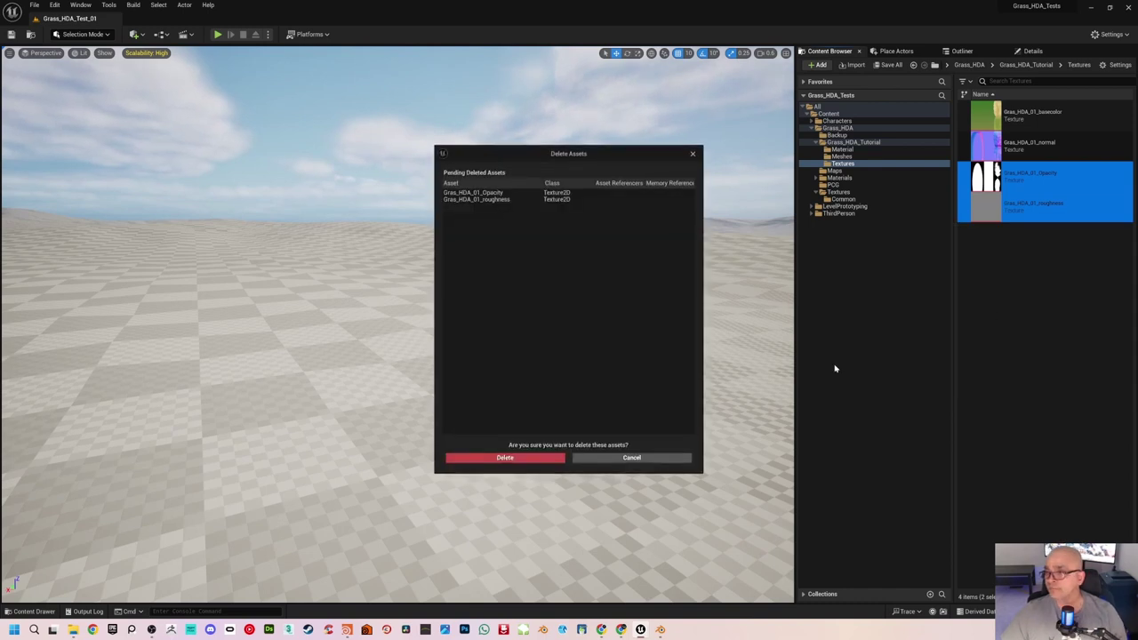
pyautogui.click(549, 457)
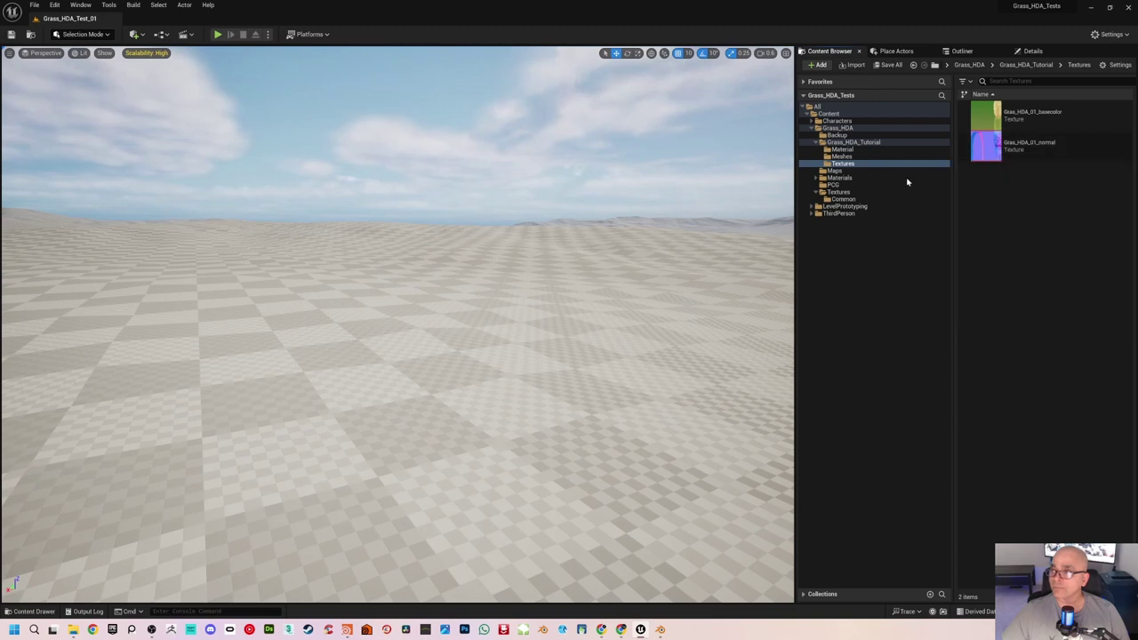
pyautogui.click(843, 150)
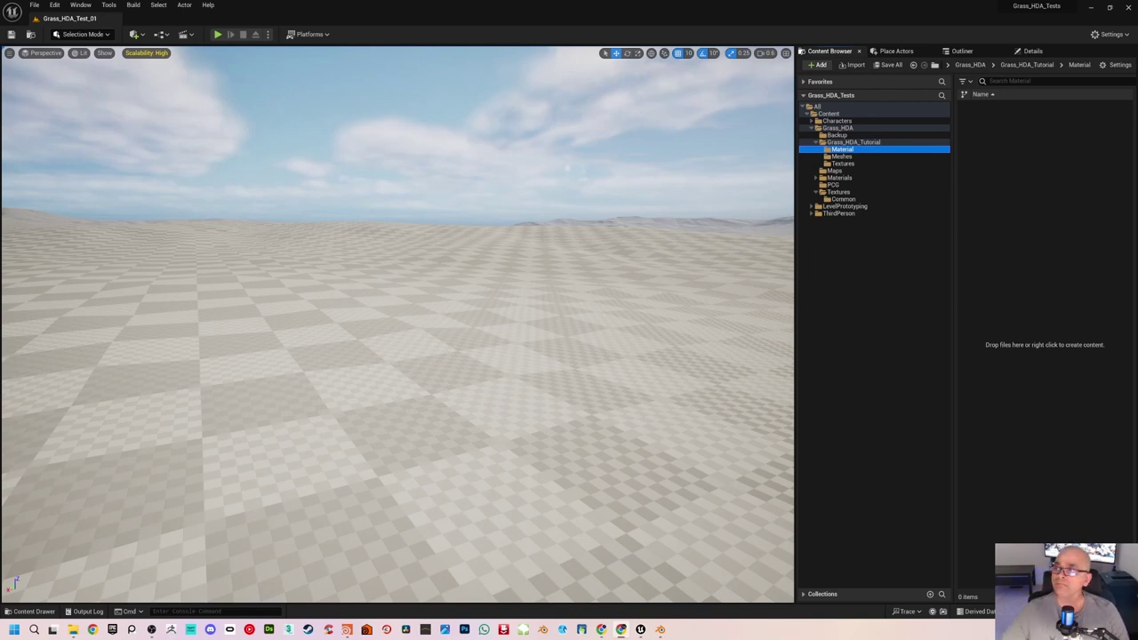
# Step: Create a Material Parameter Collection named MPC_GlobalWind in the Material folder
pyautogui.rightClick(993, 238)
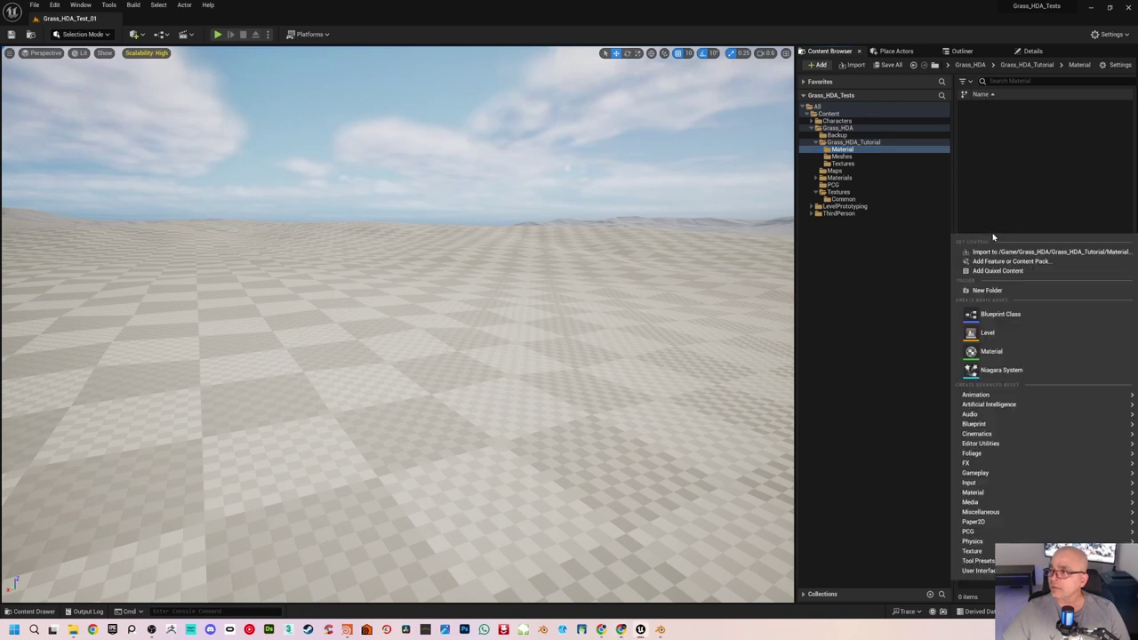
pyautogui.moveTo(992, 501)
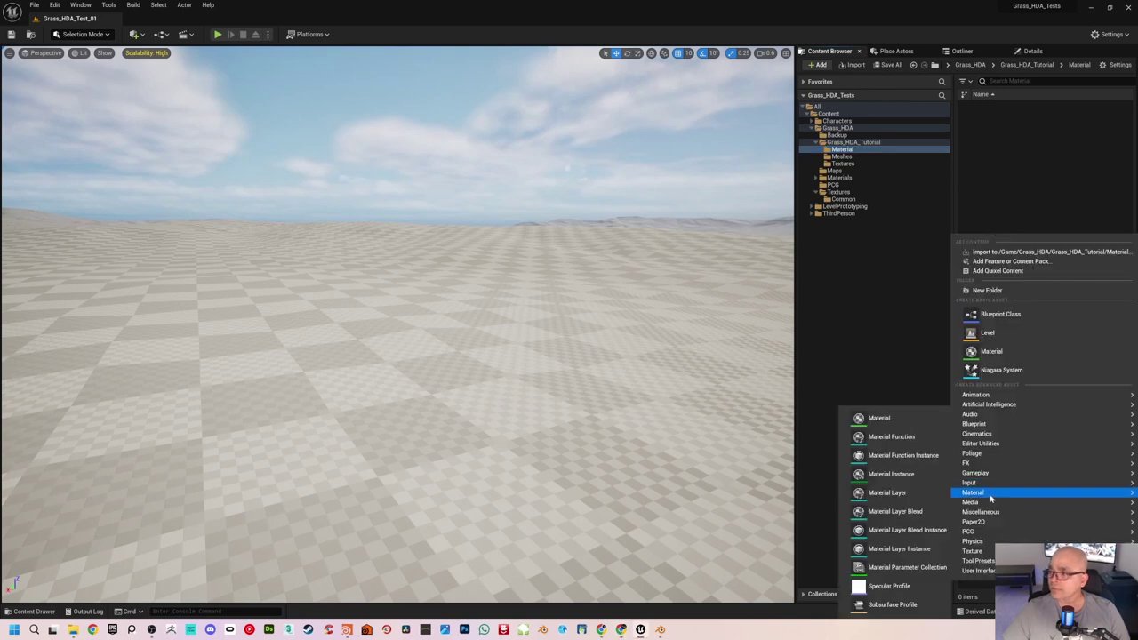
pyautogui.click(908, 568)
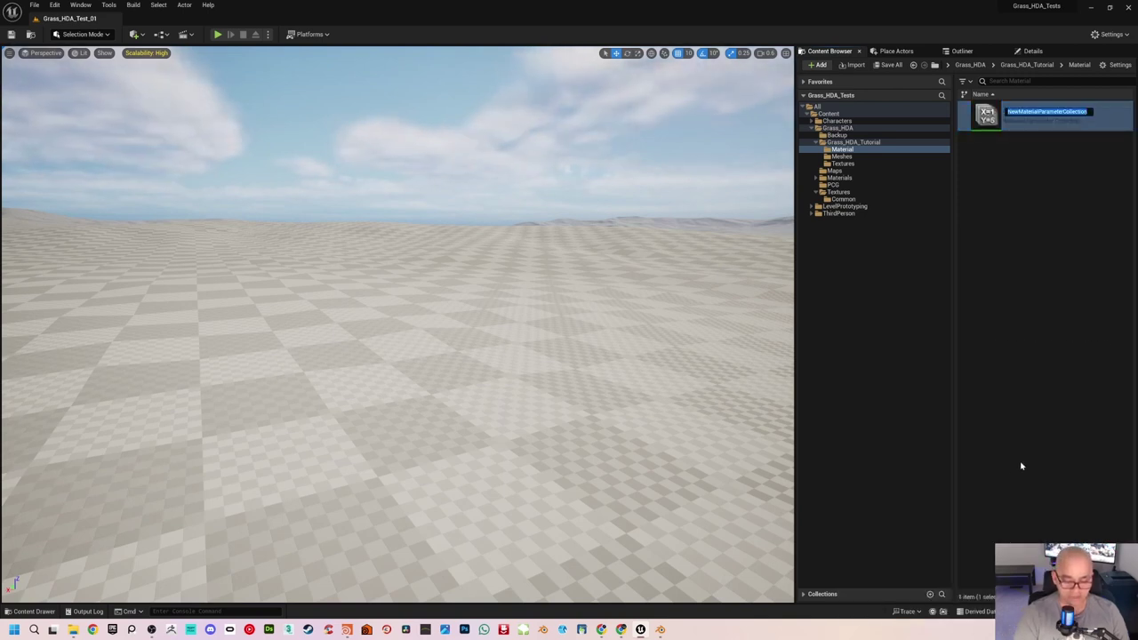
pyautogui.write('MPC_GlobalW')
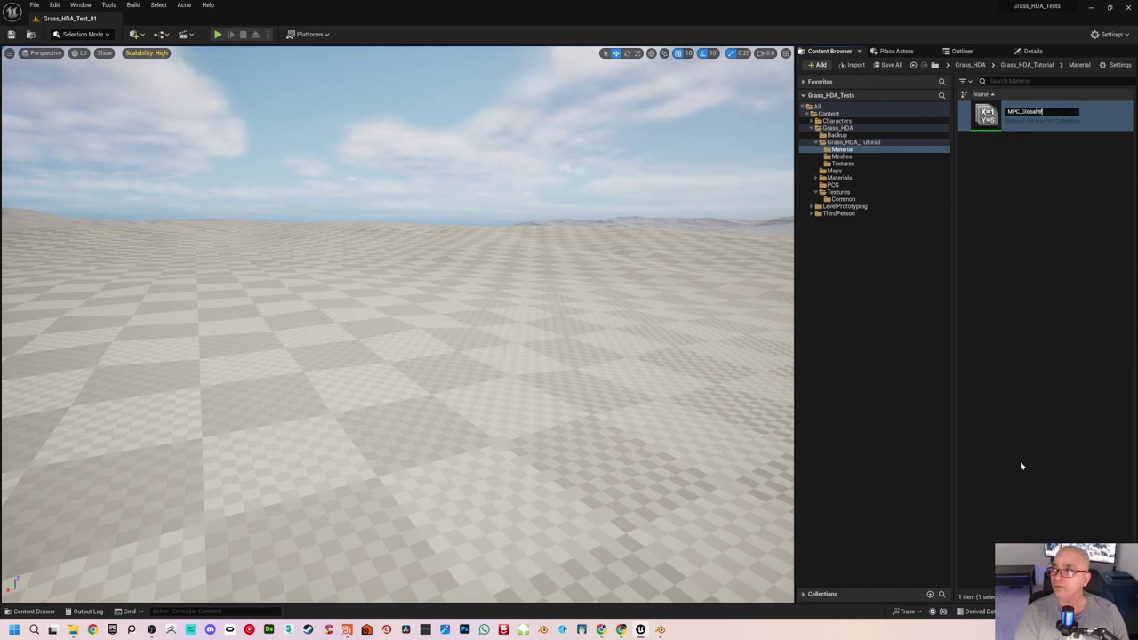
pyautogui.write('ind')
pyautogui.press('Return')
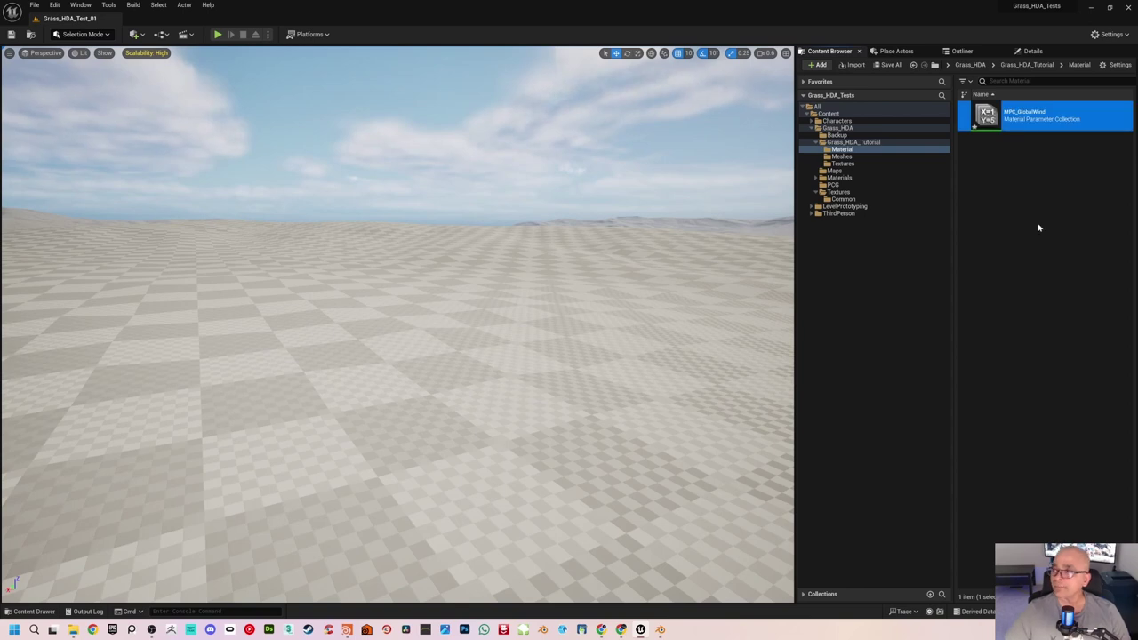
# Step: Open MPC_GlobalWind in its editor
pyautogui.click(1039, 229)
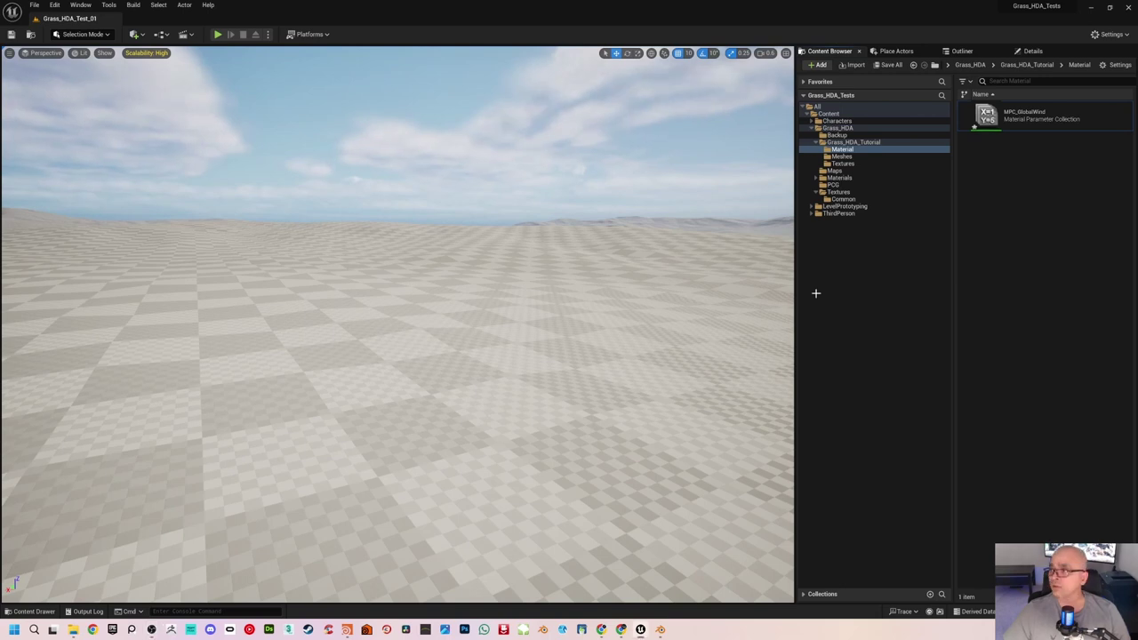
pyautogui.click(988, 116)
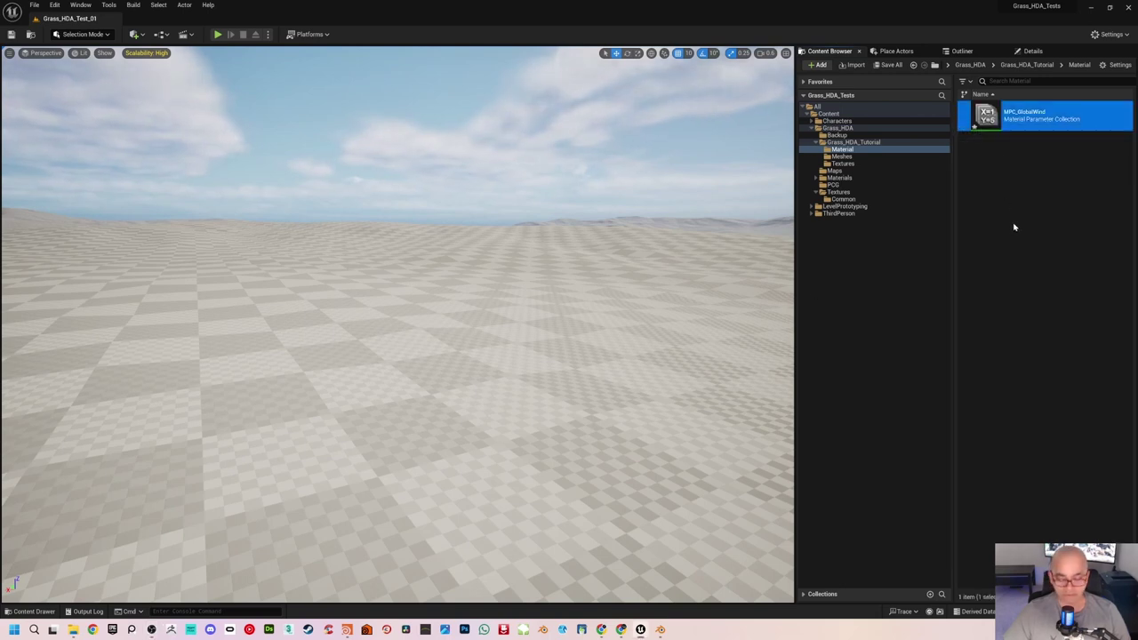
pyautogui.click(1011, 215)
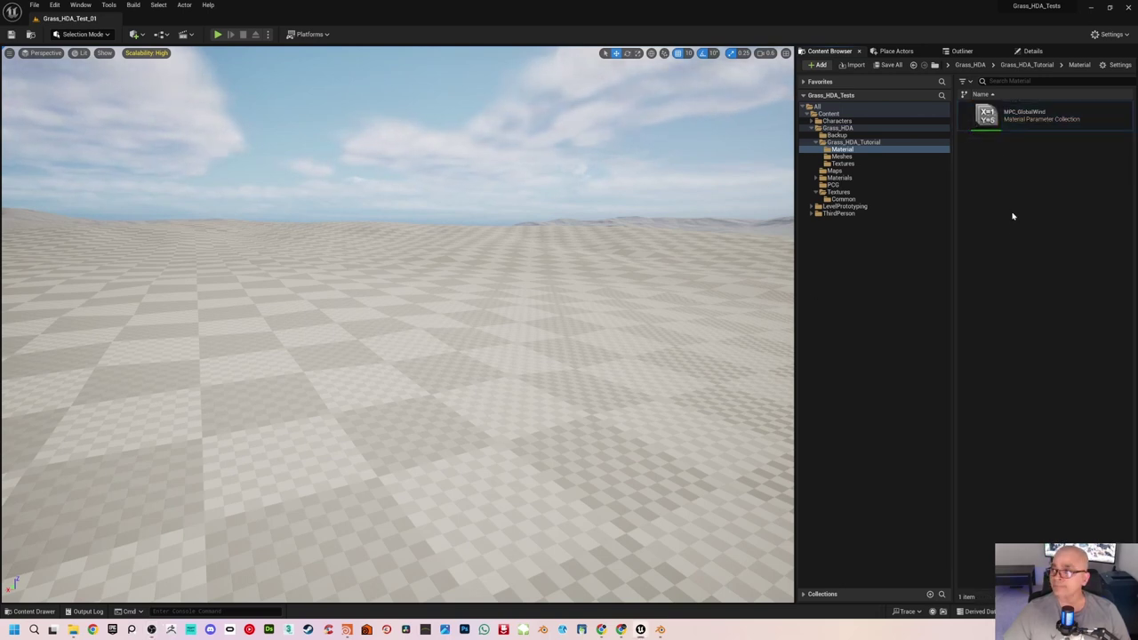
pyautogui.doubleClick(990, 115)
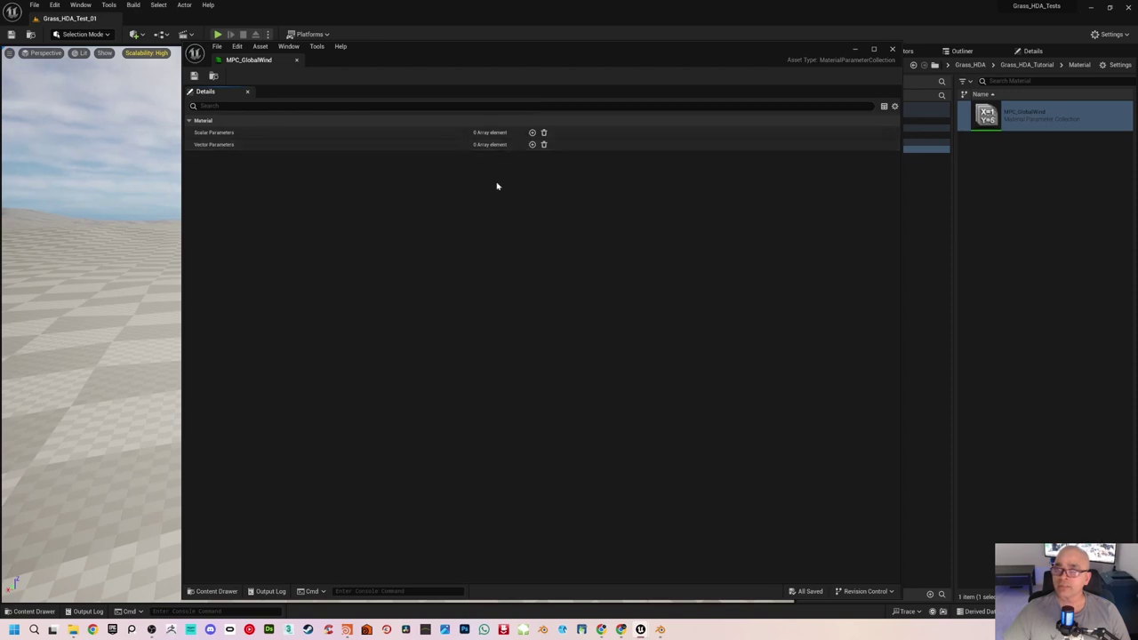
# Step: Add a scalar parameter named Wind_Intensity with default value 2.0 to MPC_GlobalWind
pyautogui.click(533, 133)
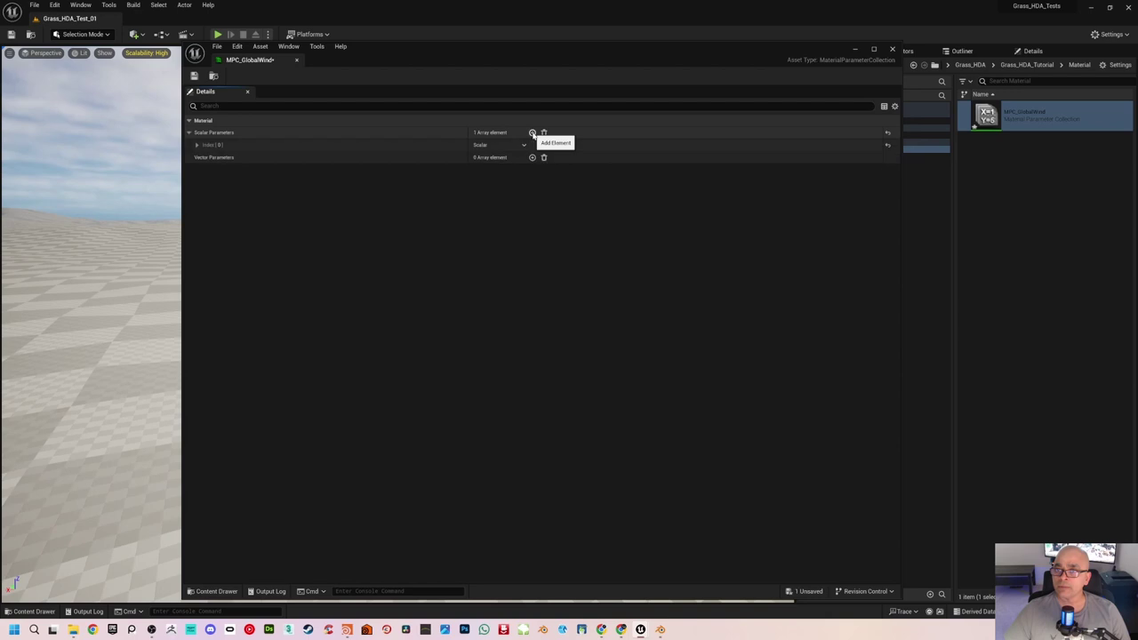
pyautogui.click(198, 146)
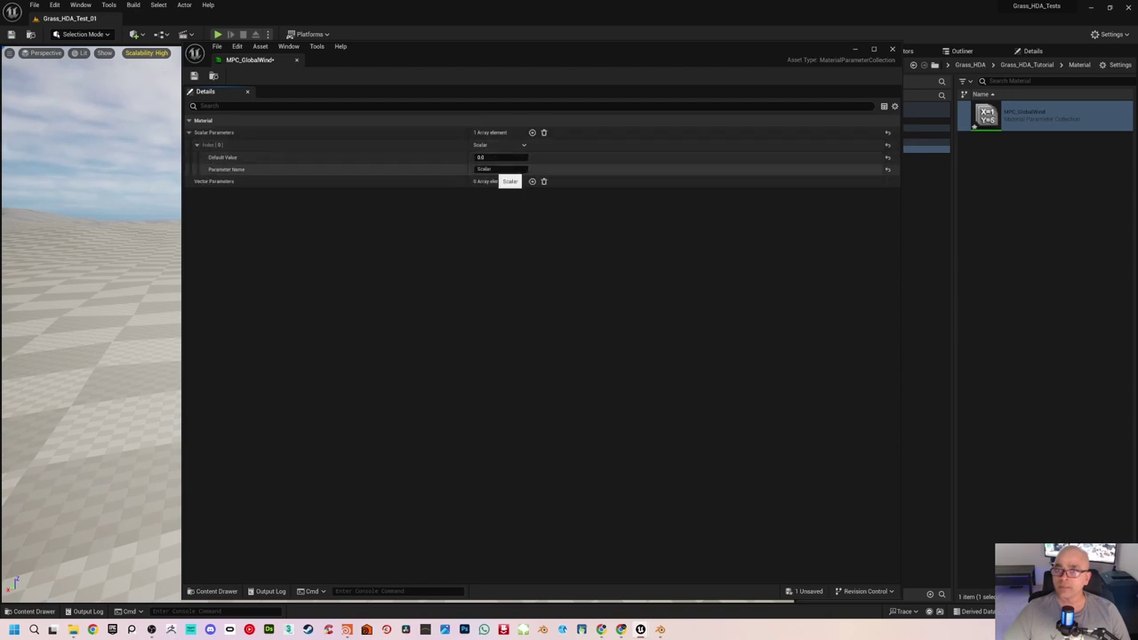
pyautogui.click(493, 170)
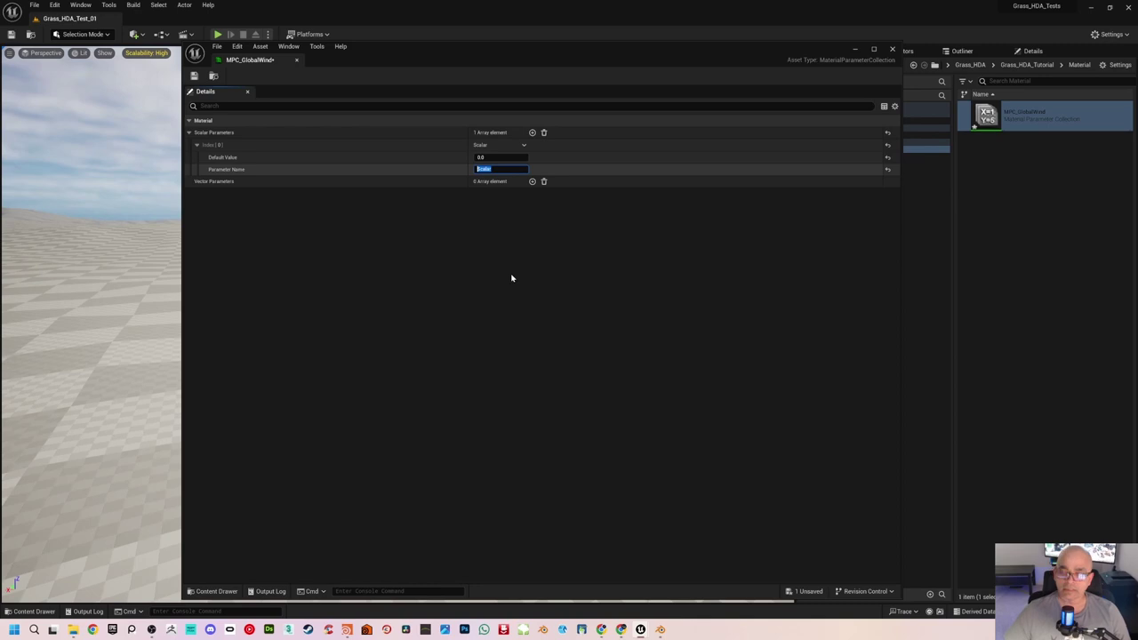
pyautogui.write('W')
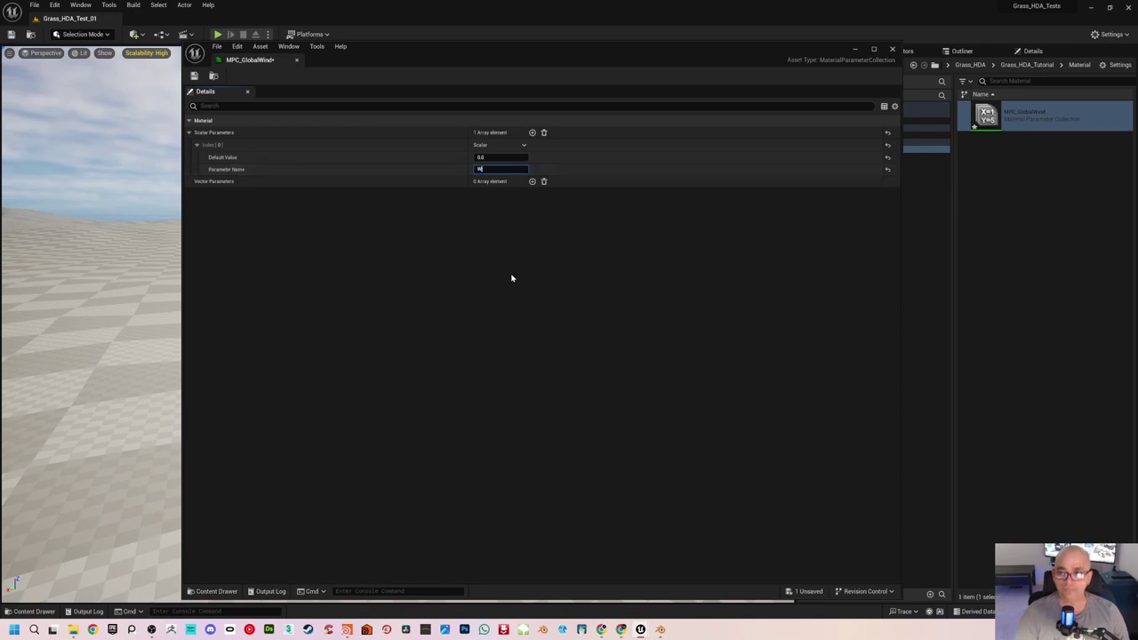
pyautogui.write('ind_In')
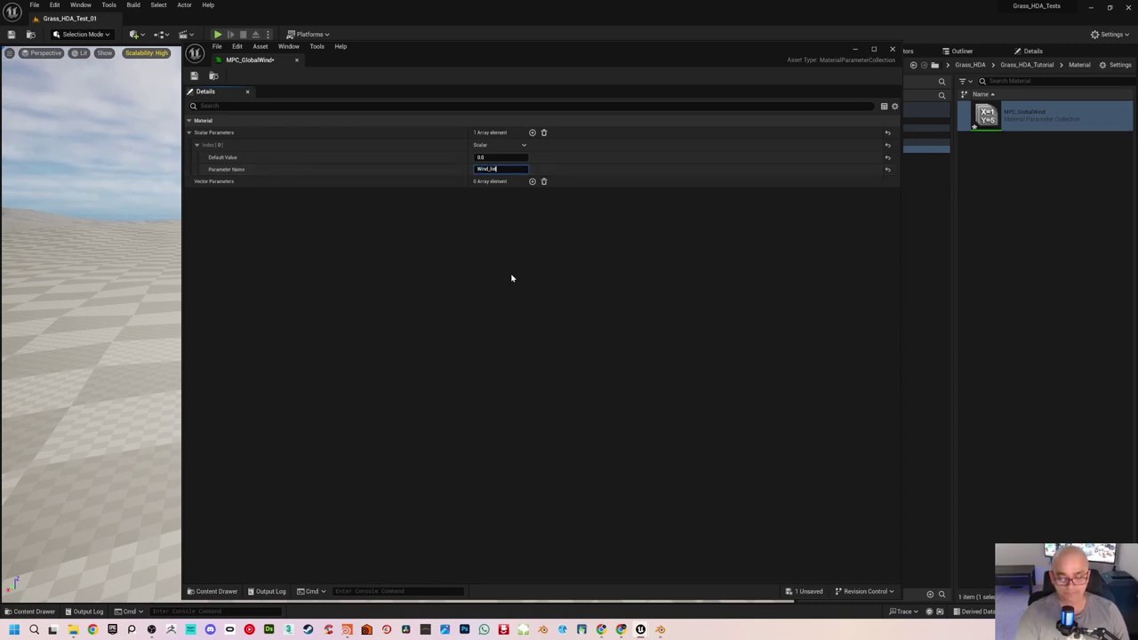
pyautogui.write('tensity')
pyautogui.press('Return')
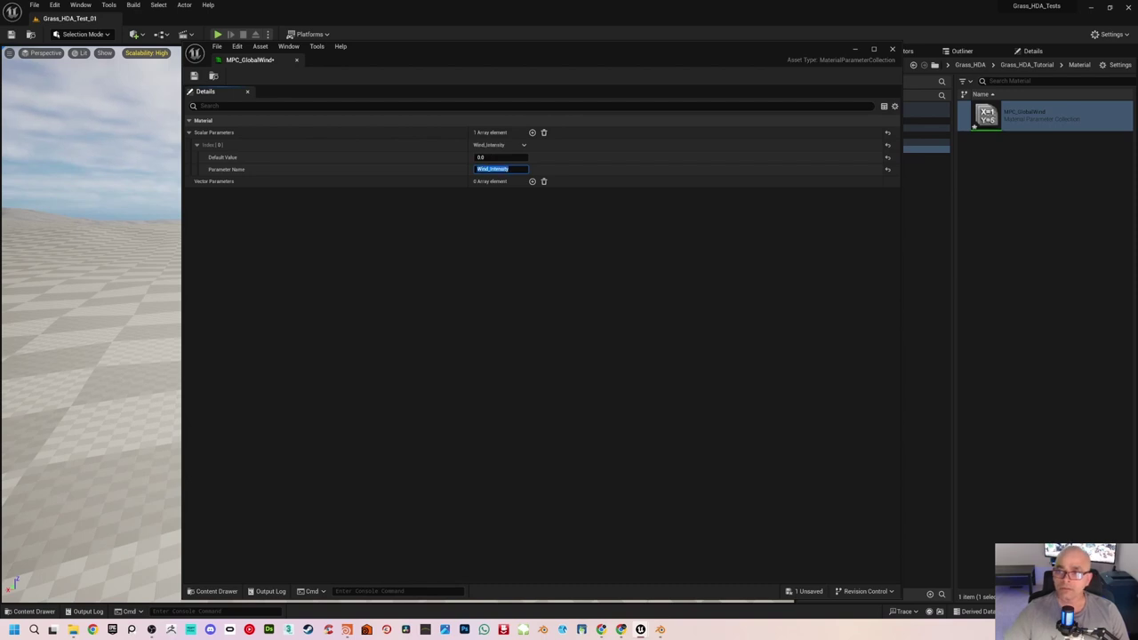
pyautogui.click(488, 158)
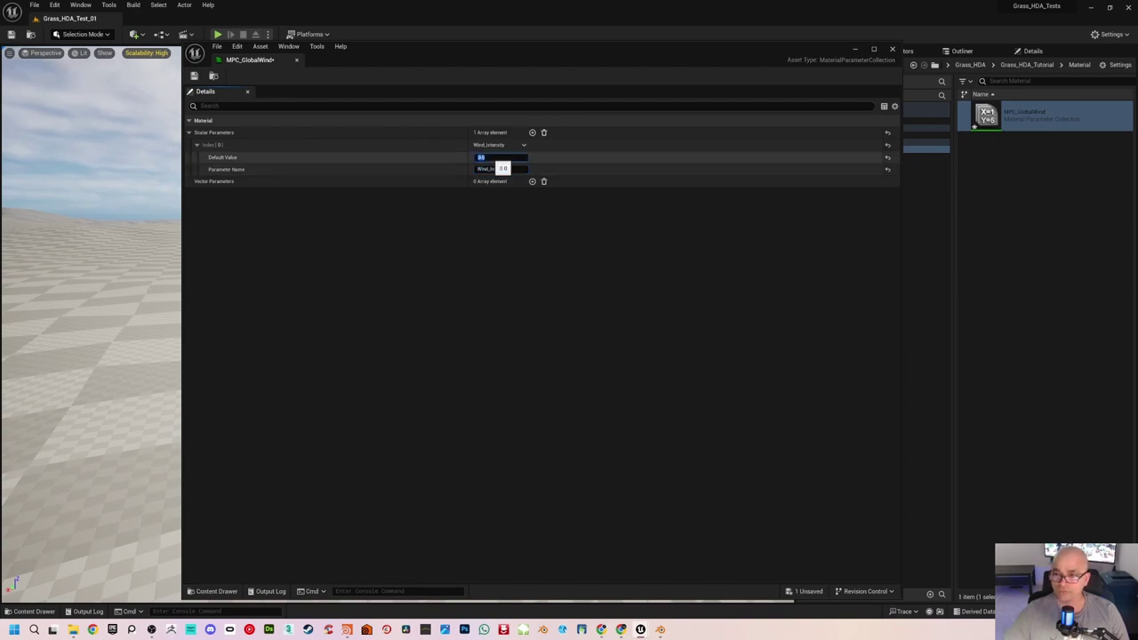
pyautogui.write('2')
pyautogui.press('Return')
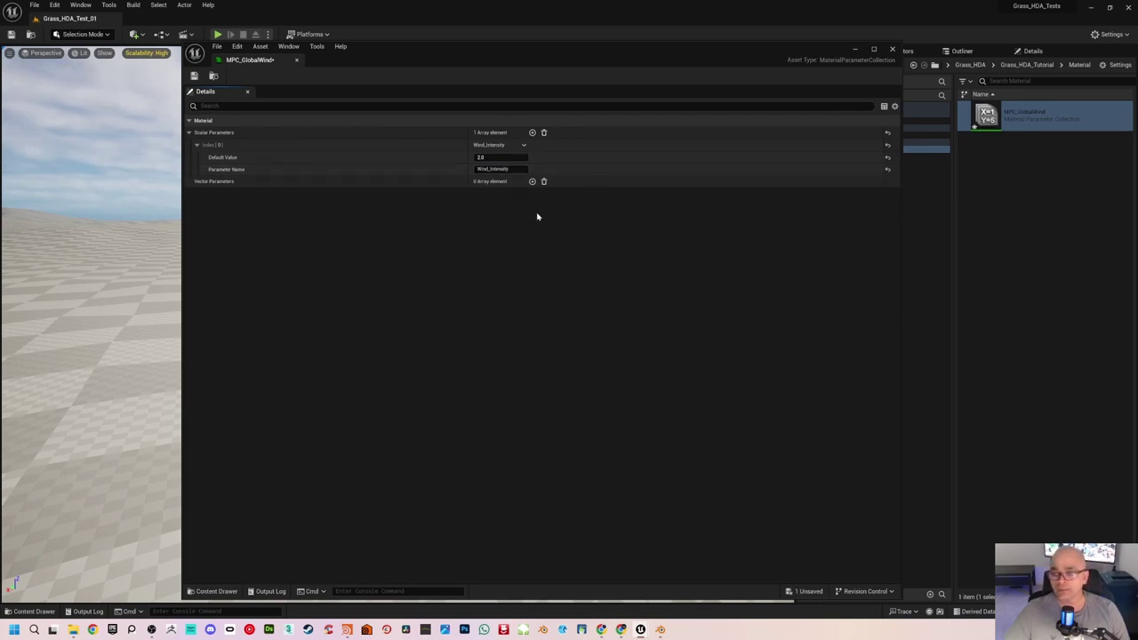
# Step: Add a vector parameter named Wind_Direction to MPC_GlobalWind
pyautogui.click(532, 182)
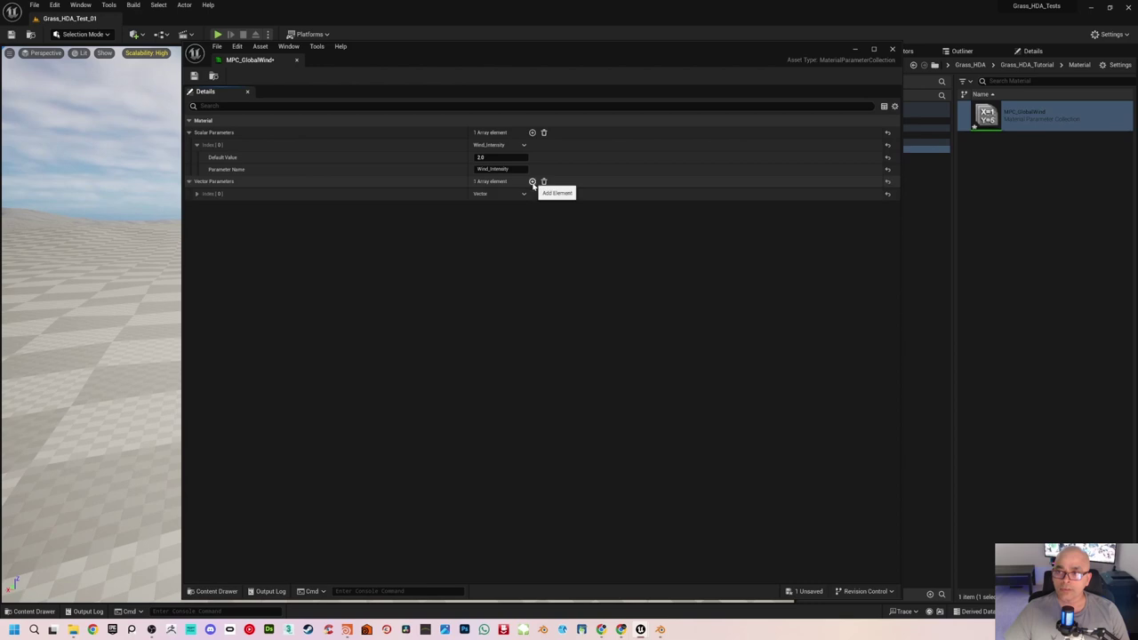
pyautogui.click(197, 194)
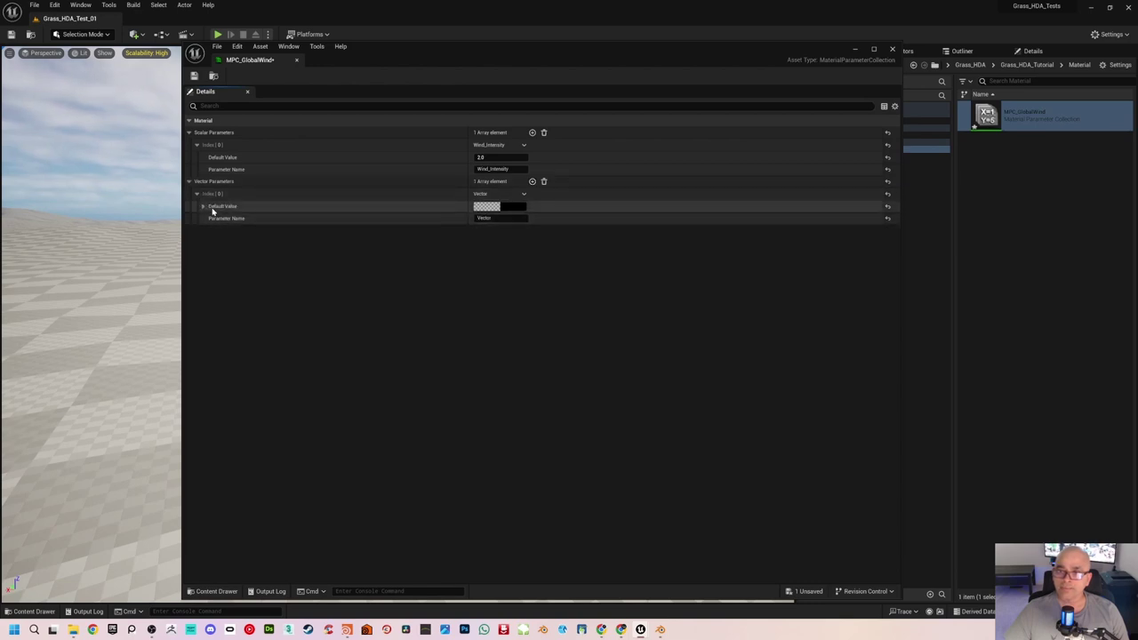
pyautogui.click(202, 206)
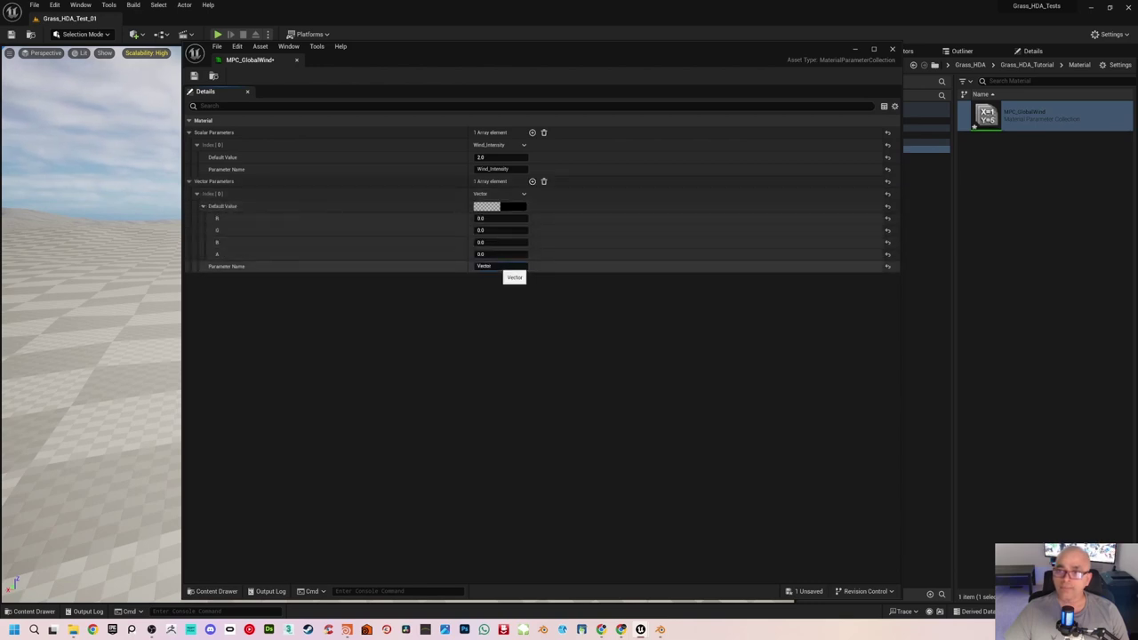
pyautogui.click(498, 266)
pyautogui.write('Win')
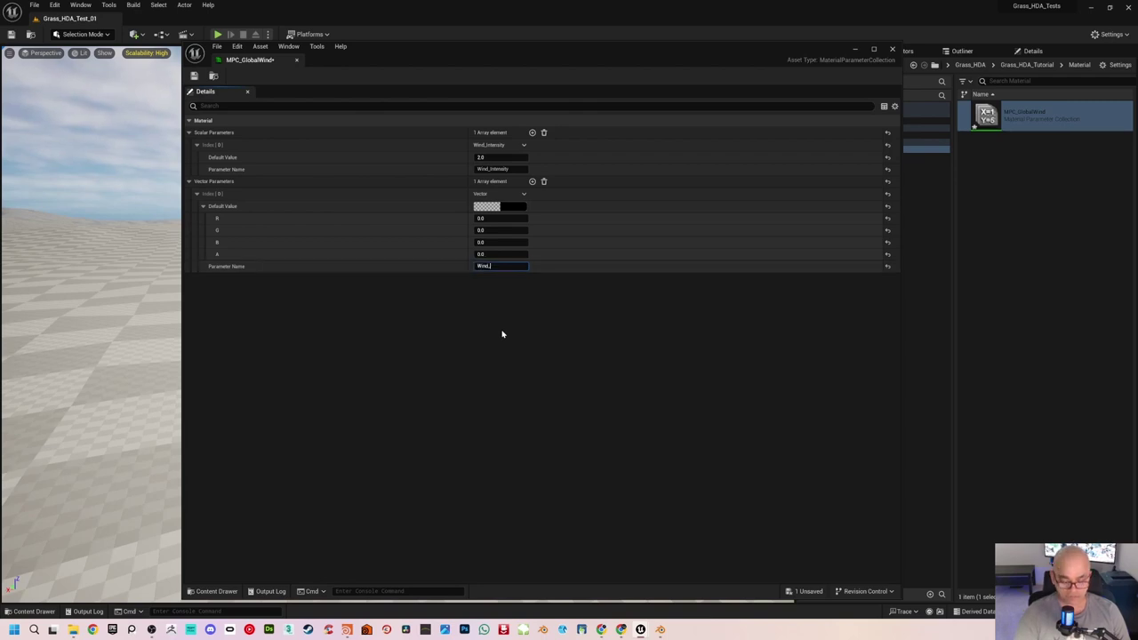
pyautogui.write('d_Direction')
pyautogui.press('Return')
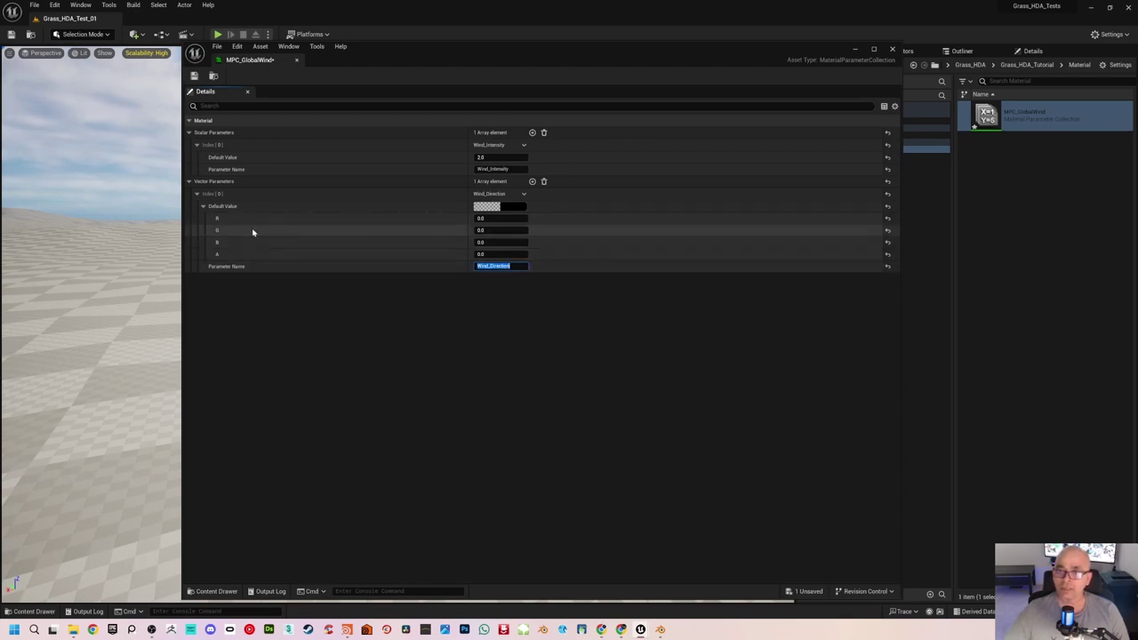
# Step: Set Wind_Direction's G default to 1.0, then save and close the collection
pyautogui.click(499, 232)
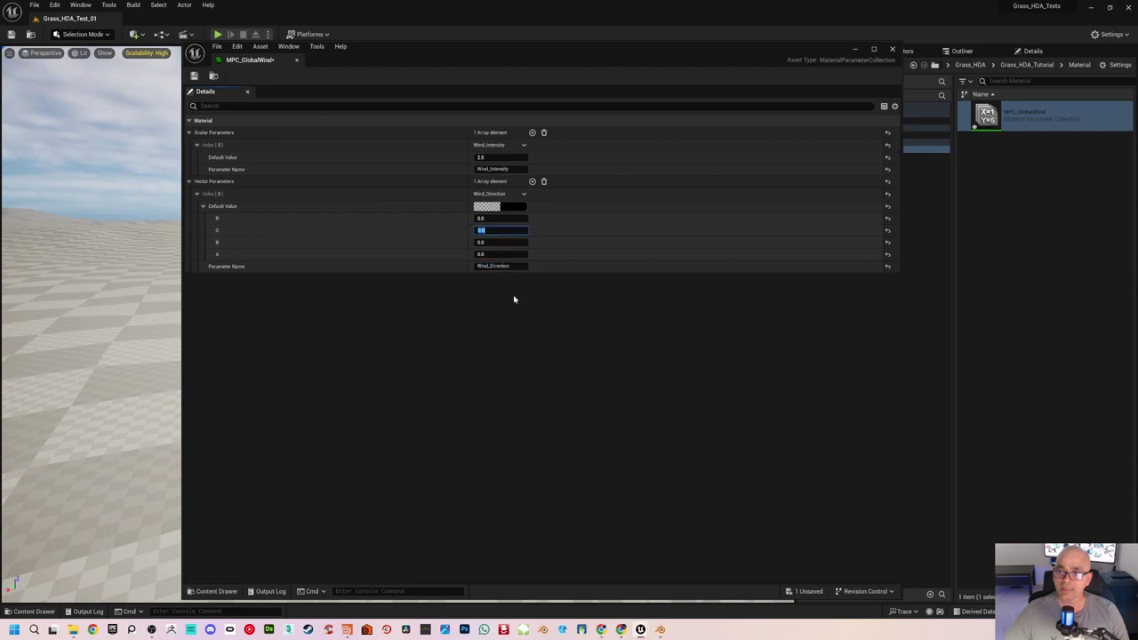
pyautogui.write('1')
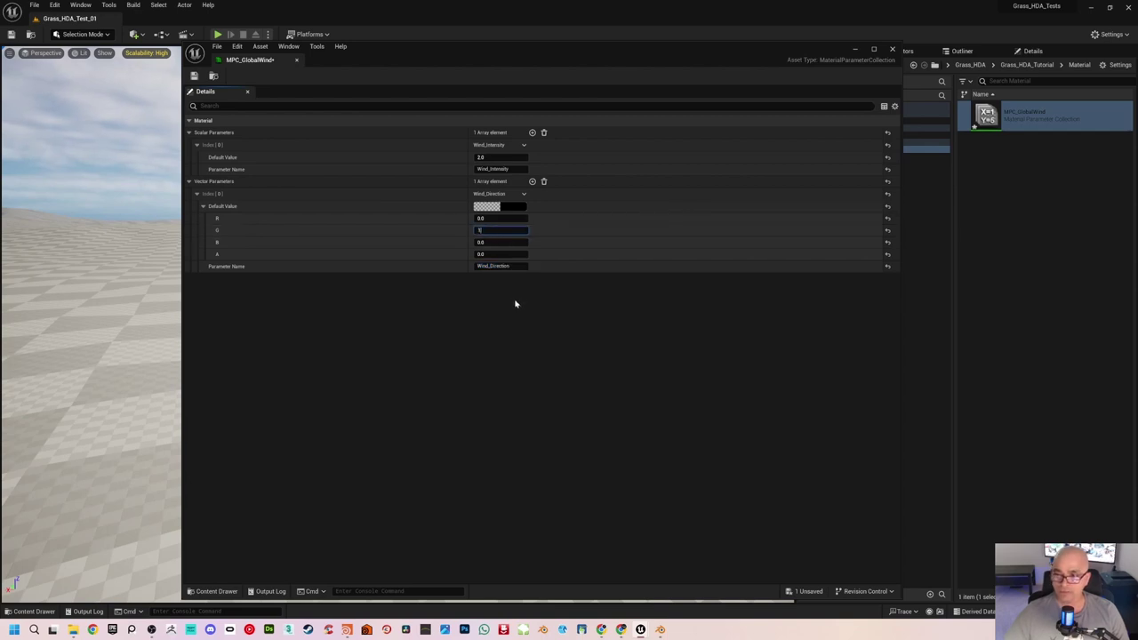
pyautogui.press('Return')
pyautogui.click(512, 308)
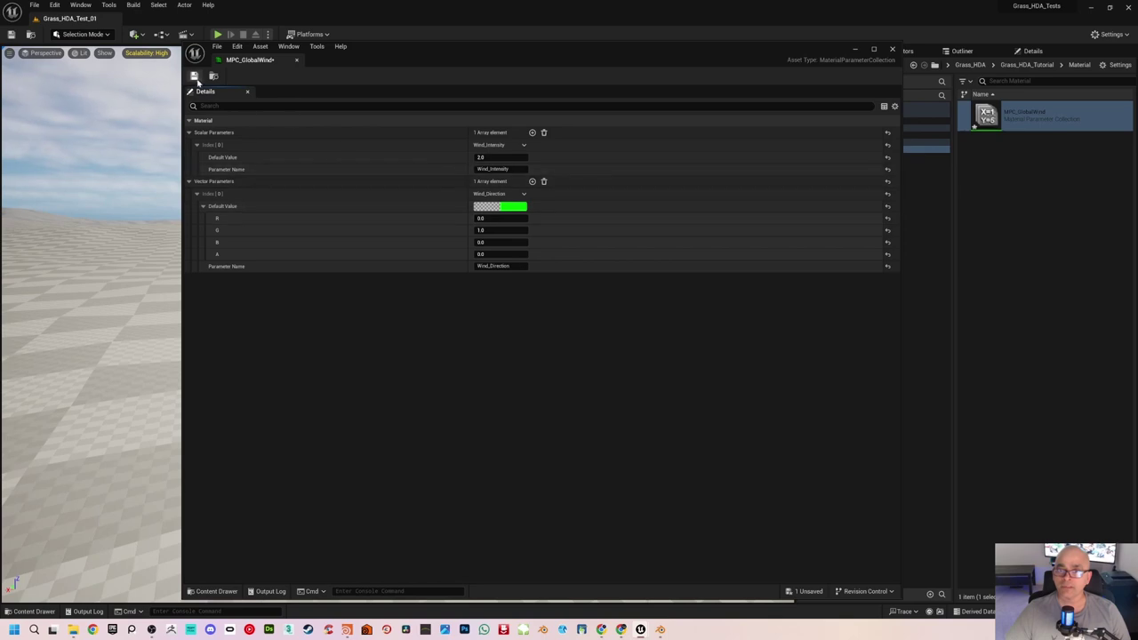
pyautogui.click(195, 78)
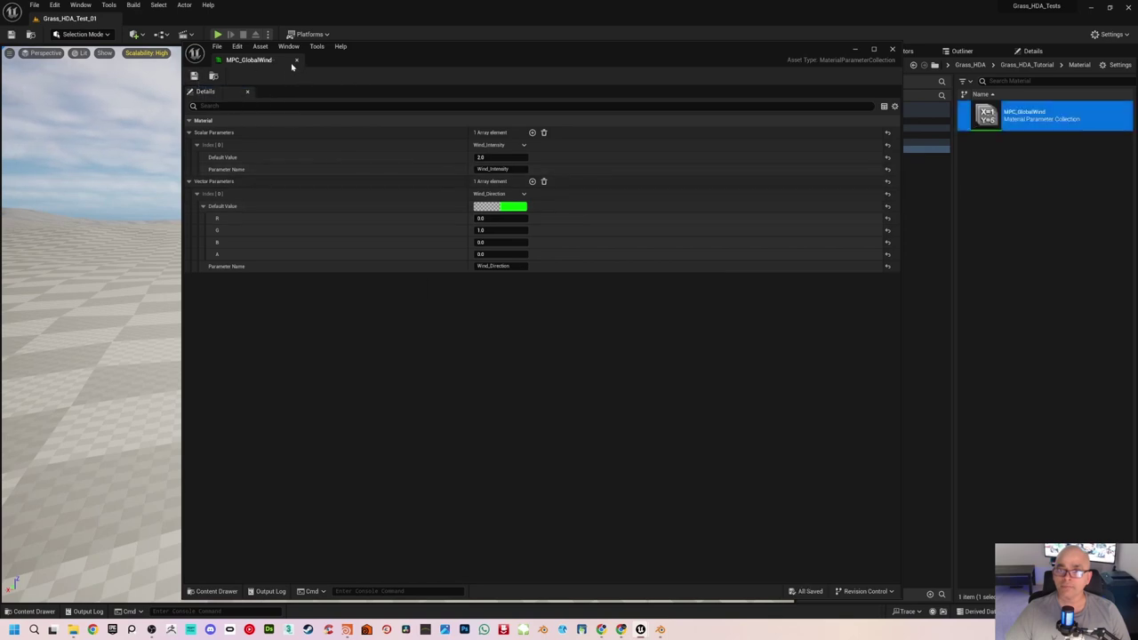
pyautogui.click(297, 60)
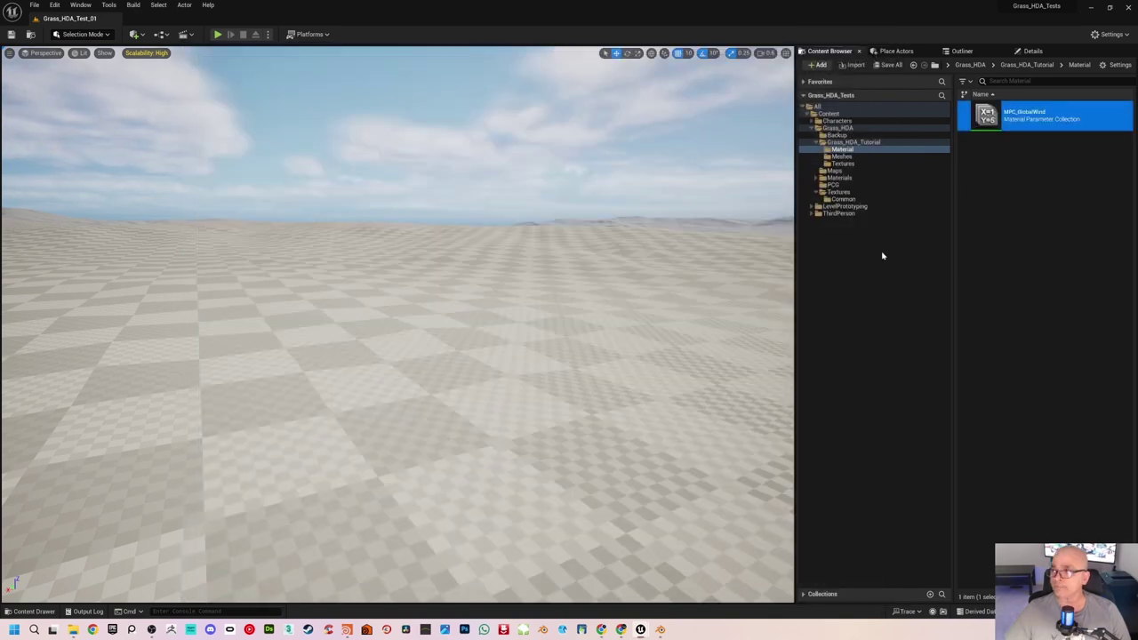
# Step: Create a new material named M_Grass in the Material folder
pyautogui.click(998, 236)
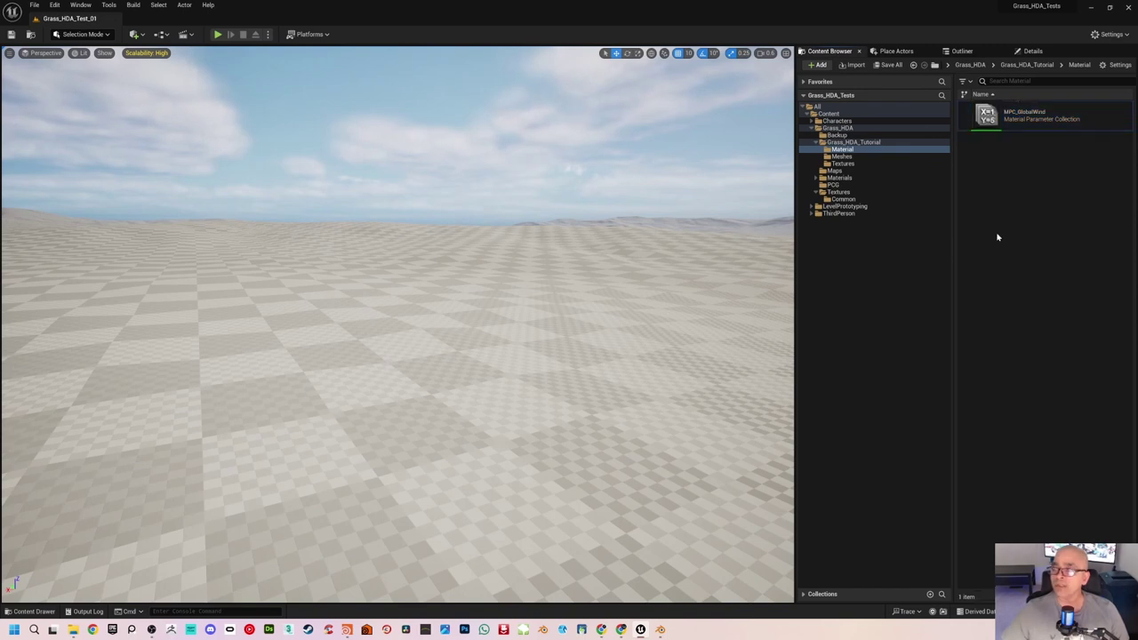
pyautogui.rightClick(1003, 186)
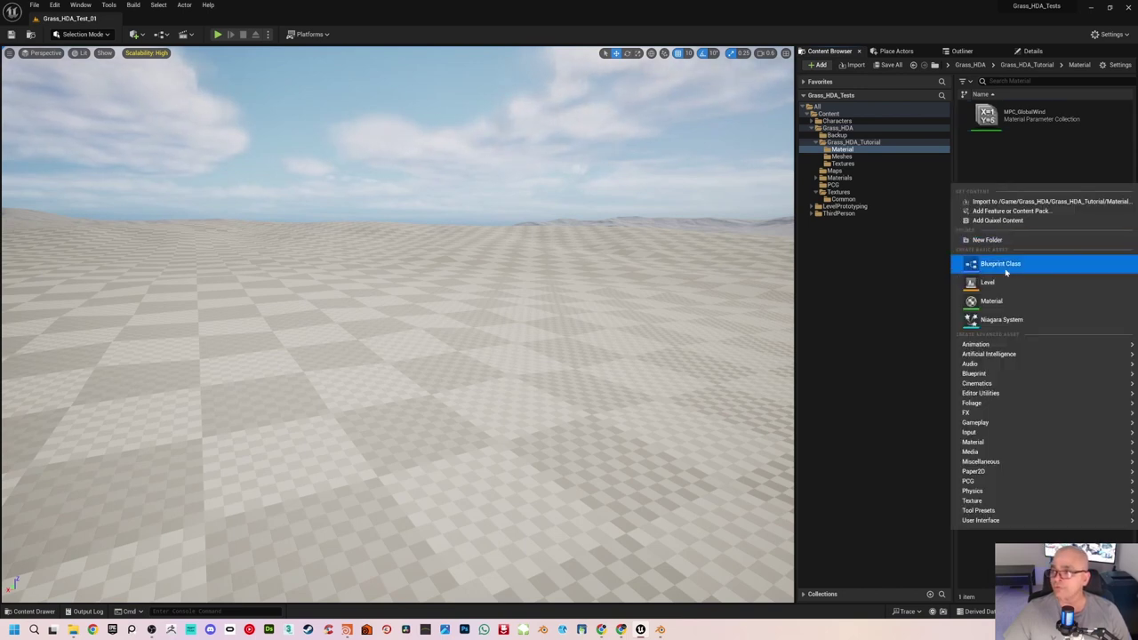
pyautogui.click(1000, 302)
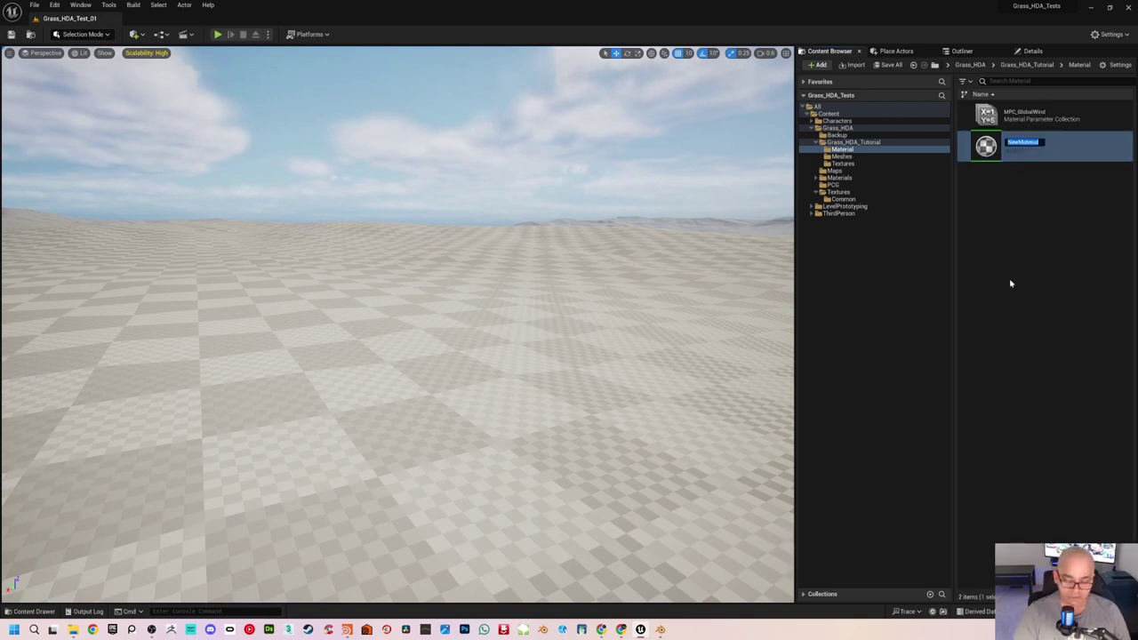
pyautogui.write('M')
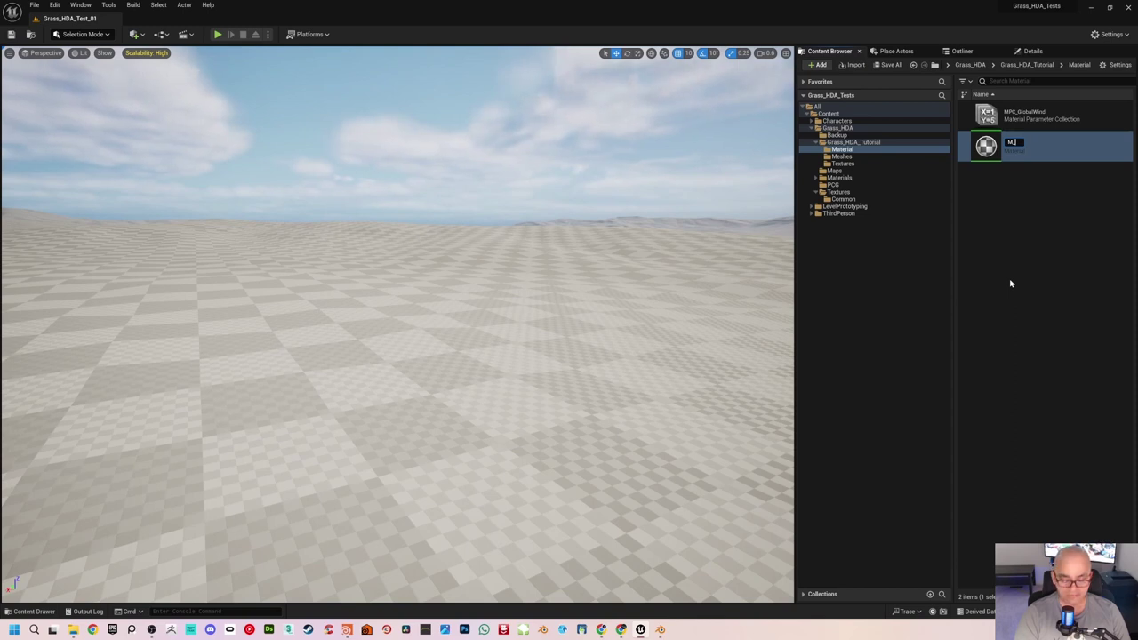
pyautogui.write('_Gra')
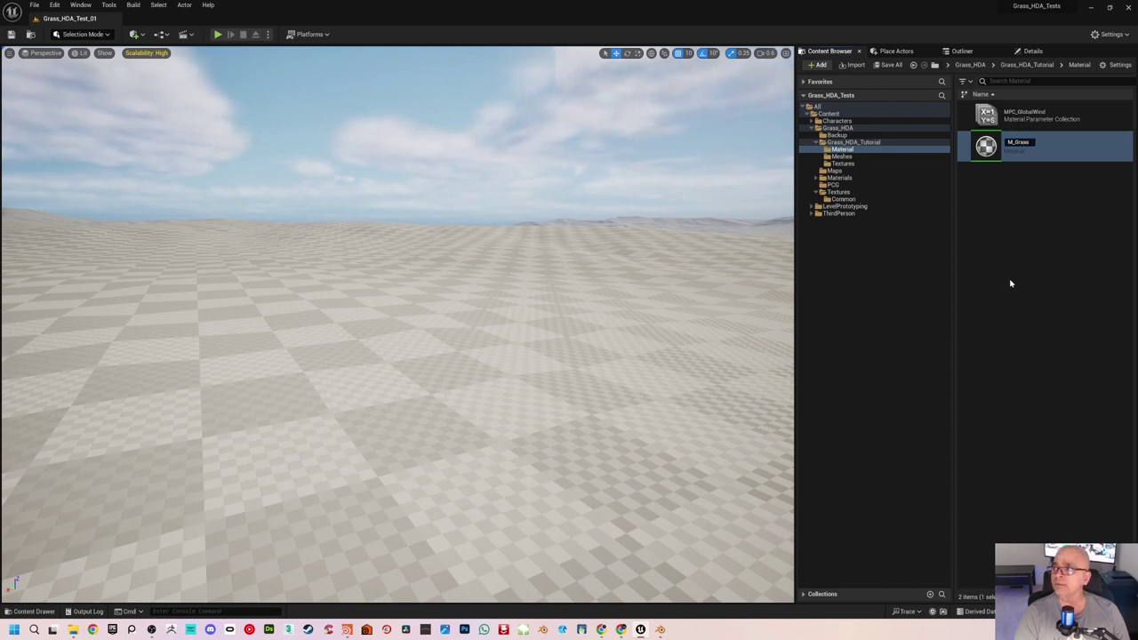
pyautogui.write('ss')
pyautogui.press('Return')
pyautogui.click(1011, 249)
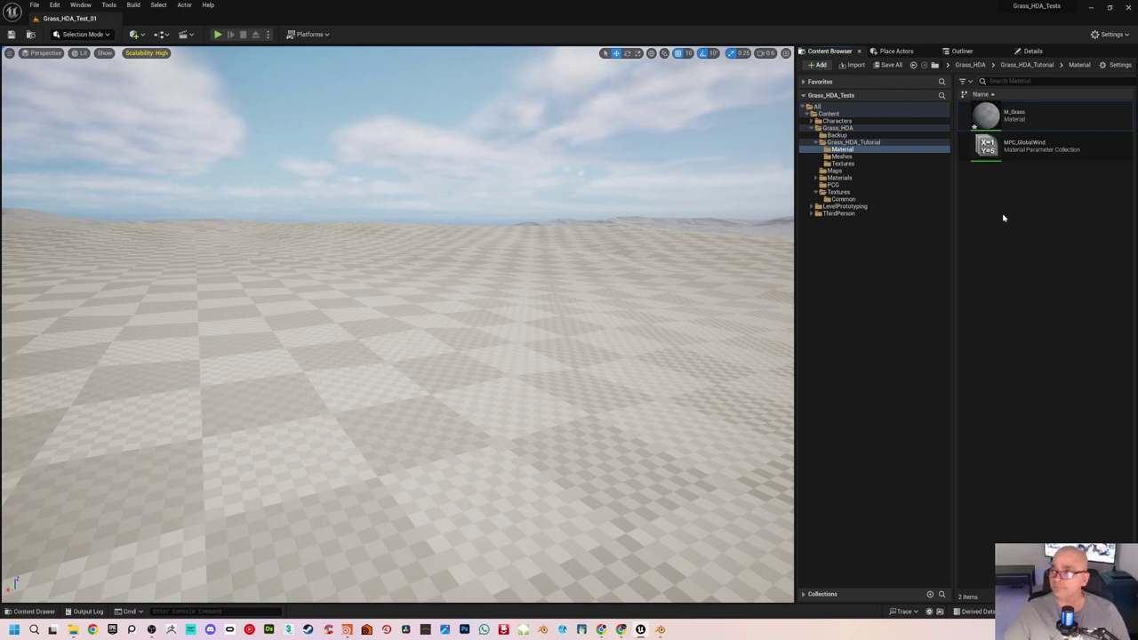
# Step: Save the level and all unsaved packages with Ctrl+S
pyautogui.hotkey('ctrl', 's')
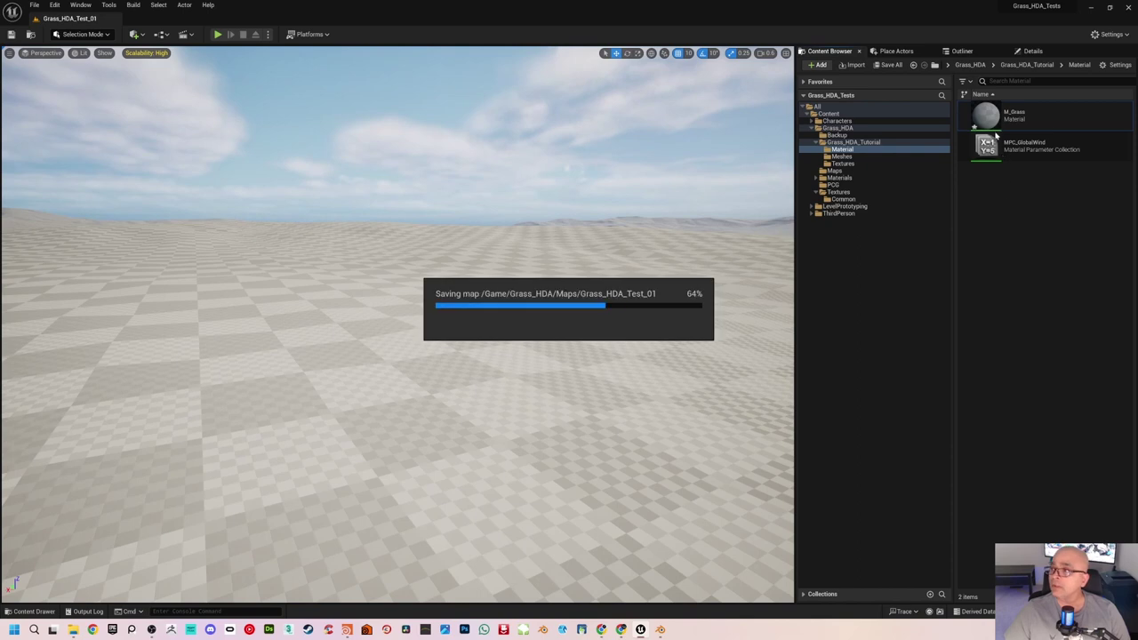
pyautogui.click(991, 119)
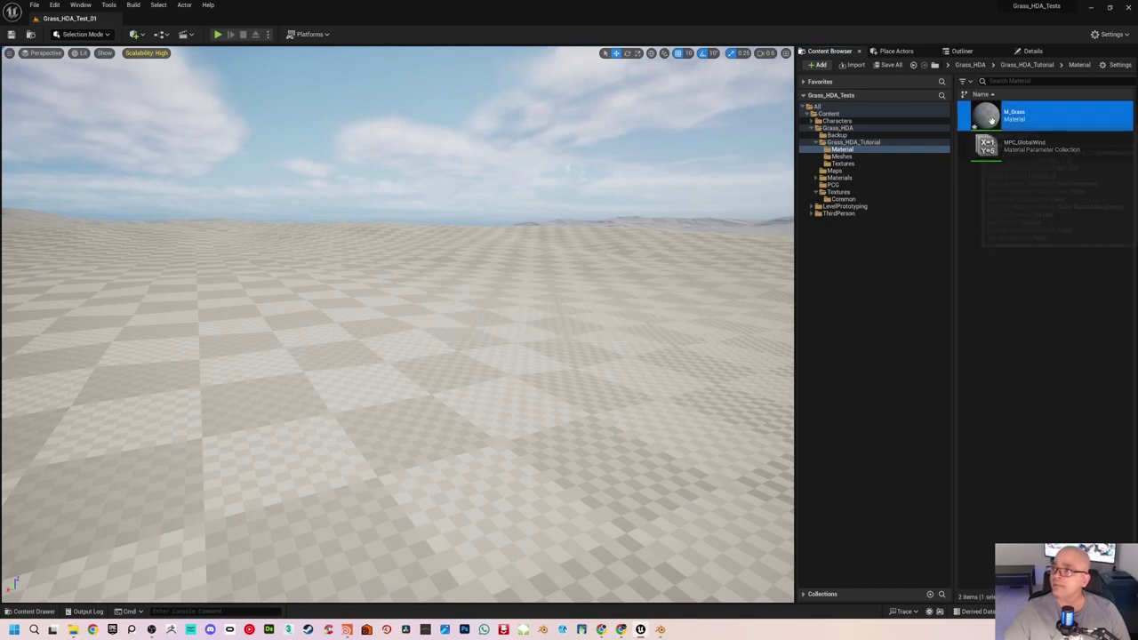
pyautogui.hotkey('ctrl', 's')
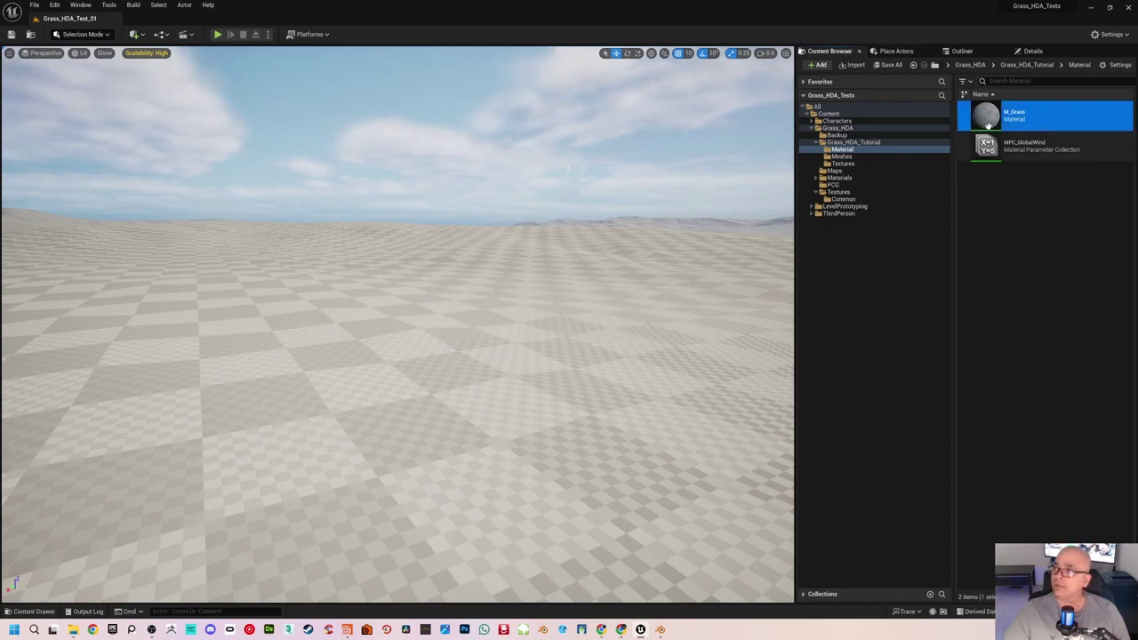
pyautogui.doubleClick(992, 118)
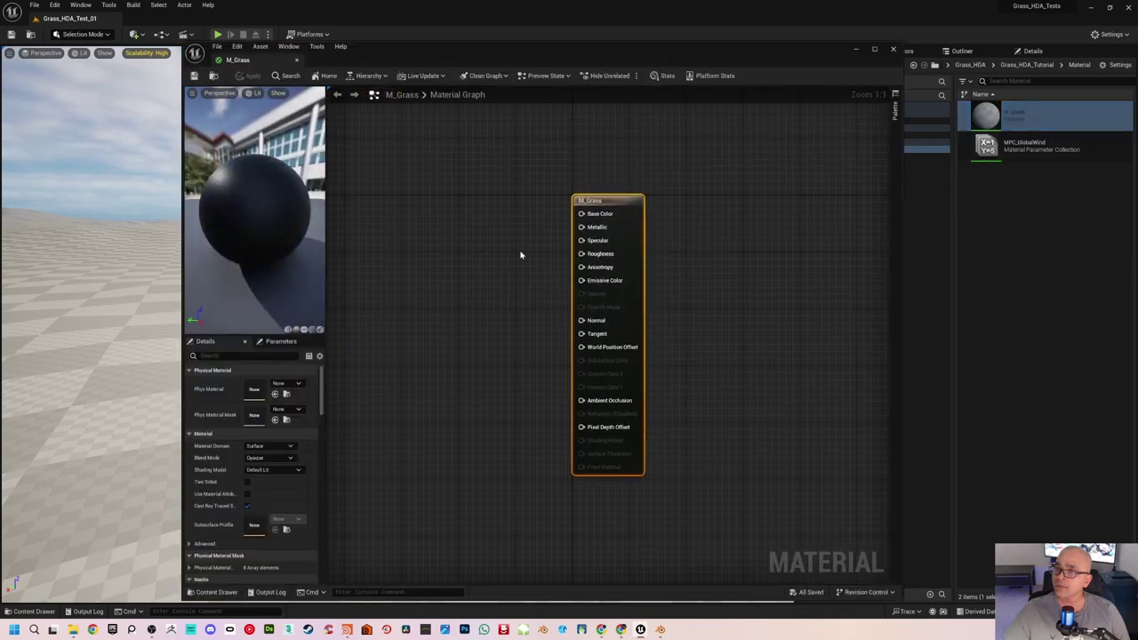
pyautogui.moveTo(501, 277); pyautogui.dragTo(675, 257, button='right')
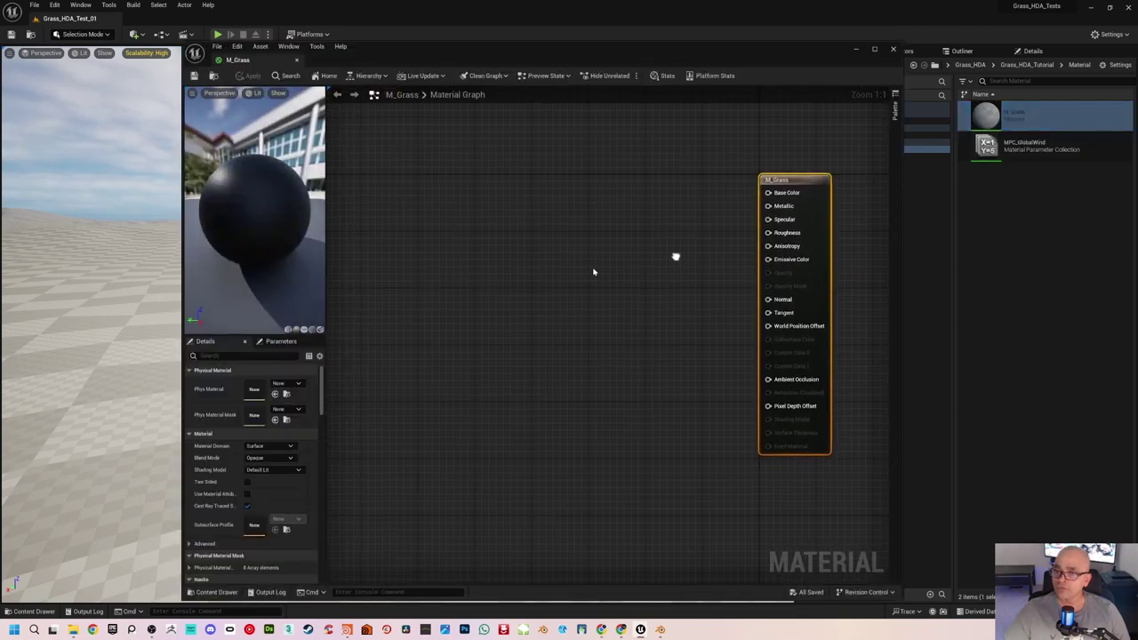
pyautogui.scroll(-1, 544, 281)
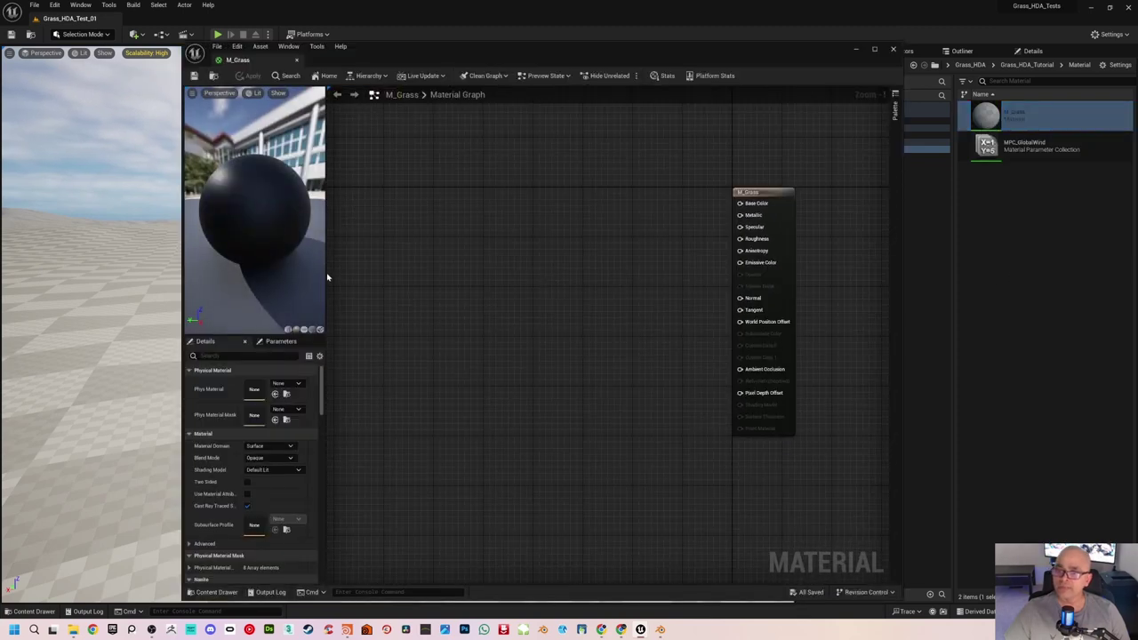
pyautogui.moveTo(325, 272); pyautogui.dragTo(365, 268)
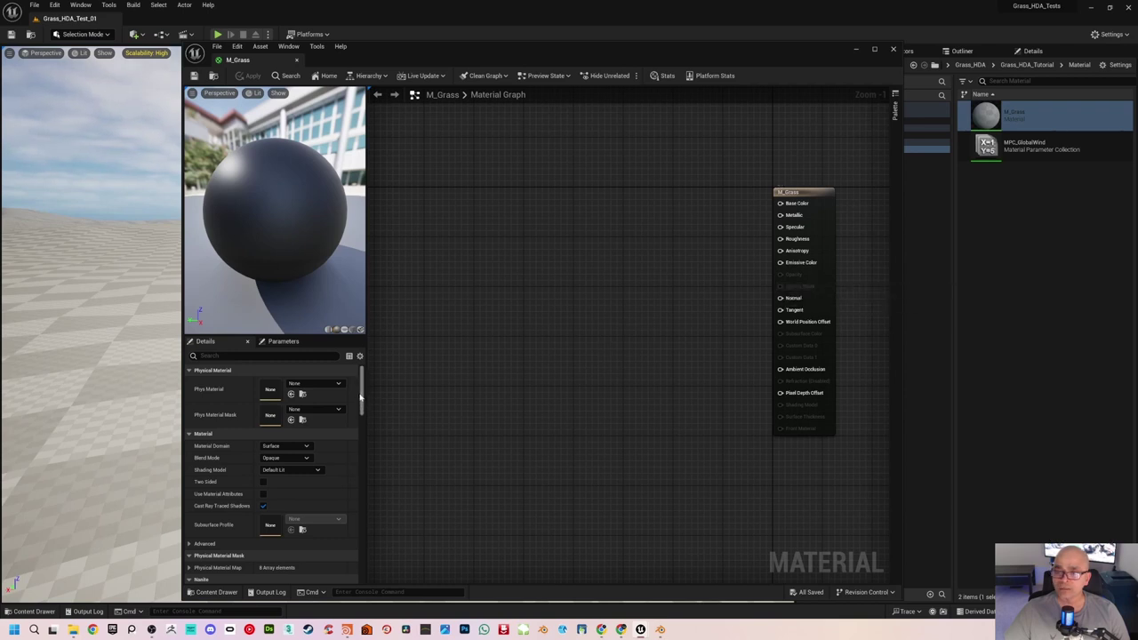
pyautogui.scroll(-2, 362, 400)
pyautogui.scroll(-1, 362, 398)
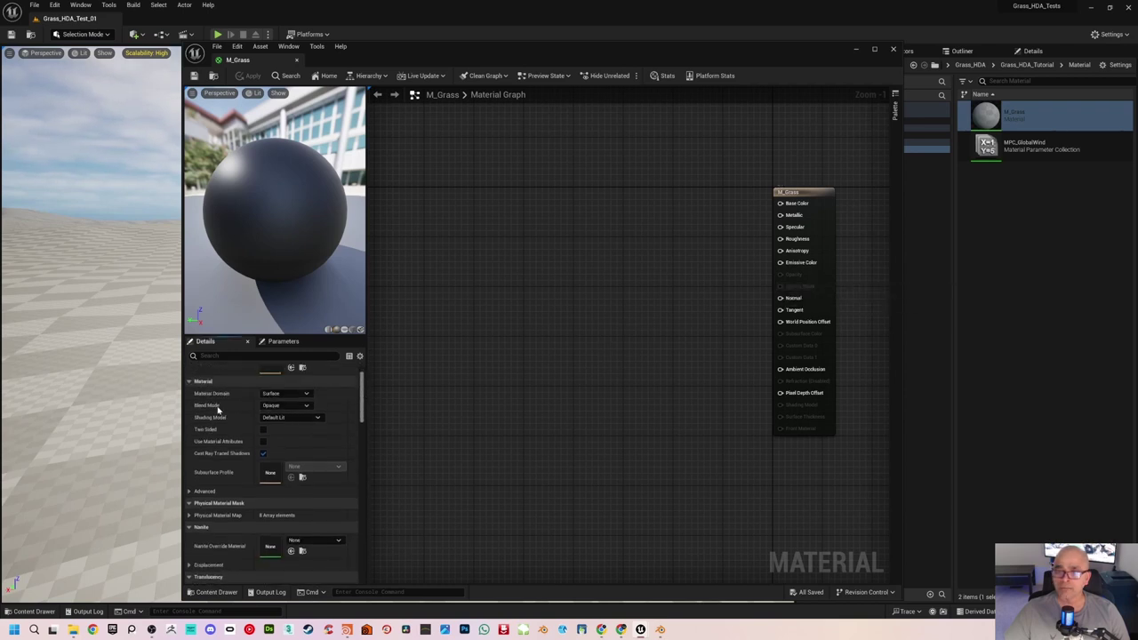
# Step: Set M_Grass to Masked blend, Two Sided Foliage shading and Two Sided, then apply
pyautogui.click(286, 406)
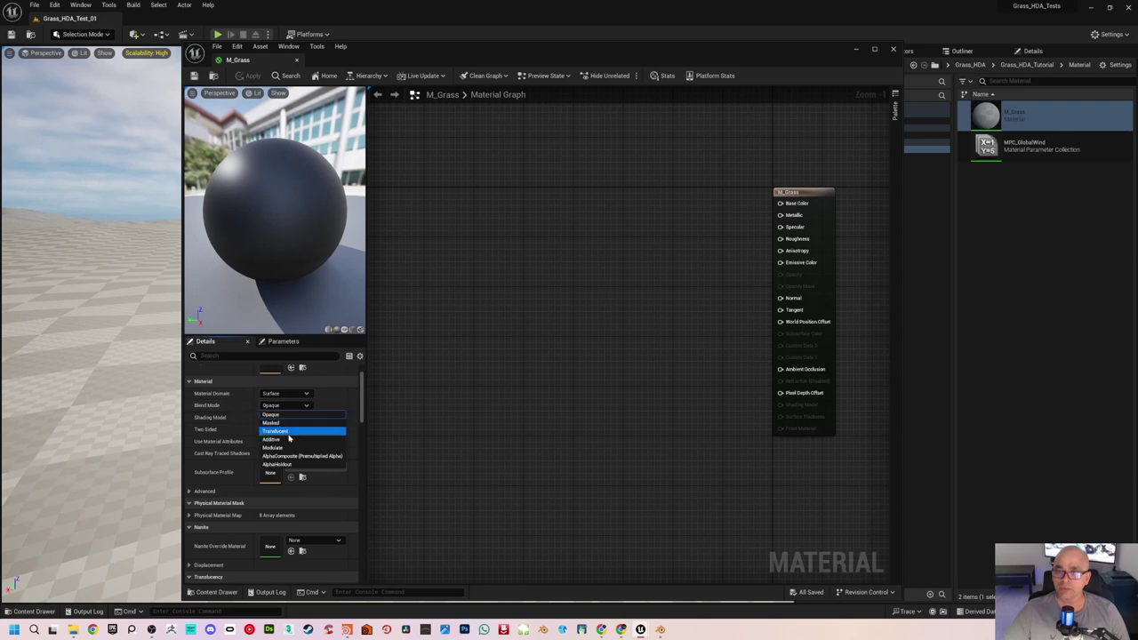
pyautogui.click(285, 424)
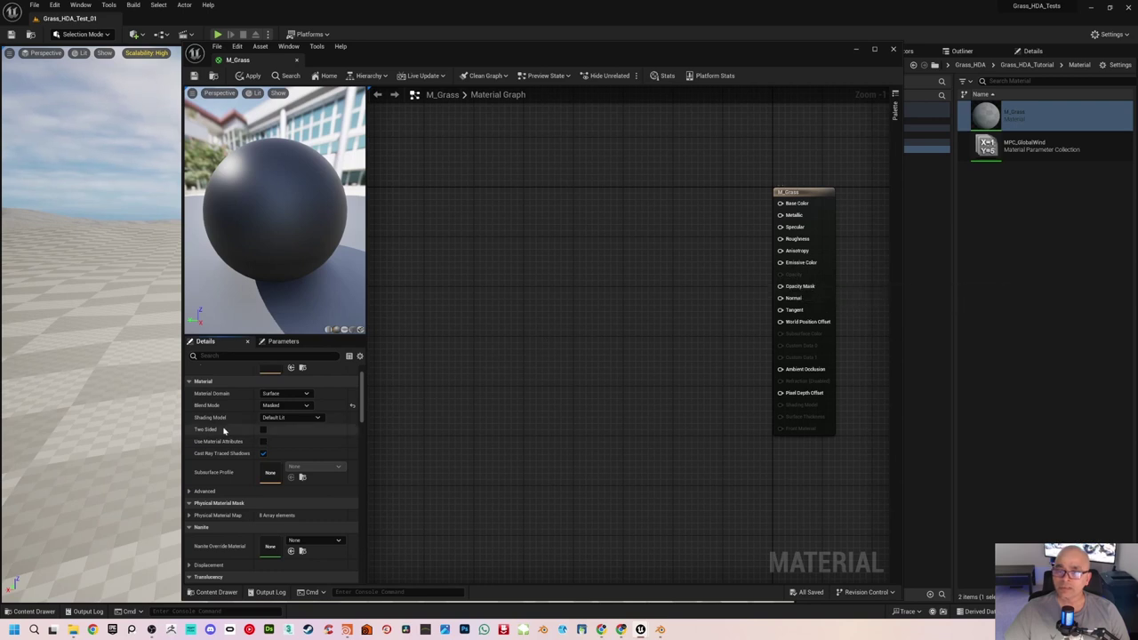
pyautogui.click(290, 418)
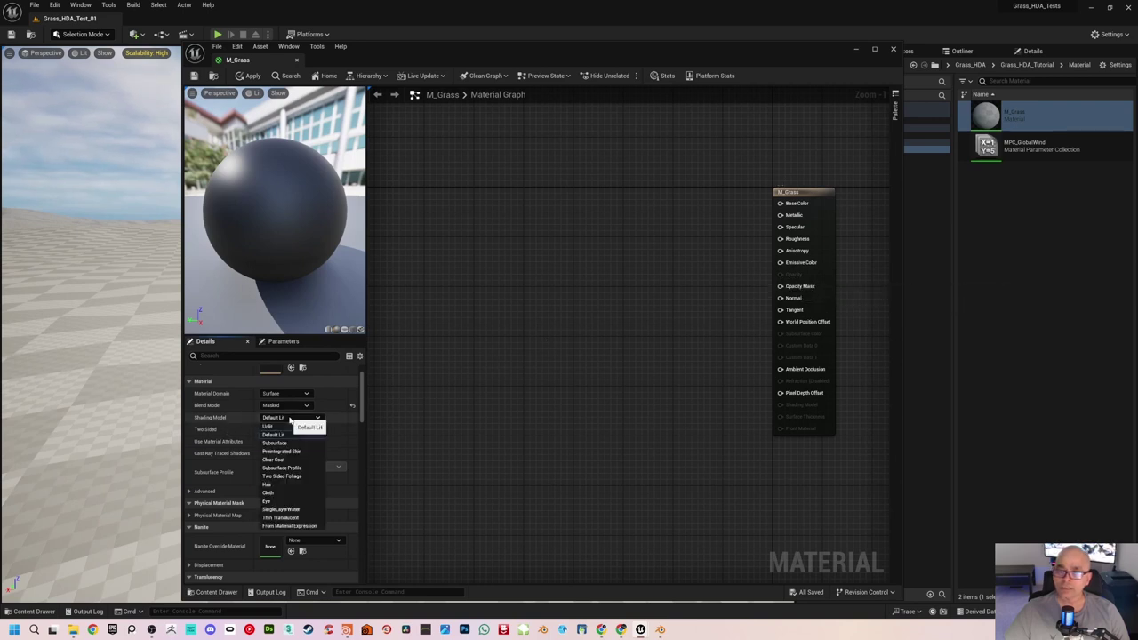
pyautogui.click(291, 477)
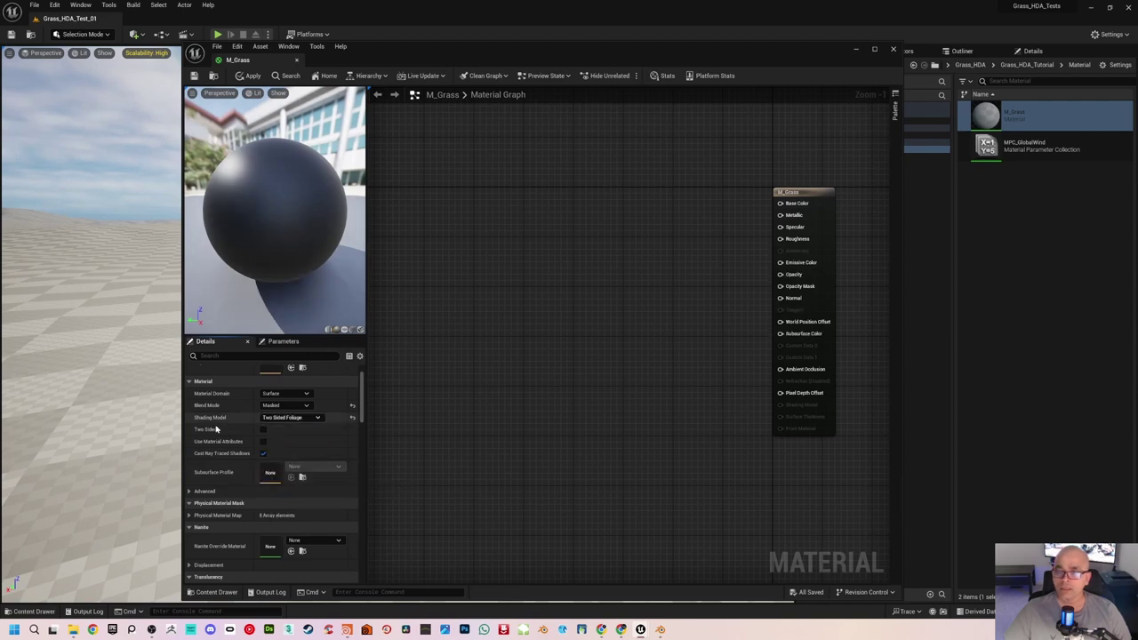
pyautogui.click(264, 430)
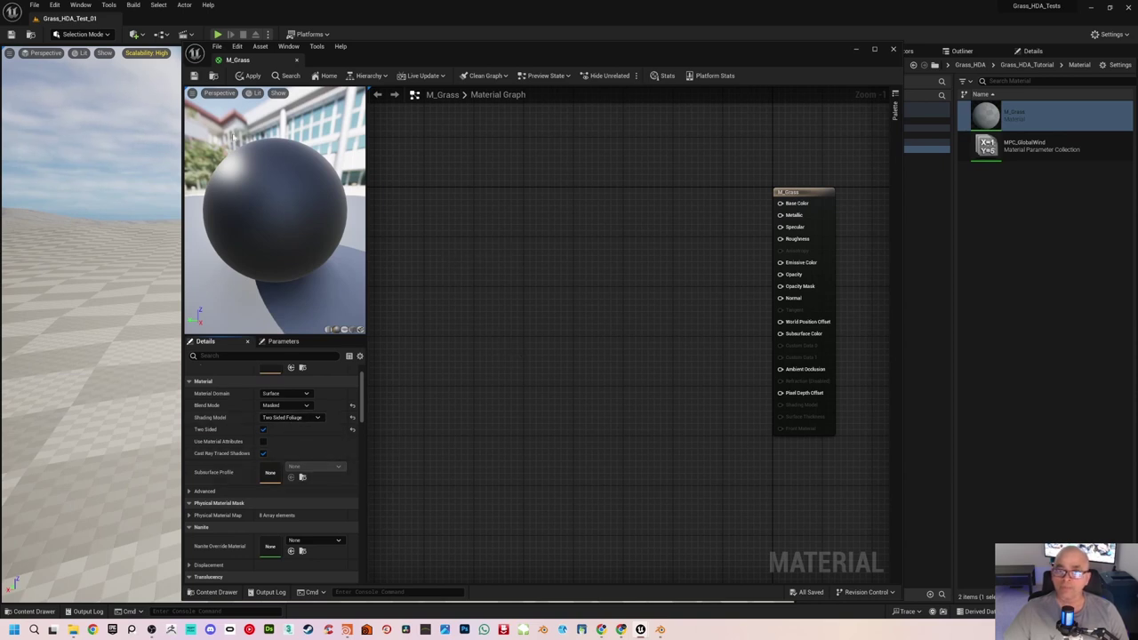
pyautogui.click(196, 76)
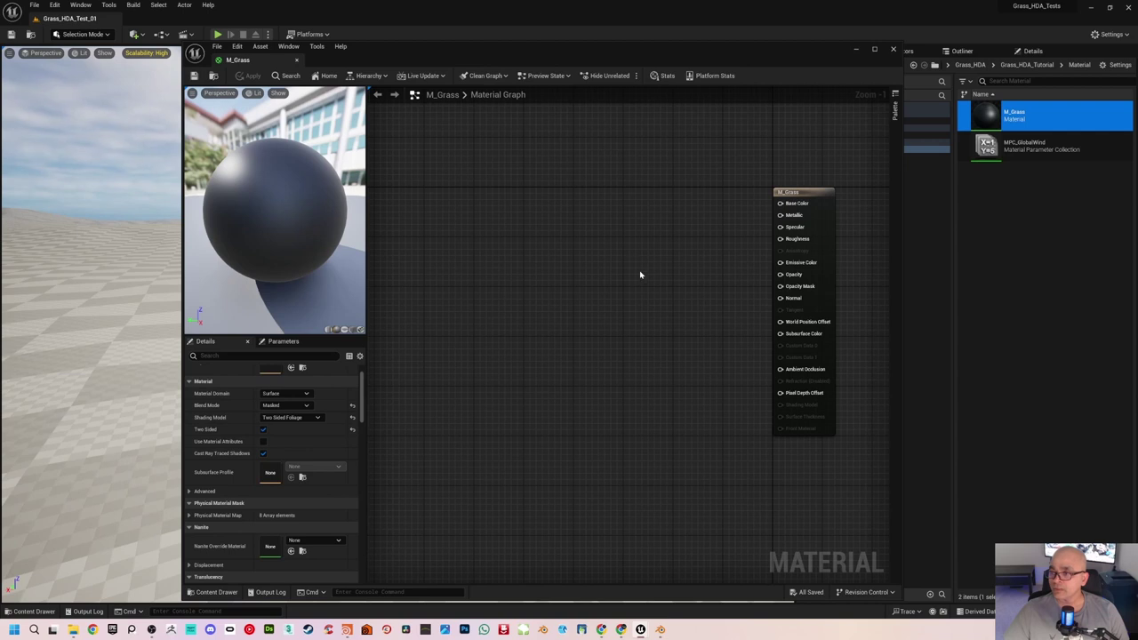
# Step: Move the material editor window aside to reveal the Content Browser folders
pyautogui.moveTo(641, 275); pyautogui.dragTo(607, 278, button='right')
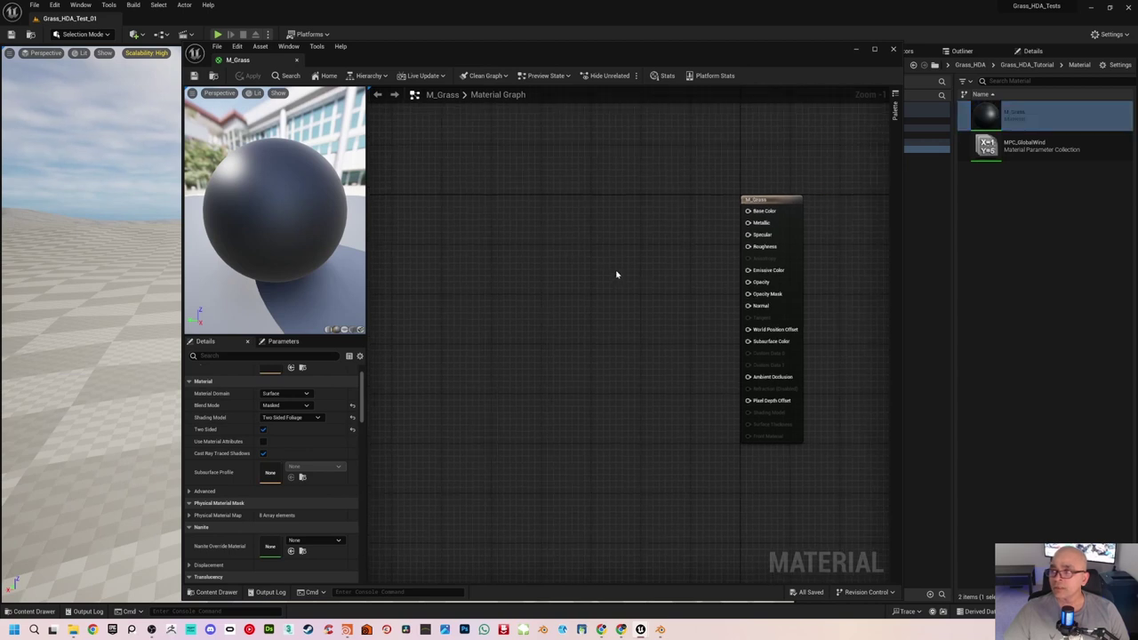
pyautogui.rightClick(613, 275)
pyautogui.moveTo(749, 50); pyautogui.dragTo(639, 48)
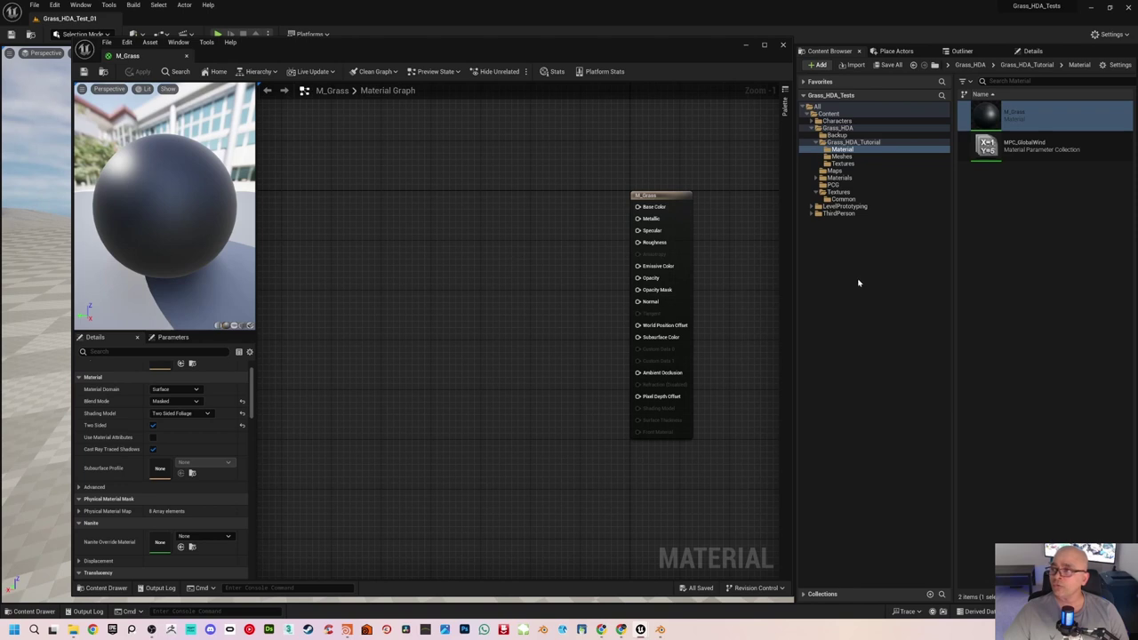
# Step: Drag PH_Color and PH_Normal from Textures > Common into the graph, stacked vertically
pyautogui.click(844, 199)
pyautogui.click(1018, 115)
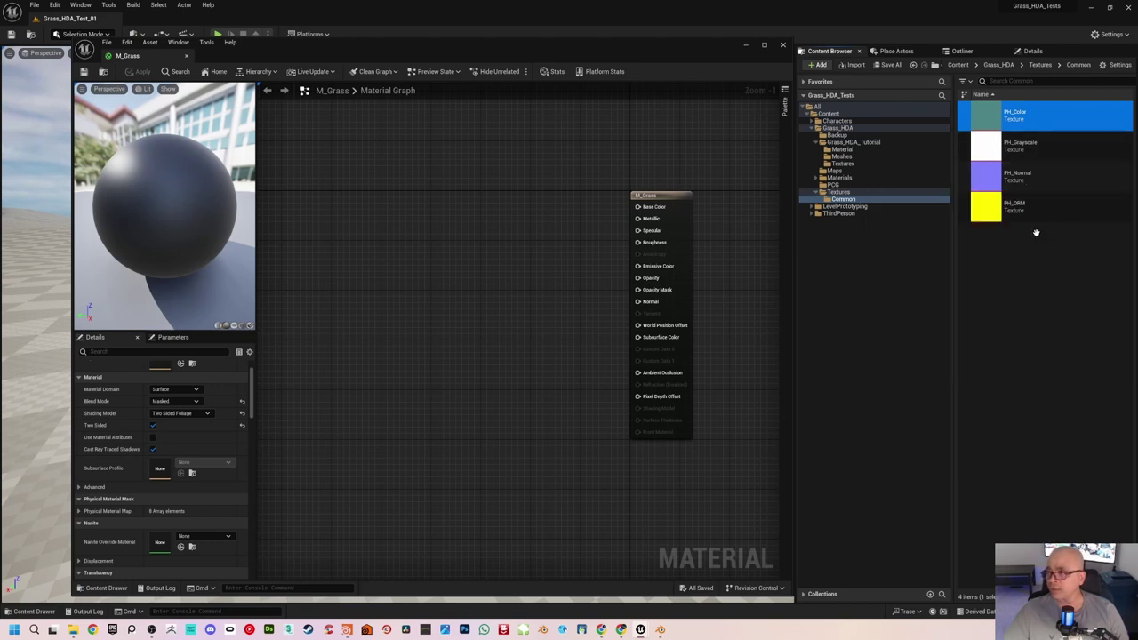
pyautogui.keyDown('ctrl'); pyautogui.click(1029, 180); pyautogui.keyUp('ctrl')
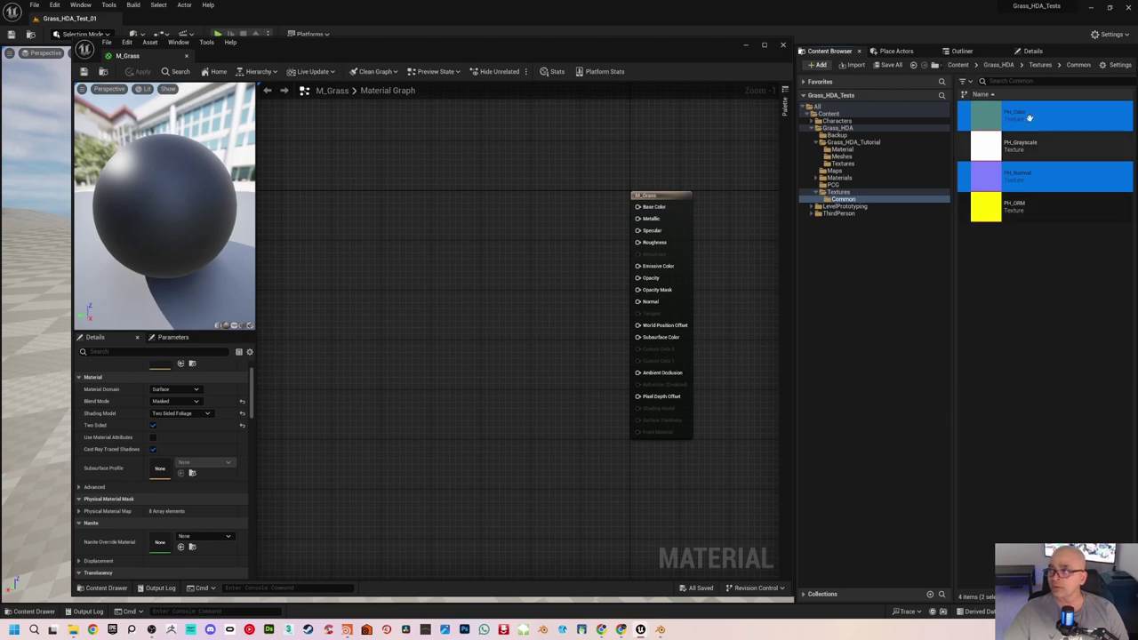
pyautogui.moveTo(1031, 114); pyautogui.dragTo(421, 185)
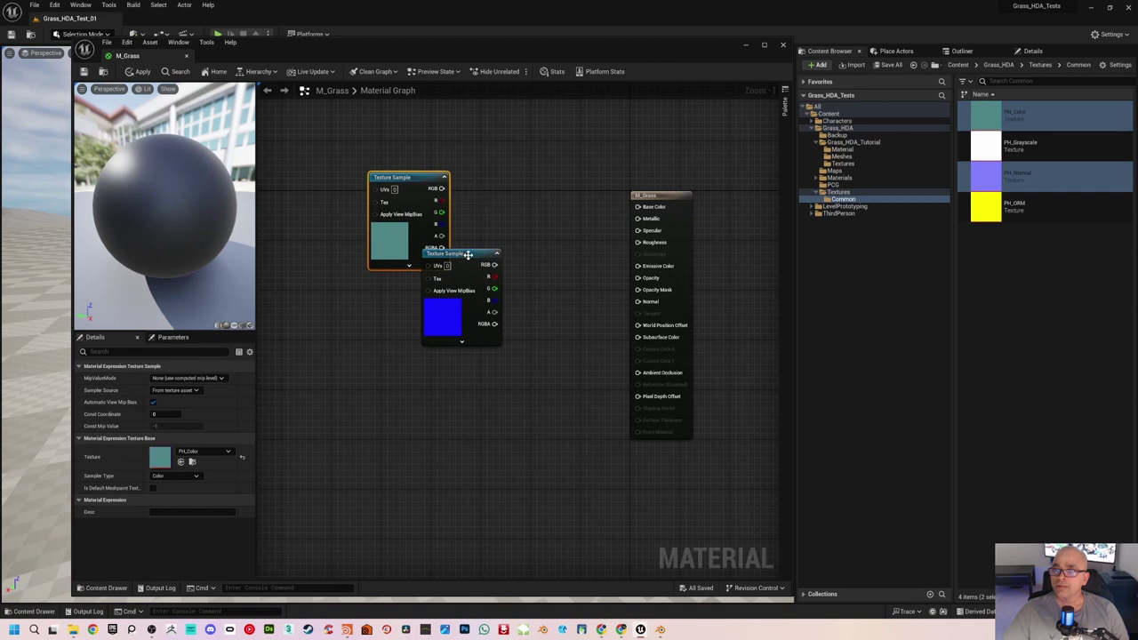
pyautogui.moveTo(470, 253); pyautogui.dragTo(408, 309)
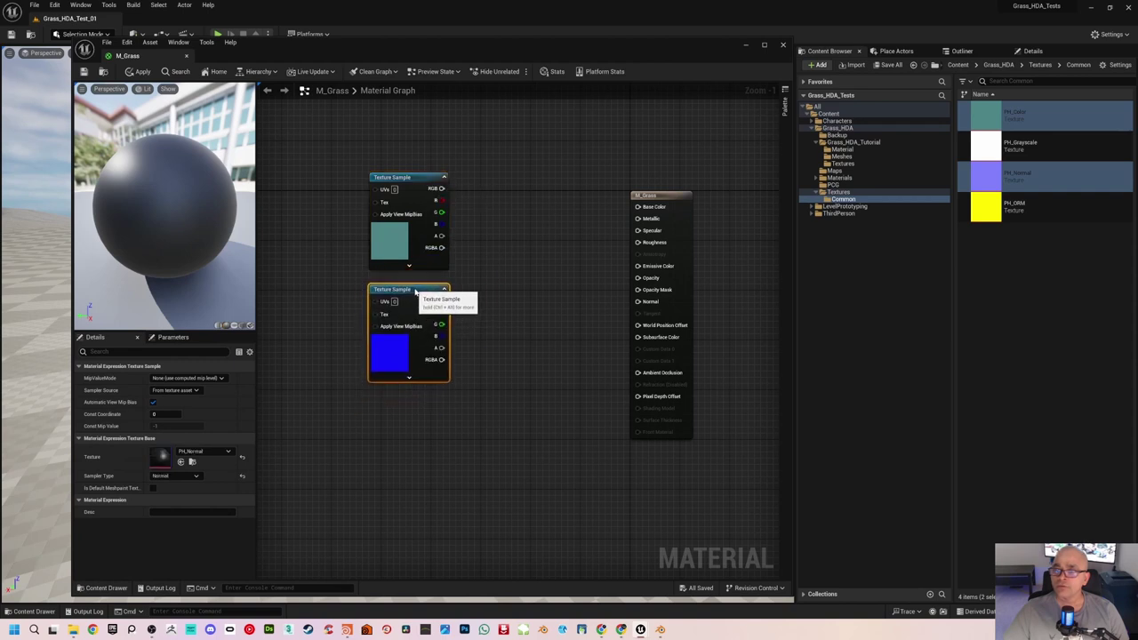
pyautogui.click(504, 254)
pyautogui.moveTo(503, 254); pyautogui.dragTo(517, 278, button='right')
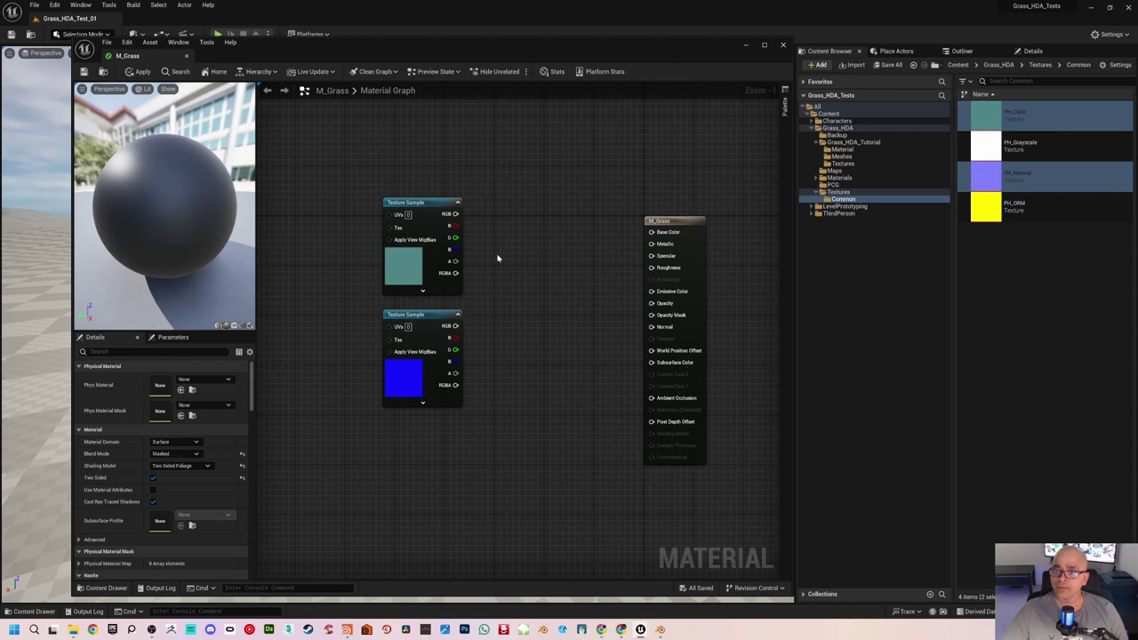
# Step: Convert both texture samples to parameters, naming the colour one Albedo in a new Textures group
pyautogui.moveTo(354, 174); pyautogui.dragTo(440, 361)
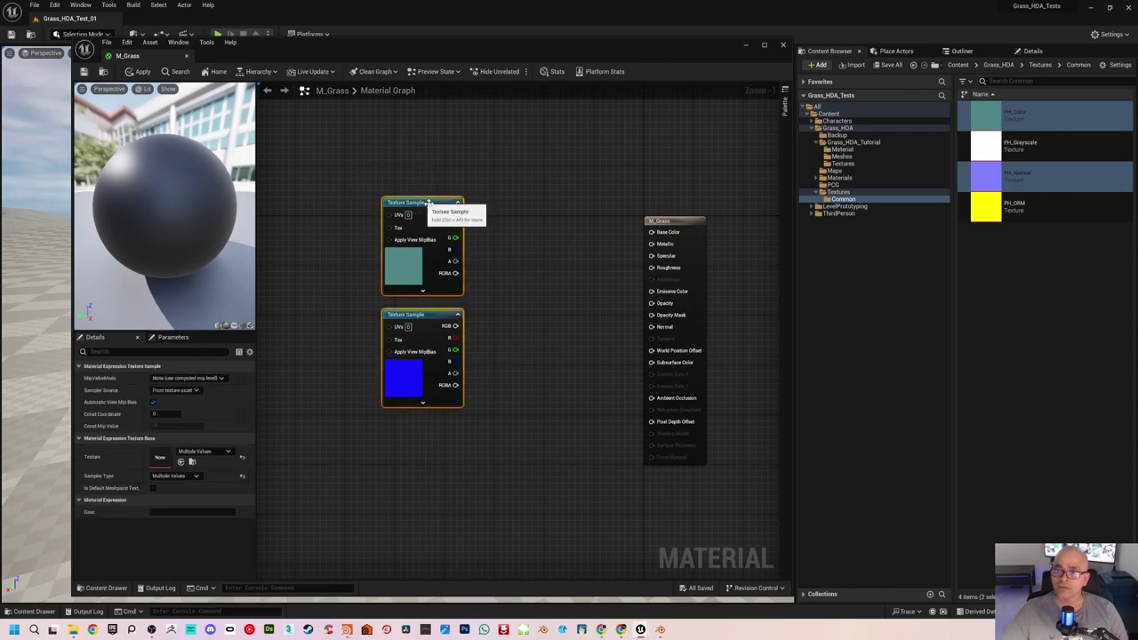
pyautogui.rightClick(433, 213)
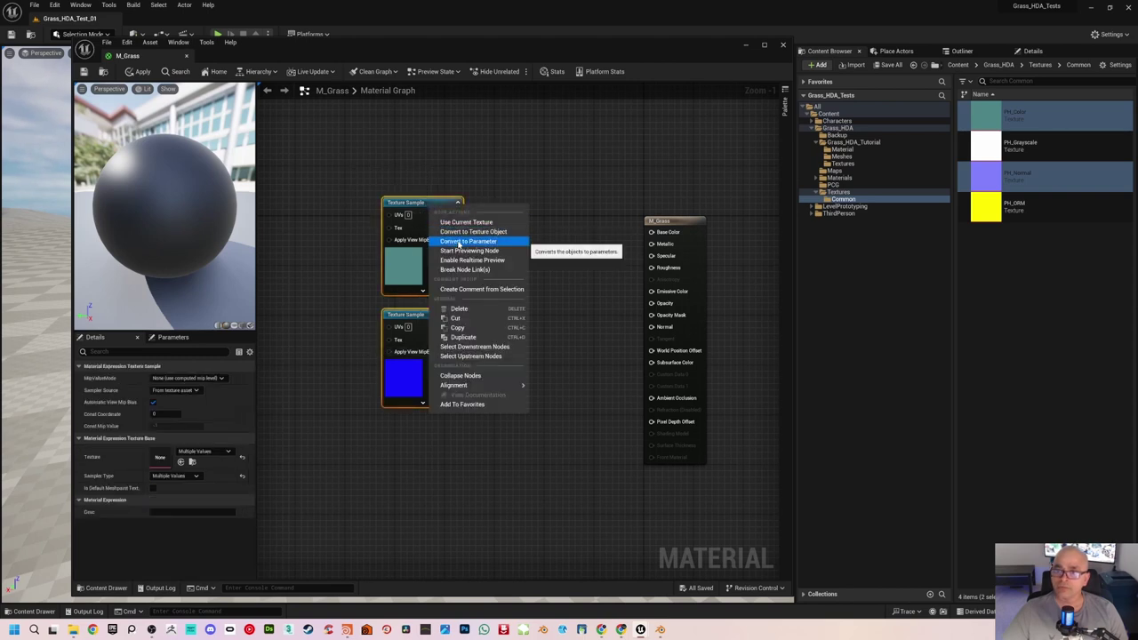
pyautogui.click(455, 241)
pyautogui.doubleClick(427, 210)
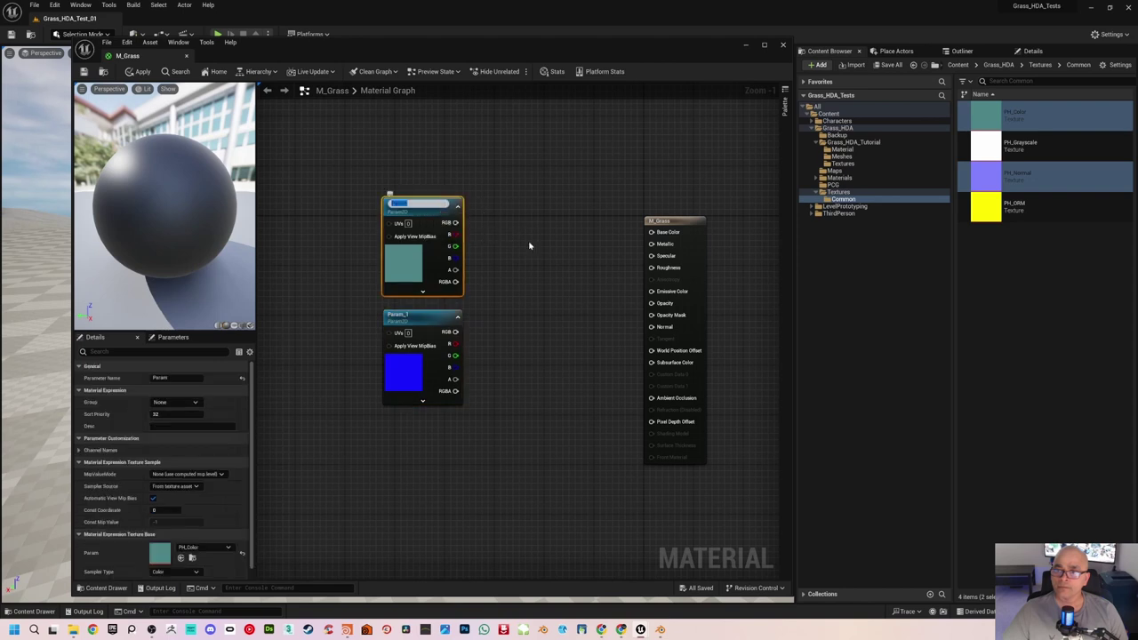
pyautogui.write('A')
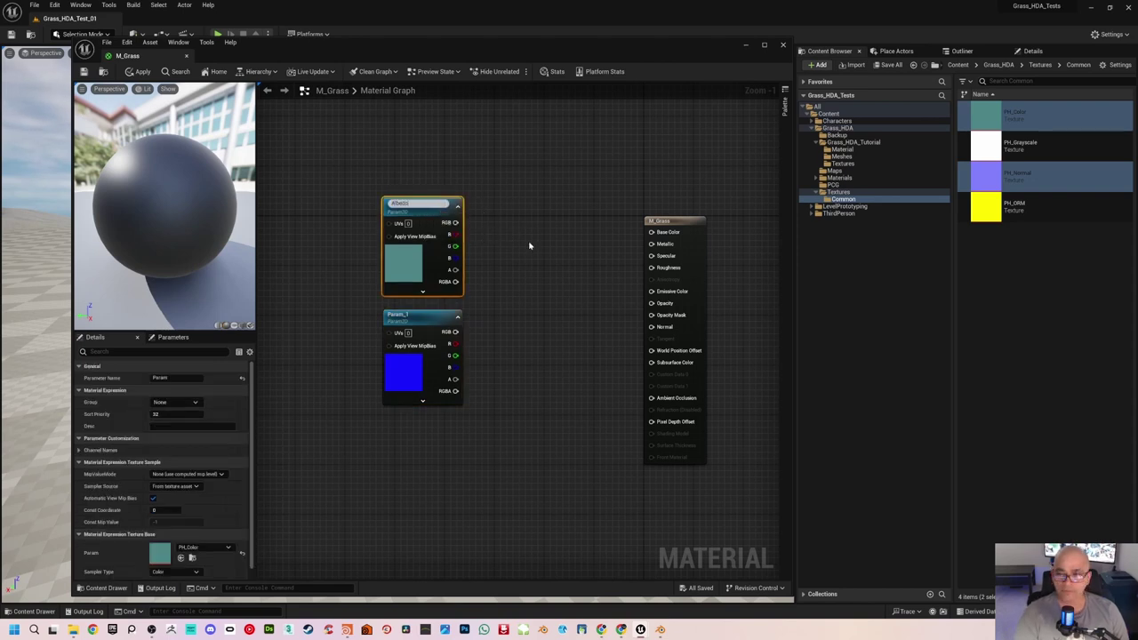
pyautogui.write('lbedo')
pyautogui.press('Return')
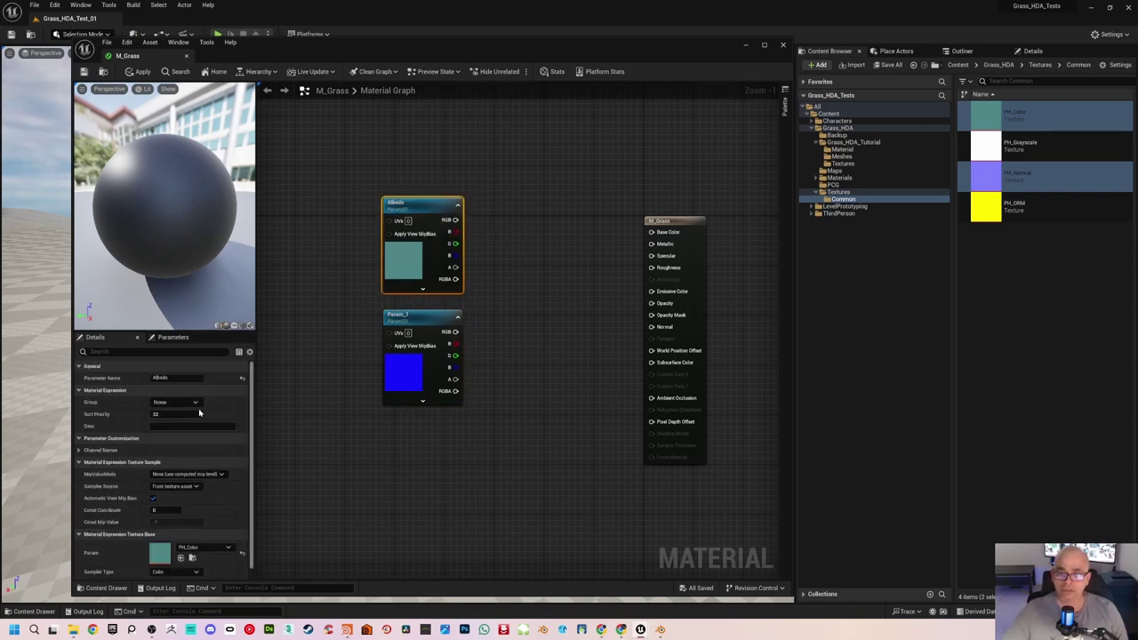
pyautogui.click(162, 402)
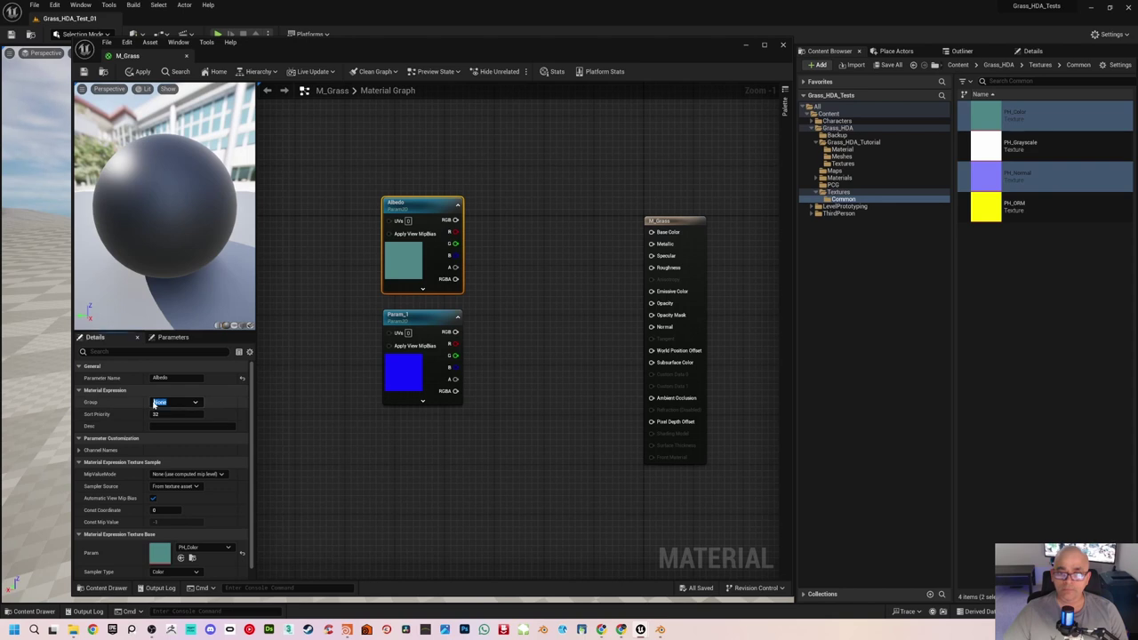
pyautogui.click(196, 404)
pyautogui.click(166, 402)
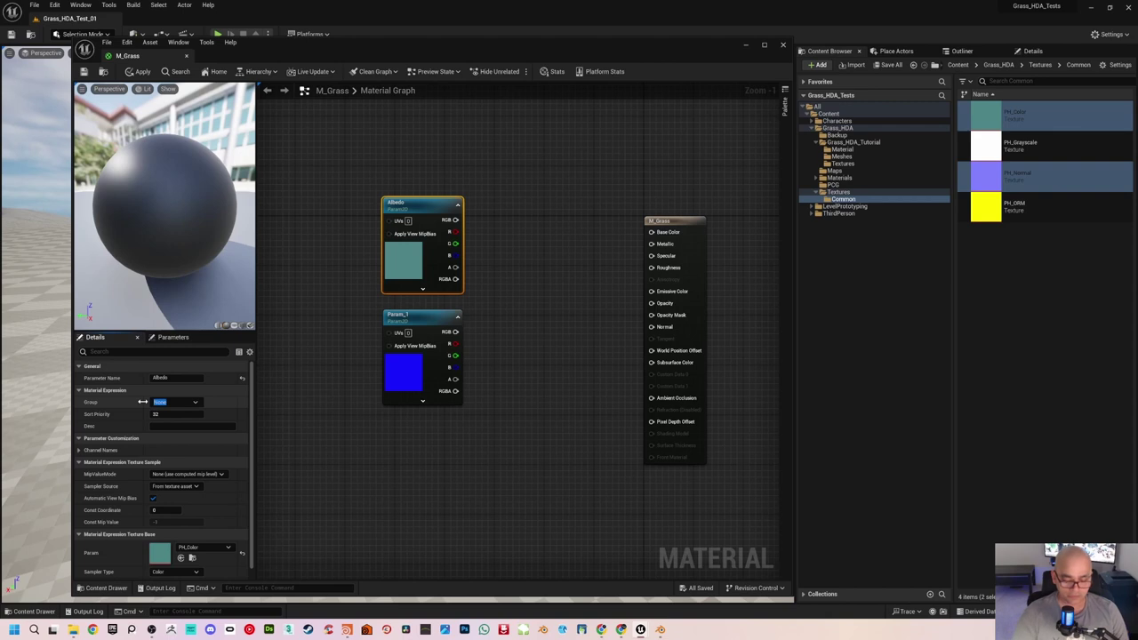
pyautogui.write('Textu')
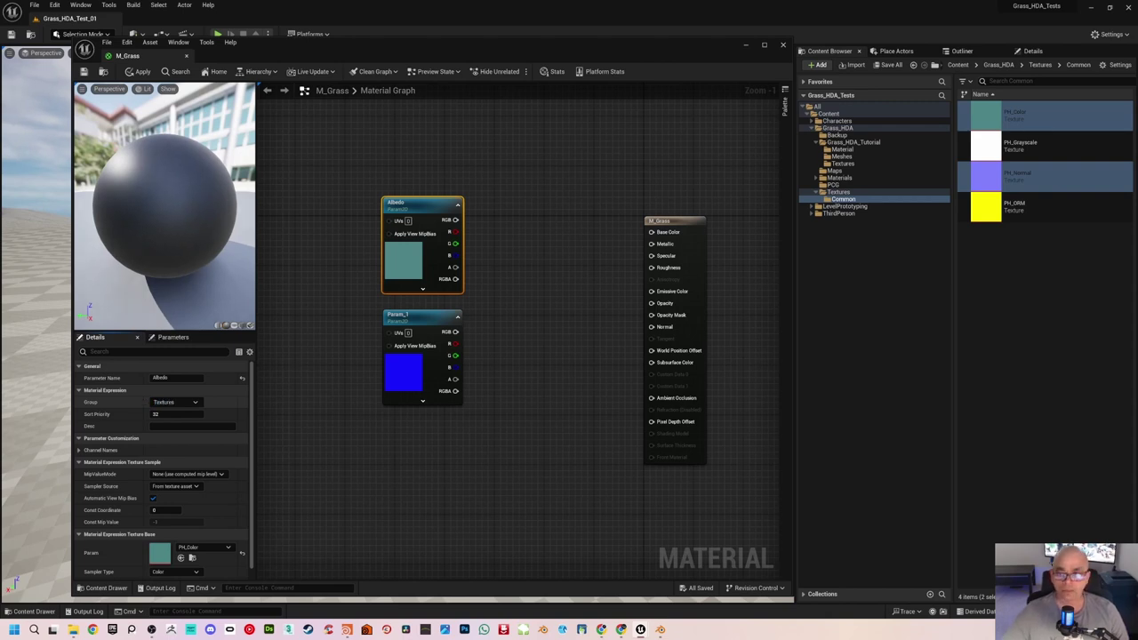
pyautogui.write('res')
pyautogui.press('Return')
pyautogui.click(193, 415)
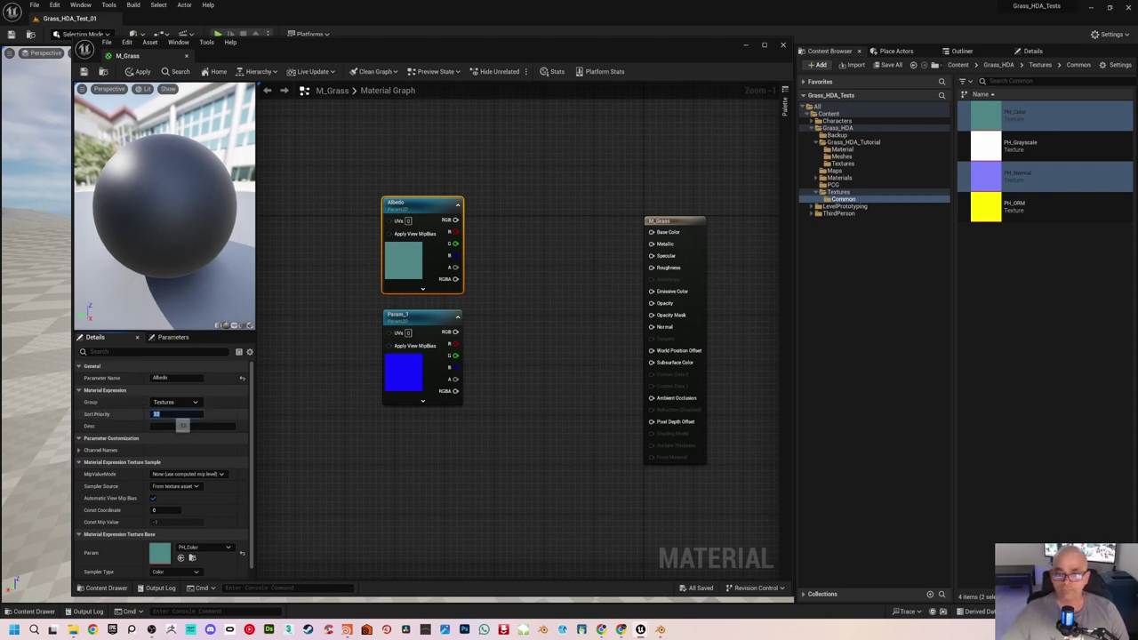
# Step: Rename the normal-map parameter Normal and assign it to the Textures group
pyautogui.click(409, 315)
pyautogui.doubleClick(425, 318)
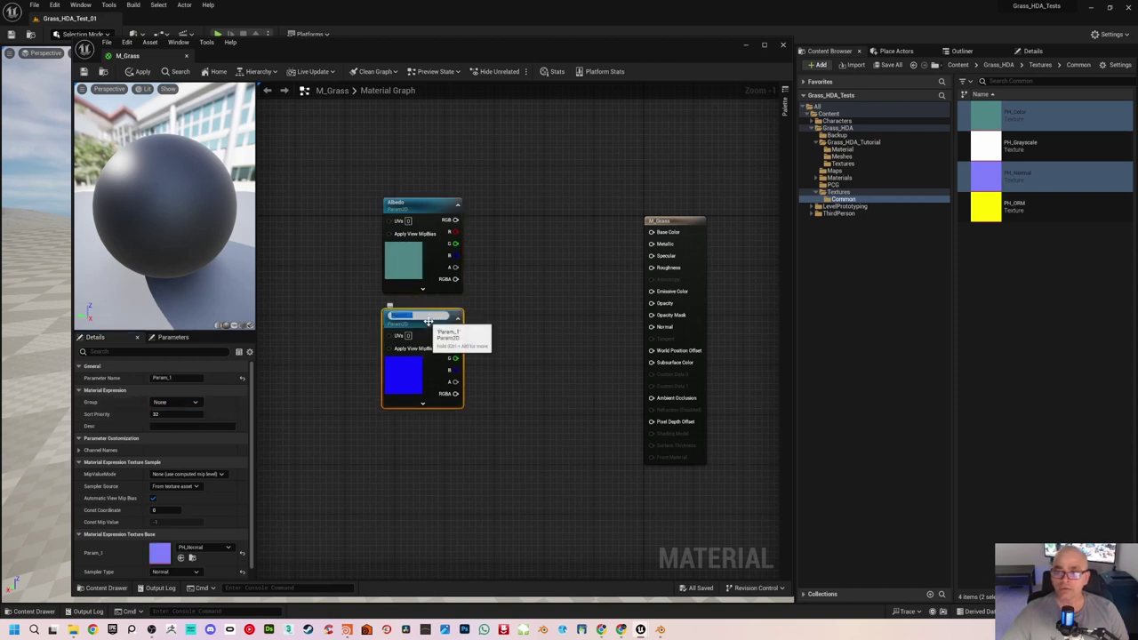
pyautogui.write('Normal')
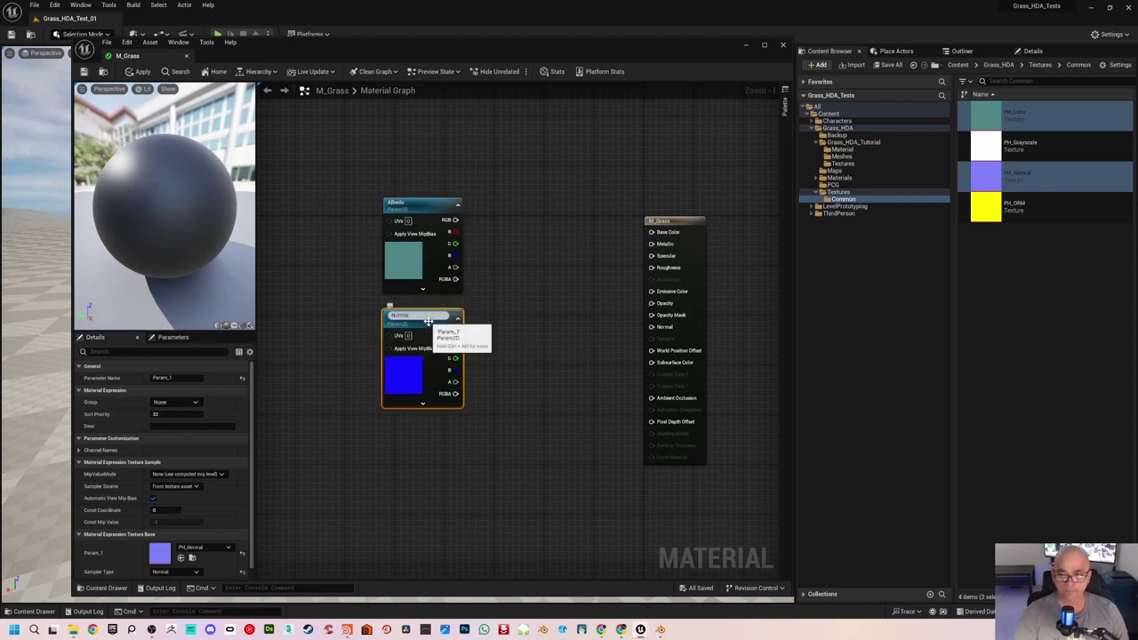
pyautogui.press('Return')
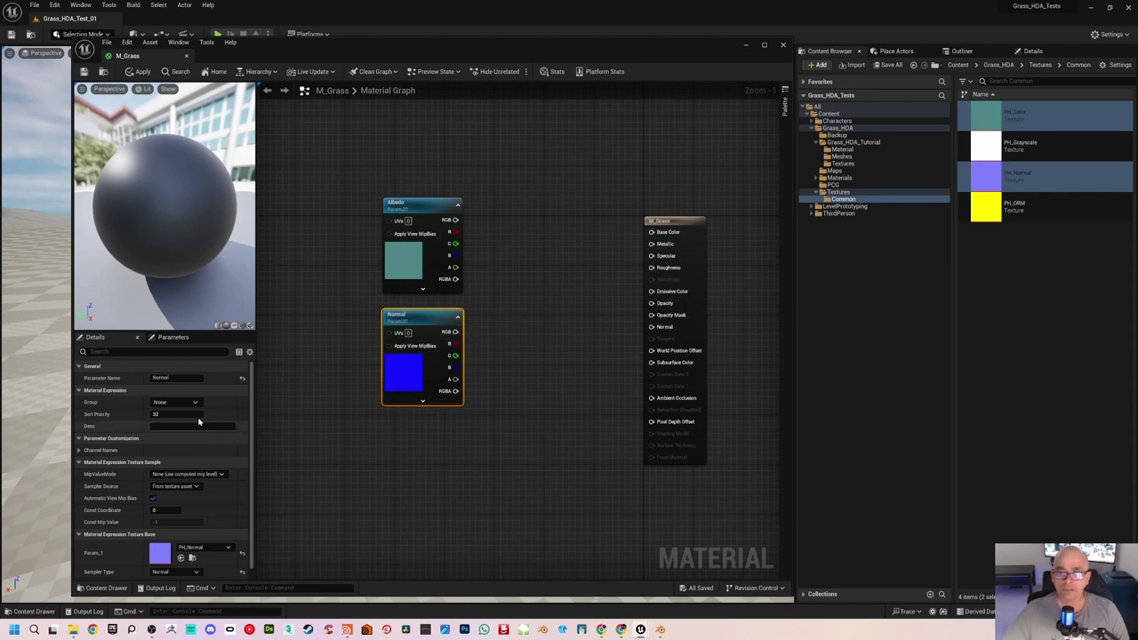
pyautogui.click(195, 402)
pyautogui.click(177, 415)
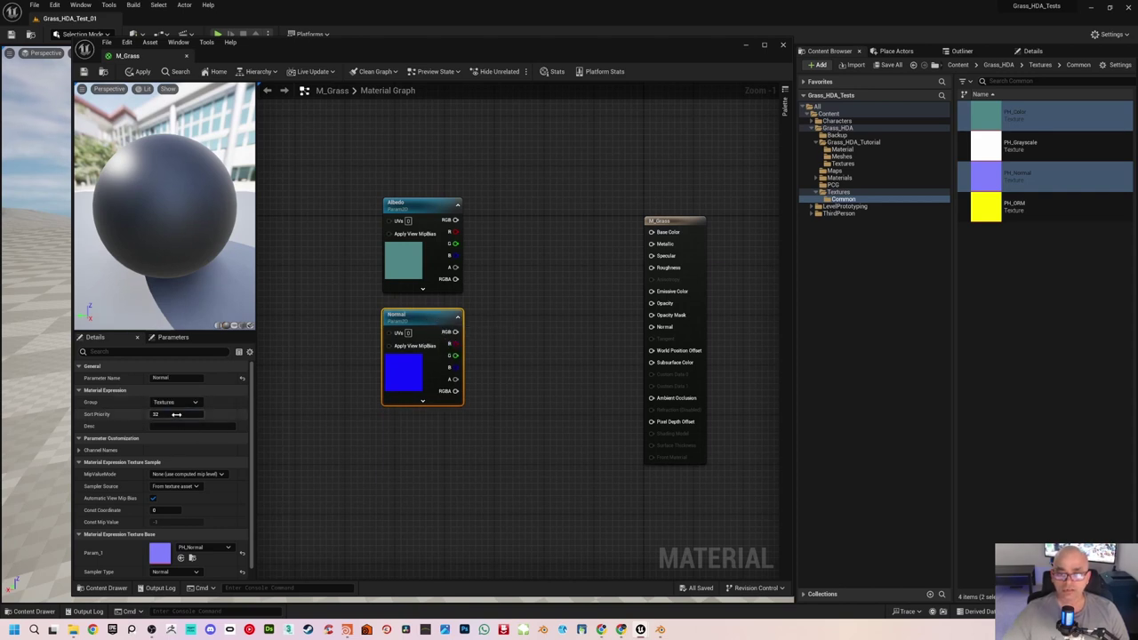
pyautogui.click(177, 415)
# Step: Wire Albedo RGB to Base Color, Albedo alpha to Opacity Mask, and Normal RGB to Normal
pyautogui.write('1')
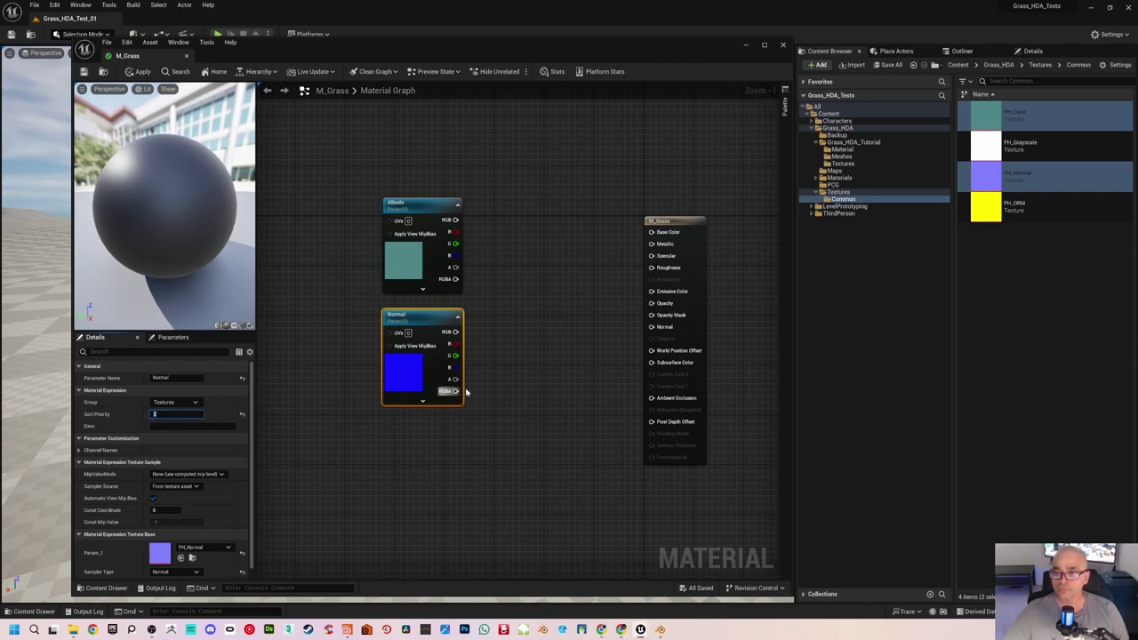
pyautogui.click(526, 323)
pyautogui.moveTo(527, 323); pyautogui.dragTo(498, 307, button='right')
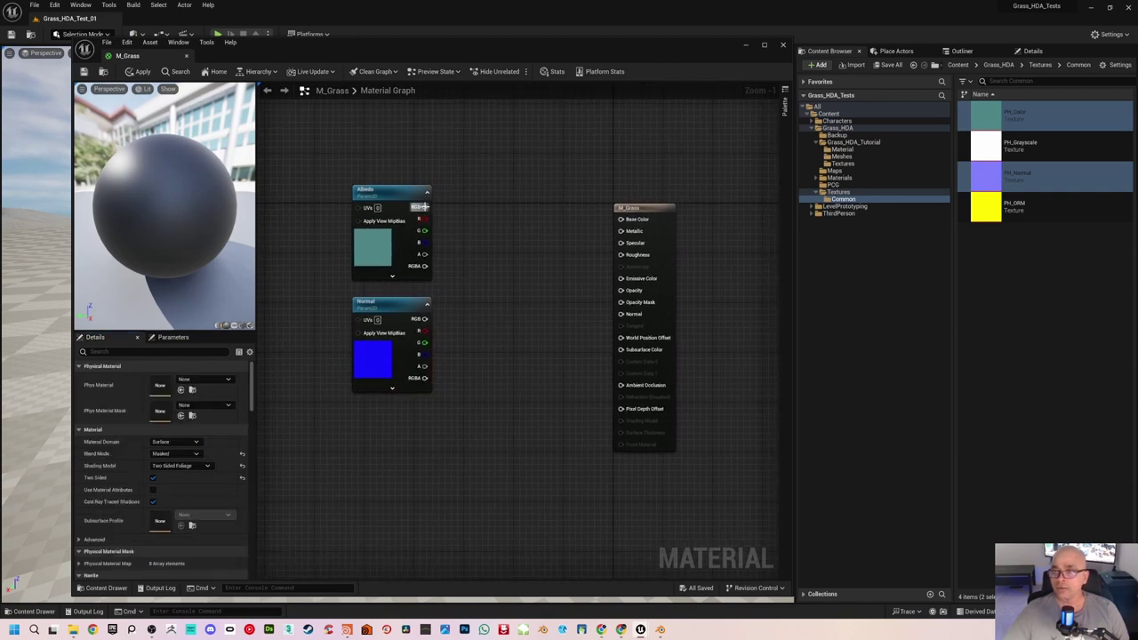
pyautogui.moveTo(425, 207); pyautogui.dragTo(621, 219)
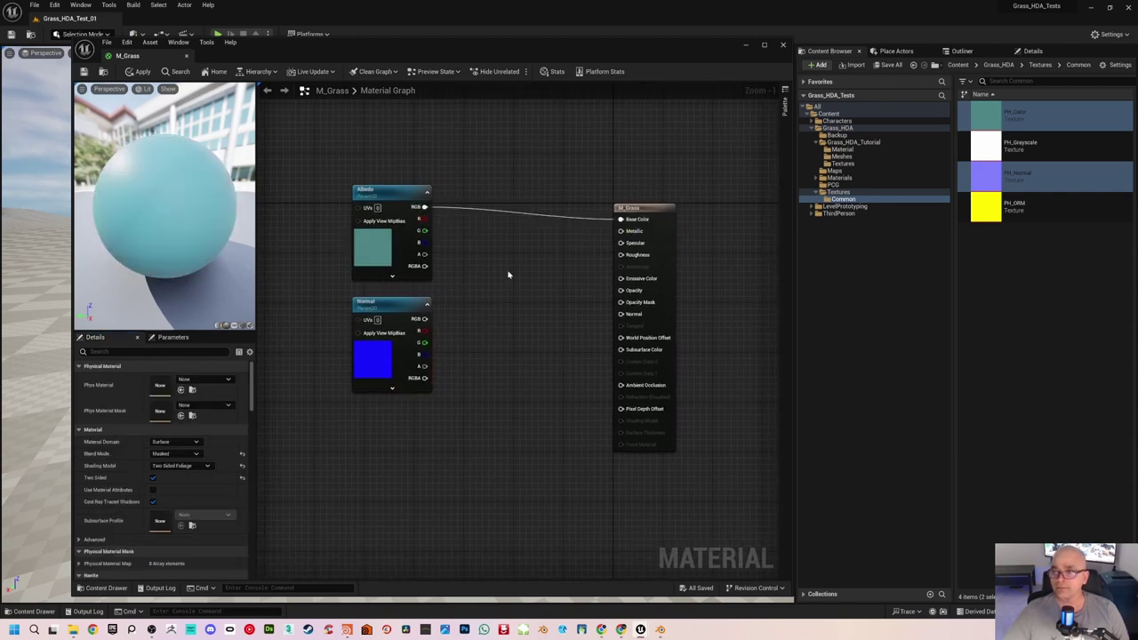
pyautogui.moveTo(424, 254); pyautogui.dragTo(621, 302)
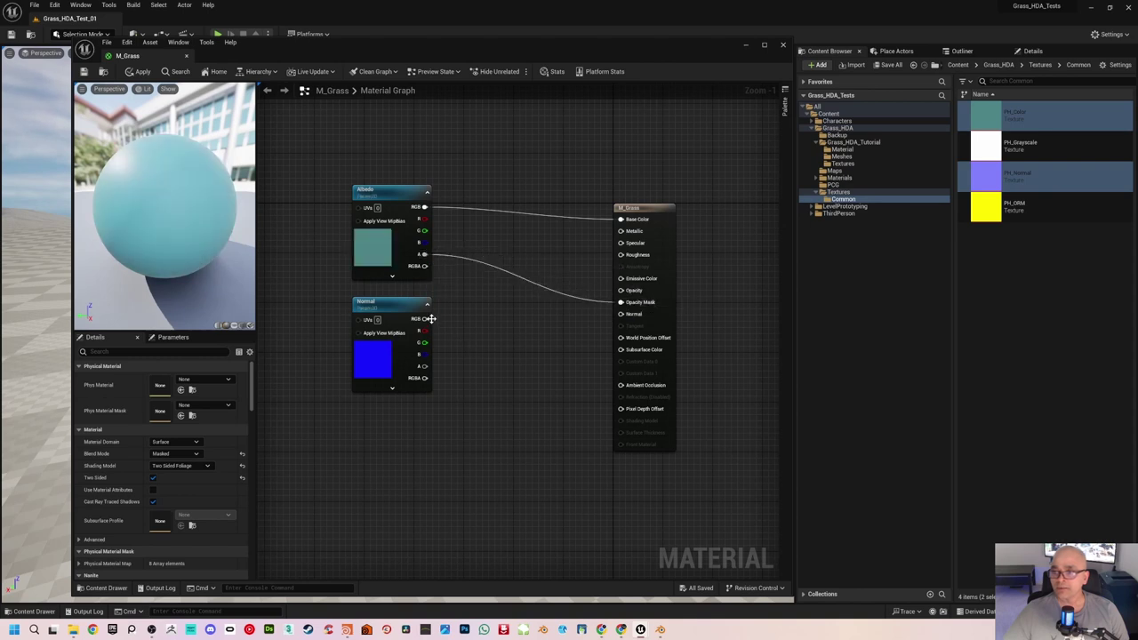
pyautogui.moveTo(425, 318); pyautogui.dragTo(621, 315)
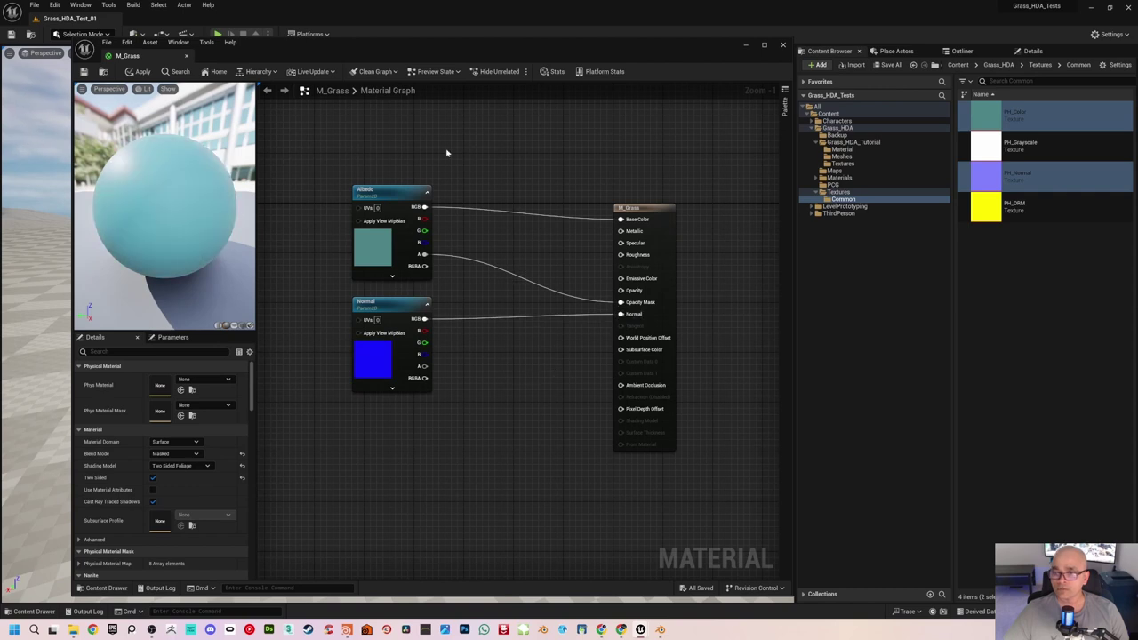
# Step: Save M_Grass and place constant nodes in the graph
pyautogui.hotkey('ctrl', 's')
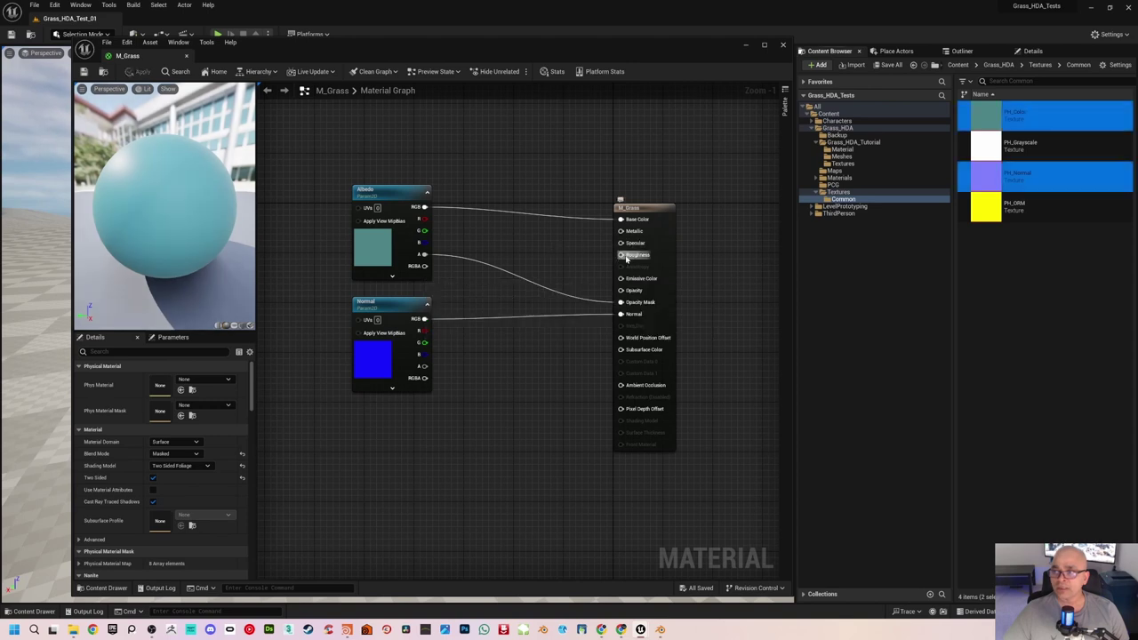
pyautogui.click(570, 250)
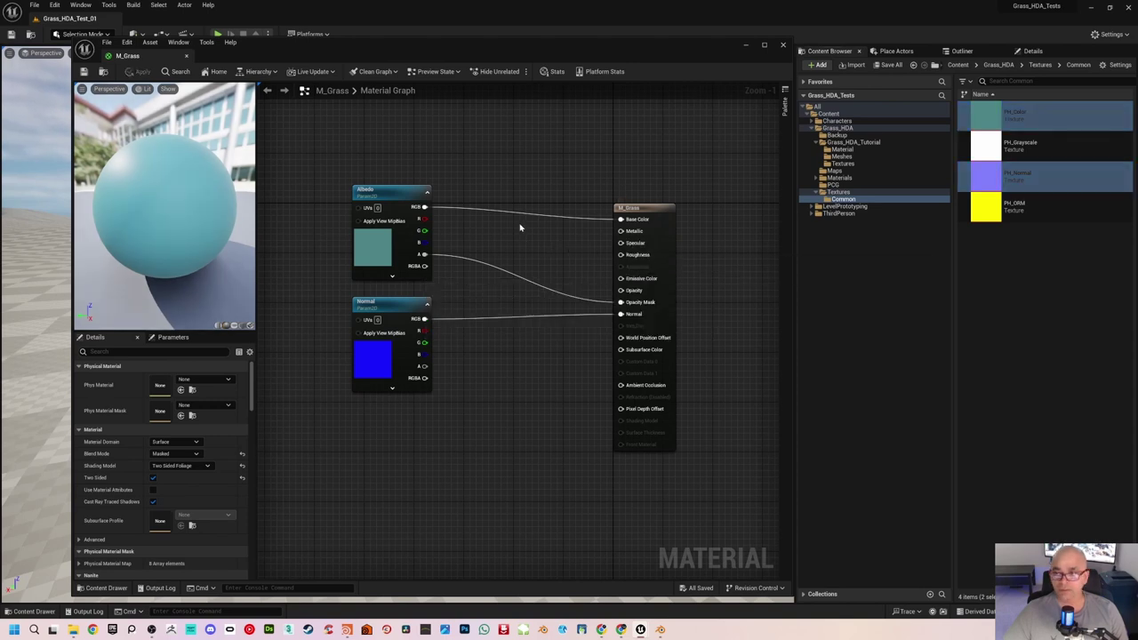
pyautogui.click(521, 228)
# Step: Add a second Constant node and convert both constants into scalar parameters
pyautogui.click(530, 265)
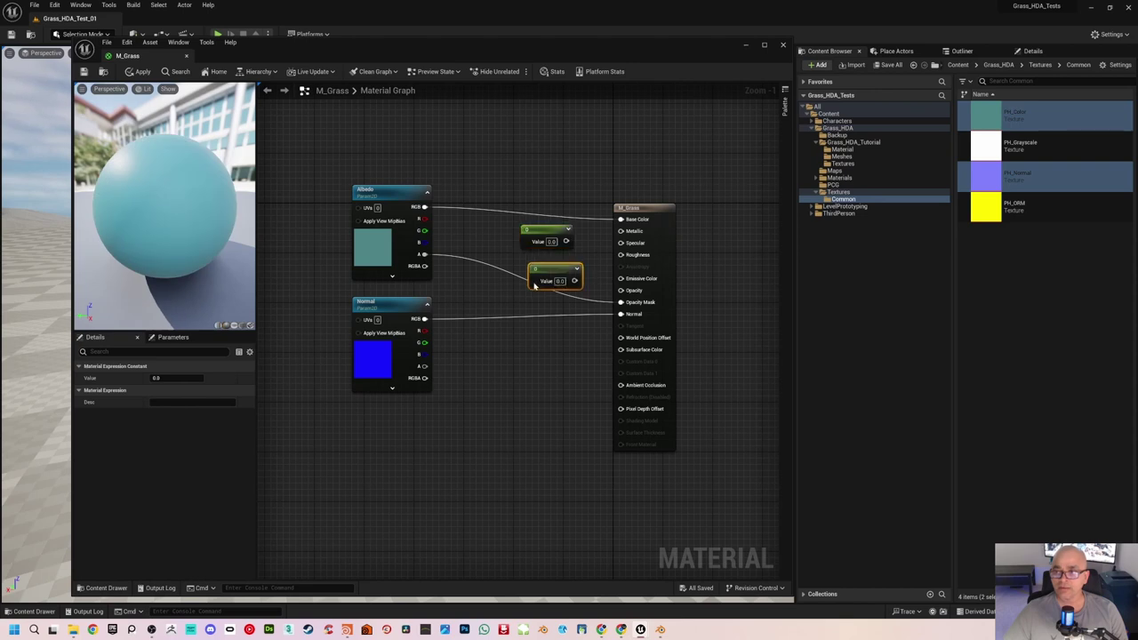
pyautogui.moveTo(551, 271); pyautogui.dragTo(543, 268)
pyautogui.moveTo(495, 221); pyautogui.dragTo(548, 261)
pyautogui.rightClick(546, 233)
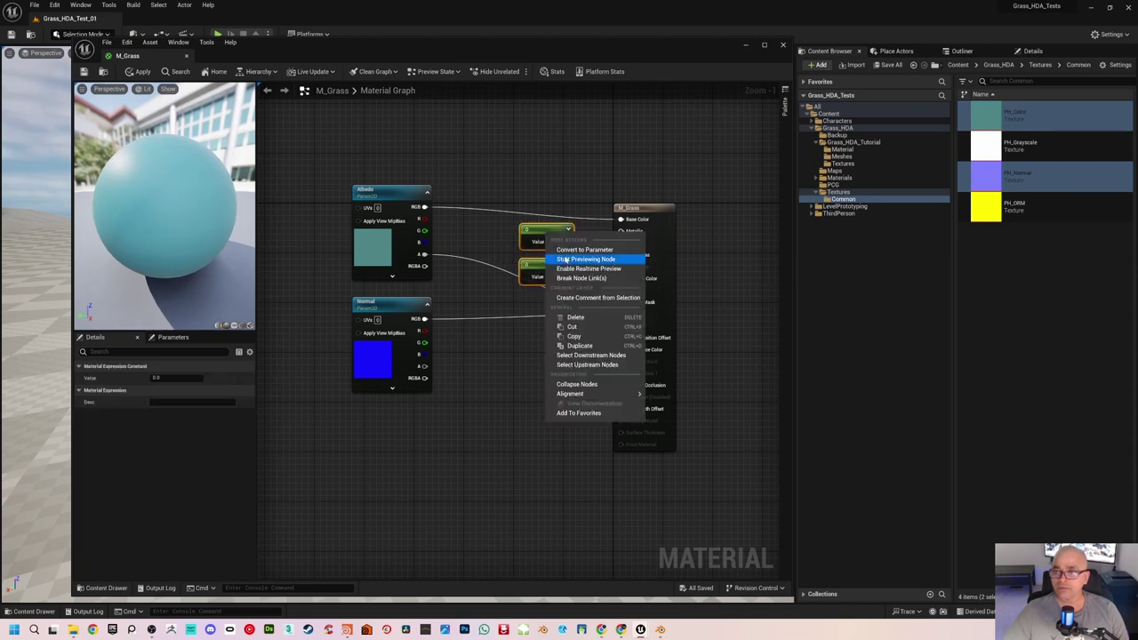
pyautogui.click(578, 250)
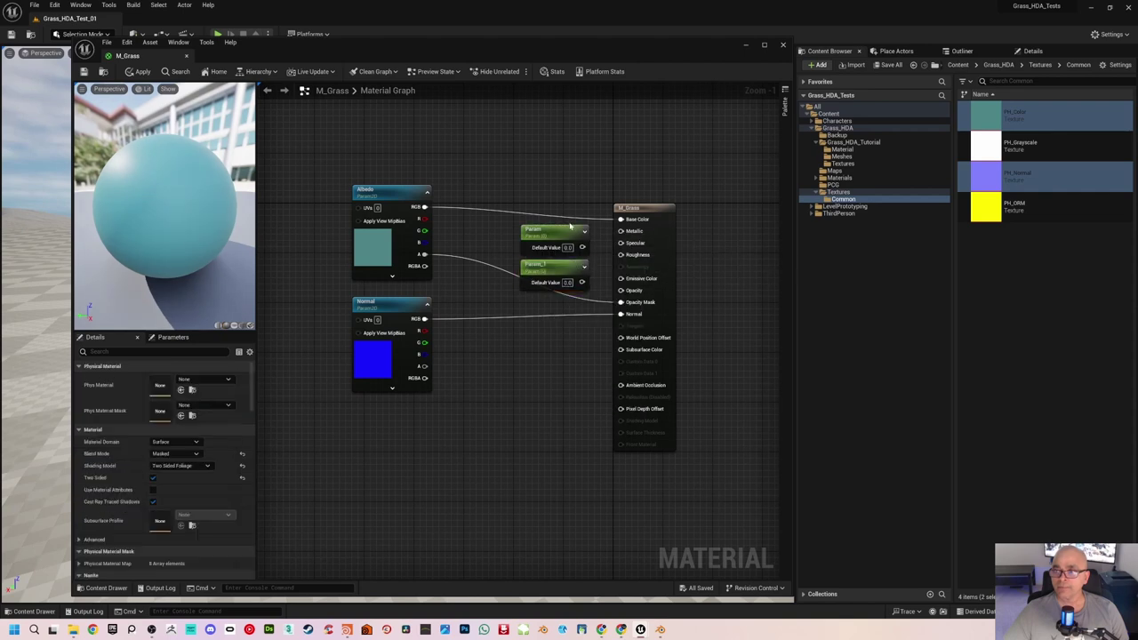
# Step: Name the two new parameters SpecPower and Rough_Power
pyautogui.doubleClick(542, 231)
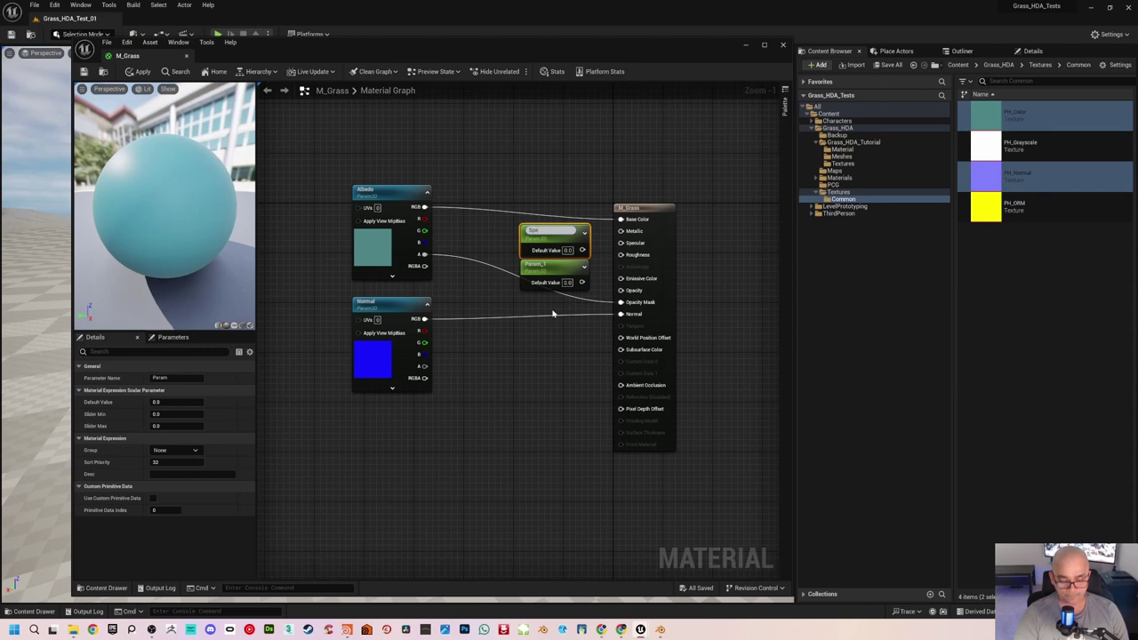
pyautogui.press('Return')
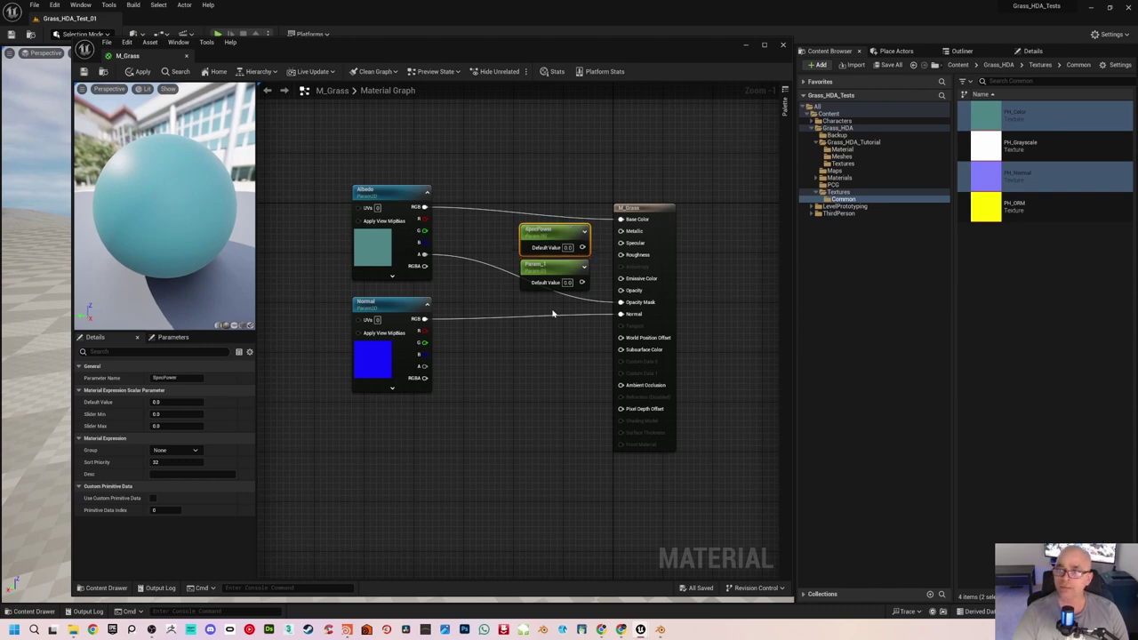
pyautogui.click(570, 275)
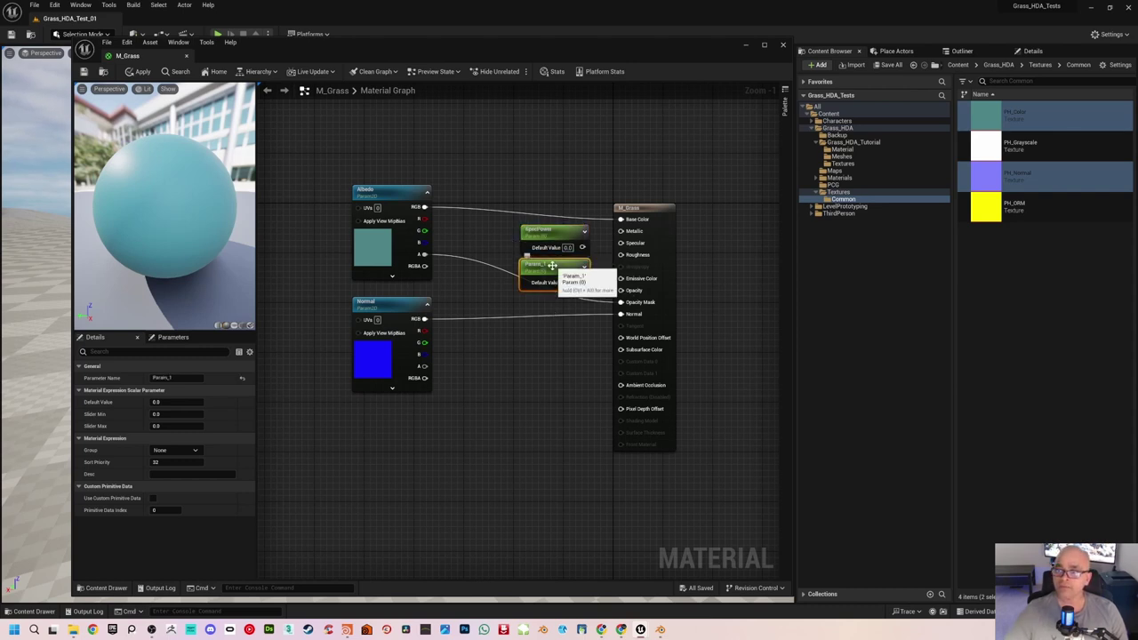
pyautogui.press('F2')
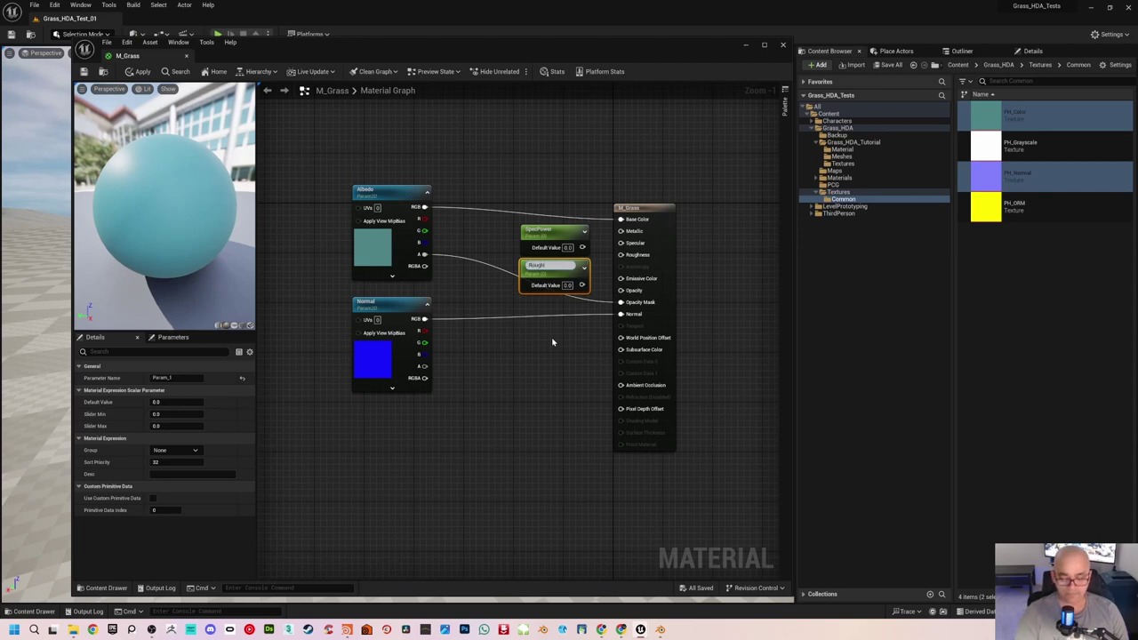
pyautogui.write('Rough_Power')
pyautogui.press('Return')
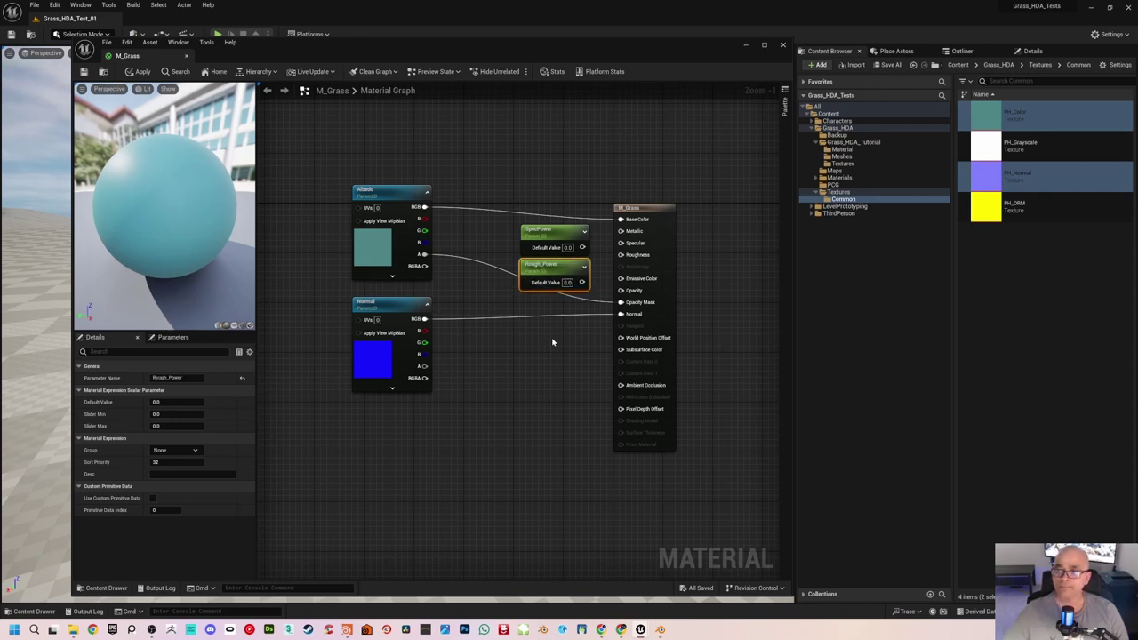
pyautogui.click(552, 343)
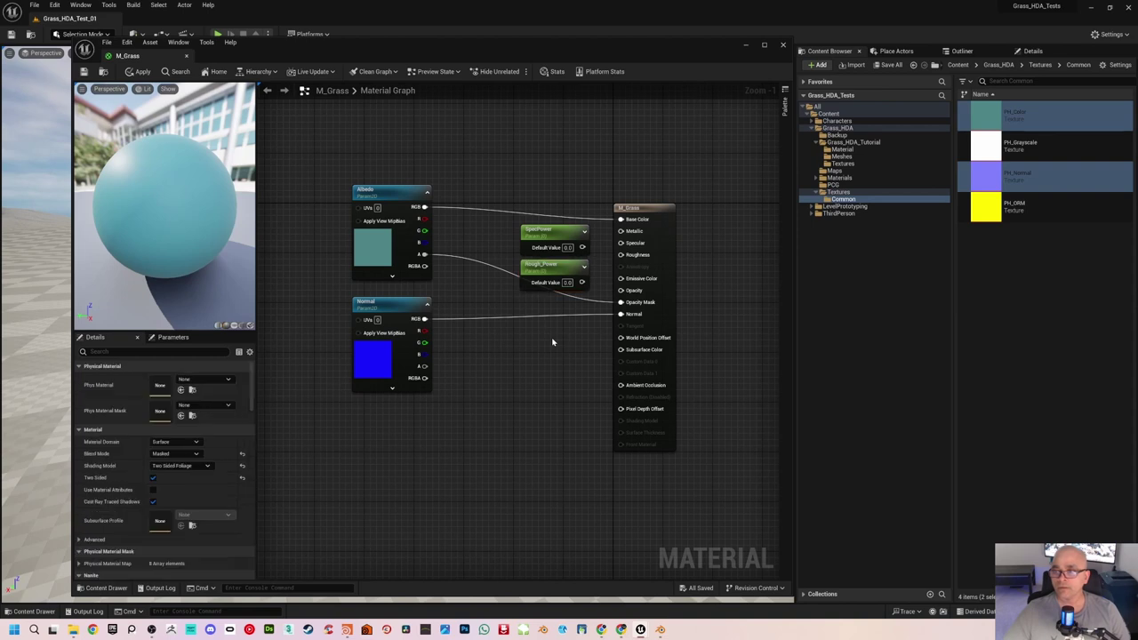
pyautogui.click(569, 233)
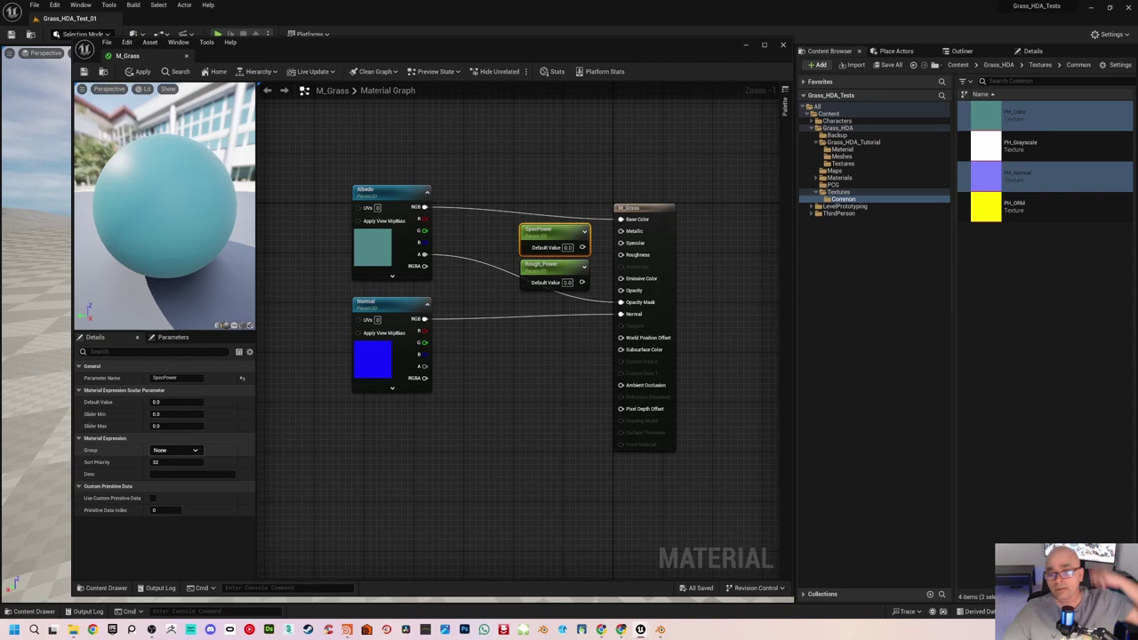
# Step: Put SpecPower and Rough_Power in the Adjustments group and set their sort priorities
pyautogui.click(154, 451)
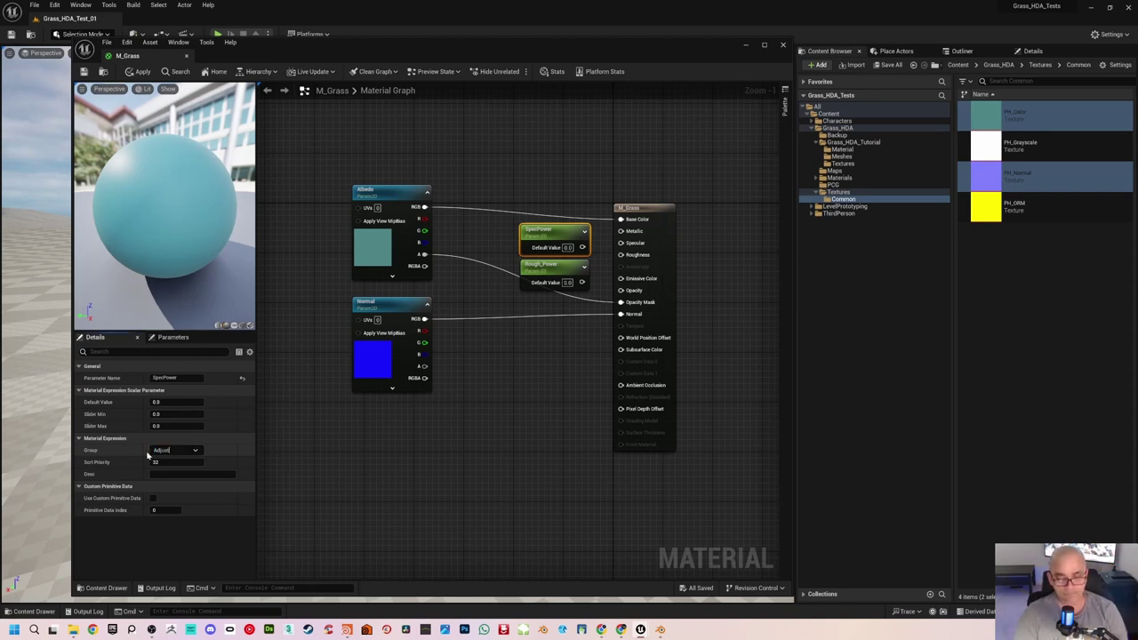
pyautogui.press('Return')
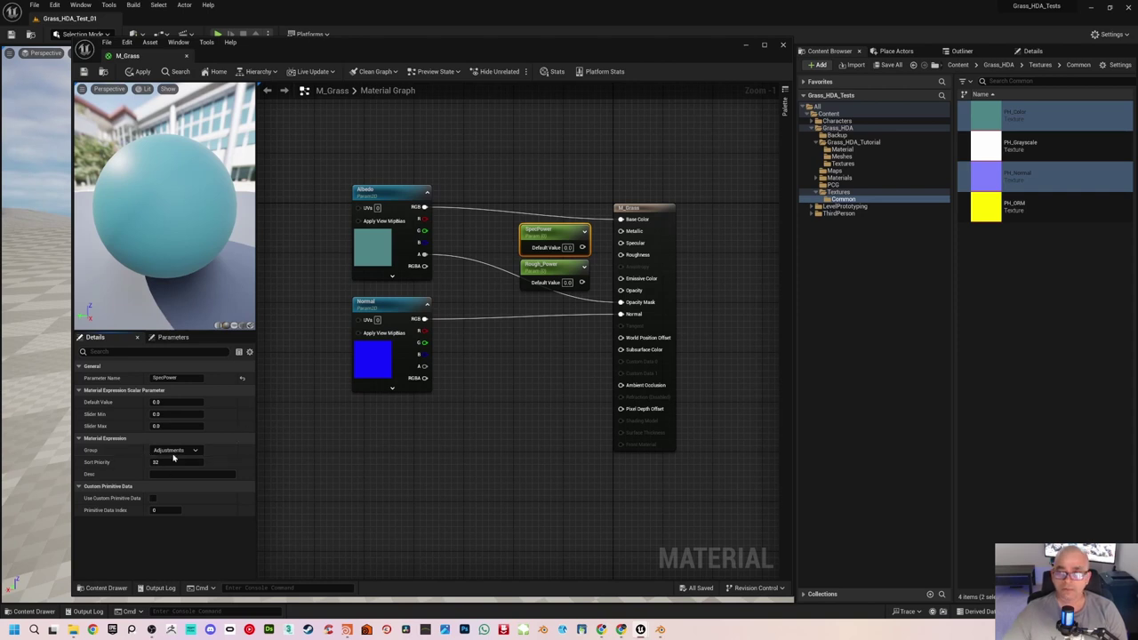
pyautogui.click(164, 463)
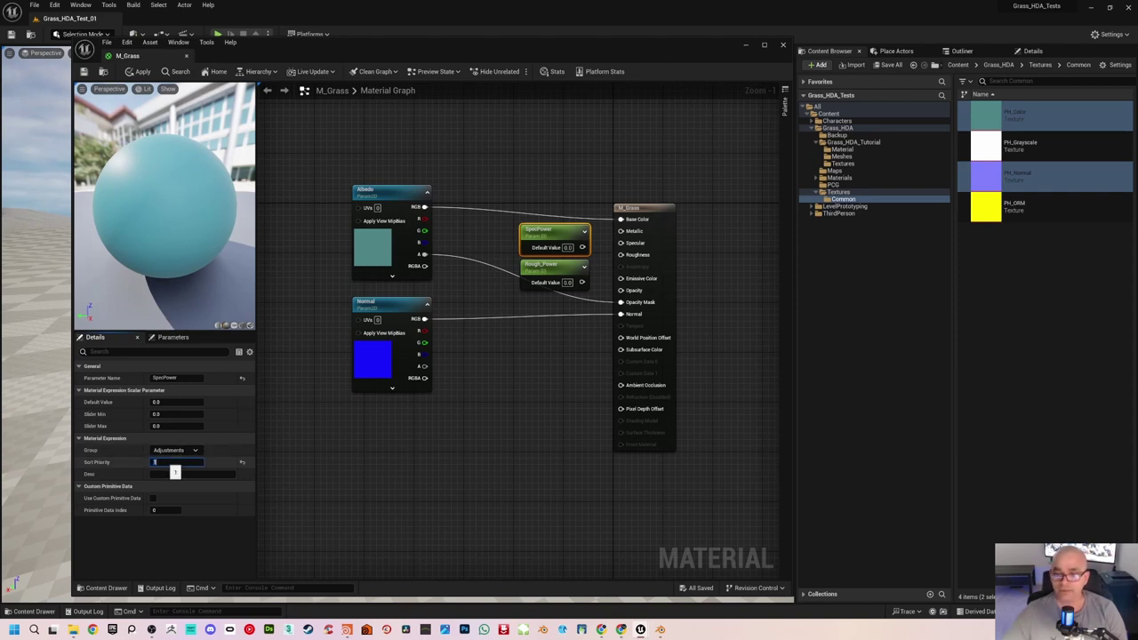
pyautogui.click(553, 267)
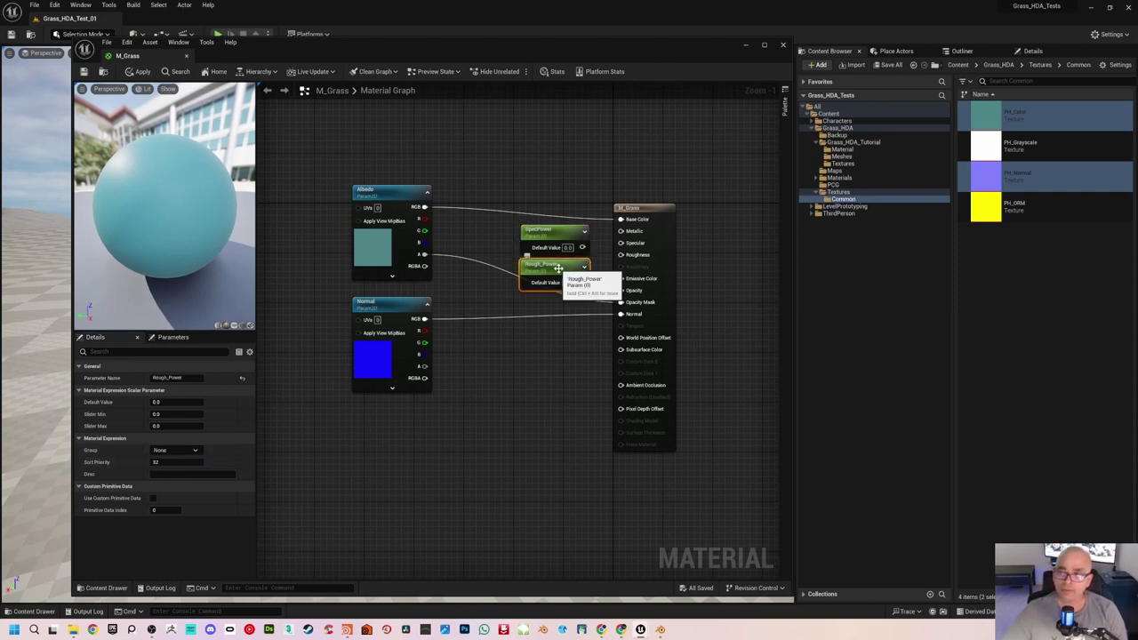
pyautogui.click(198, 451)
pyautogui.click(165, 459)
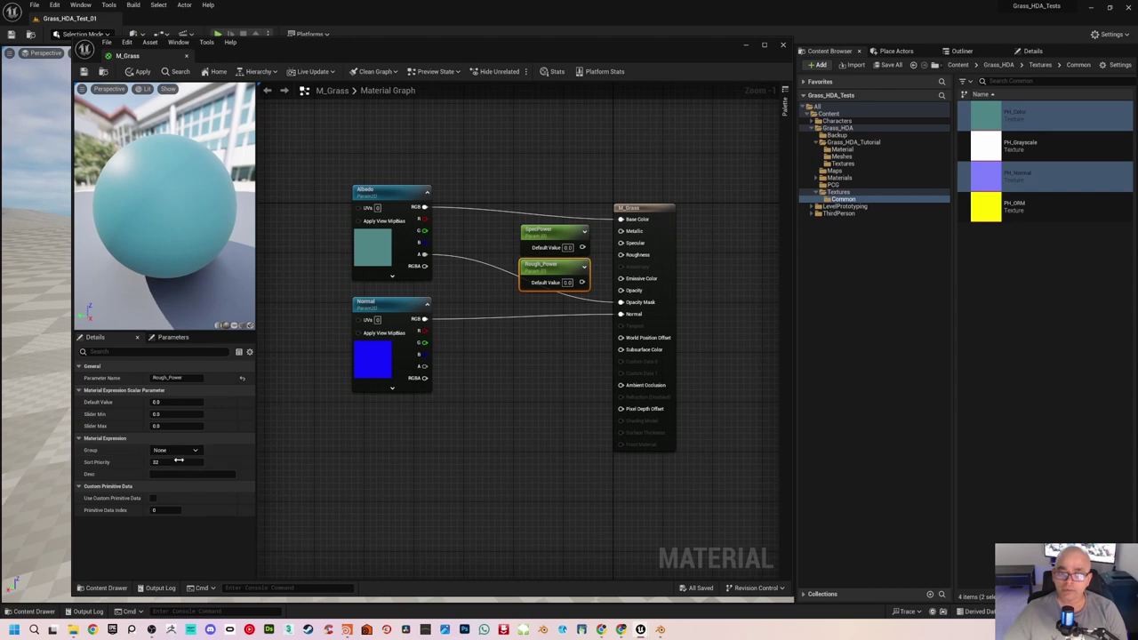
pyautogui.click(178, 462)
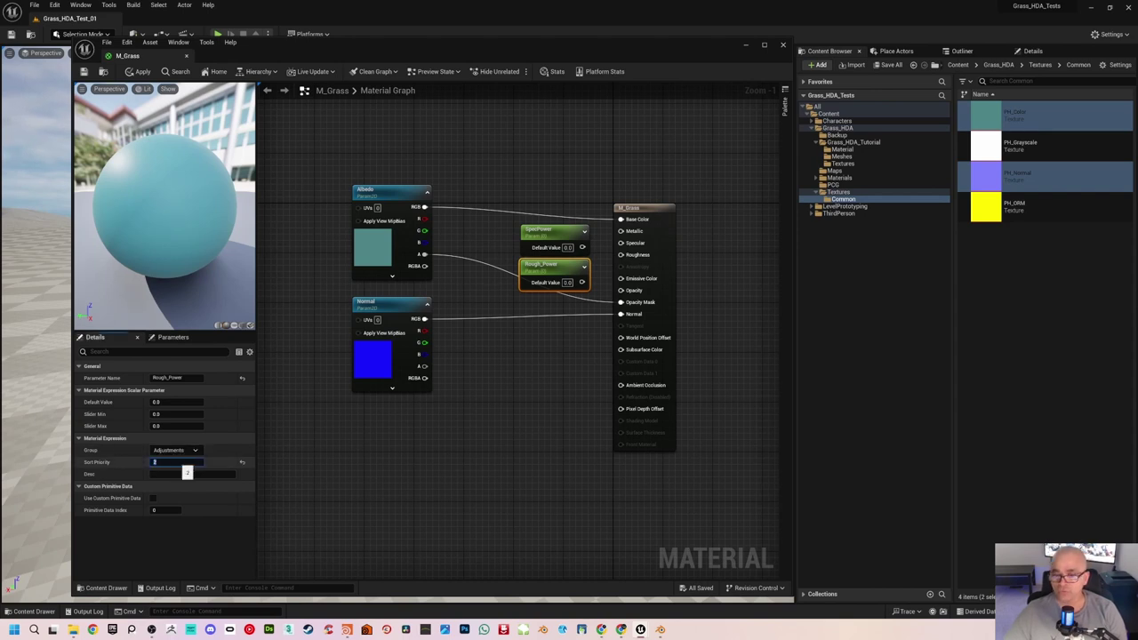
pyautogui.click(544, 210)
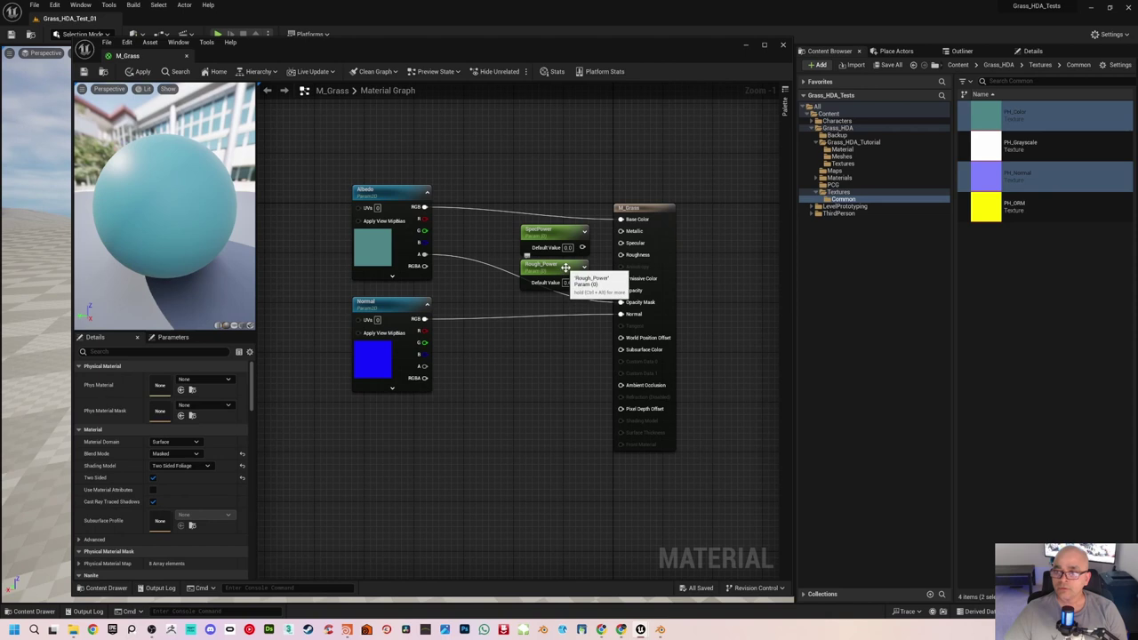
# Step: Give Rough_Power a default value of 0.5
pyautogui.click(564, 268)
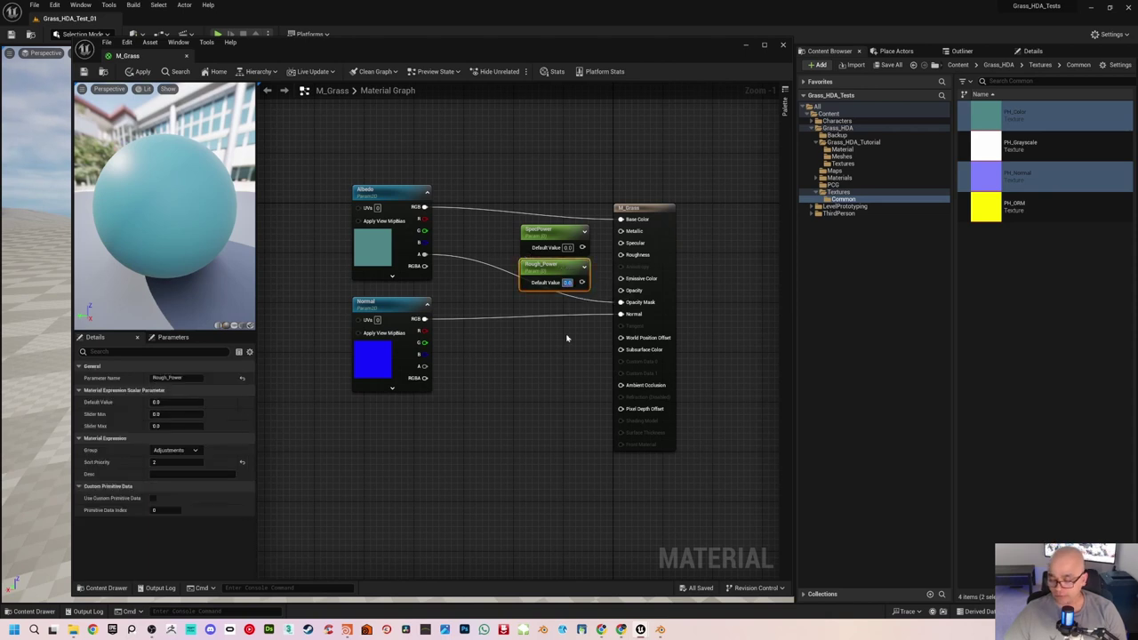
pyautogui.write('0.5')
pyautogui.press('Return')
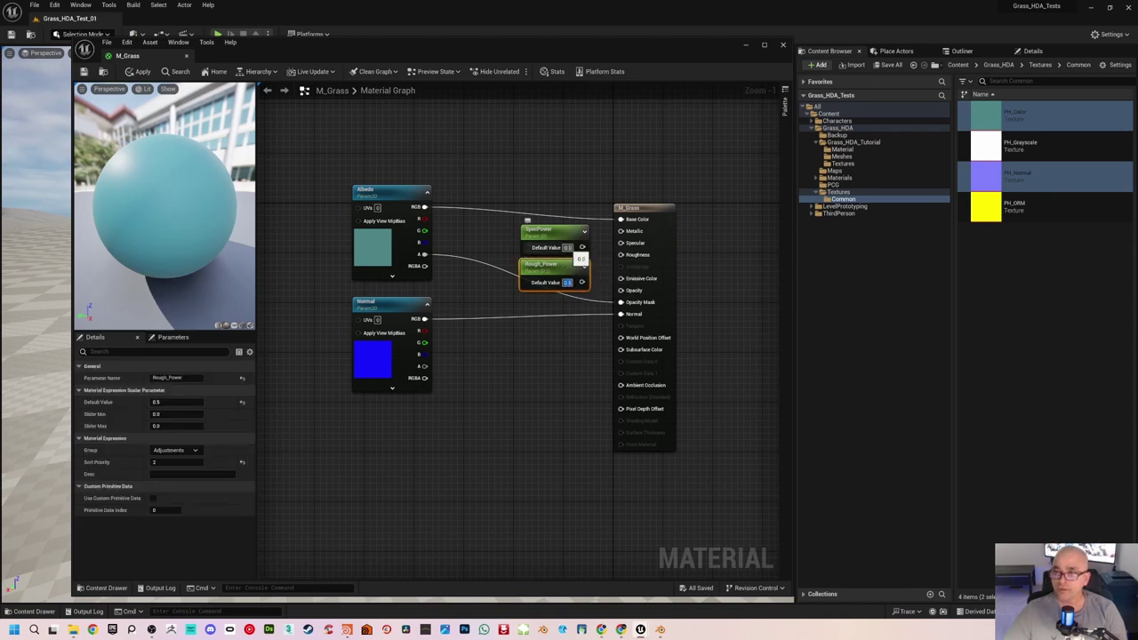
pyautogui.press('Tab')
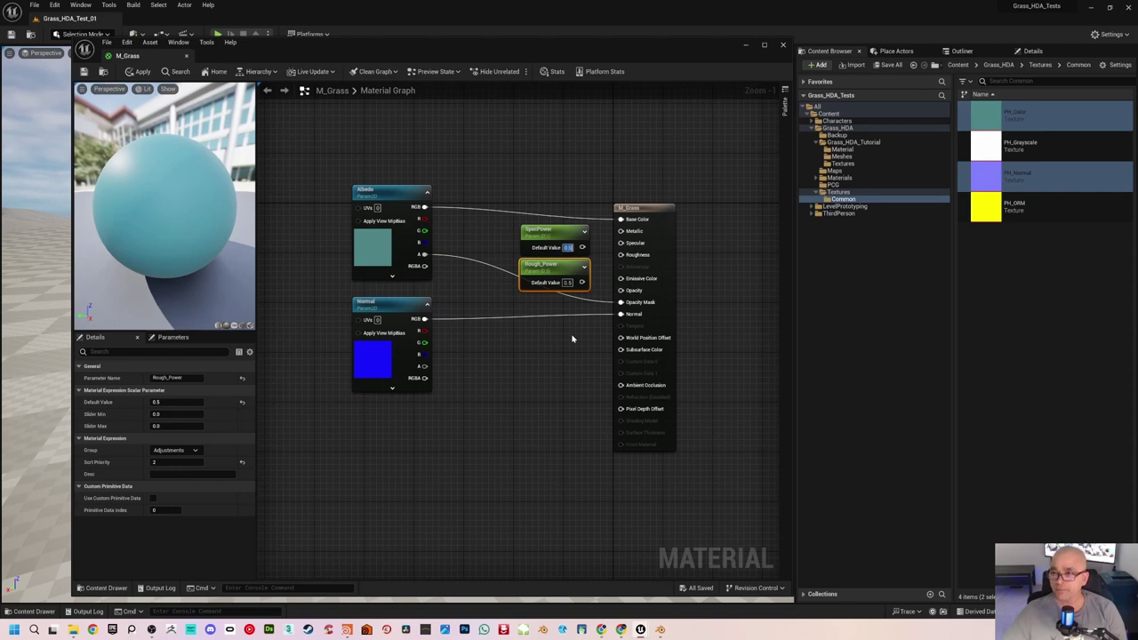
# Step: Wire the parameters into Specular and Roughness and apply the changes to M_Grass
pyautogui.moveTo(569, 229); pyautogui.dragTo(620, 243)
pyautogui.moveTo(581, 282); pyautogui.dragTo(620, 255)
pyautogui.click(552, 104)
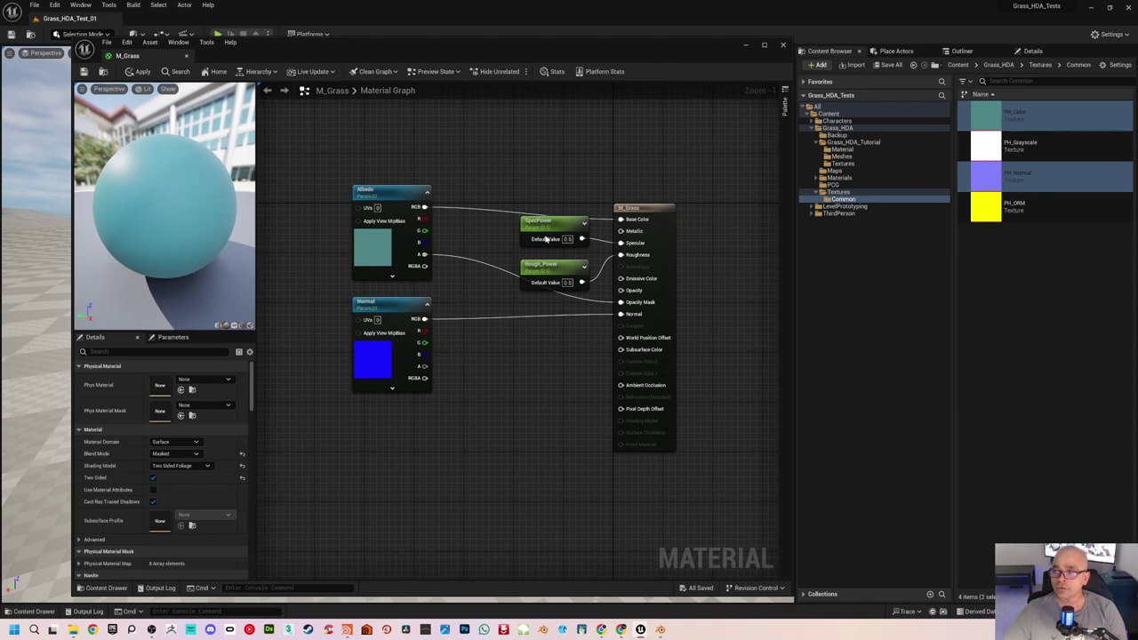
pyautogui.moveTo(512, 374); pyautogui.dragTo(515, 312, button='right')
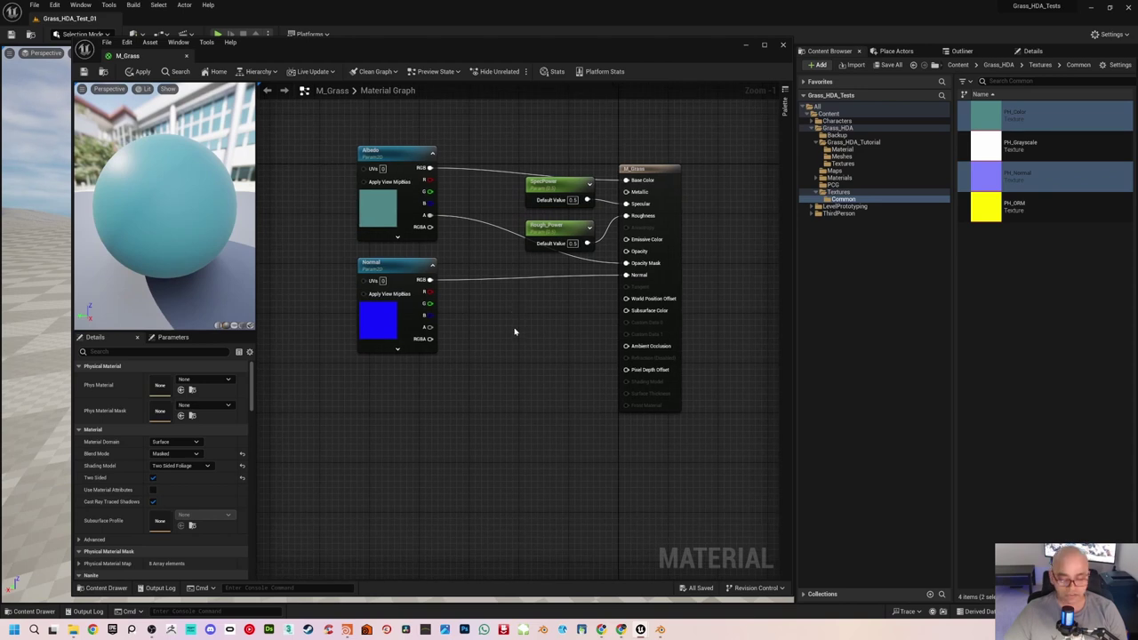
pyautogui.hotkey('ctrl', 's')
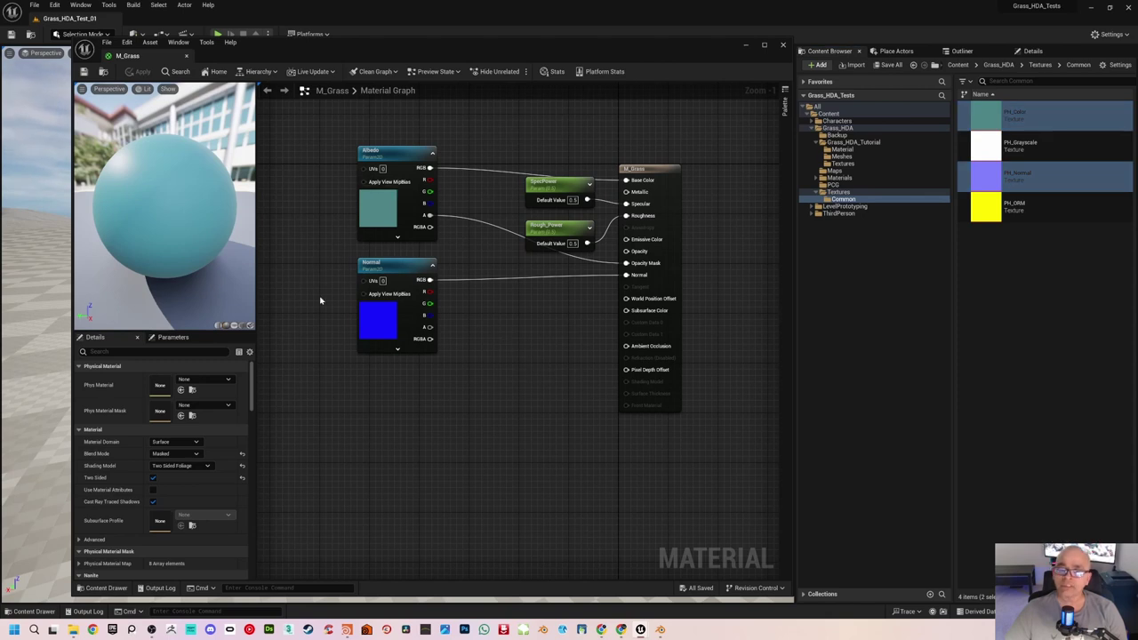
# Step: Go to the tutorial's Material folder and select M_Grass
pyautogui.click(745, 47)
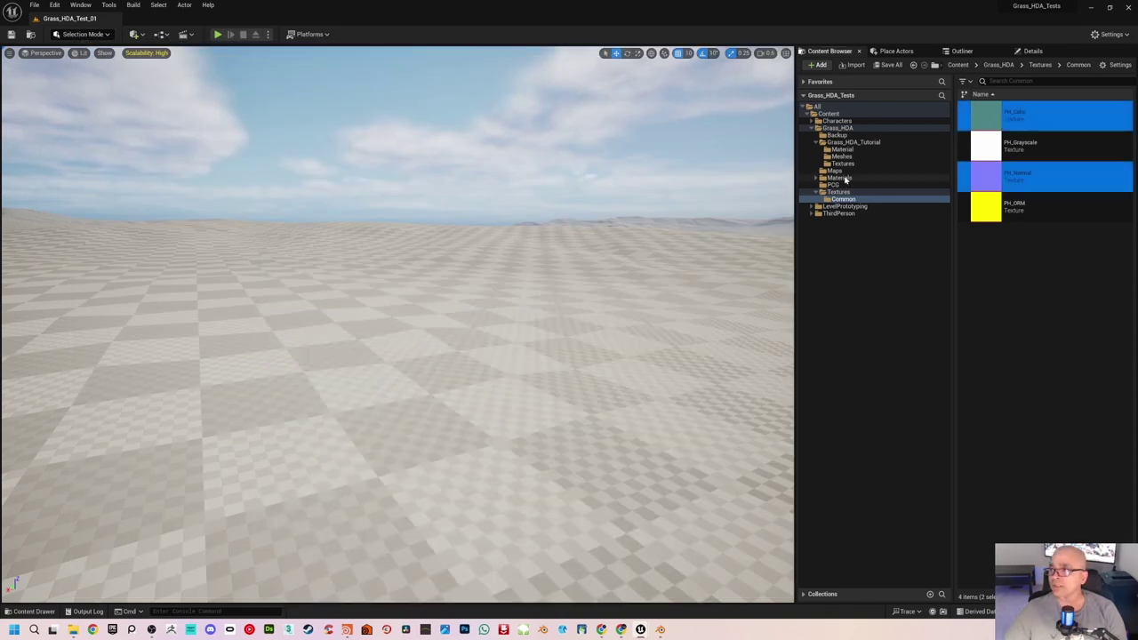
pyautogui.click(840, 178)
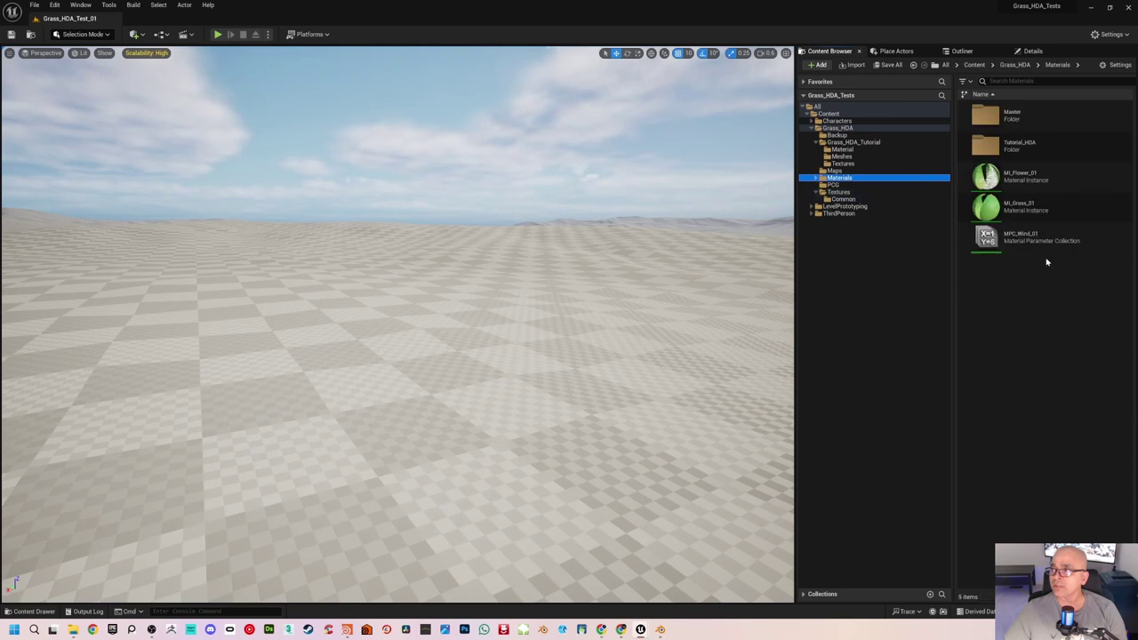
pyautogui.click(842, 149)
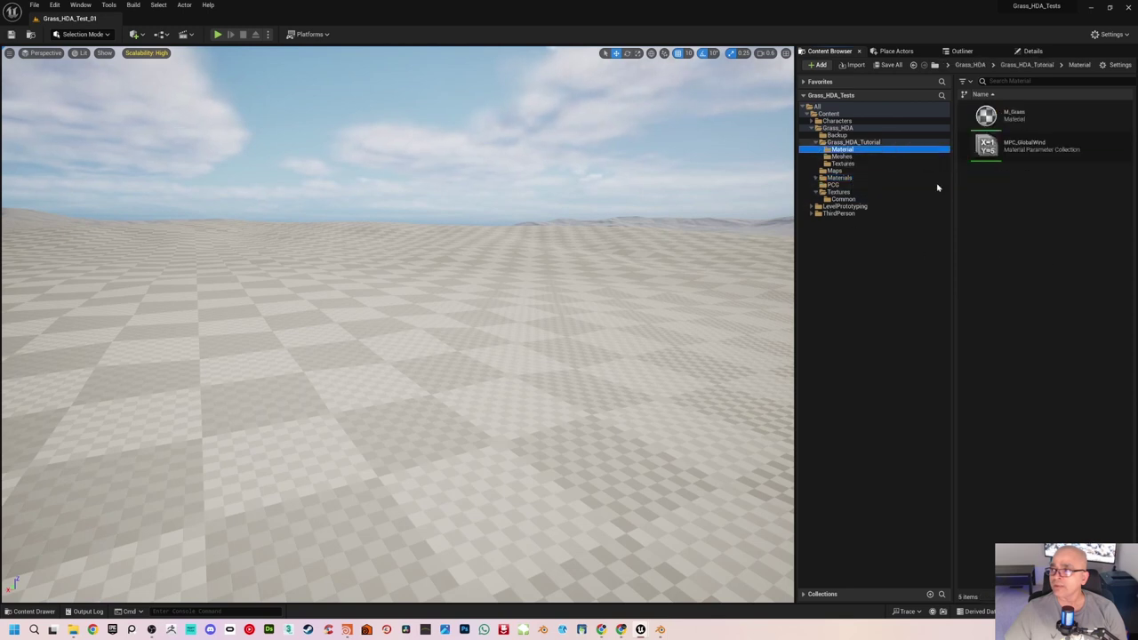
pyautogui.click(1019, 120)
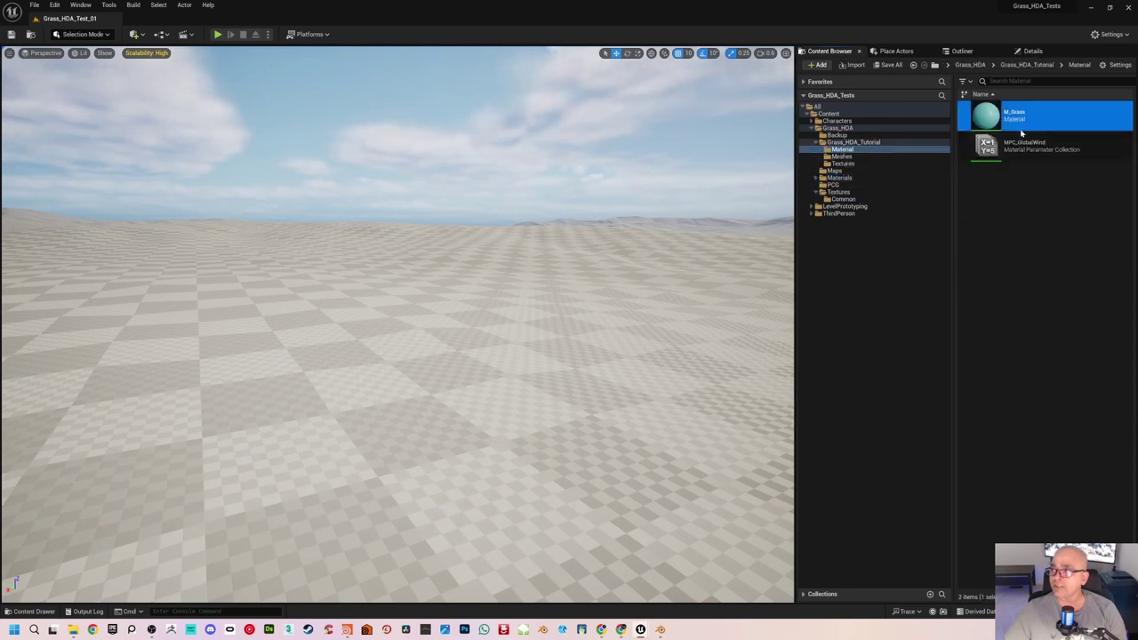
# Step: Create a material instance from M_Grass and name it MI_Grass
pyautogui.rightClick(1020, 124)
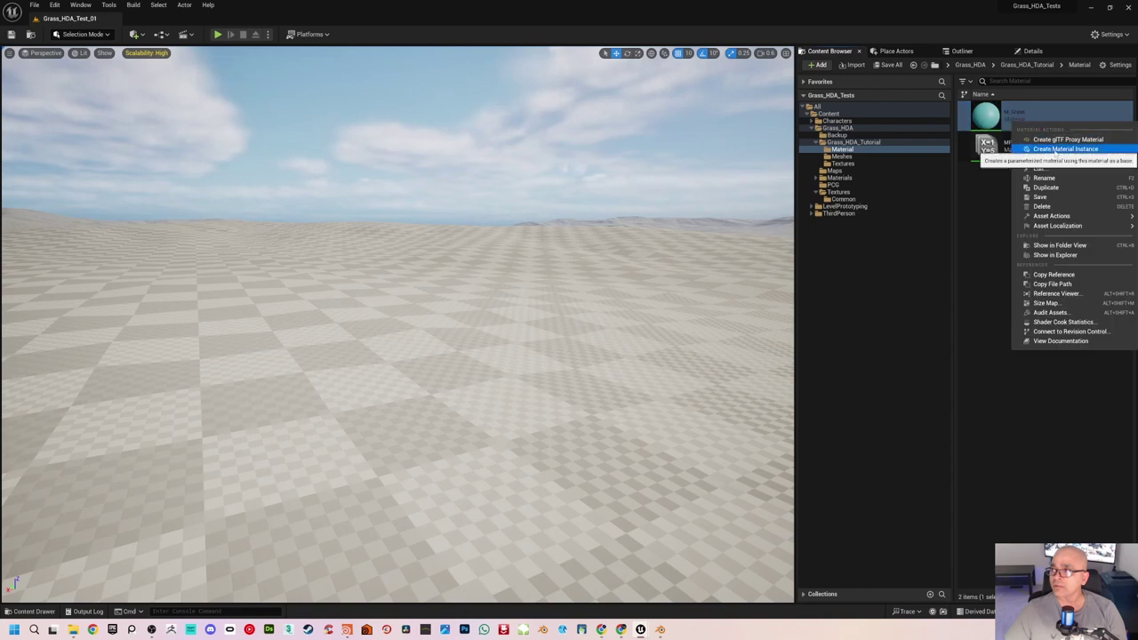
pyautogui.click(1057, 149)
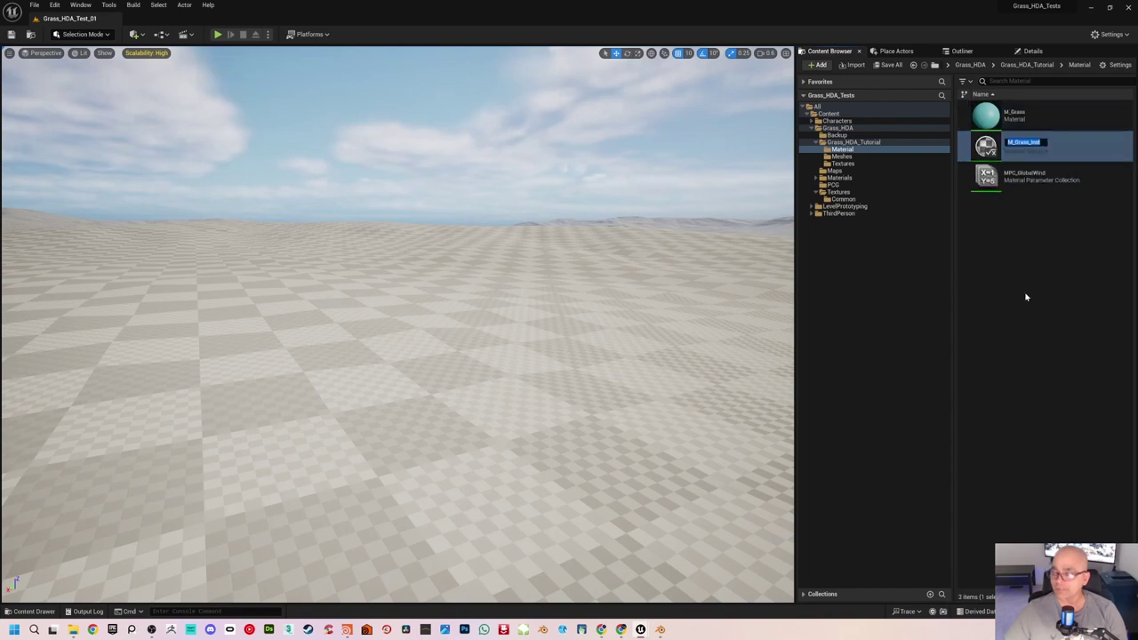
pyautogui.press('Home')
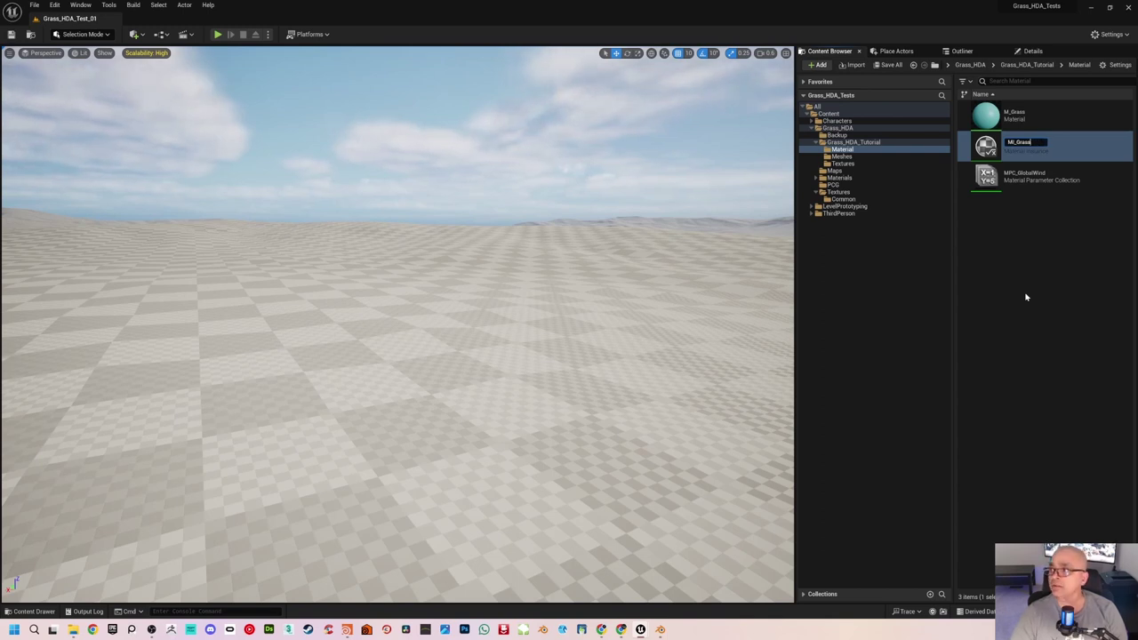
pyautogui.press('Return')
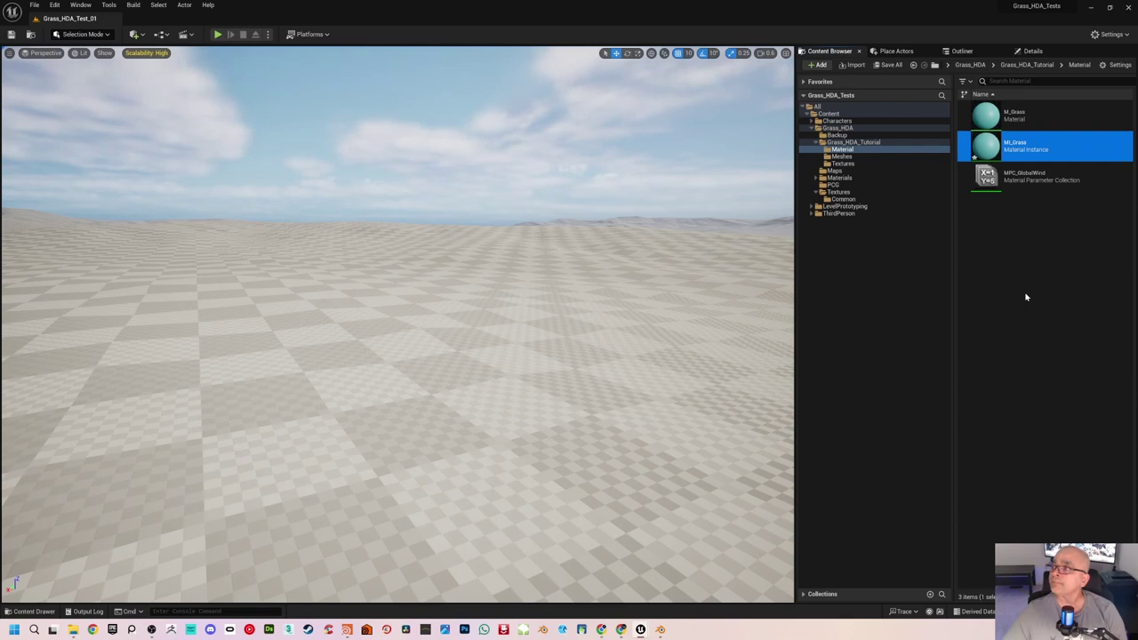
pyautogui.click(1025, 258)
pyautogui.moveTo(990, 150); pyautogui.dragTo(1007, 278)
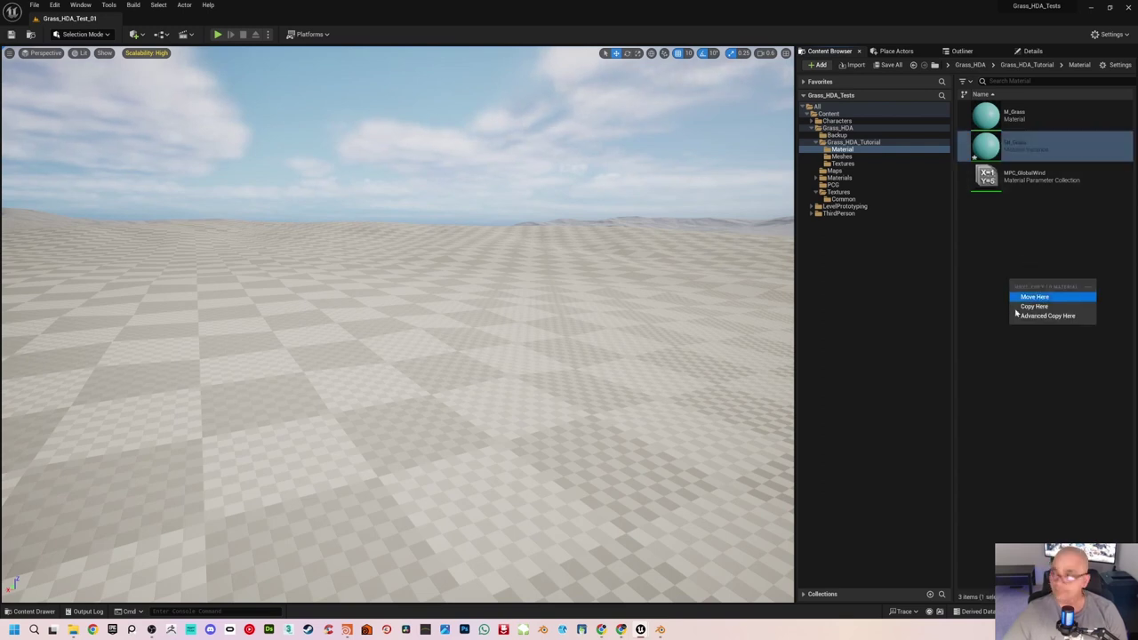
pyautogui.click(995, 205)
pyautogui.click(987, 146)
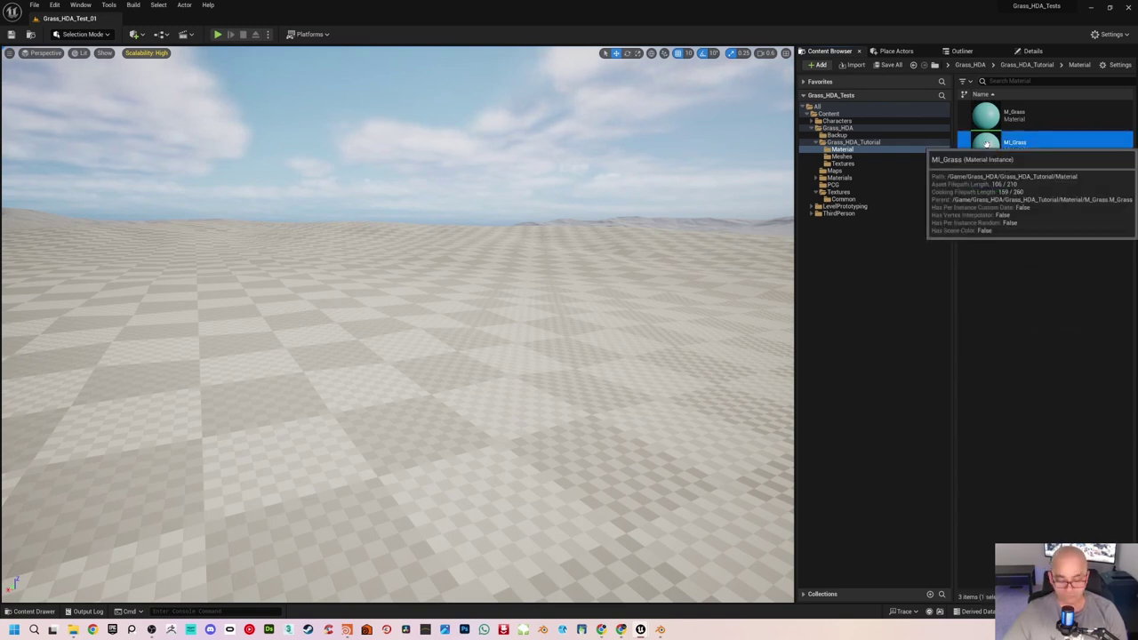
# Step: Override MI_Grass's Albedo and Normal with the Grass_HDA_01 basecolor and normal textures, then save
pyautogui.doubleClick(1005, 148)
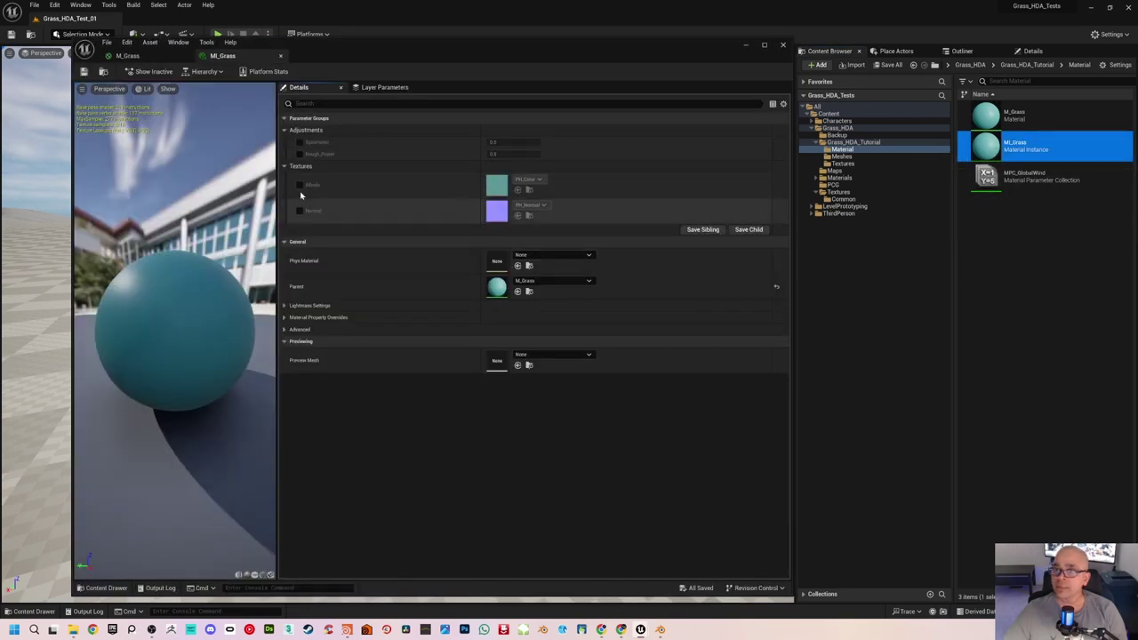
pyautogui.click(299, 185)
pyautogui.click(300, 211)
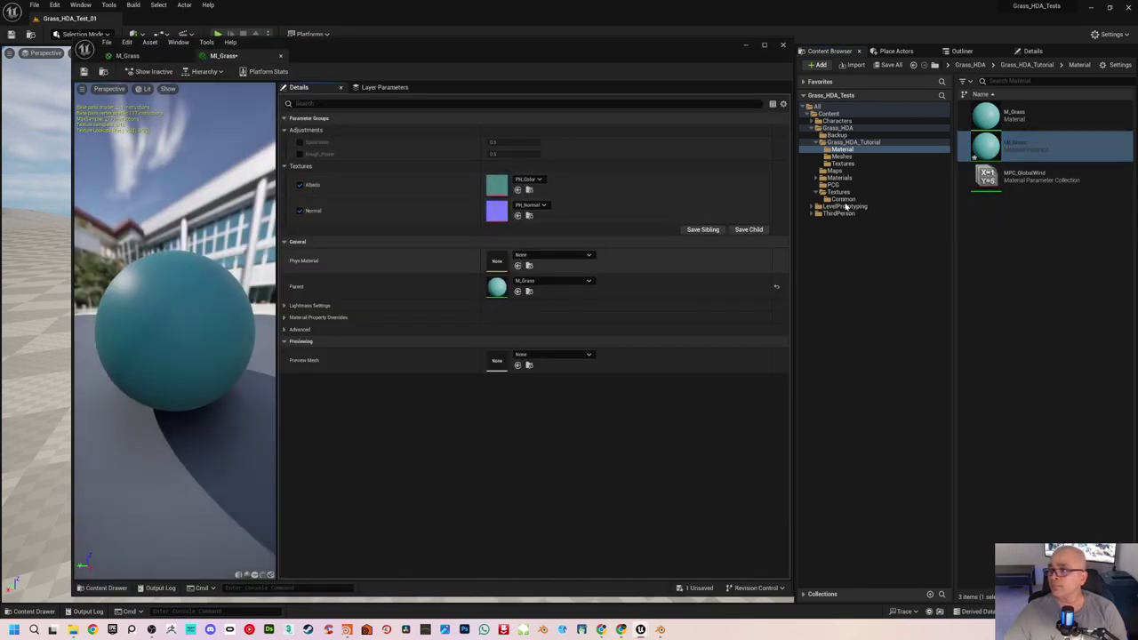
pyautogui.click(841, 164)
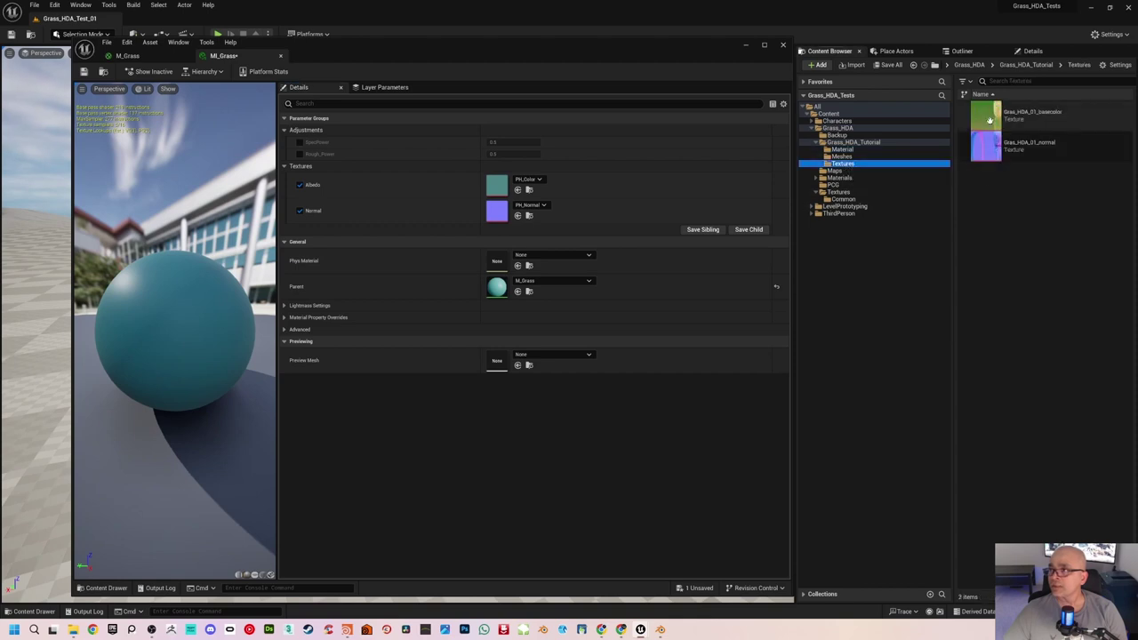
pyautogui.click(990, 120)
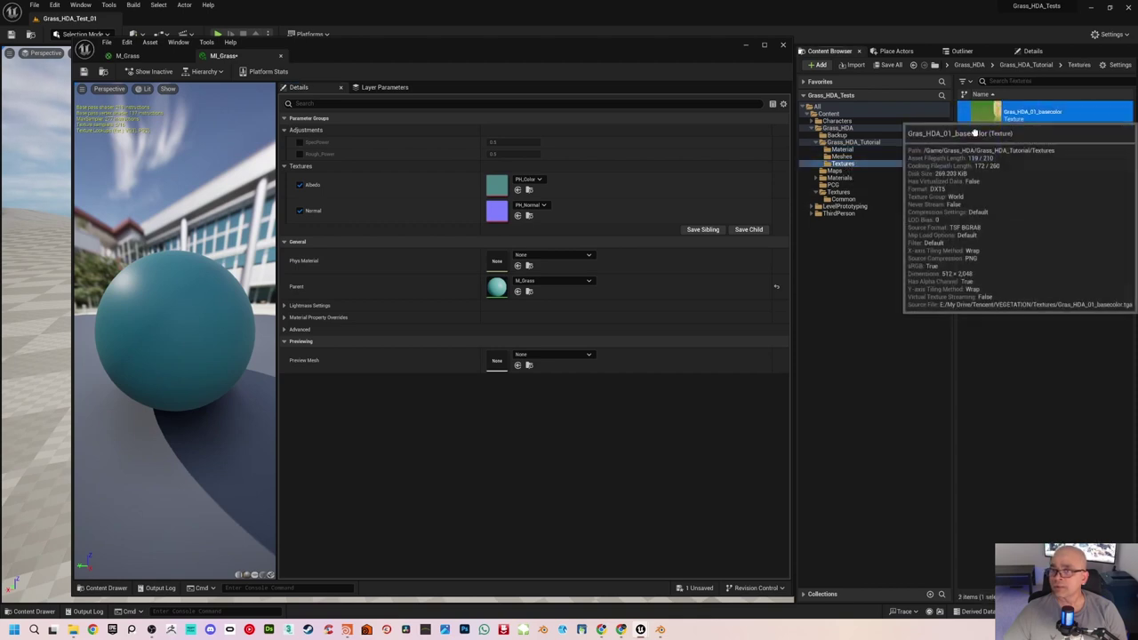
pyautogui.moveTo(983, 118); pyautogui.dragTo(497, 185)
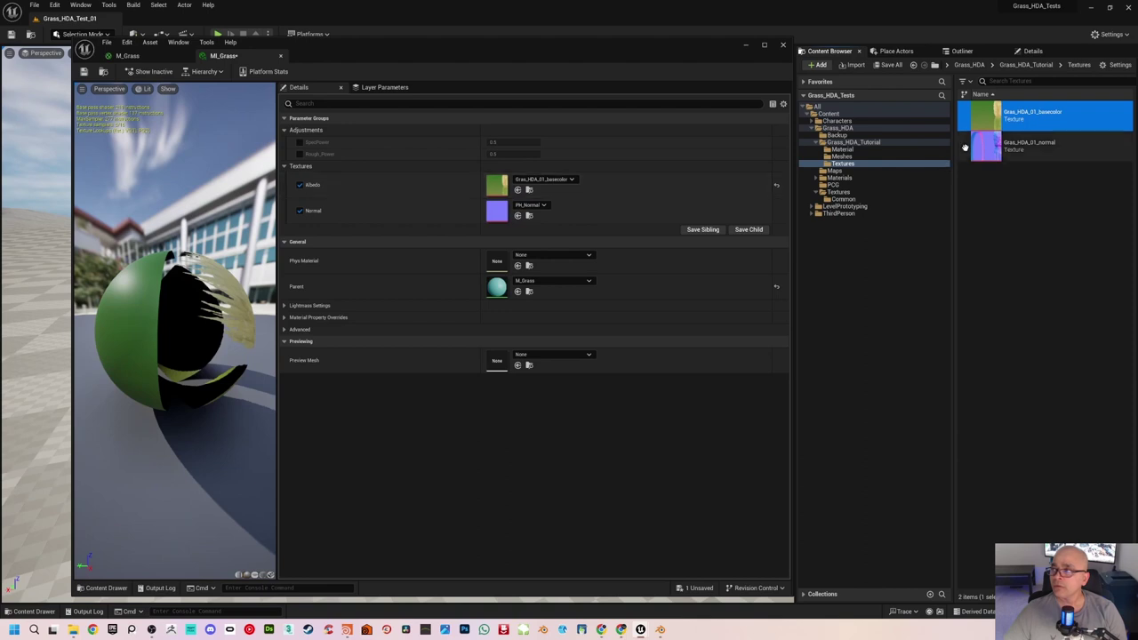
pyautogui.moveTo(985, 145); pyautogui.dragTo(500, 211)
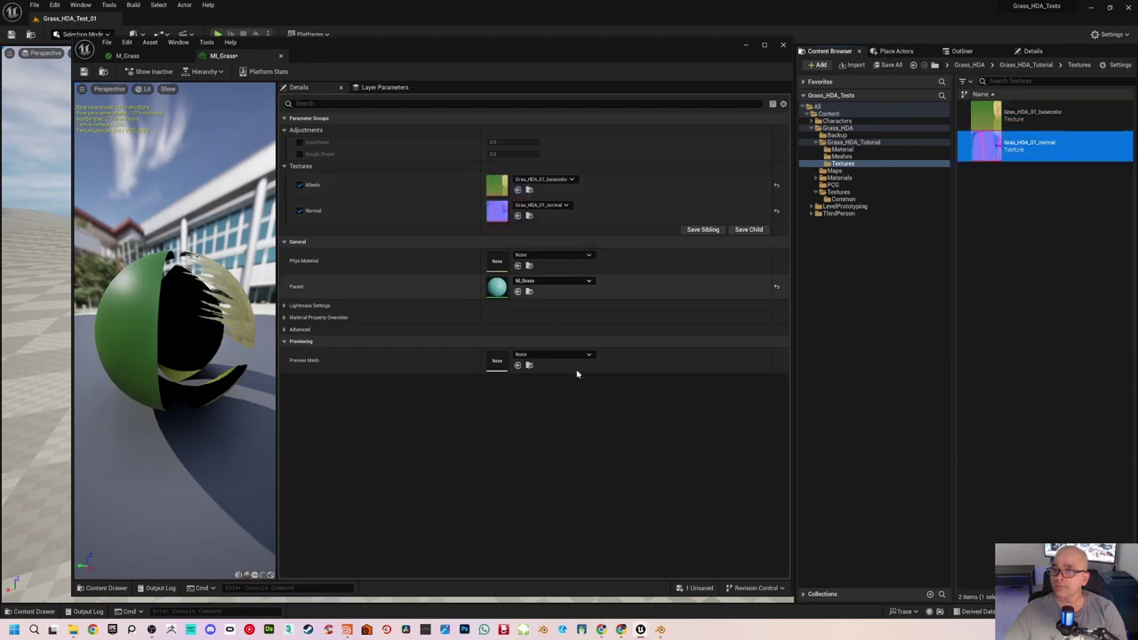
pyautogui.click(83, 72)
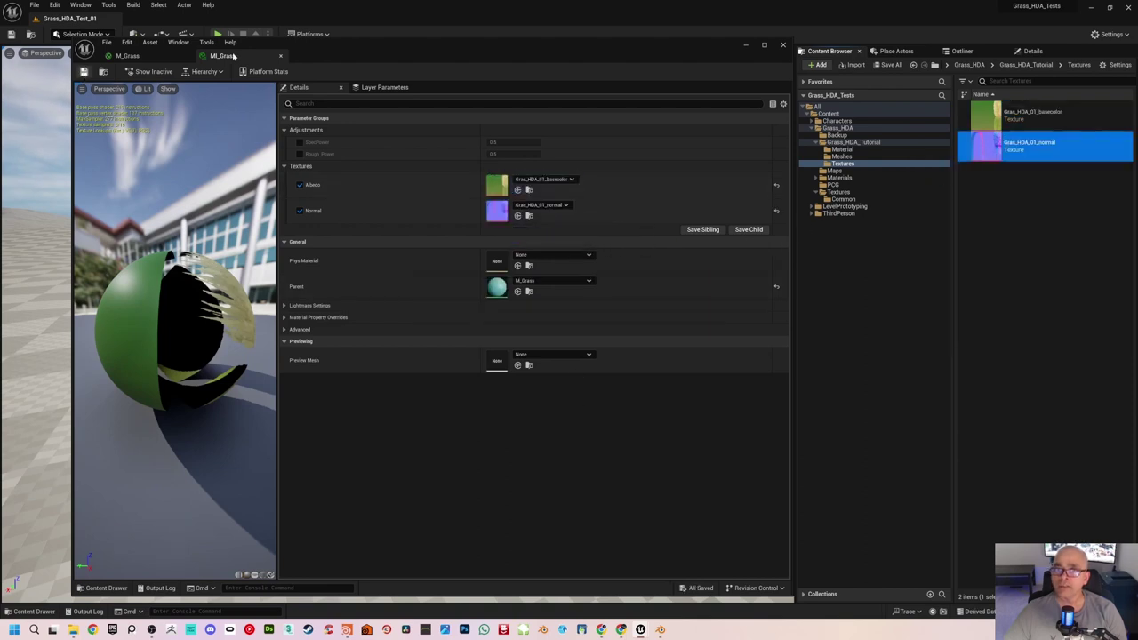
pyautogui.click(841, 157)
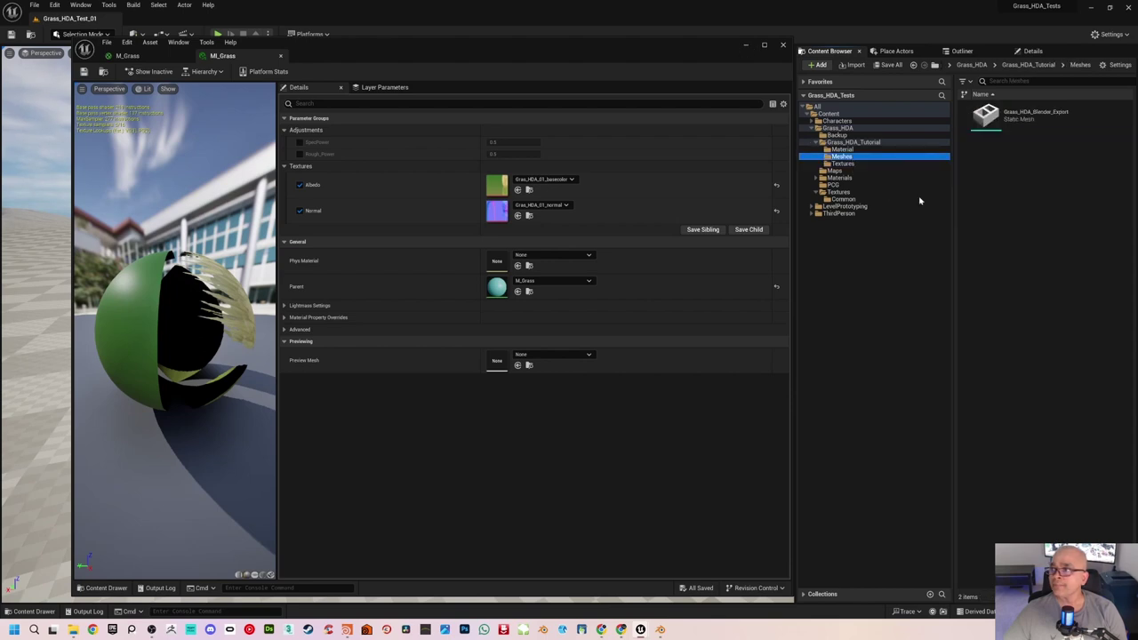
# Step: Open the Grass_HDA_Blender_Export mesh and inspect its preview
pyautogui.doubleClick(987, 117)
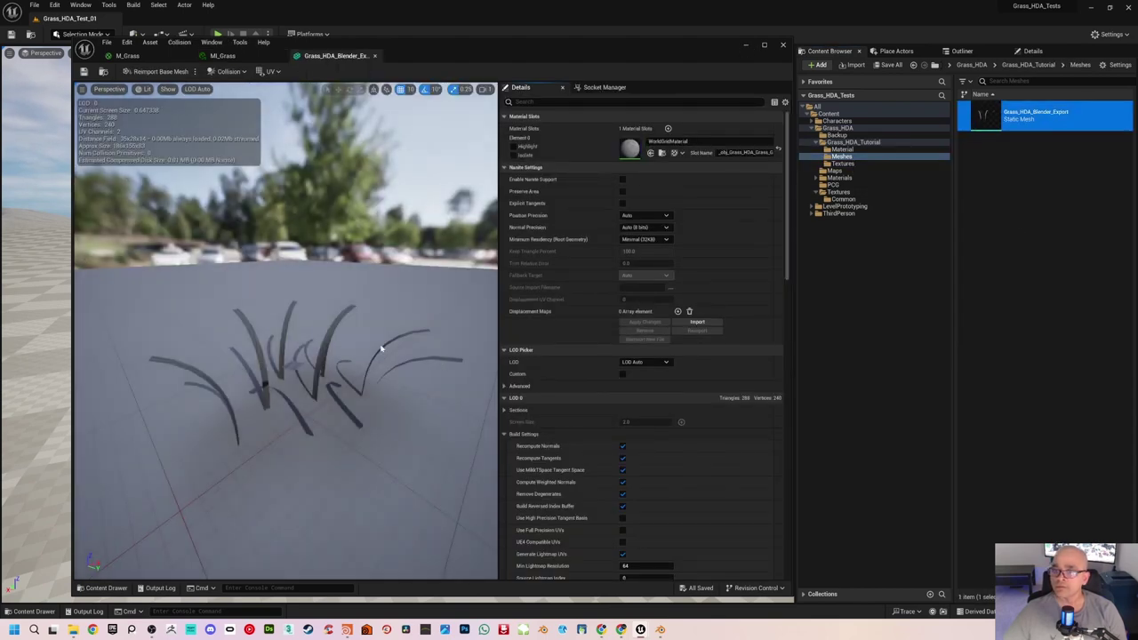
pyautogui.scroll(8, 380, 349)
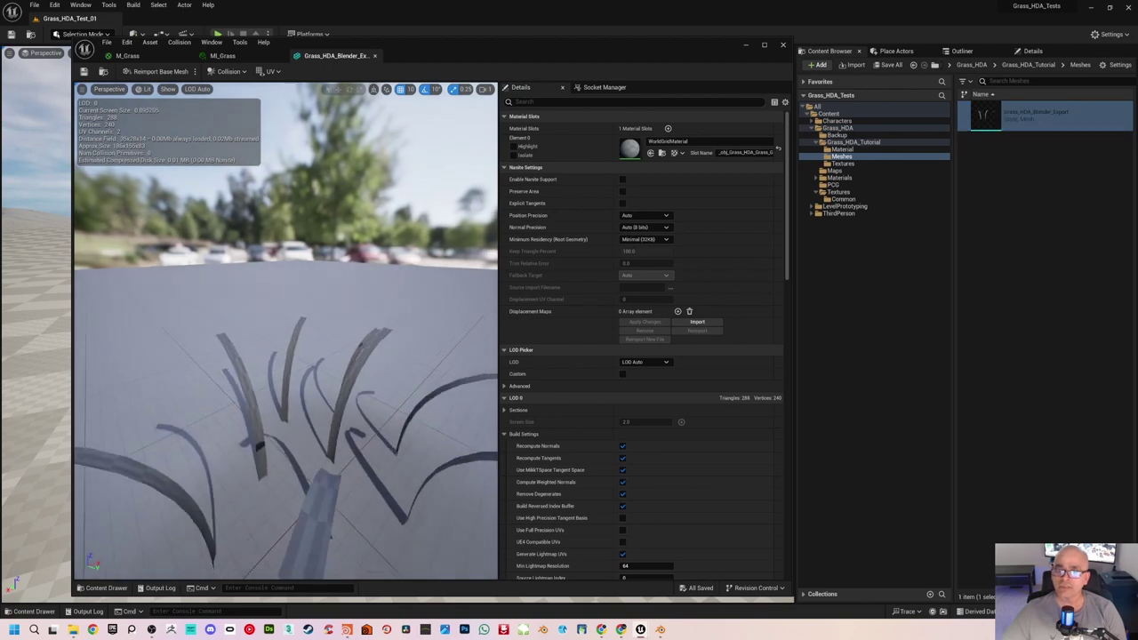
pyautogui.scroll(-3, 362, 341)
pyautogui.moveTo(362, 341)
pyautogui.mouseDown()
pyautogui.moveTo(365, 311)
pyautogui.moveTo(342, 342)
pyautogui.mouseUp()
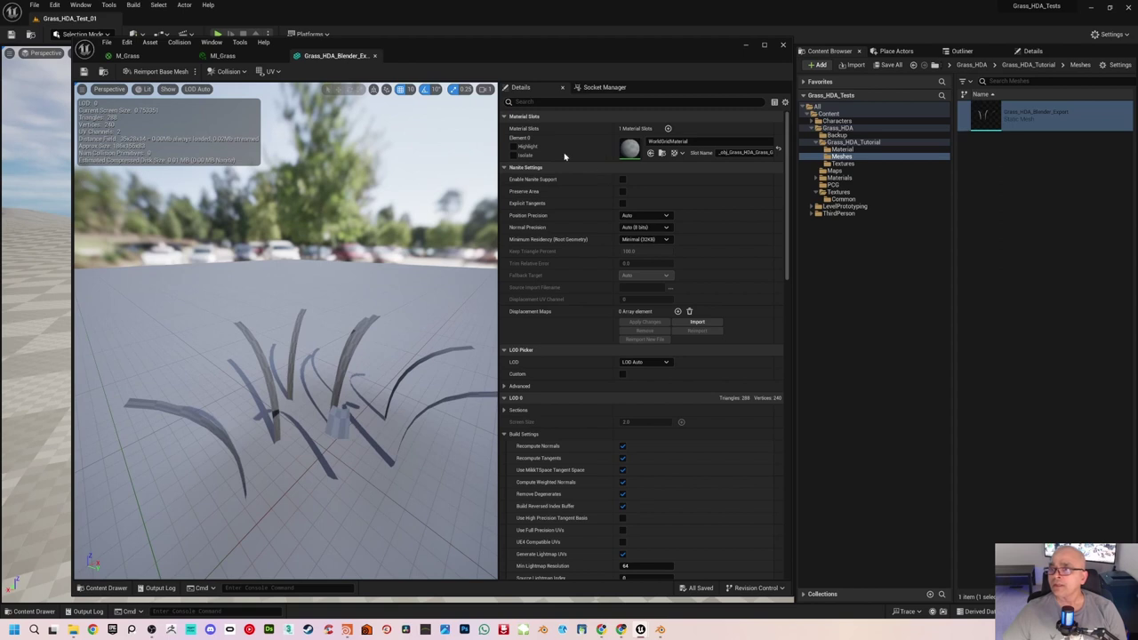
# Step: Assign MI_Grass to the mesh's material slot, save it, and minimize the mesh editor
pyautogui.click(859, 150)
pyautogui.click(1031, 149)
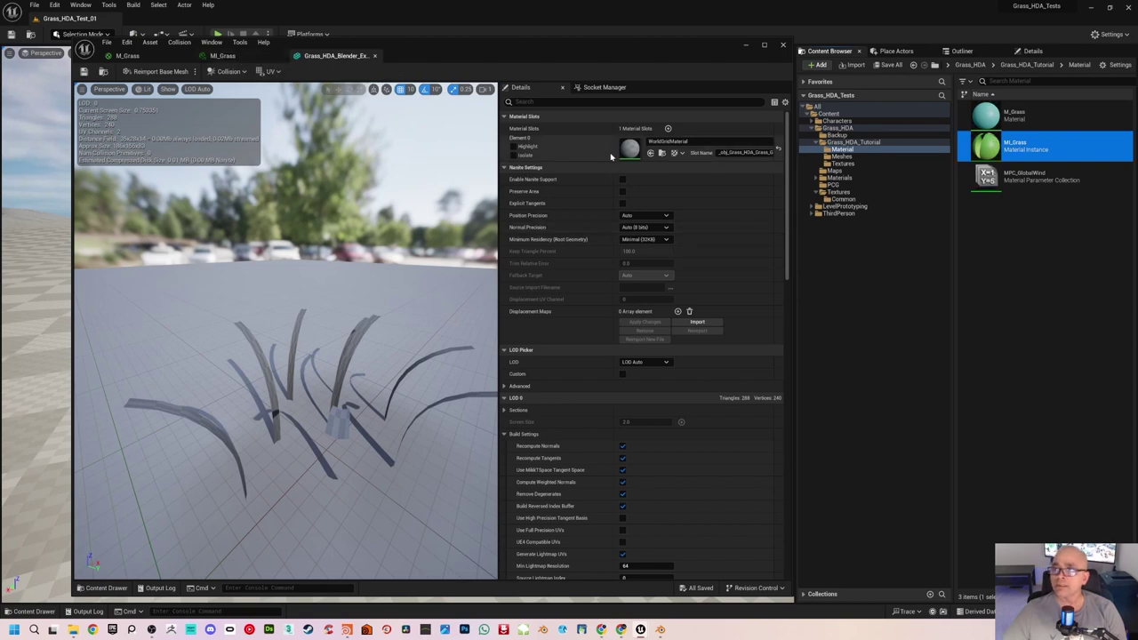
pyautogui.click(650, 153)
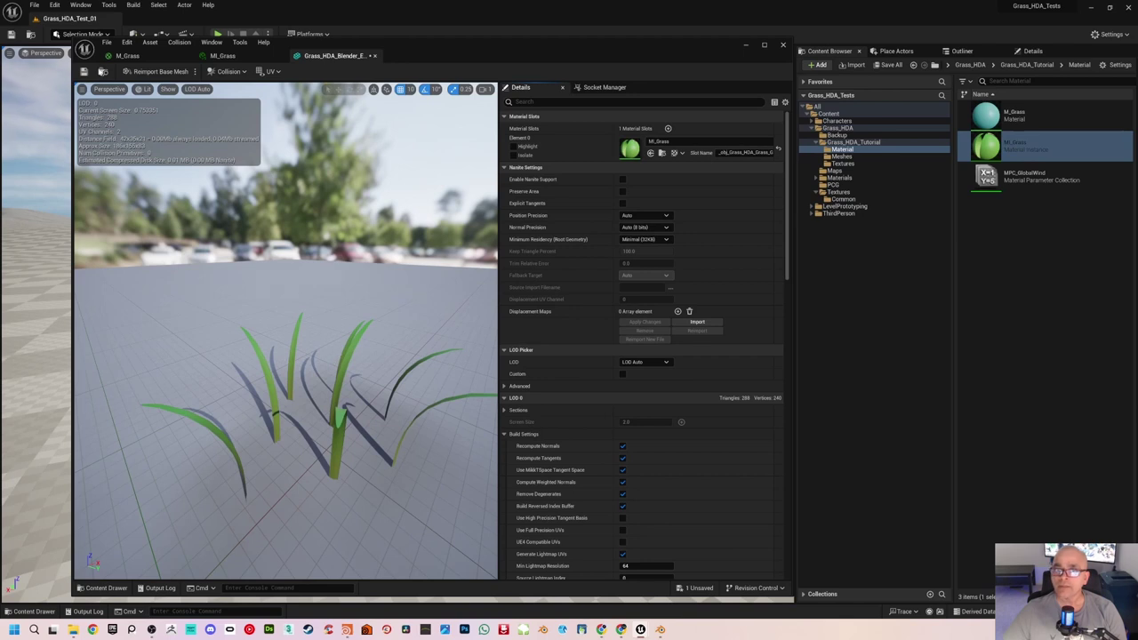
pyautogui.click(84, 72)
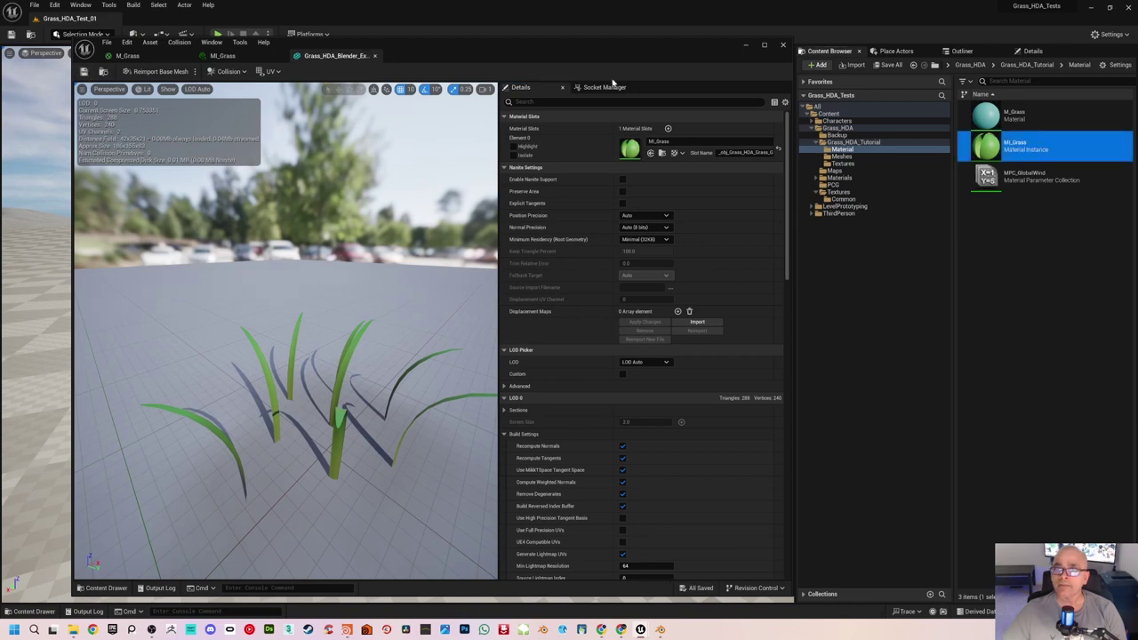
pyautogui.click(747, 47)
pyautogui.click(845, 156)
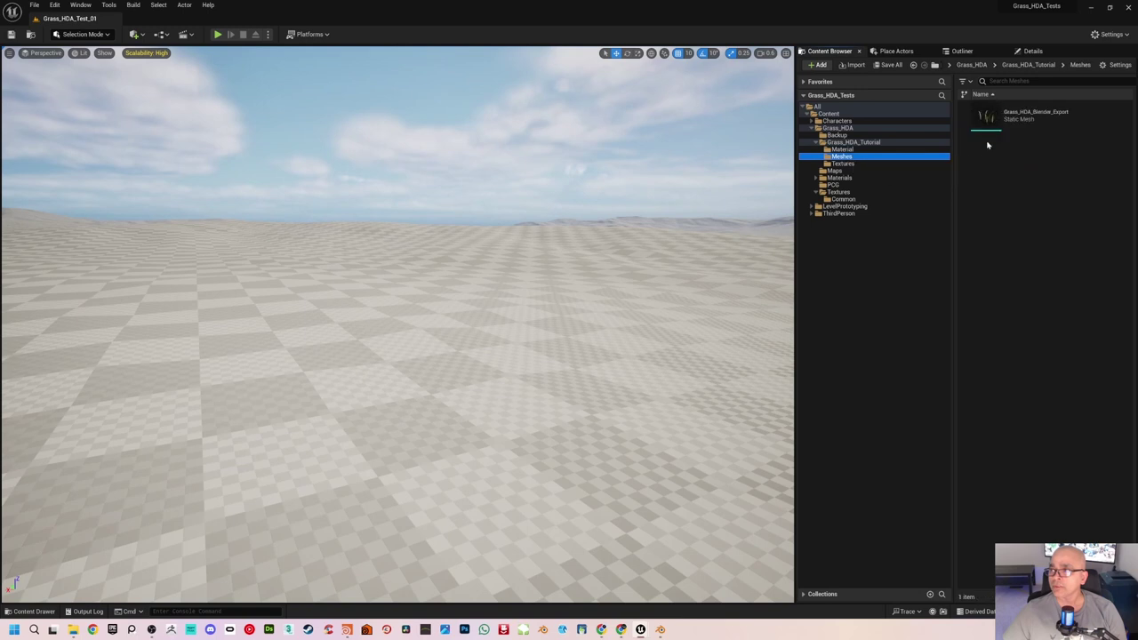
# Step: Place Grass_HDA_Blender_Export in the level, focus the view on it, and save the level
pyautogui.click(986, 118)
pyautogui.moveTo(985, 117); pyautogui.dragTo(358, 405)
pyautogui.press('f')
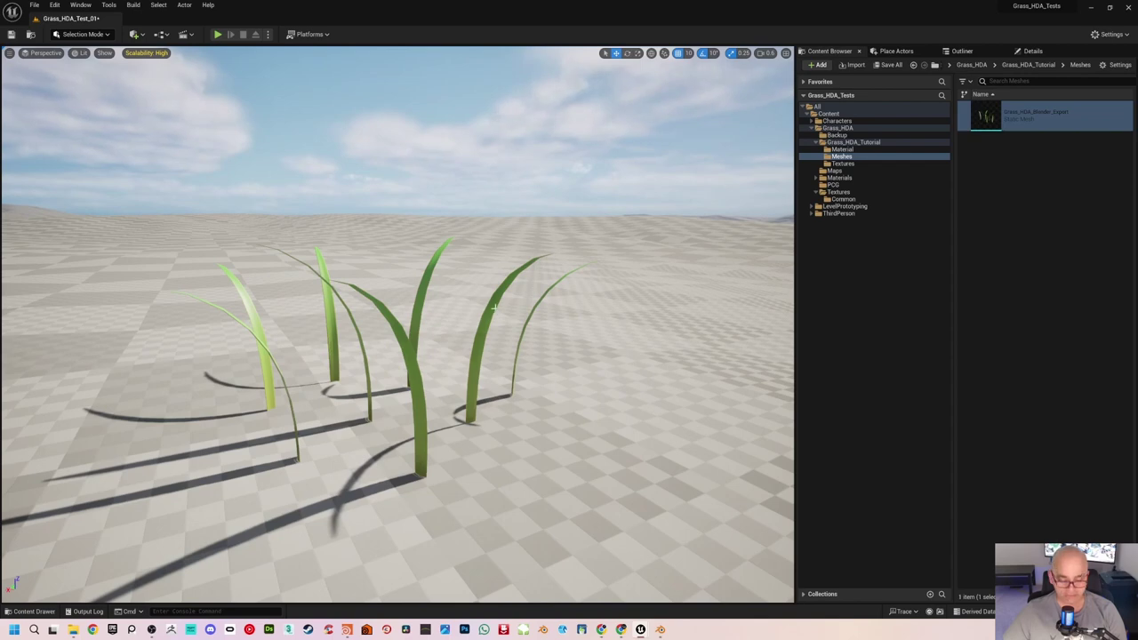
pyautogui.moveTo(494, 308); pyautogui.dragTo(471, 276, button='right')
pyautogui.hotkey('ctrl', 's')
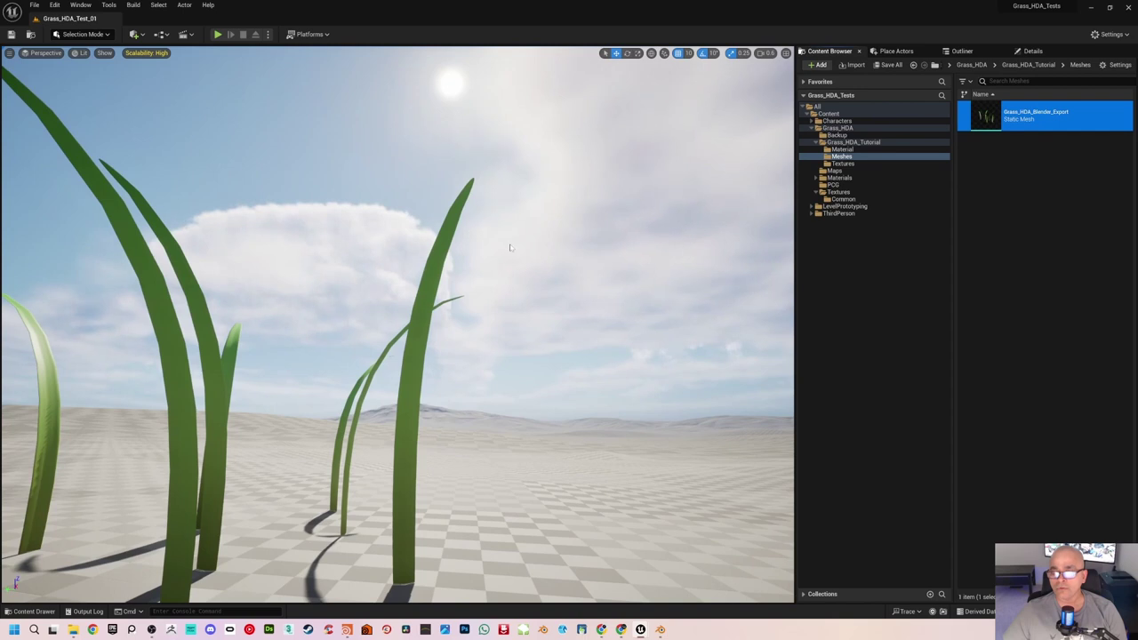
pyautogui.moveTo(509, 247); pyautogui.dragTo(512, 248, button='right')
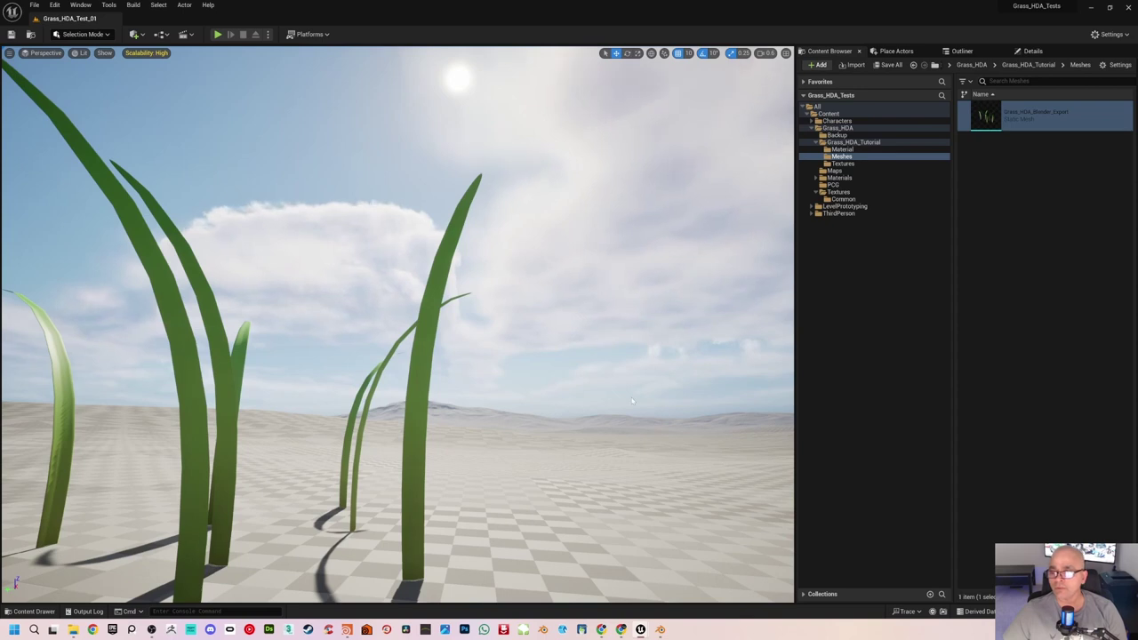
pyautogui.moveTo(640, 633)
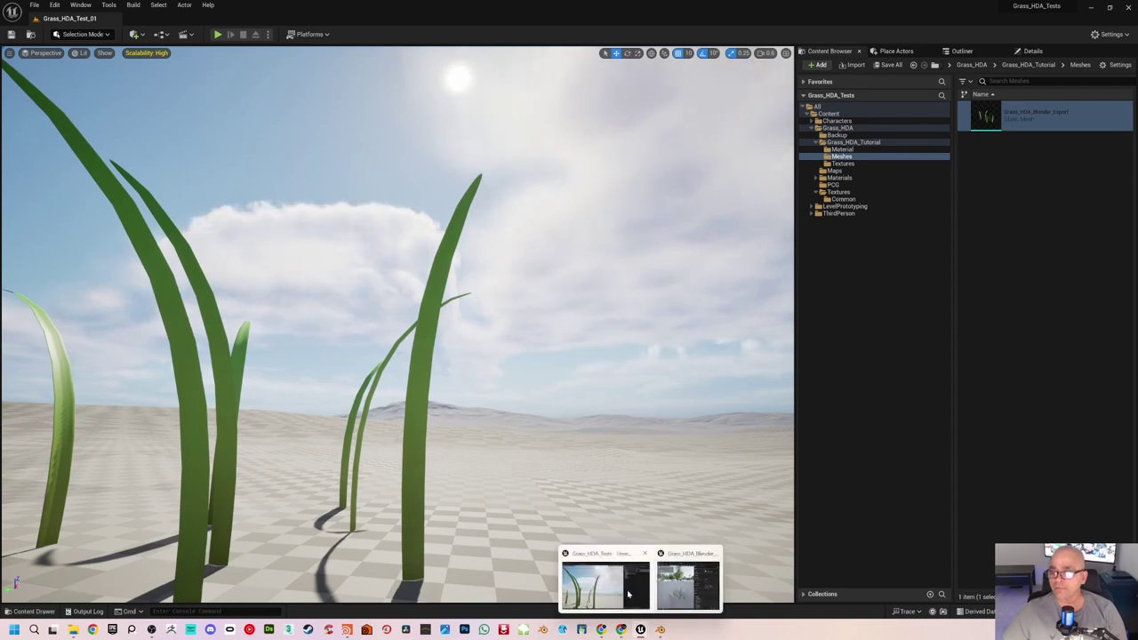
pyautogui.click(685, 592)
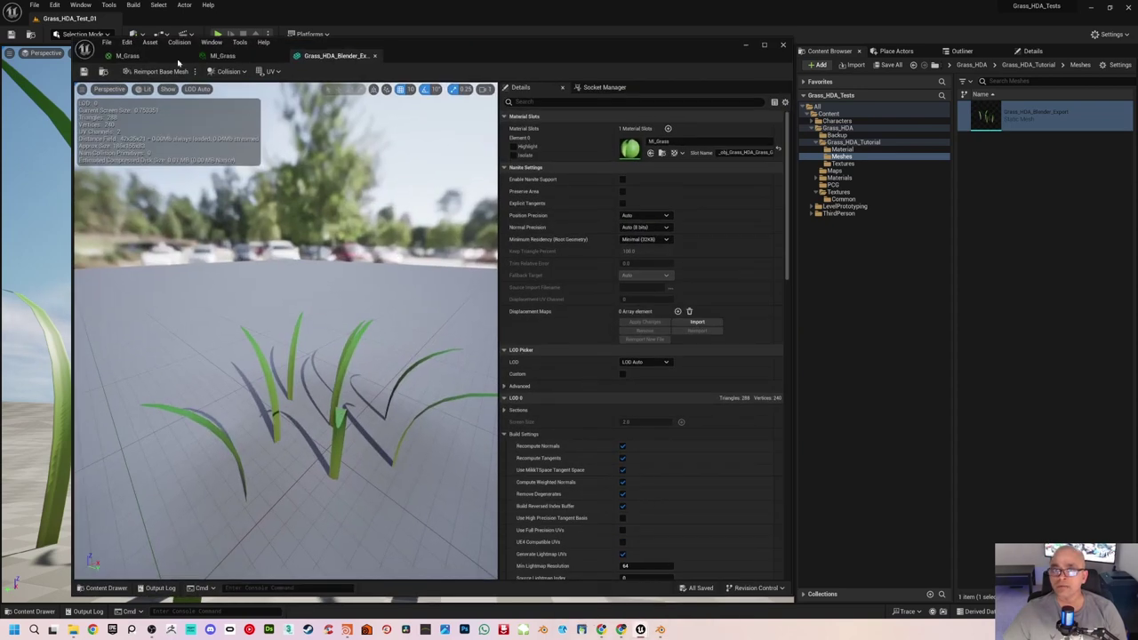
# Step: In M_Grass, add a Constant and convert it to a parameter named SubsurfacePower
pyautogui.click(169, 56)
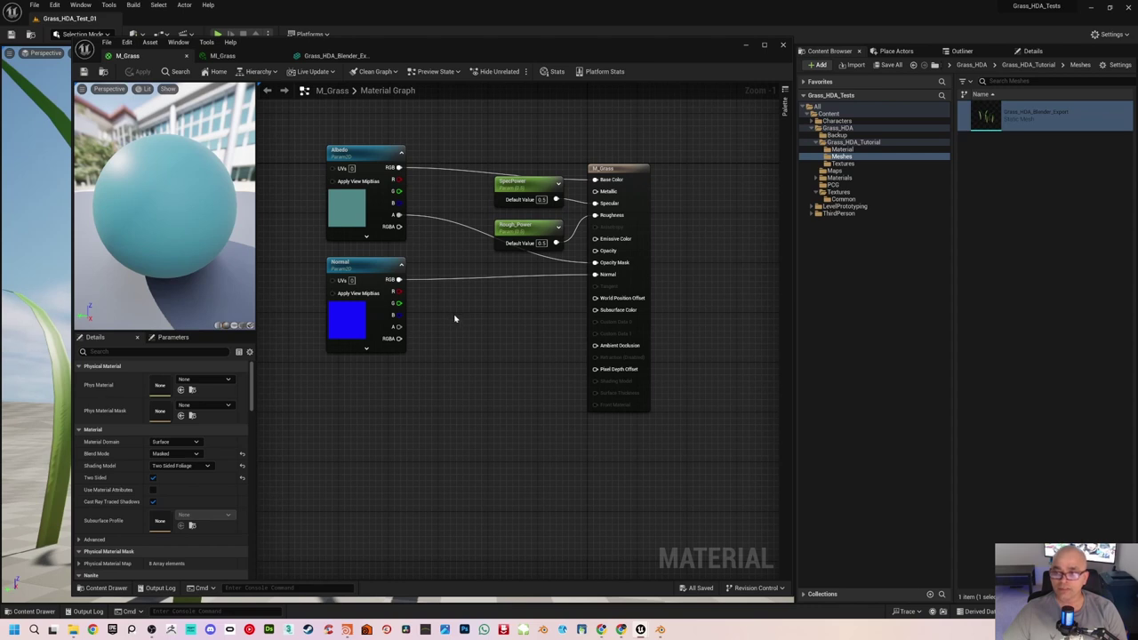
pyautogui.press('1')
pyautogui.click(455, 317)
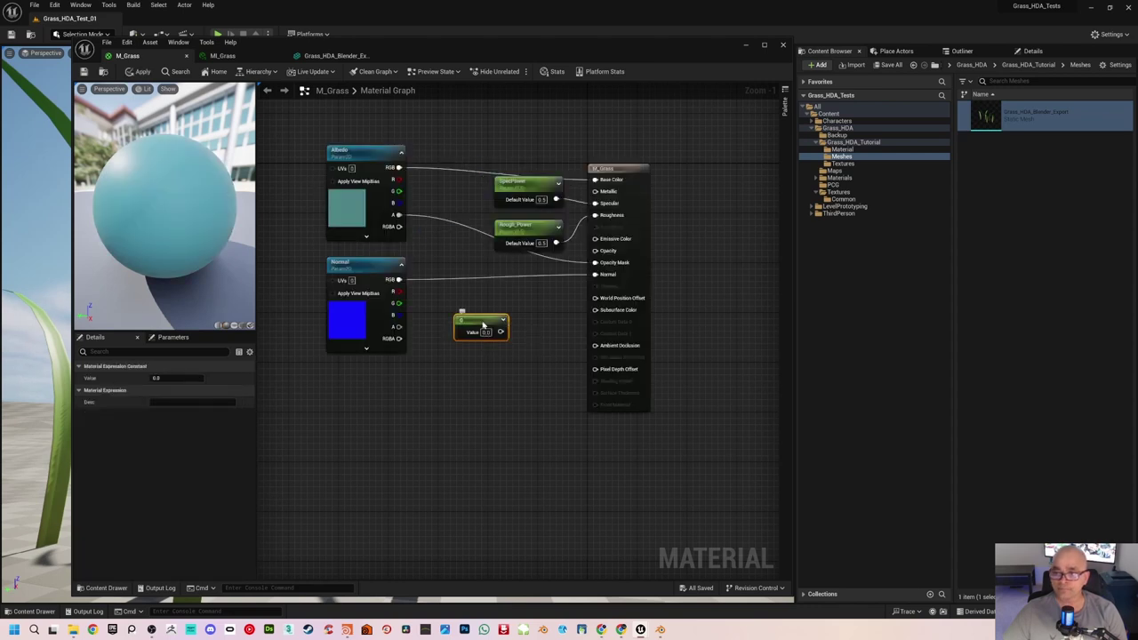
pyautogui.rightClick(485, 326)
pyautogui.click(505, 340)
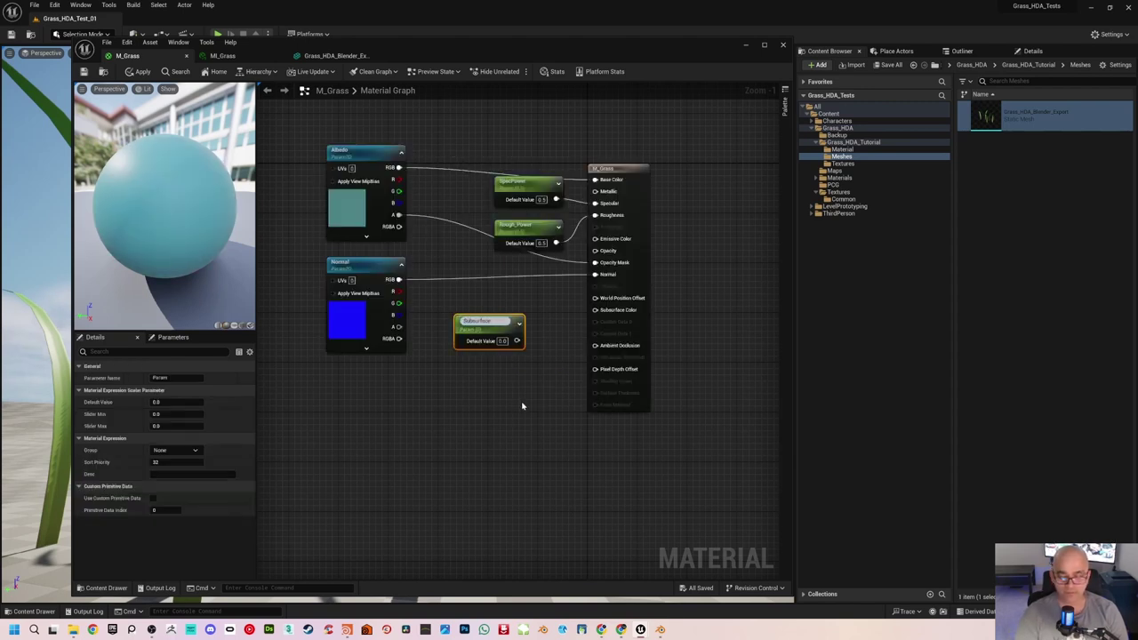
pyautogui.write('SubsurfacePower')
pyautogui.press('Return')
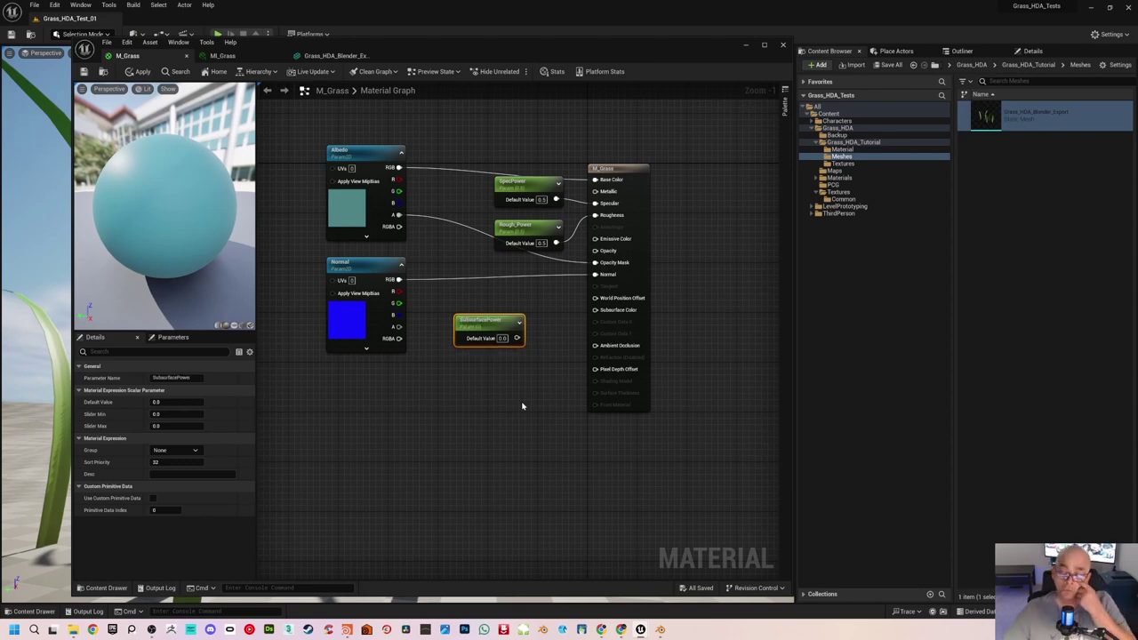
pyautogui.moveTo(503, 322); pyautogui.dragTo(487, 333)
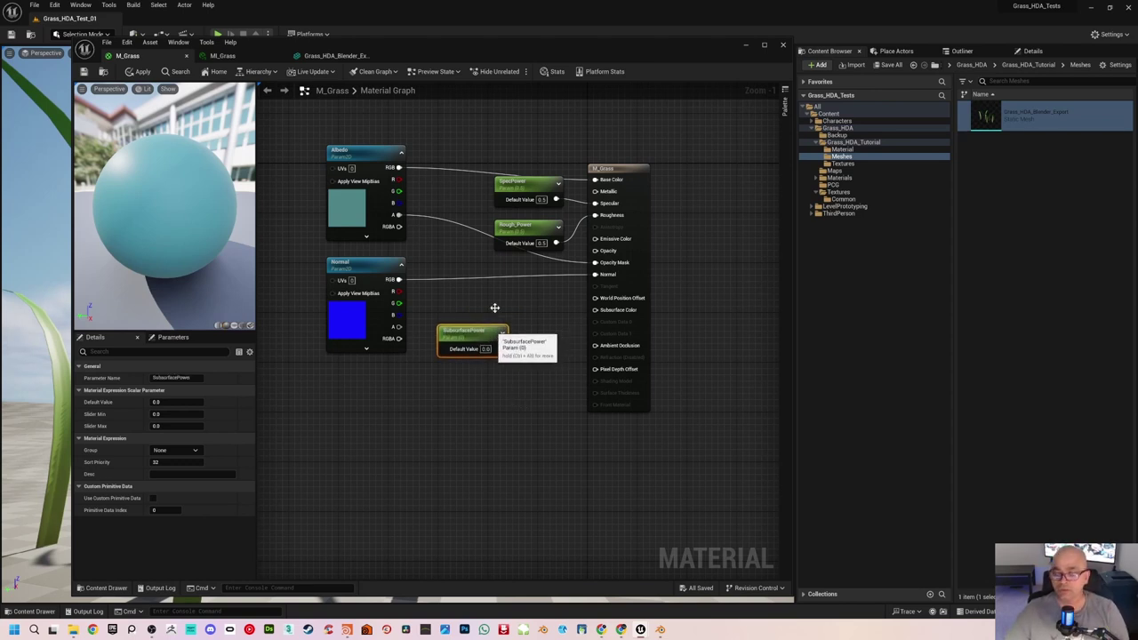
# Step: Multiply Albedo RGB by SubsurfacePower to feed Subsurface Color
pyautogui.click(537, 319)
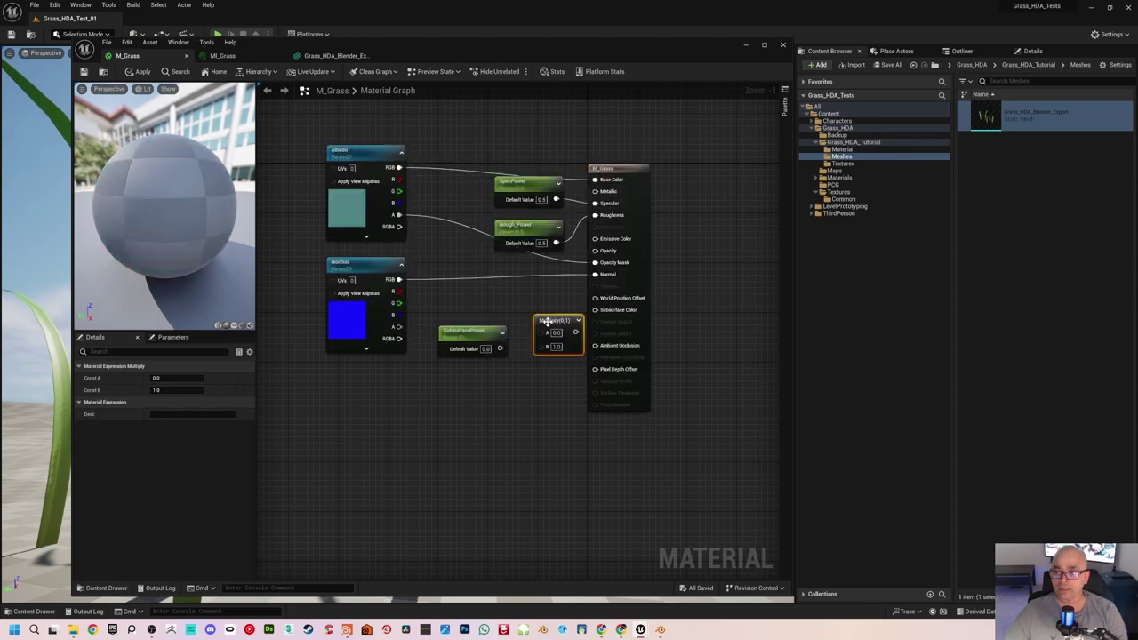
pyautogui.moveTo(543, 313); pyautogui.dragTo(527, 288)
pyautogui.click(493, 305)
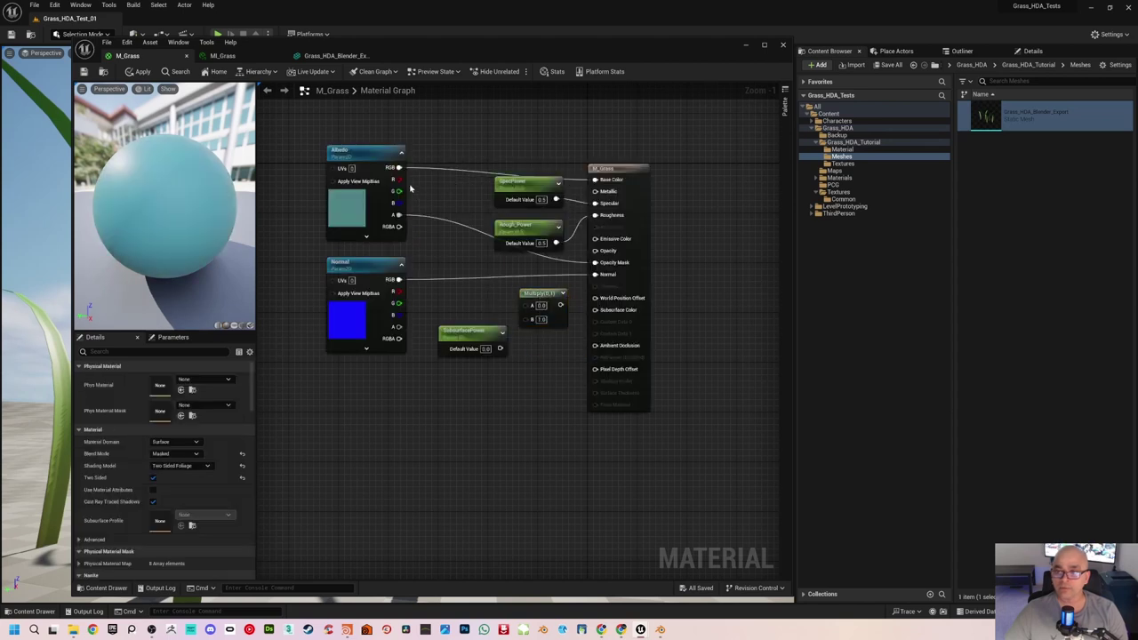
pyautogui.moveTo(399, 167); pyautogui.dragTo(532, 305)
pyautogui.moveTo(500, 349); pyautogui.dragTo(596, 310)
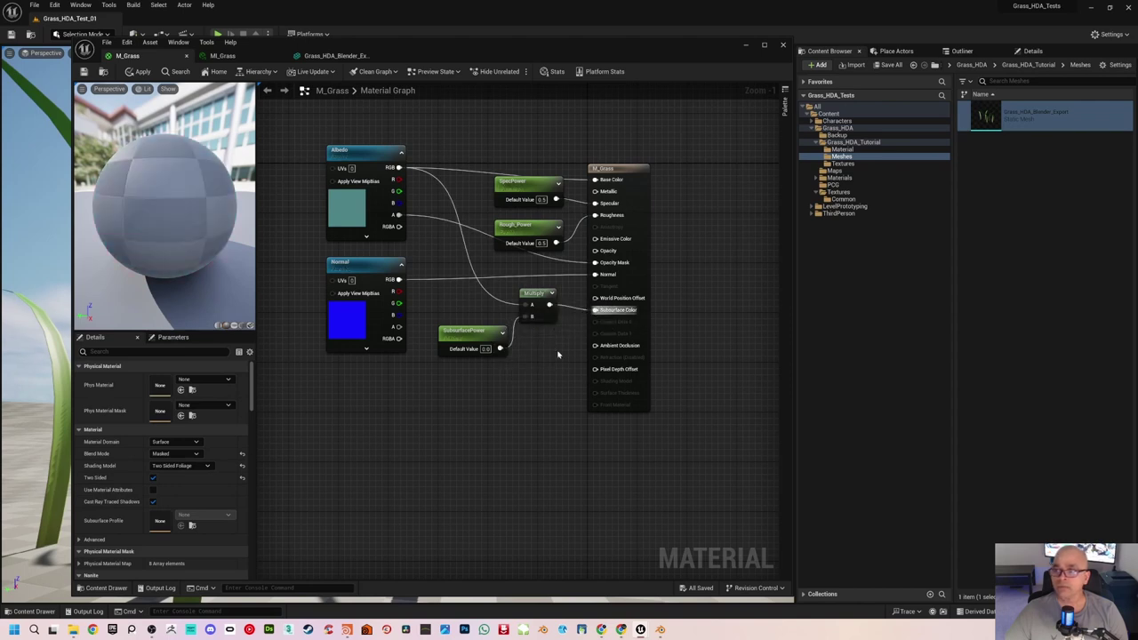
# Step: Put SubsurfacePower in the Adjustments group with sort priority 3
pyautogui.click(488, 331)
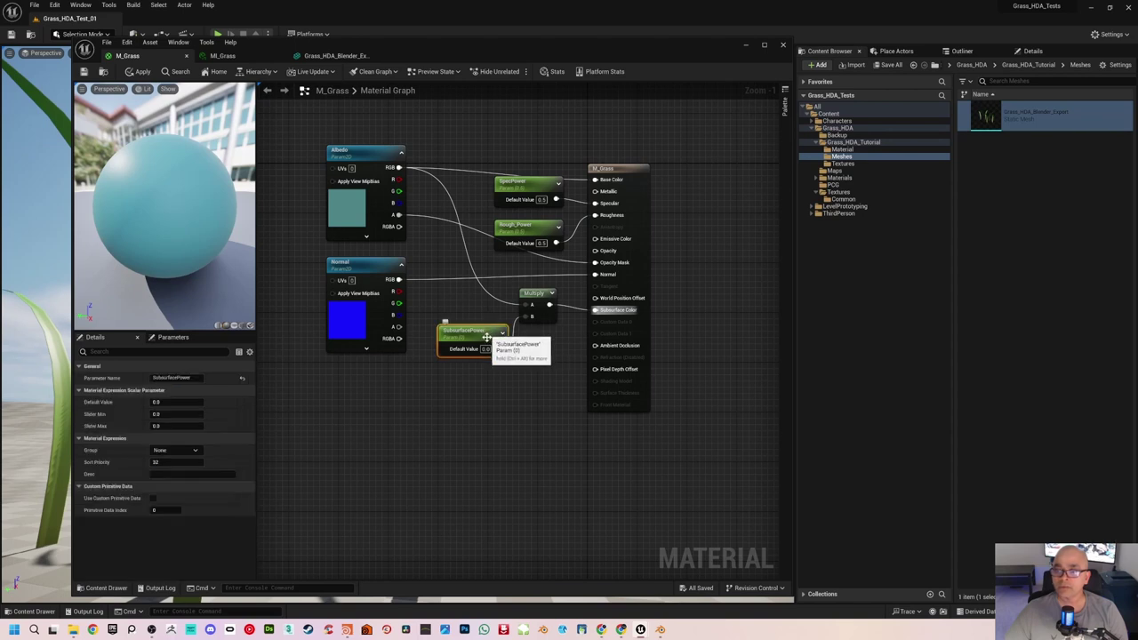
pyautogui.click(182, 451)
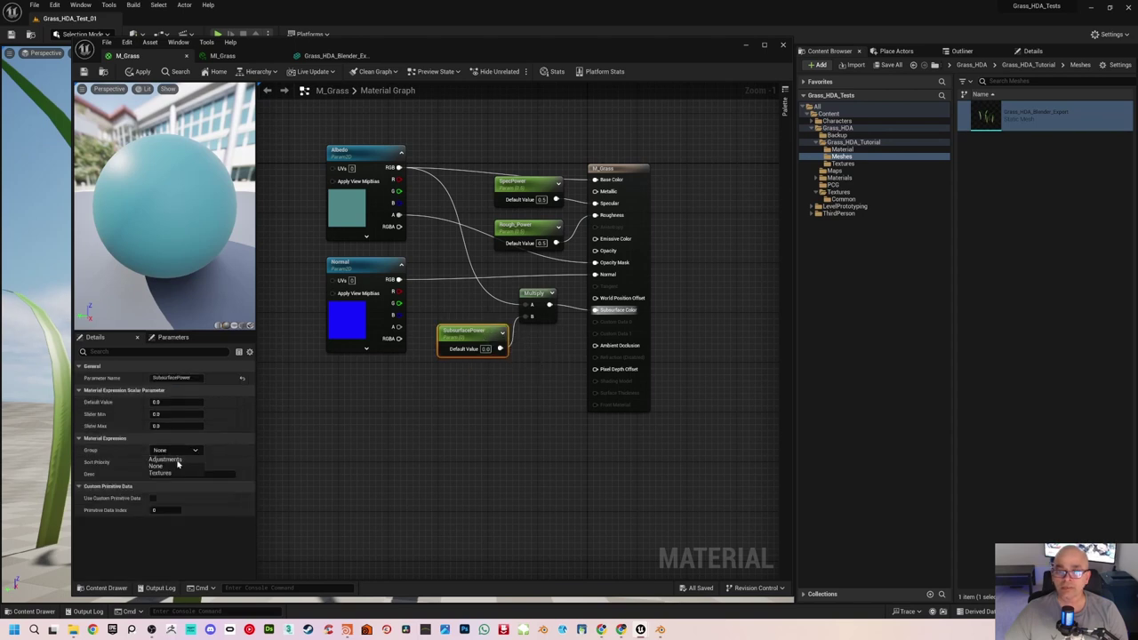
pyautogui.click(173, 462)
pyautogui.click(175, 462)
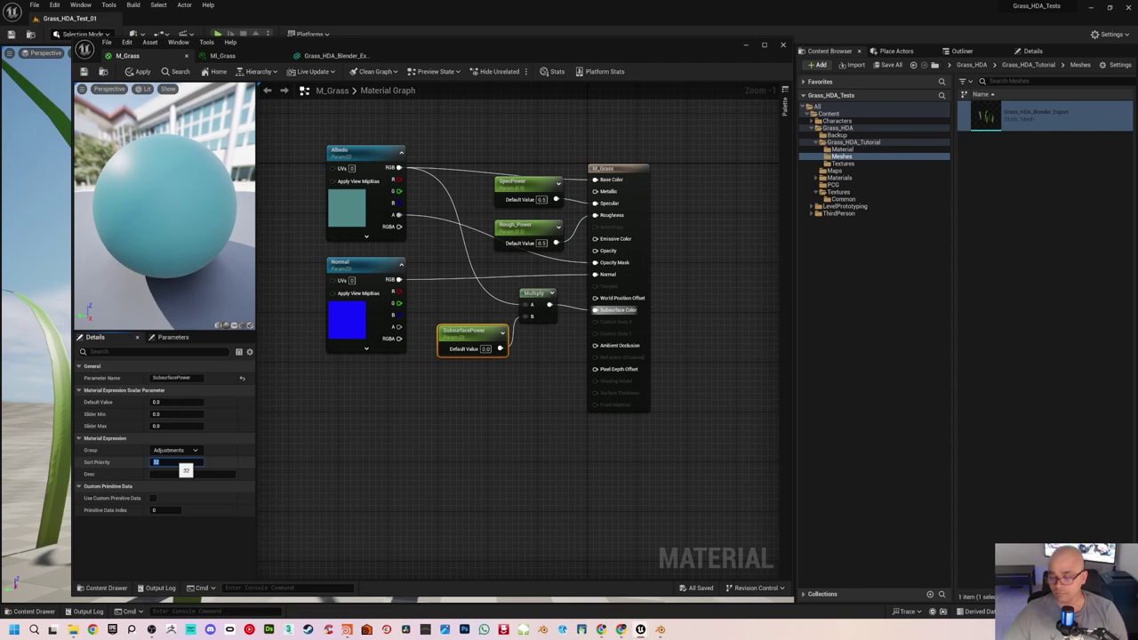
pyautogui.write('3')
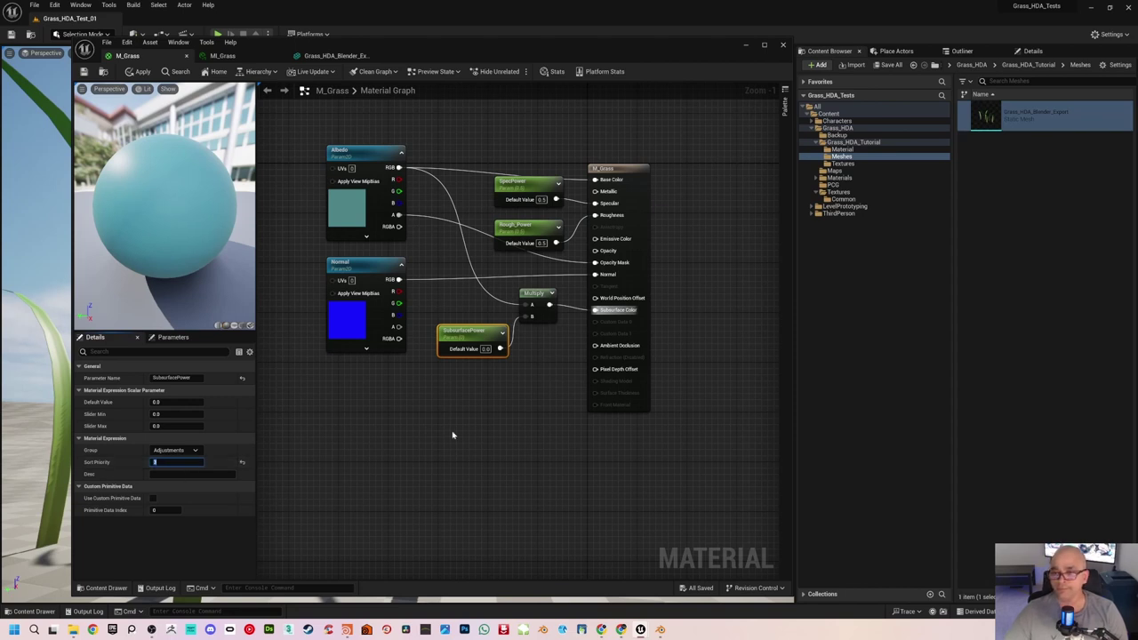
pyautogui.click(449, 442)
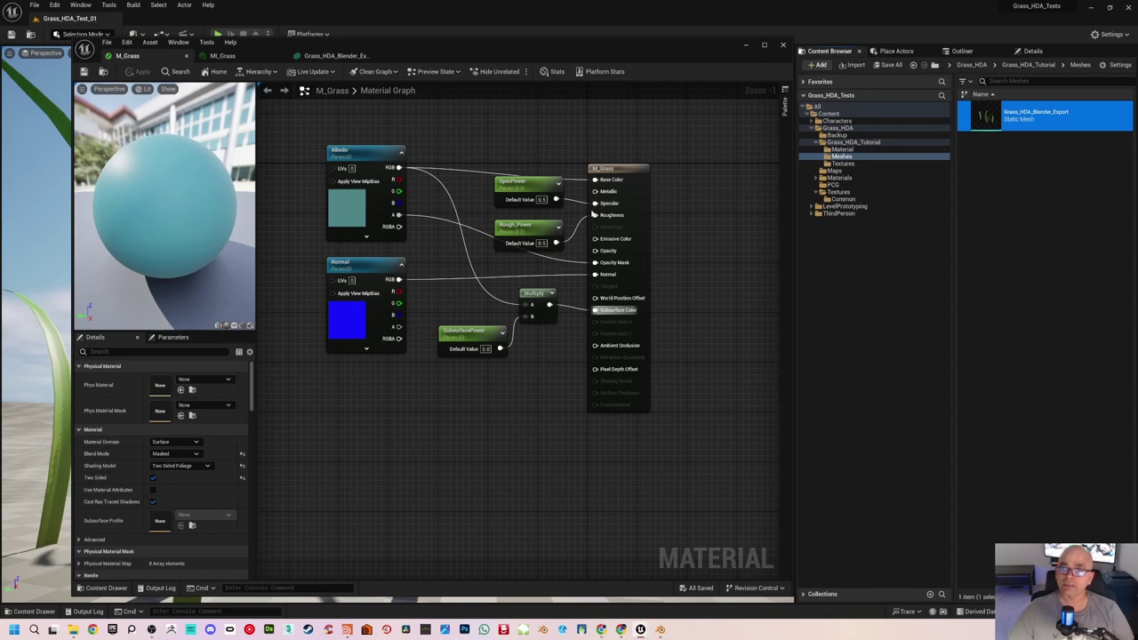
pyautogui.click(247, 57)
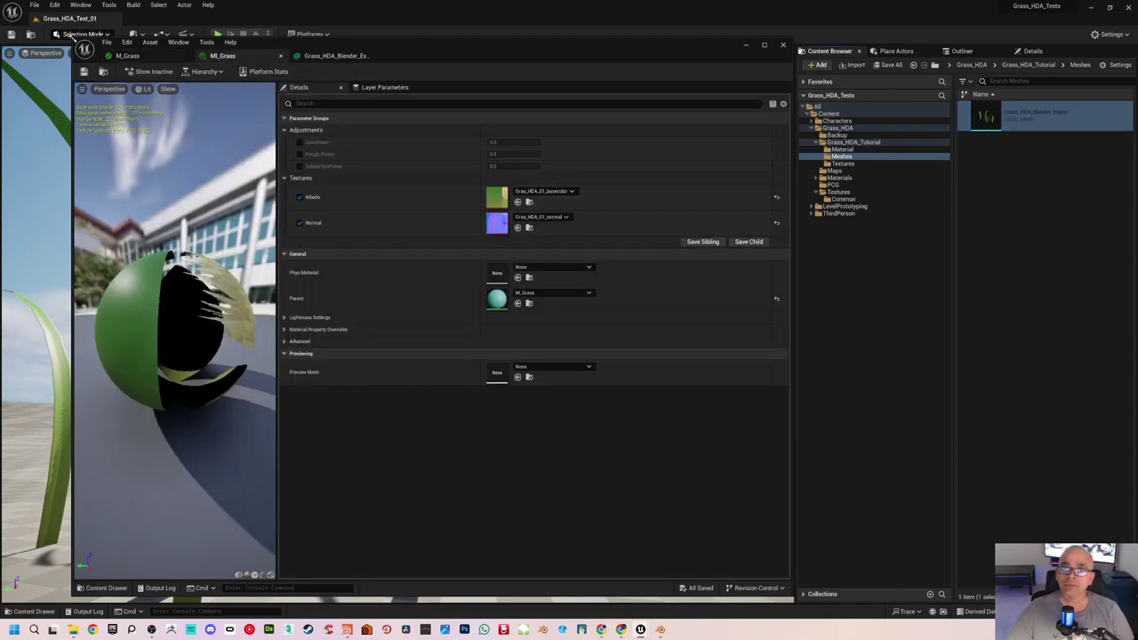
# Step: Enable the SubsurfacePower override in MI_Grass and set it to 0.9
pyautogui.moveTo(67, 54); pyautogui.dragTo(209, 50)
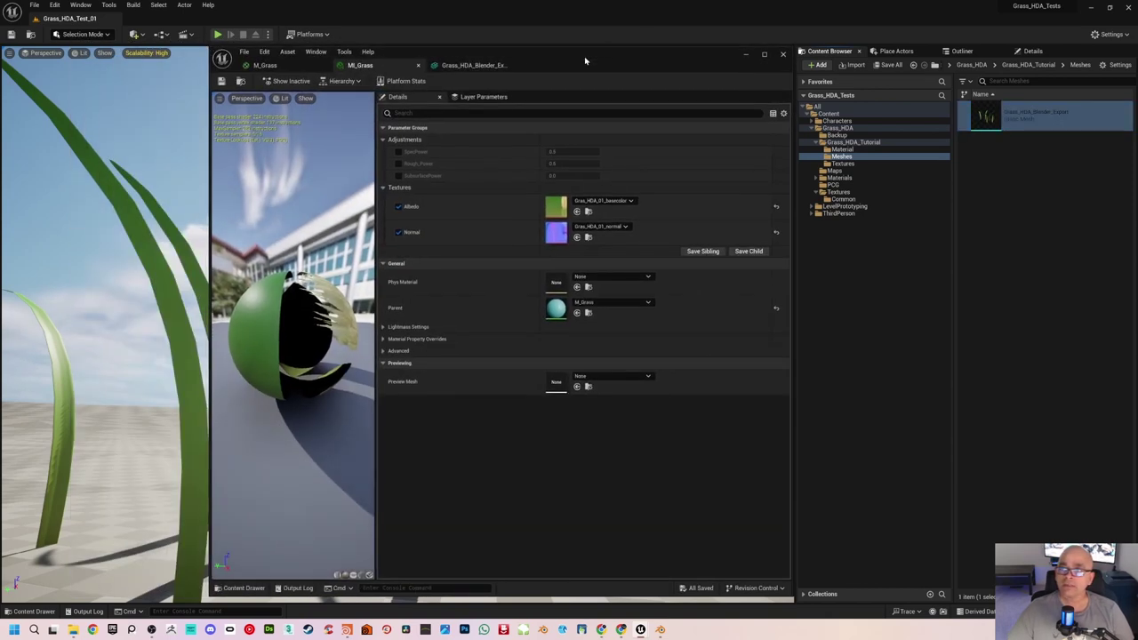
pyautogui.moveTo(585, 61); pyautogui.dragTo(906, 55)
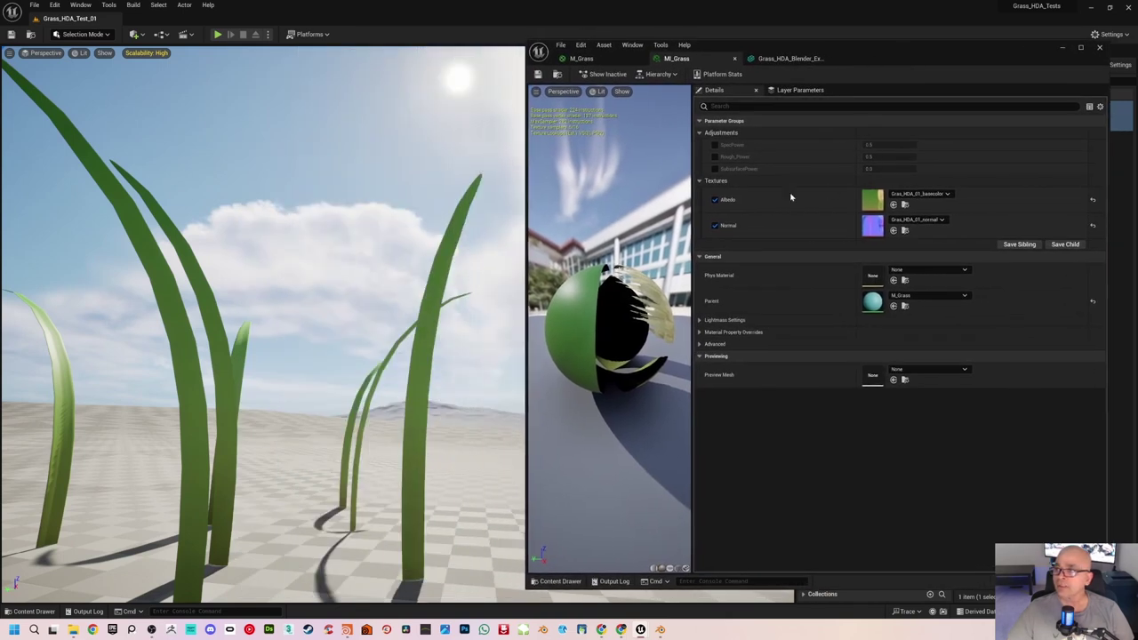
pyautogui.click(716, 169)
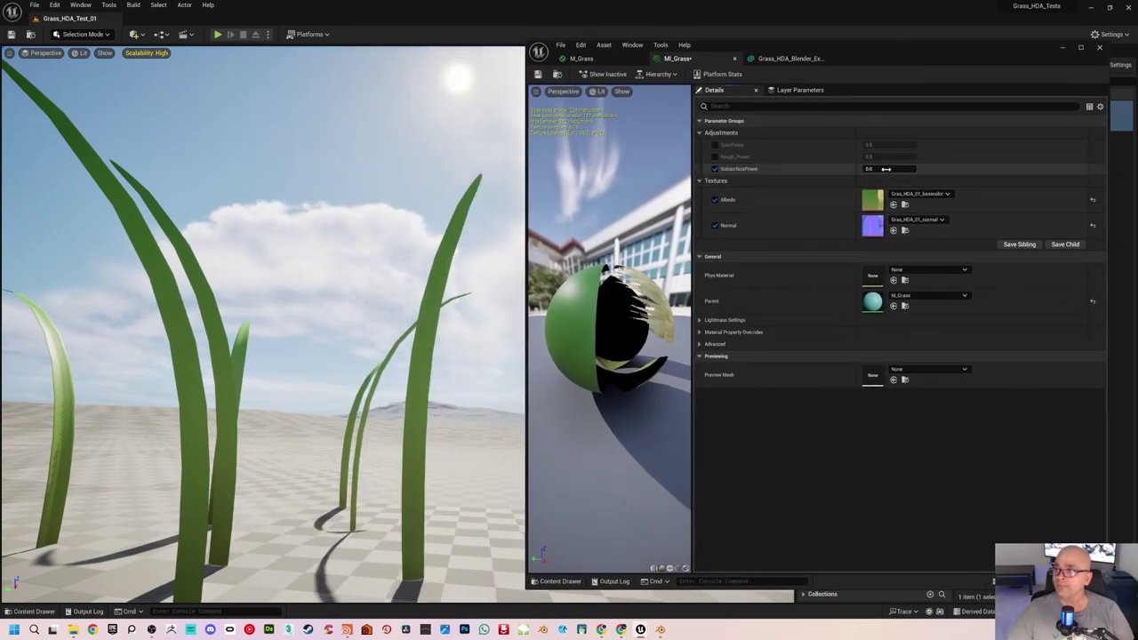
pyautogui.click(898, 169)
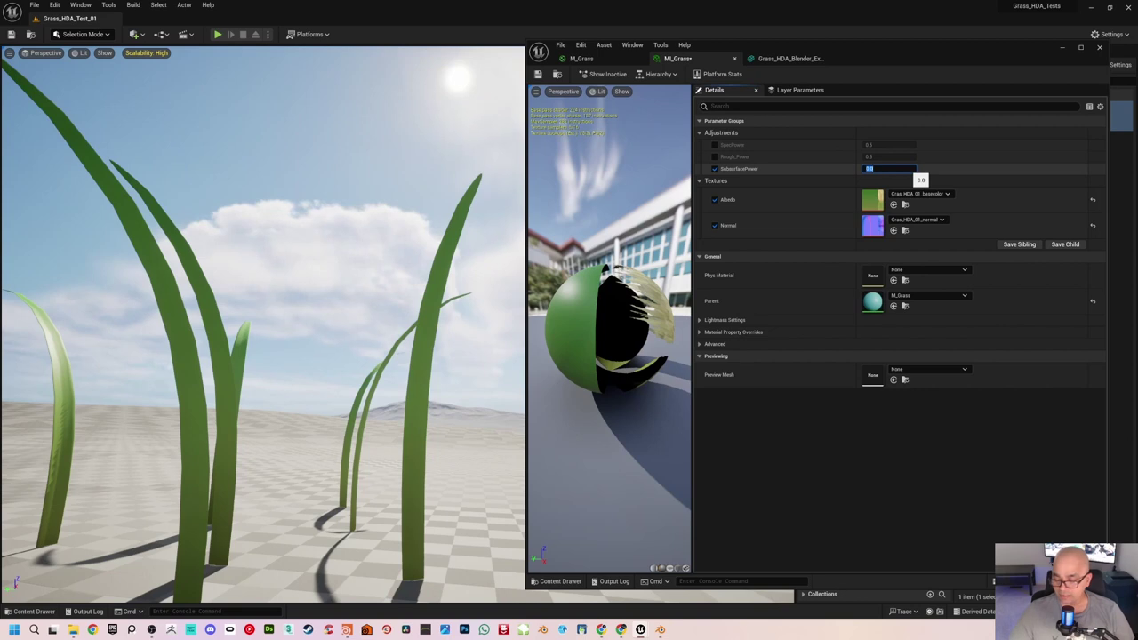
pyautogui.write('0.9')
pyautogui.press('Return')
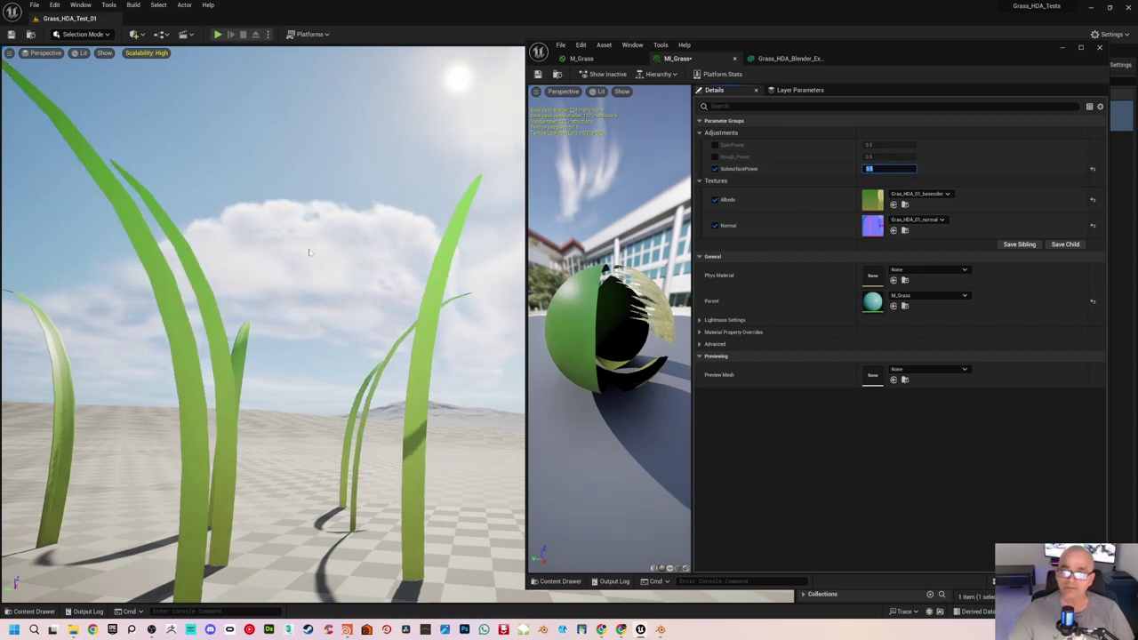
# Step: Check the brighter grass in the level and save MI_Grass
pyautogui.moveTo(267, 320); pyautogui.dragTo(277, 347, button='right')
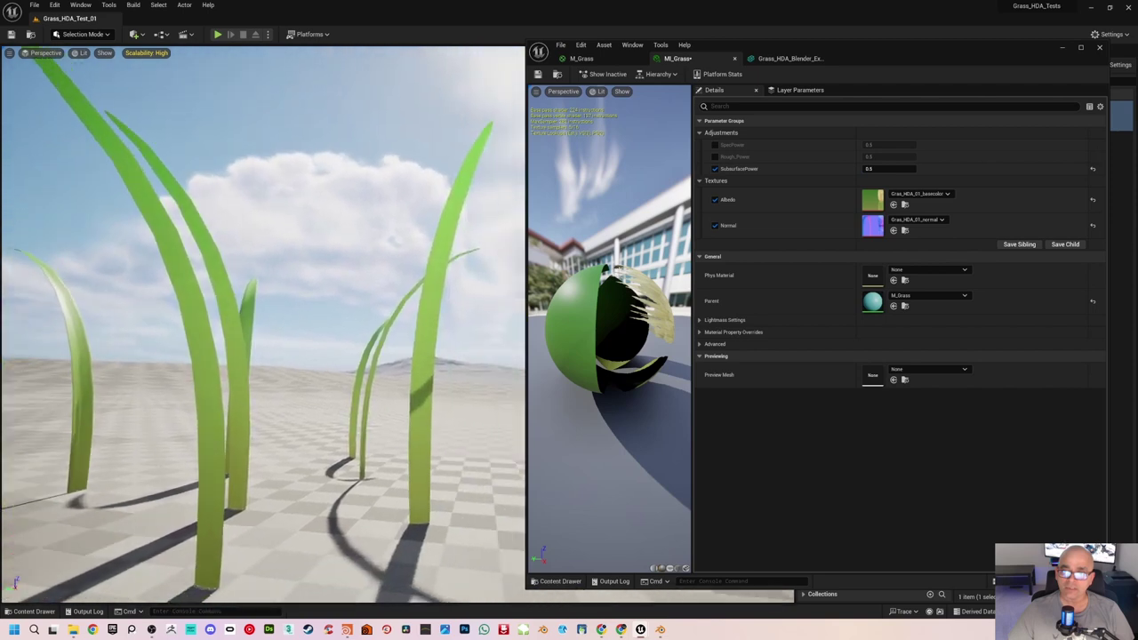
pyautogui.moveTo(363, 211); pyautogui.dragTo(263, 268, button='right')
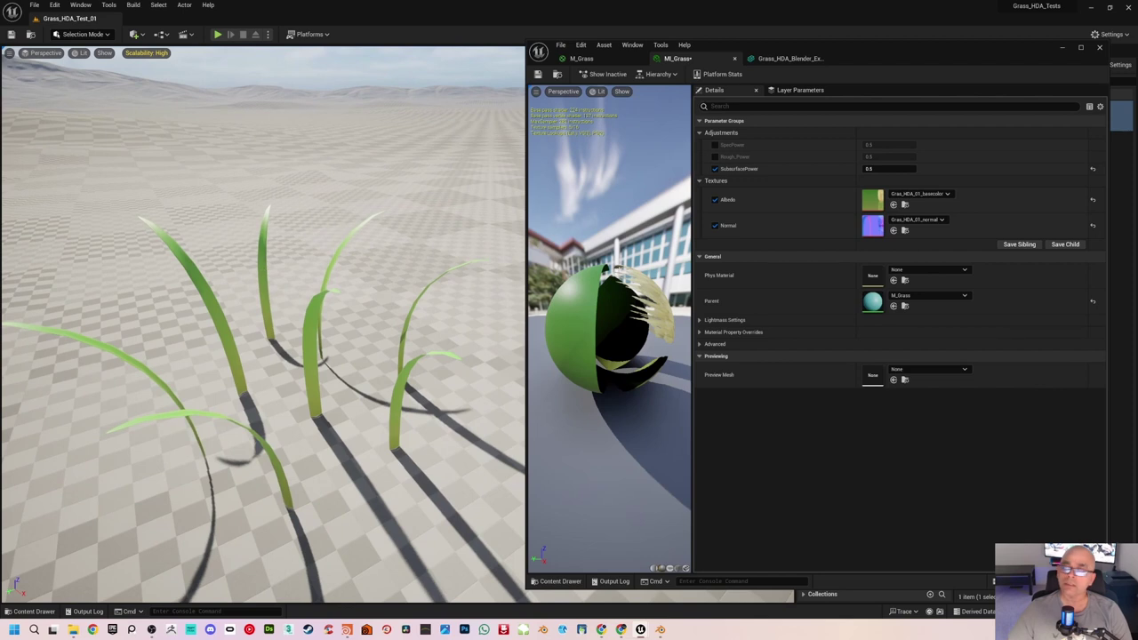
pyautogui.click(537, 74)
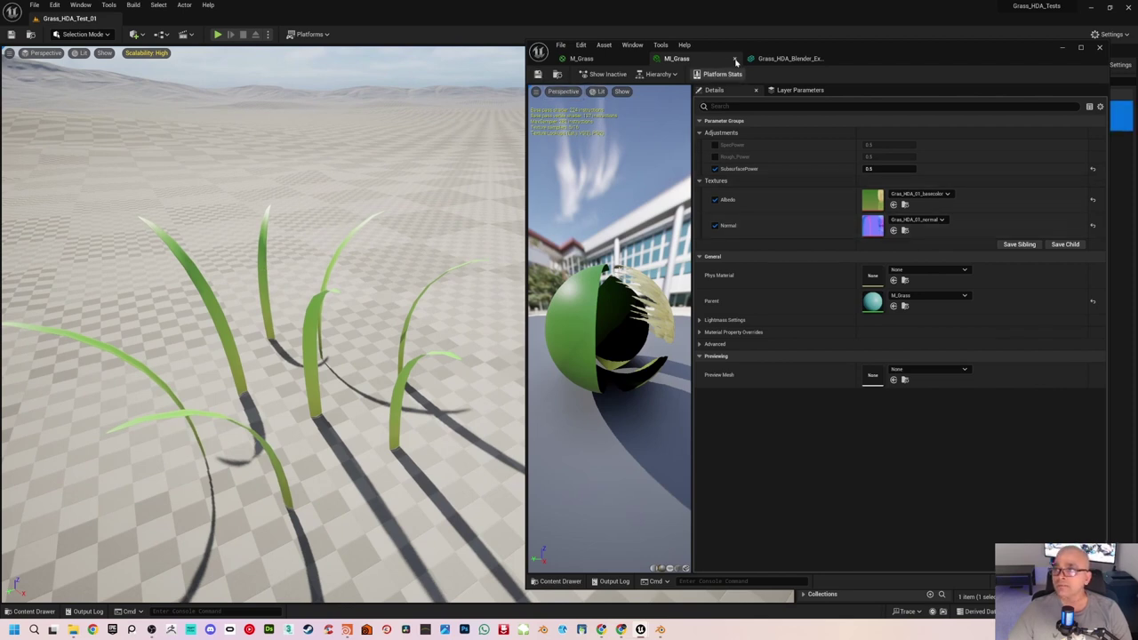
pyautogui.moveTo(863, 45); pyautogui.dragTo(735, 51)
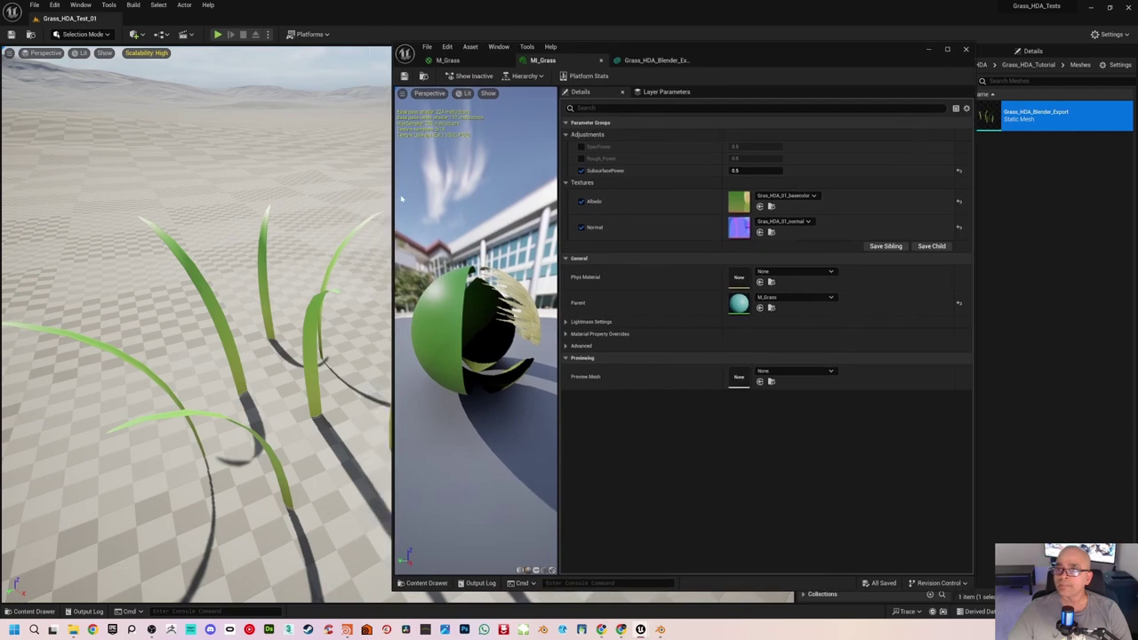
pyautogui.moveTo(383, 190); pyautogui.dragTo(148, 189)
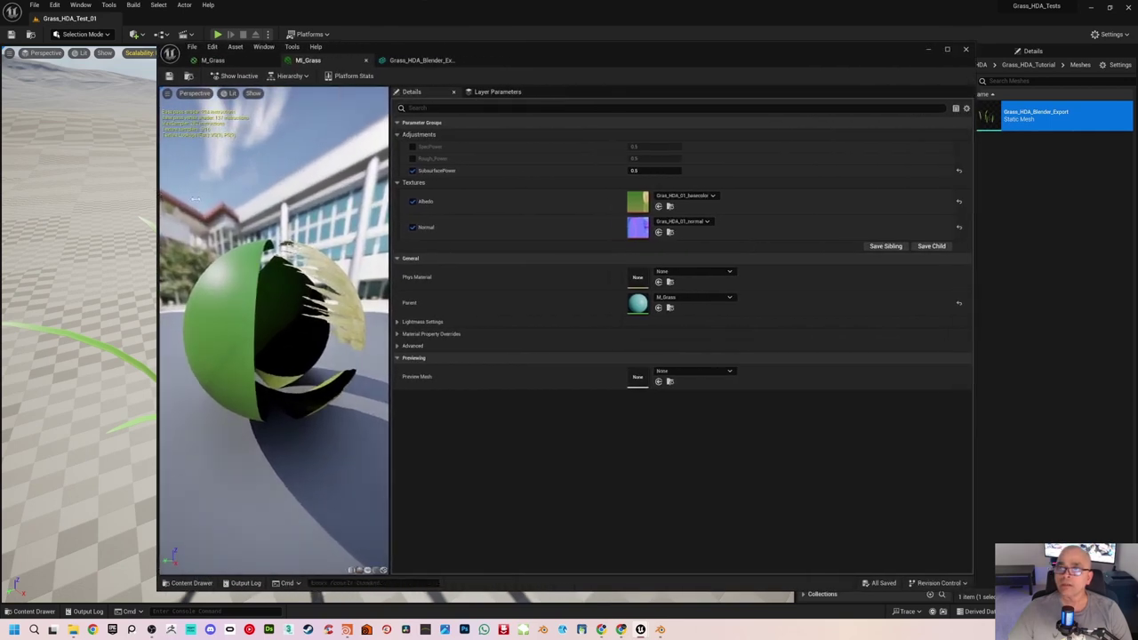
# Step: Switch to the M_Grass graph, then zoom out and pan to an empty area of canvas
pyautogui.click(213, 59)
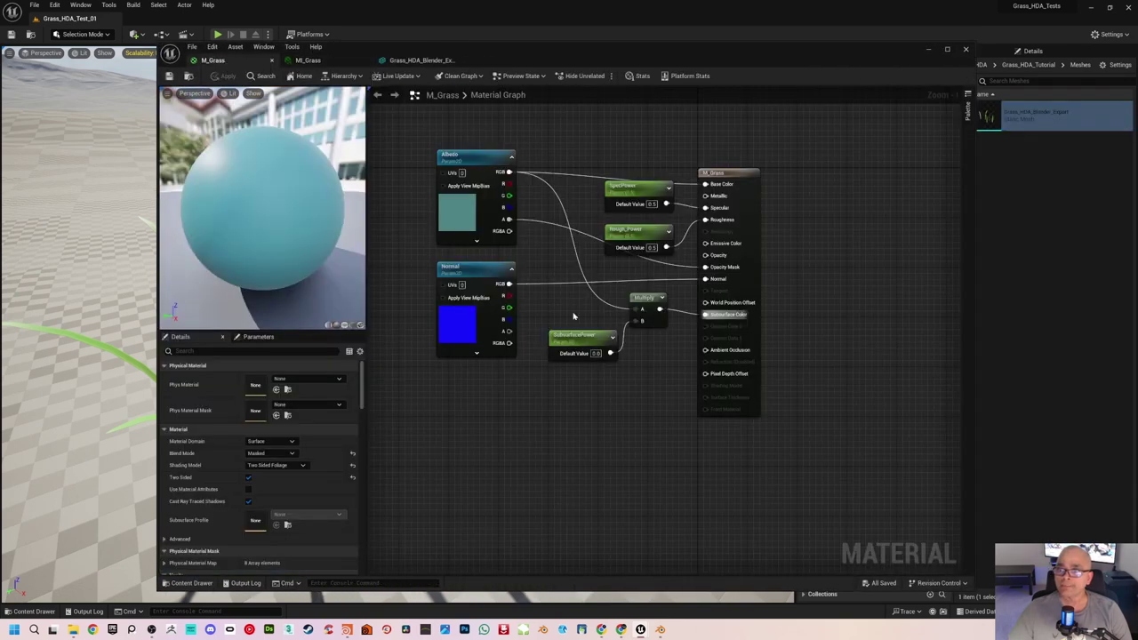
pyautogui.moveTo(565, 370); pyautogui.dragTo(610, 313, button='right')
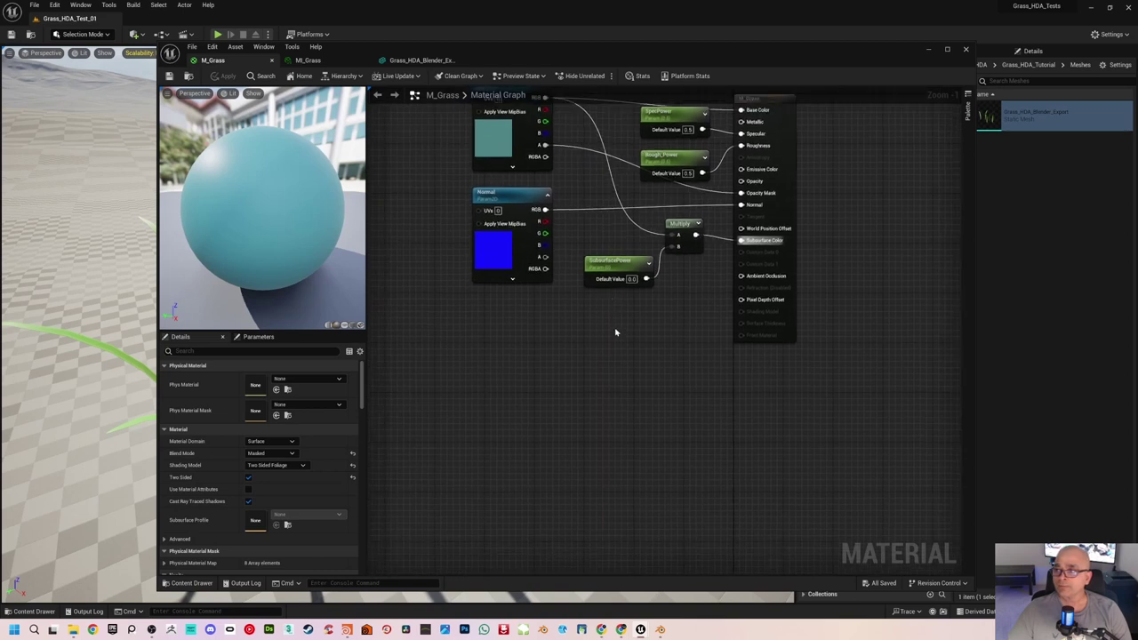
pyautogui.scroll(-1, 628, 340)
pyautogui.moveTo(532, 356); pyautogui.dragTo(724, 244, button='right')
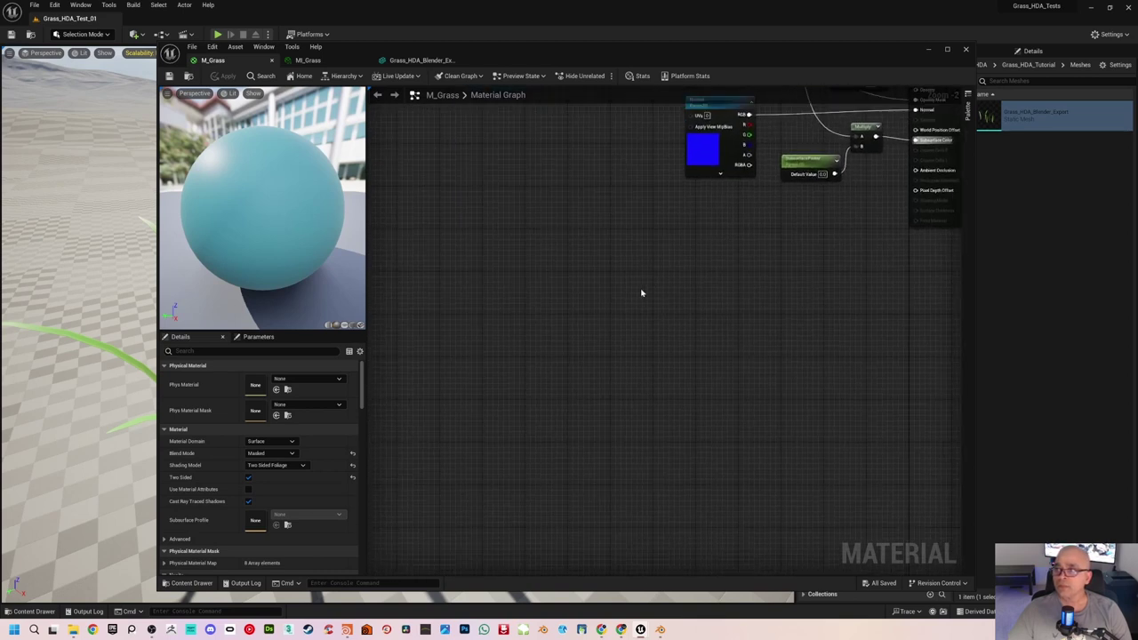
pyautogui.moveTo(643, 292); pyautogui.dragTo(610, 298, button='right')
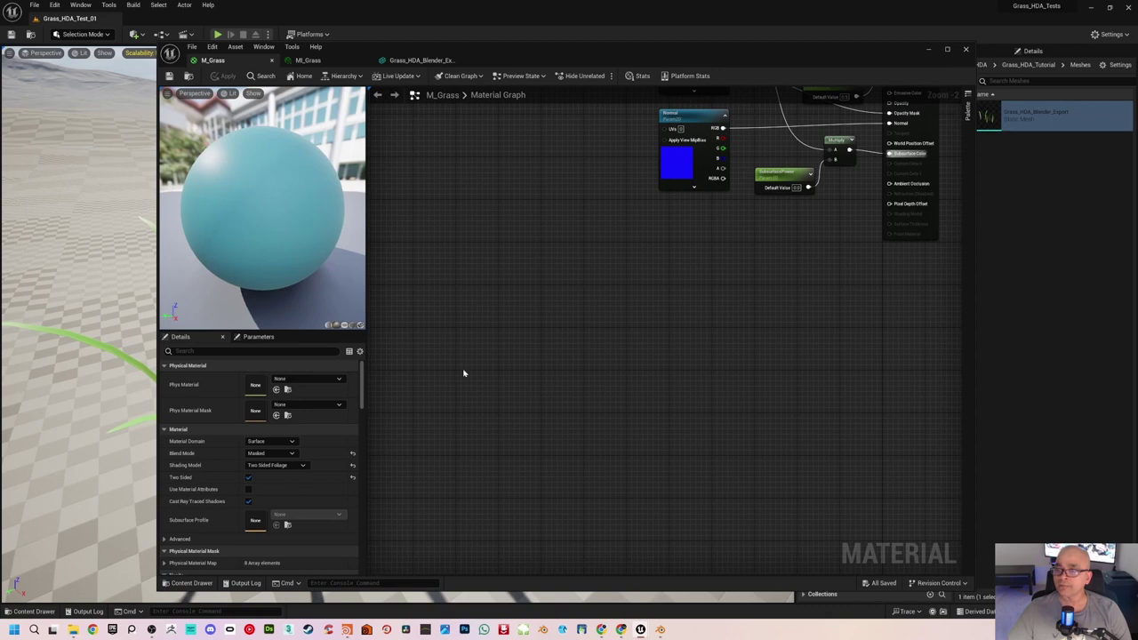
pyautogui.moveTo(463, 373); pyautogui.dragTo(553, 316, button='right')
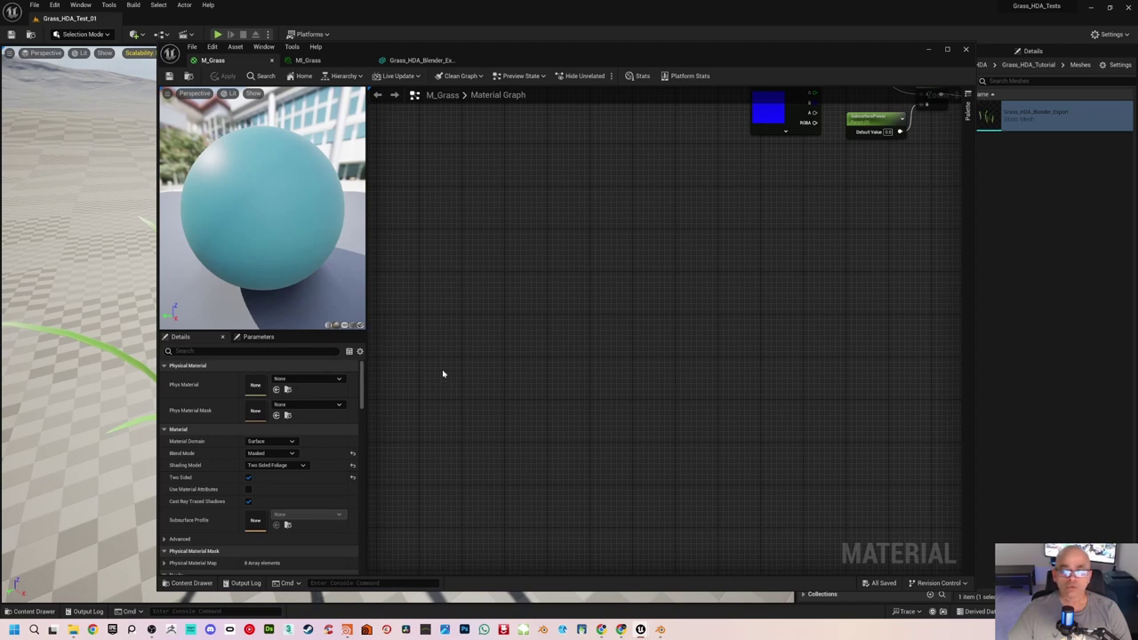
# Step: Add an Absolute World Position node by searching 'wor'
pyautogui.rightClick(429, 305)
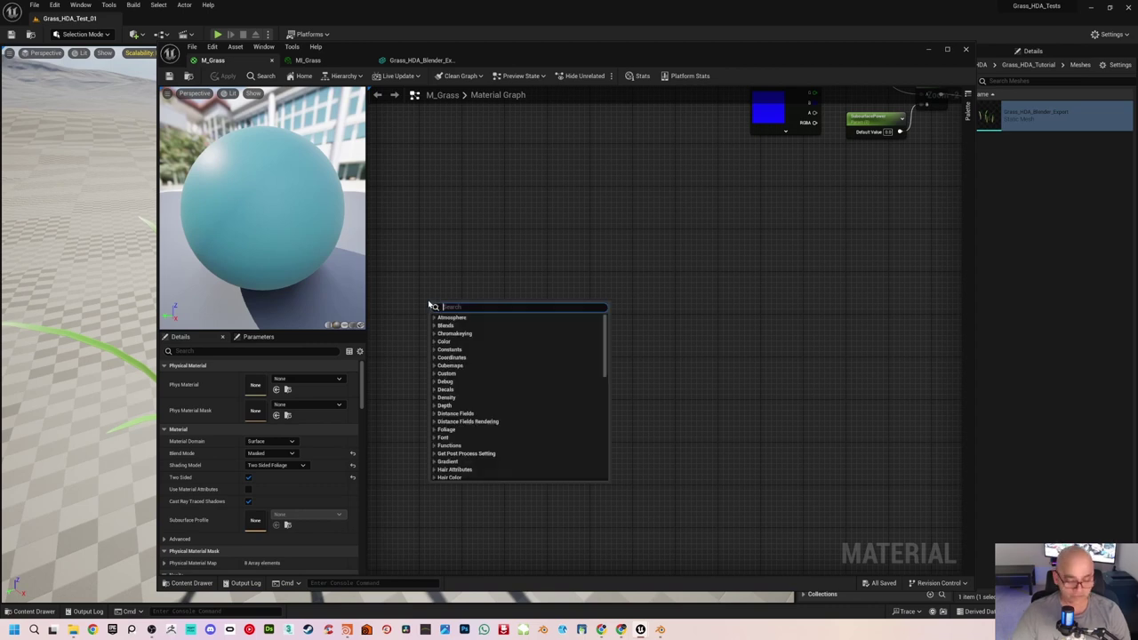
pyautogui.write('world')
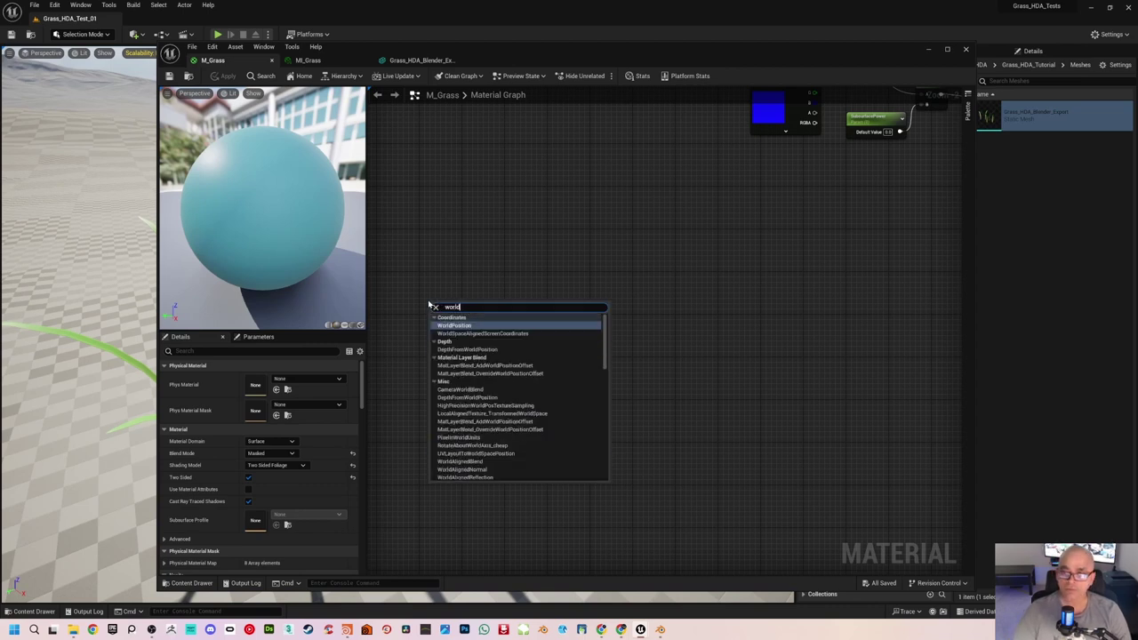
pyautogui.press('Return')
pyautogui.click(454, 281)
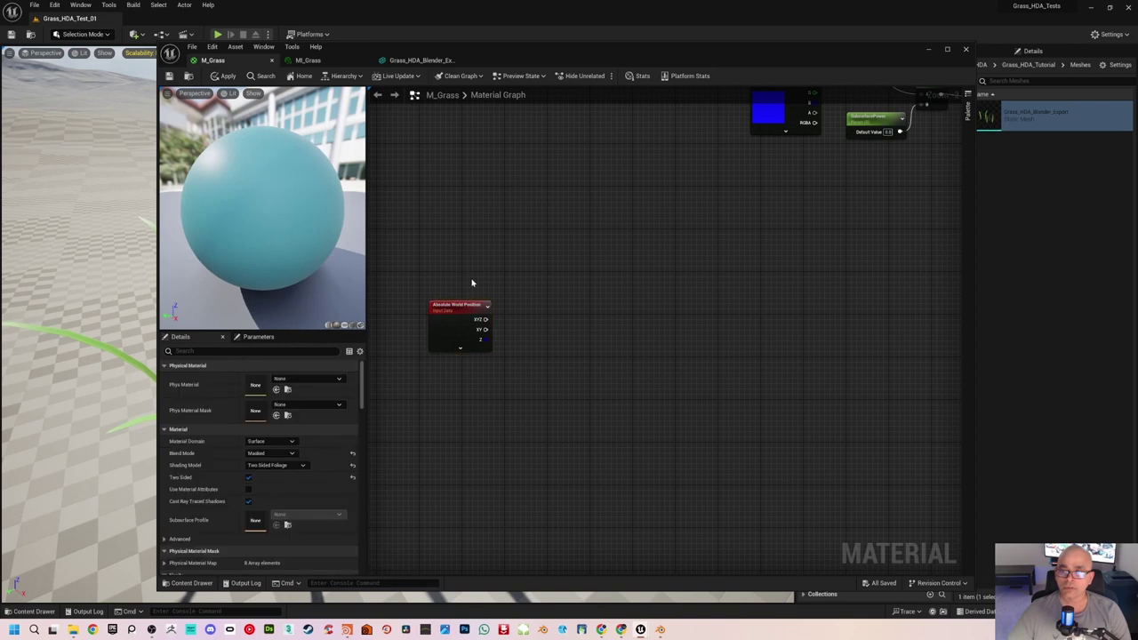
pyautogui.moveTo(472, 284); pyautogui.dragTo(488, 261, button='right')
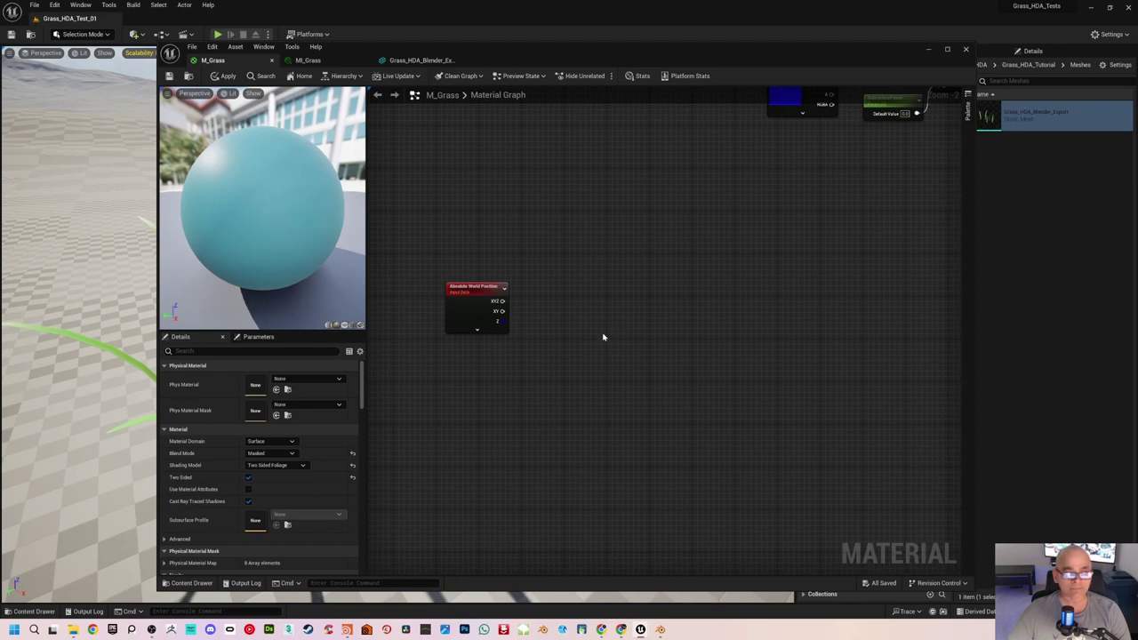
pyautogui.moveTo(586, 342); pyautogui.dragTo(588, 314, button='right')
# Step: Add an ObjectPivotPoint node just below the world position node
pyautogui.rightClick(468, 345)
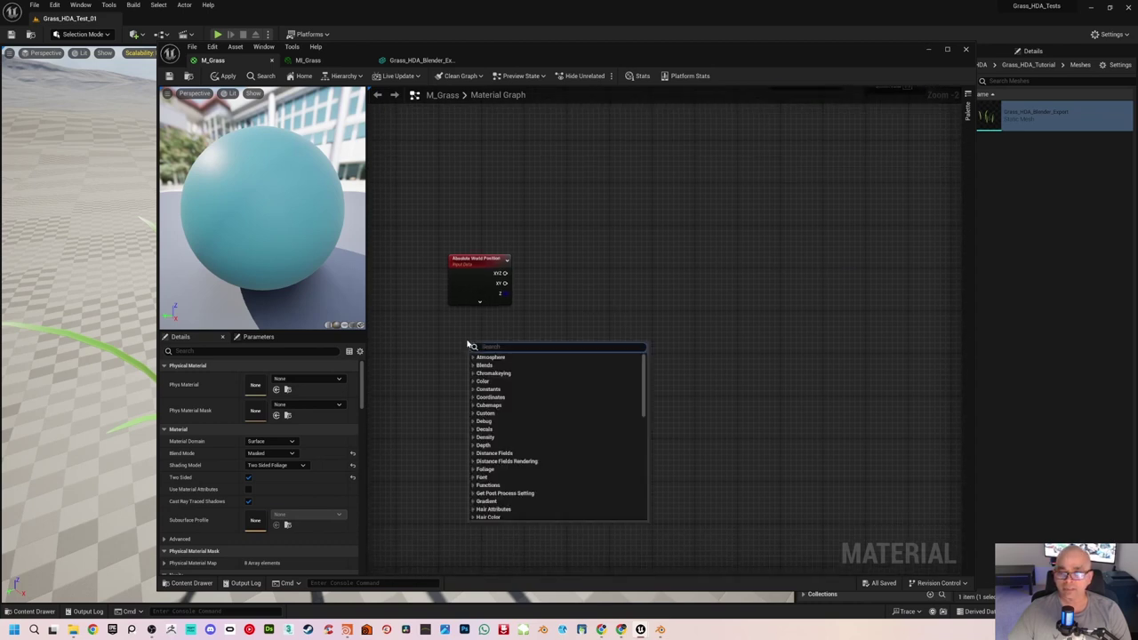
pyautogui.write('ob')
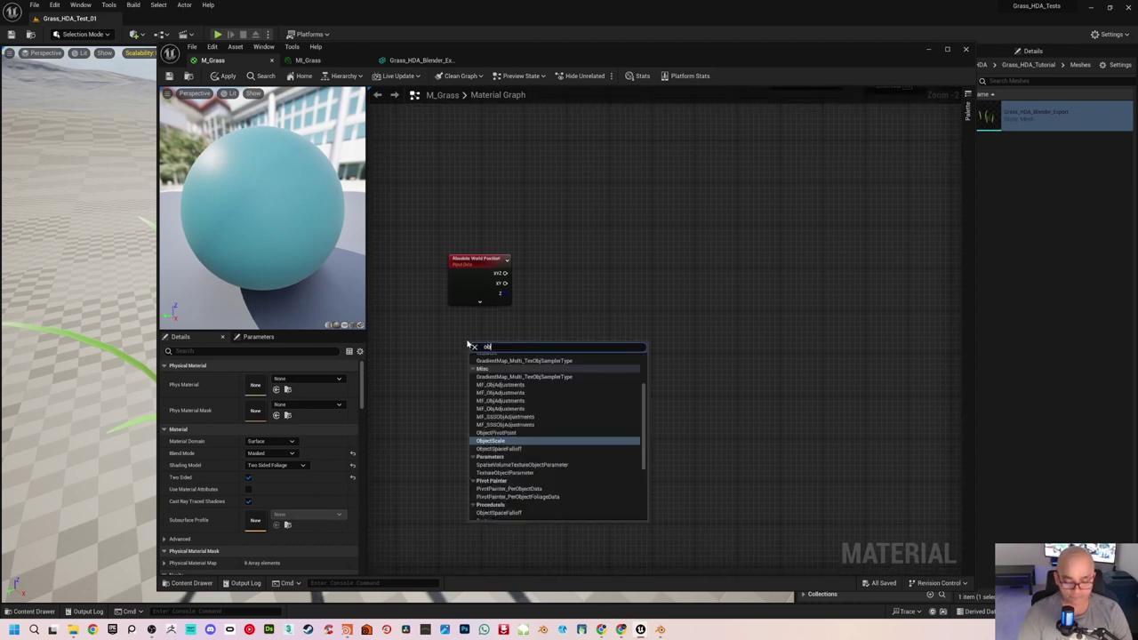
pyautogui.write('ject pi')
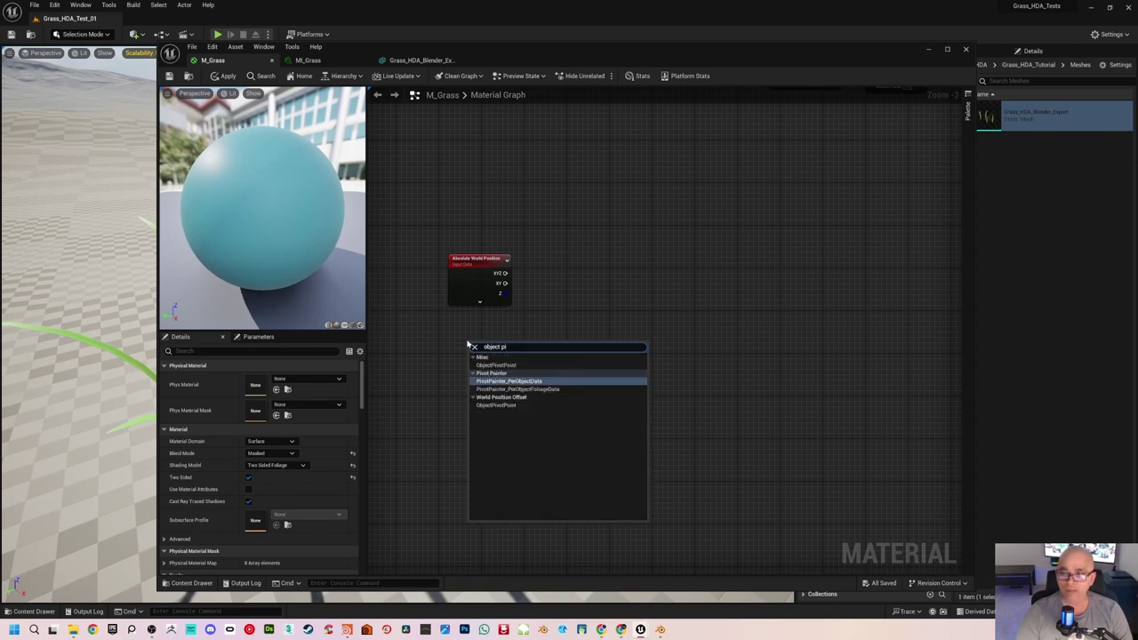
pyautogui.press('Up')
pyautogui.press('Up')
pyautogui.press('Return')
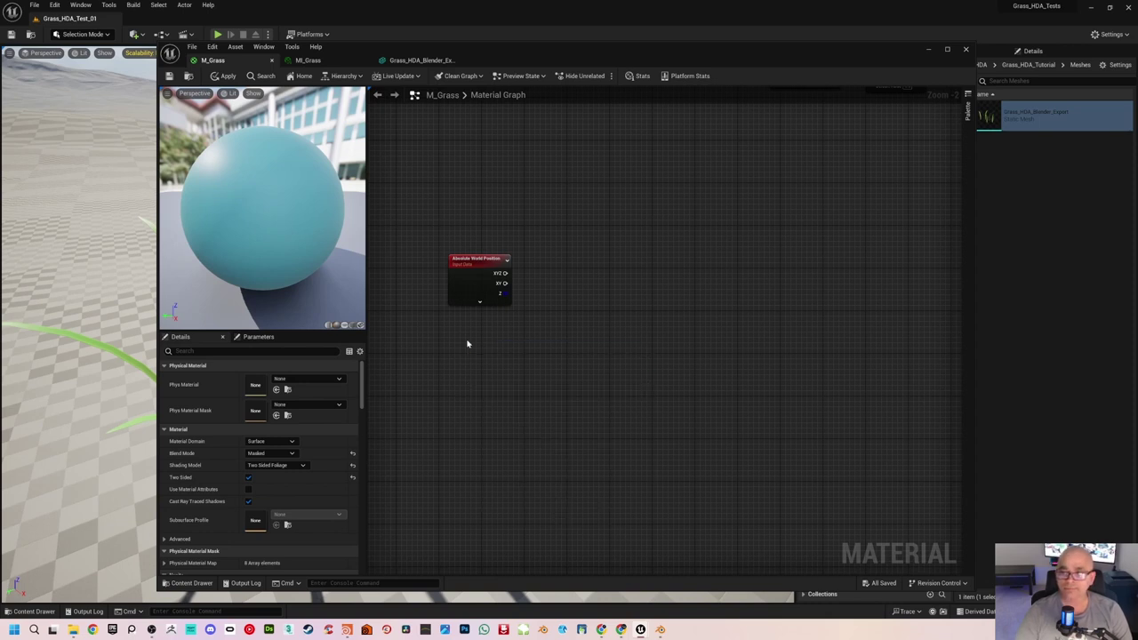
pyautogui.moveTo(511, 345); pyautogui.dragTo(488, 327)
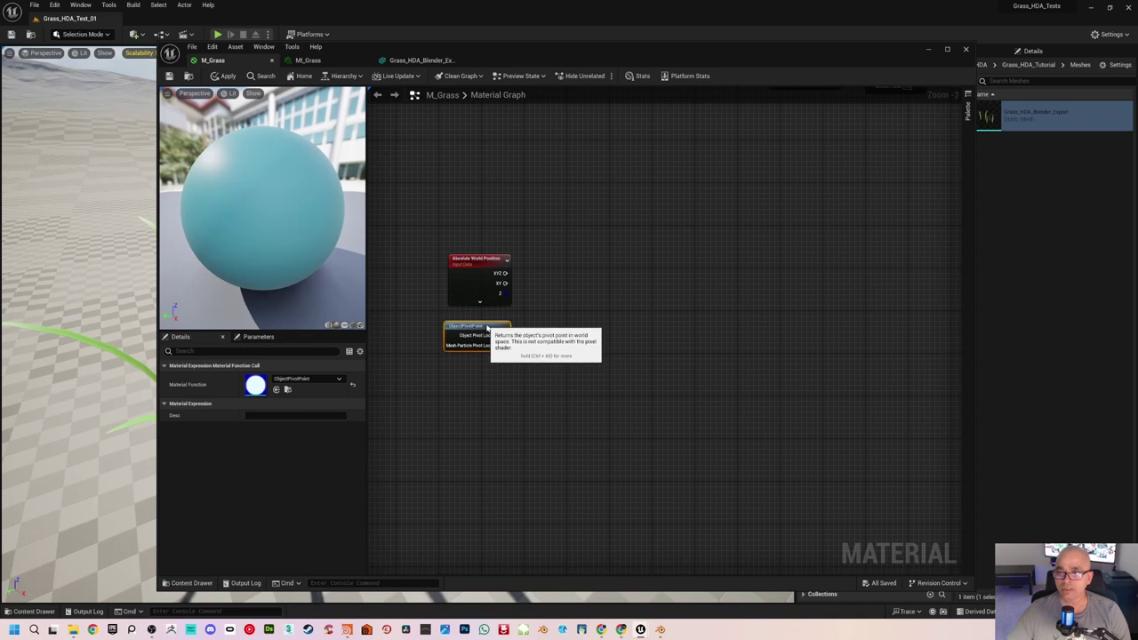
pyautogui.click(544, 314)
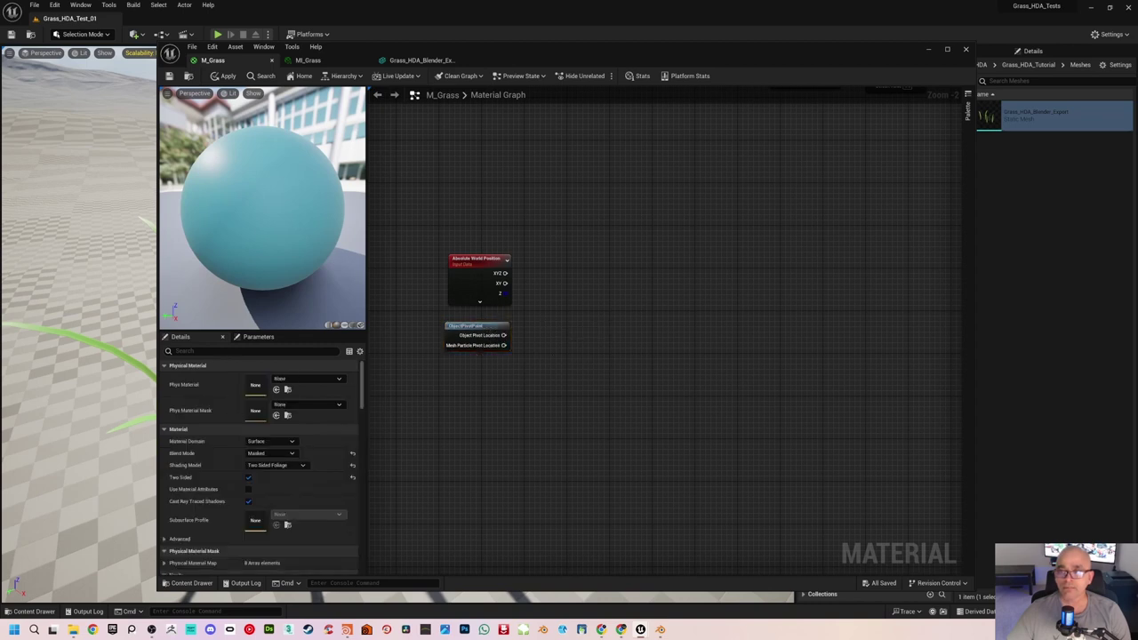
pyautogui.moveTo(528, 206); pyautogui.dragTo(533, 305, button='right')
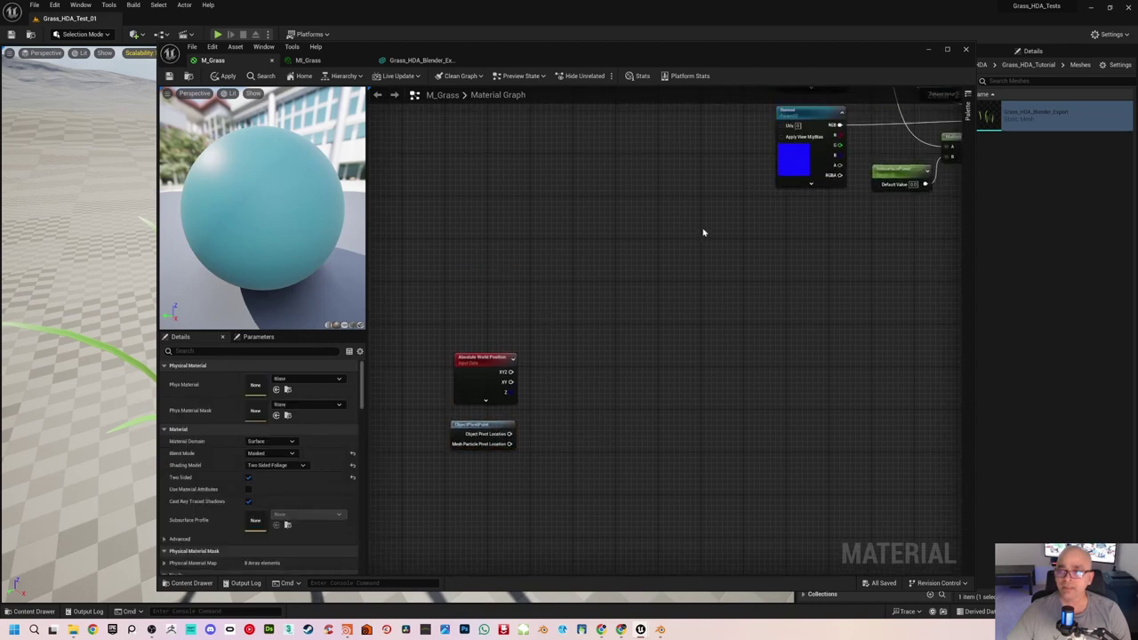
# Step: Add a Collection Parameter node via the 'colle' search and duplicate it
pyautogui.rightClick(479, 264)
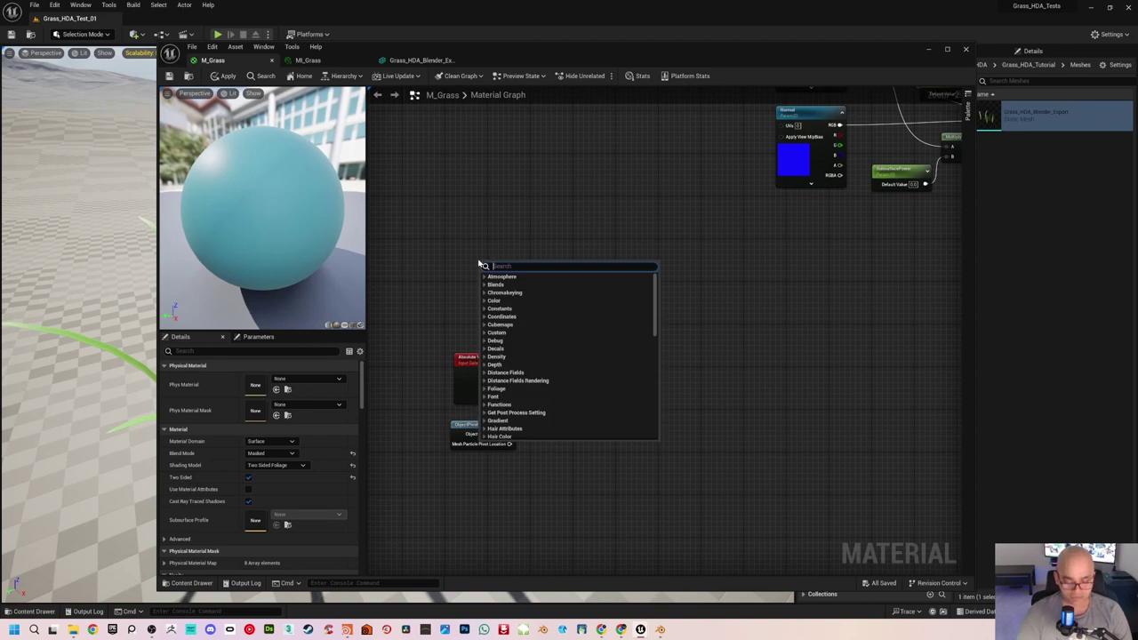
pyautogui.write('colle')
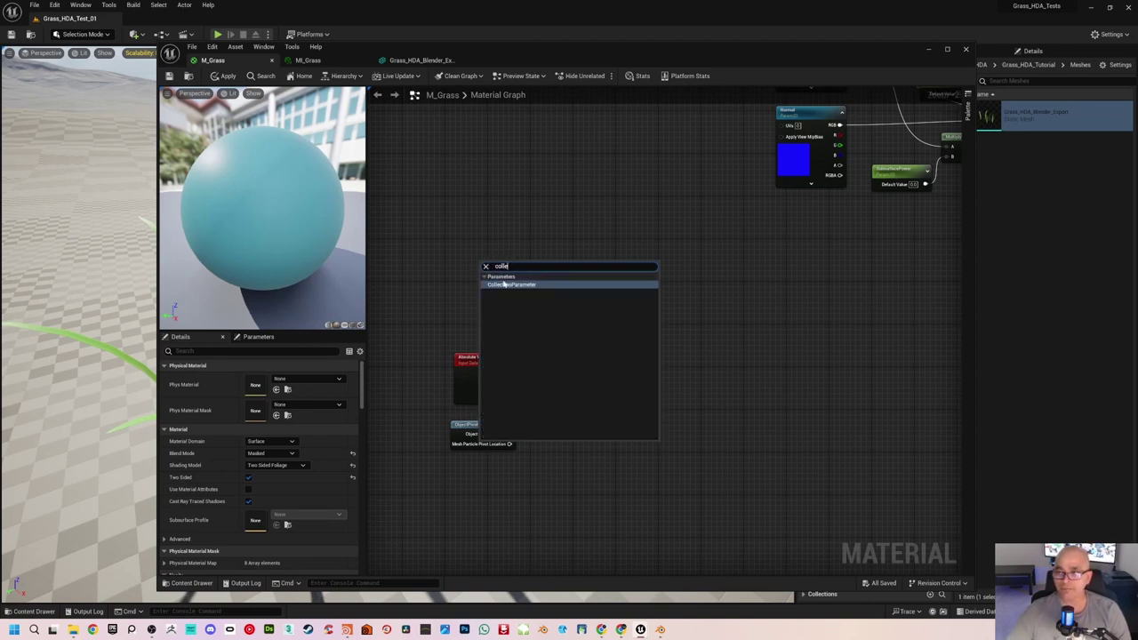
pyautogui.click(510, 284)
pyautogui.moveTo(517, 270); pyautogui.dragTo(501, 222)
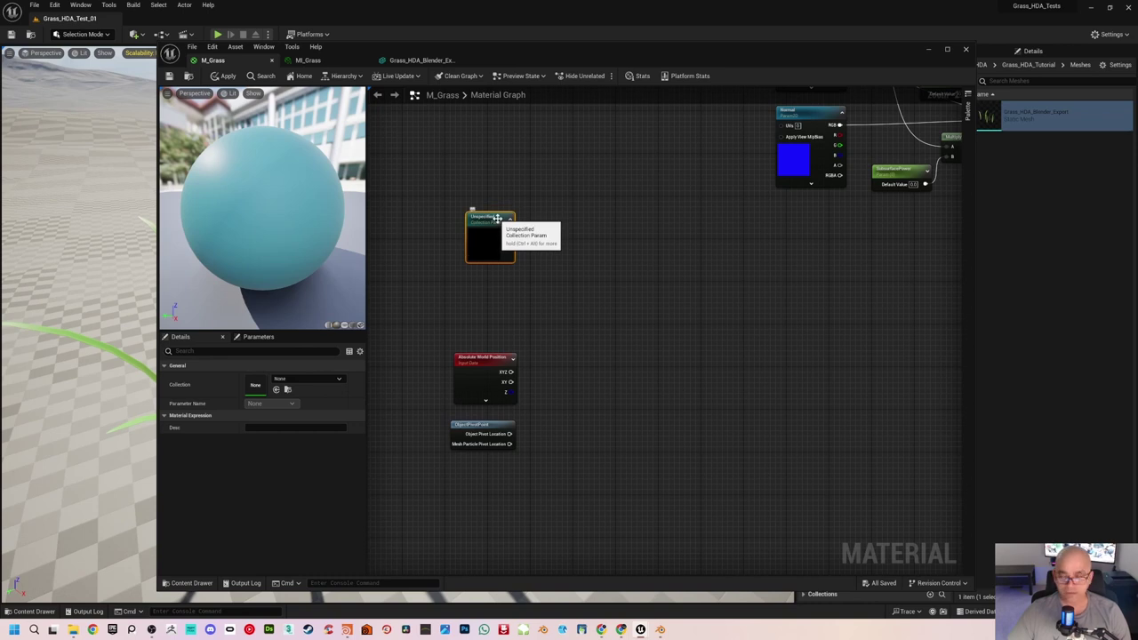
pyautogui.hotkey('ctrl', 'd')
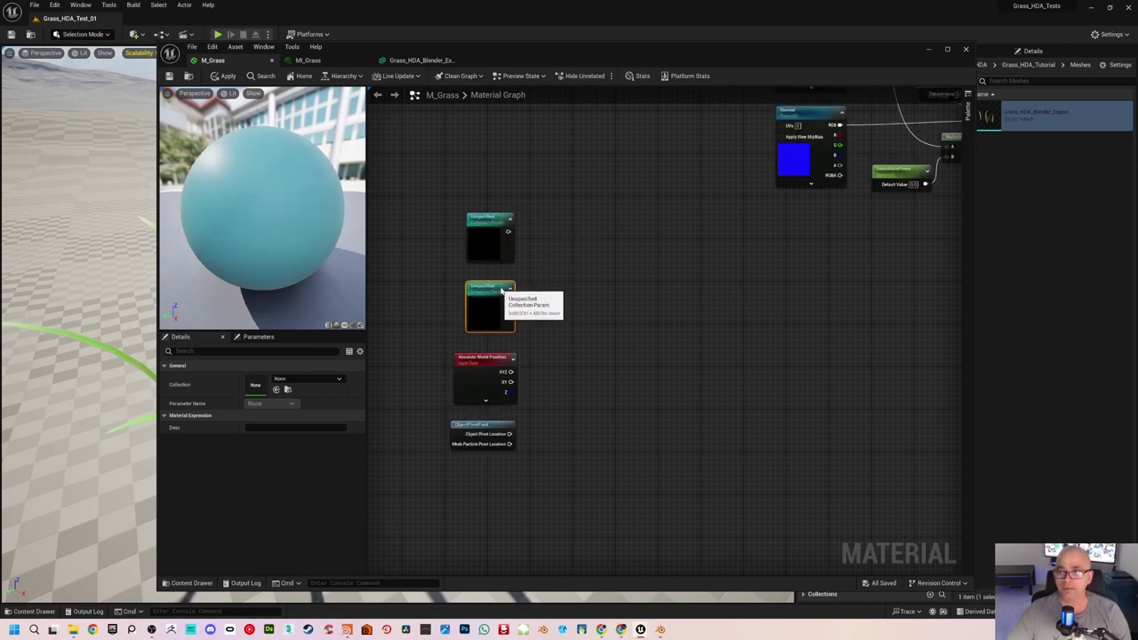
pyautogui.click(534, 267)
# Step: Set the Collection of both Collection Parameter nodes to MPC_GlobalWind
pyautogui.click(490, 227)
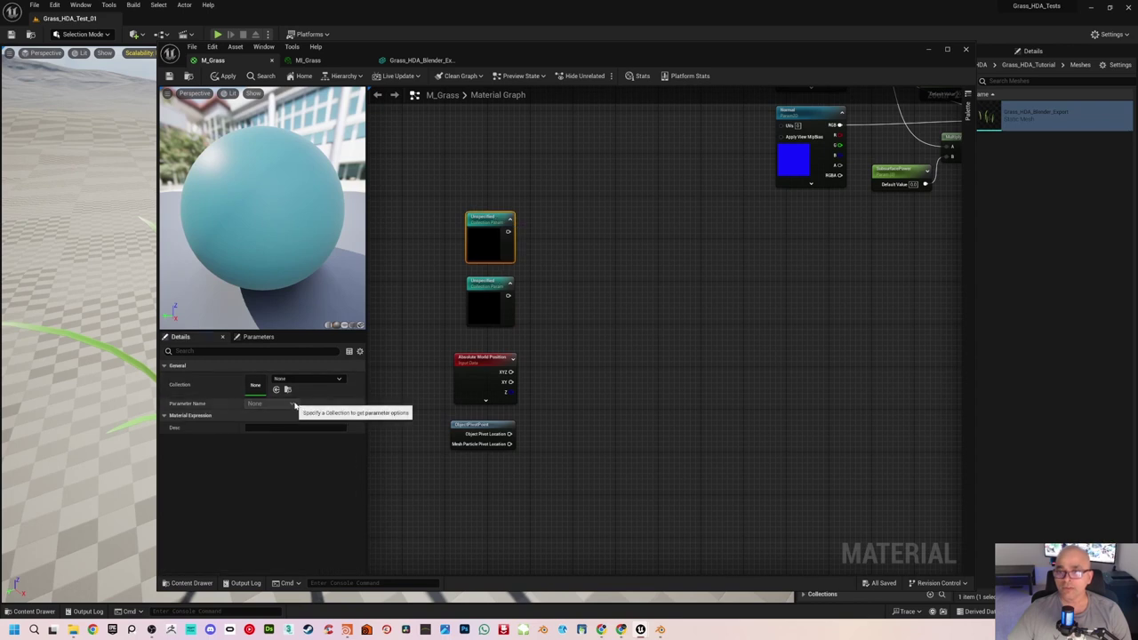
pyautogui.click(497, 293)
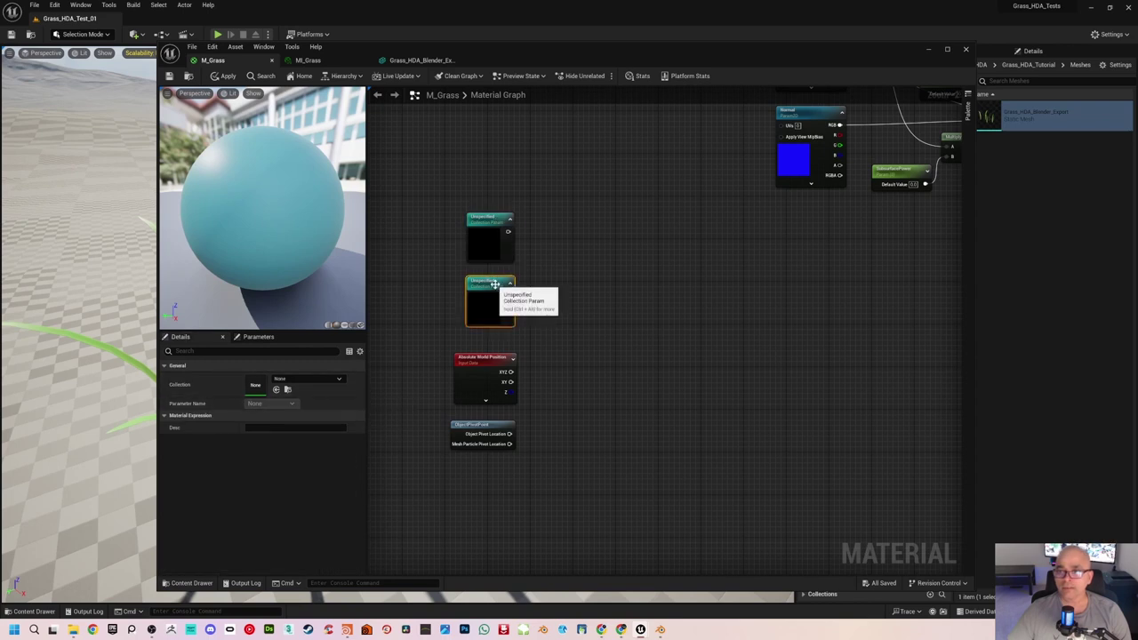
pyautogui.click(502, 236)
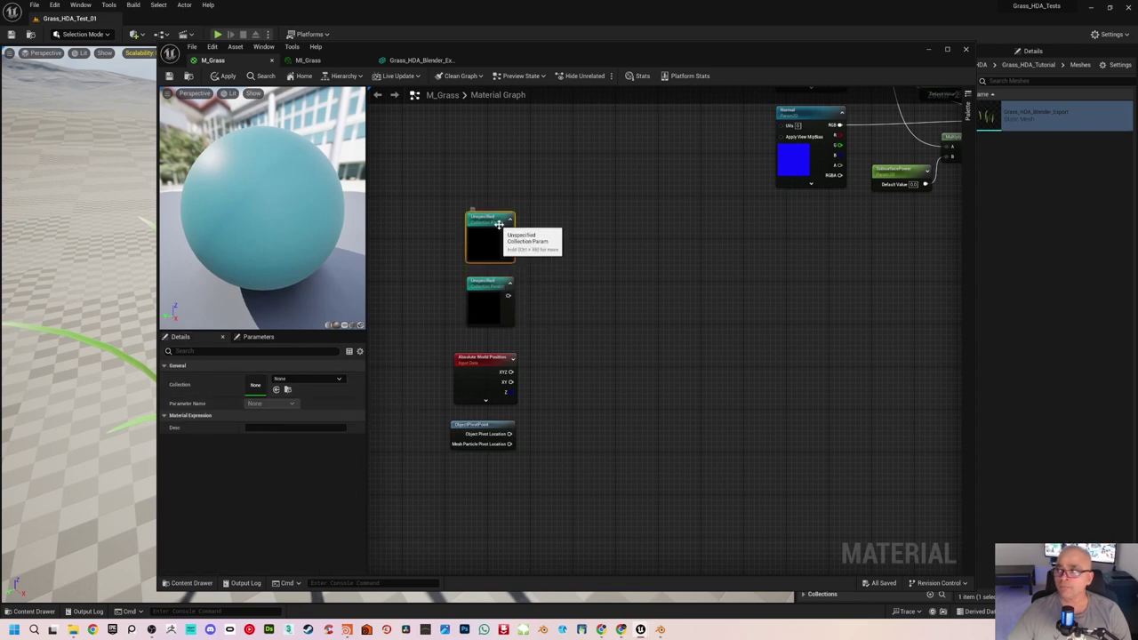
pyautogui.click(313, 381)
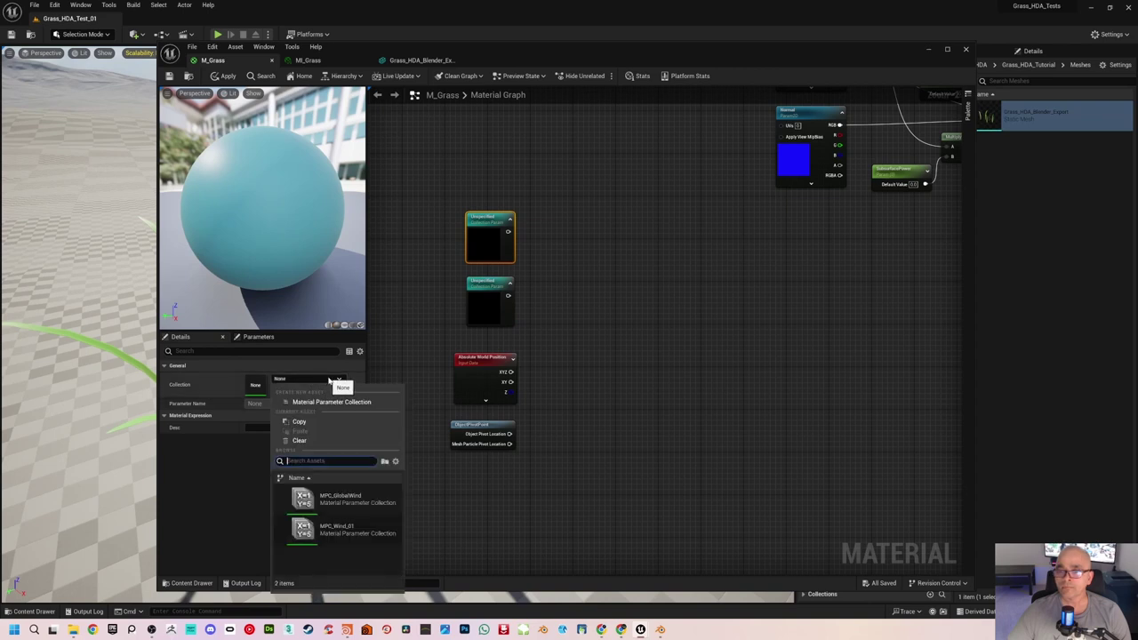
pyautogui.click(342, 503)
pyautogui.click(551, 392)
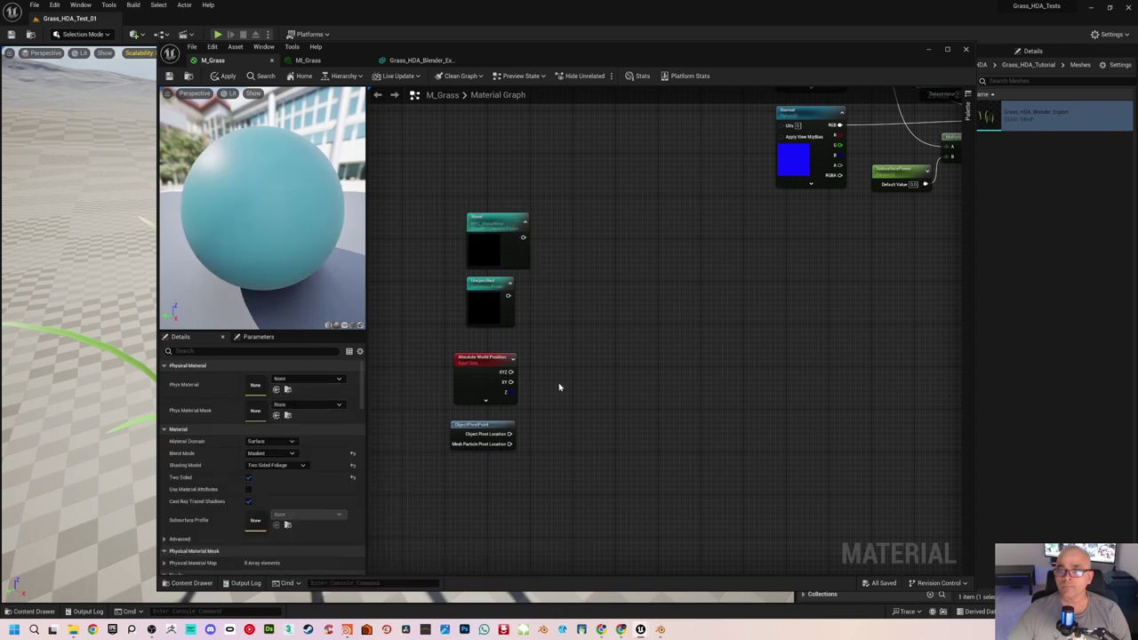
pyautogui.click(514, 288)
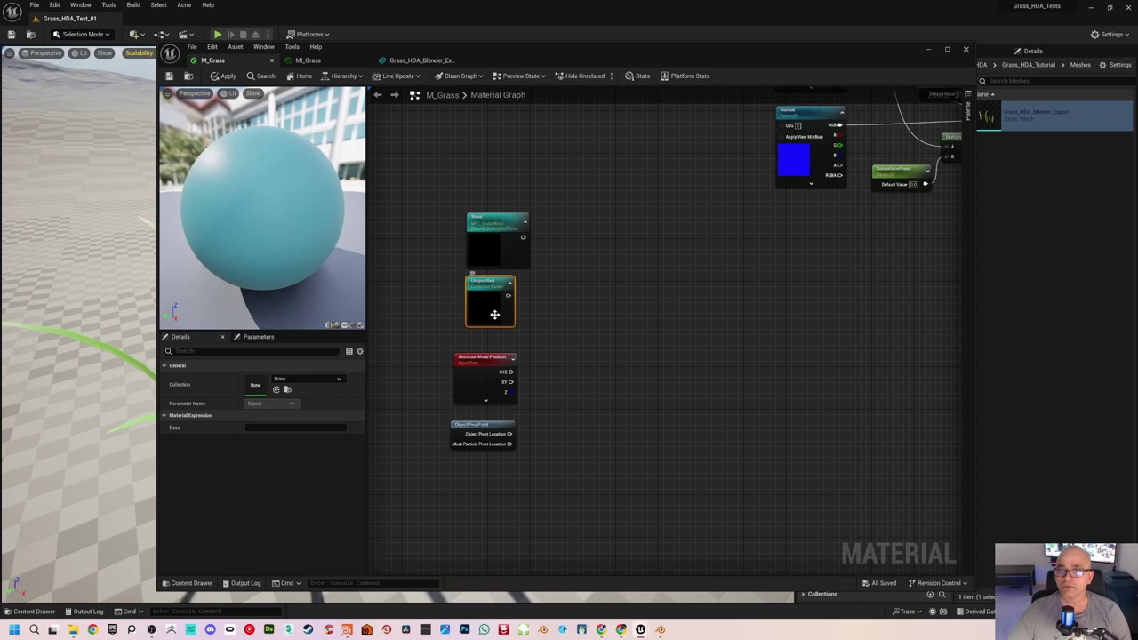
pyautogui.click(338, 380)
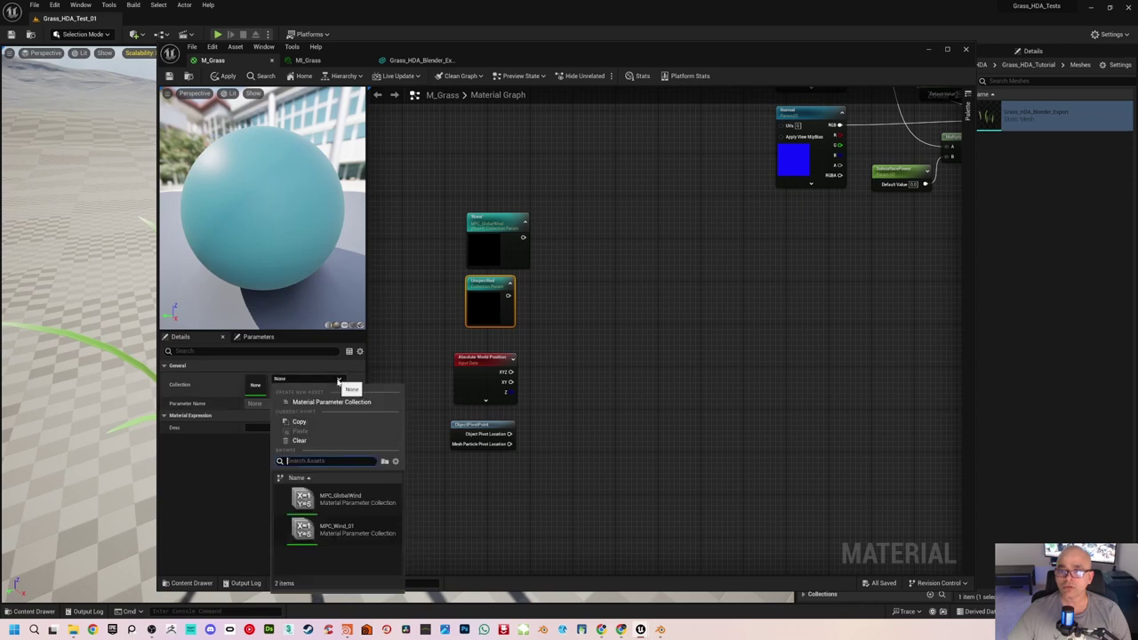
pyautogui.click(347, 499)
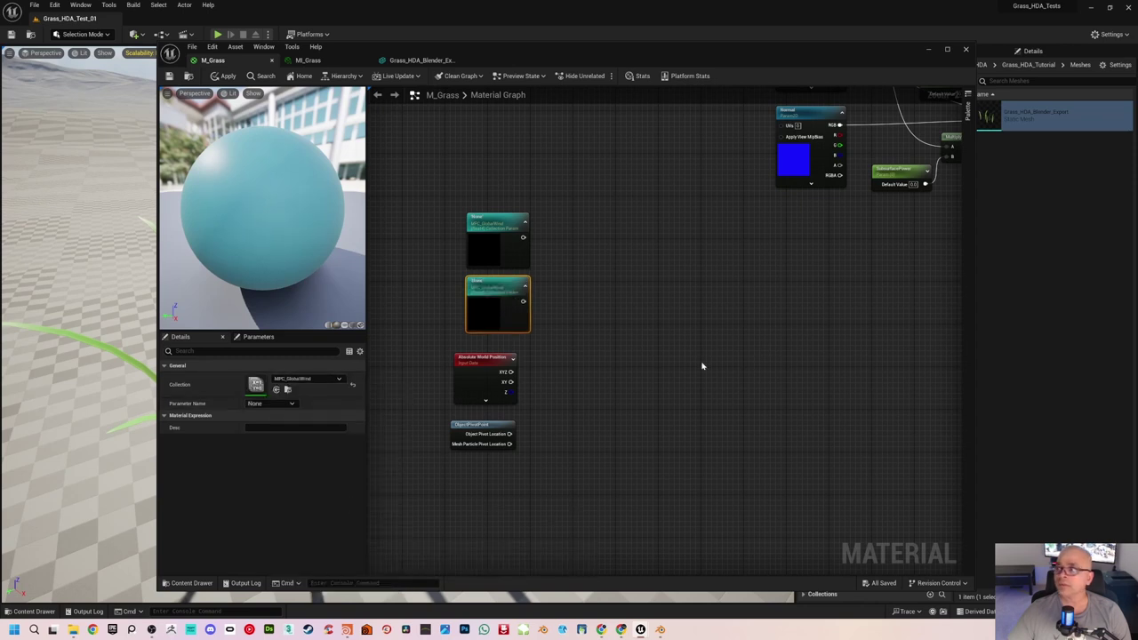
pyautogui.click(895, 240)
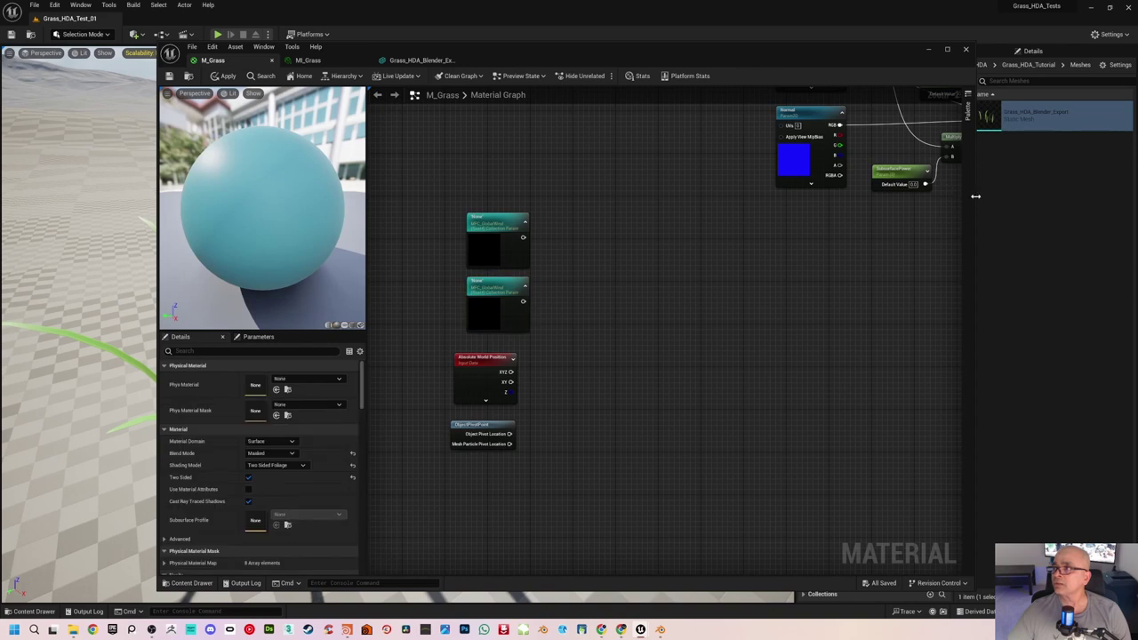
# Step: Set the top collection parameter node to read Wind_Direction
pyautogui.moveTo(975, 195); pyautogui.dragTo(794, 189)
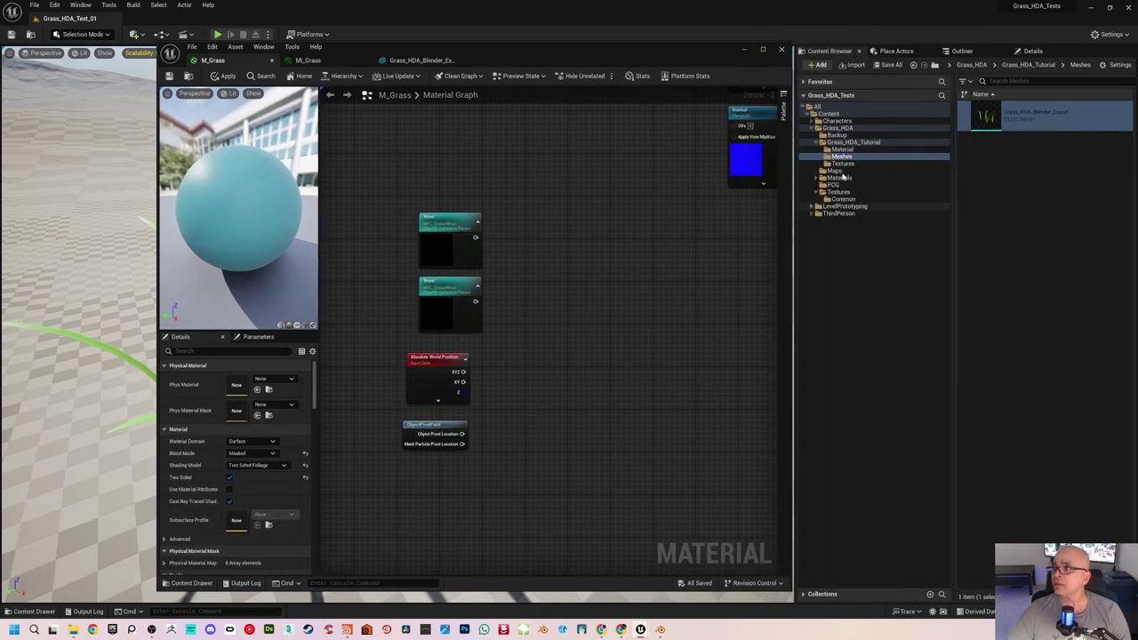
pyautogui.click(842, 150)
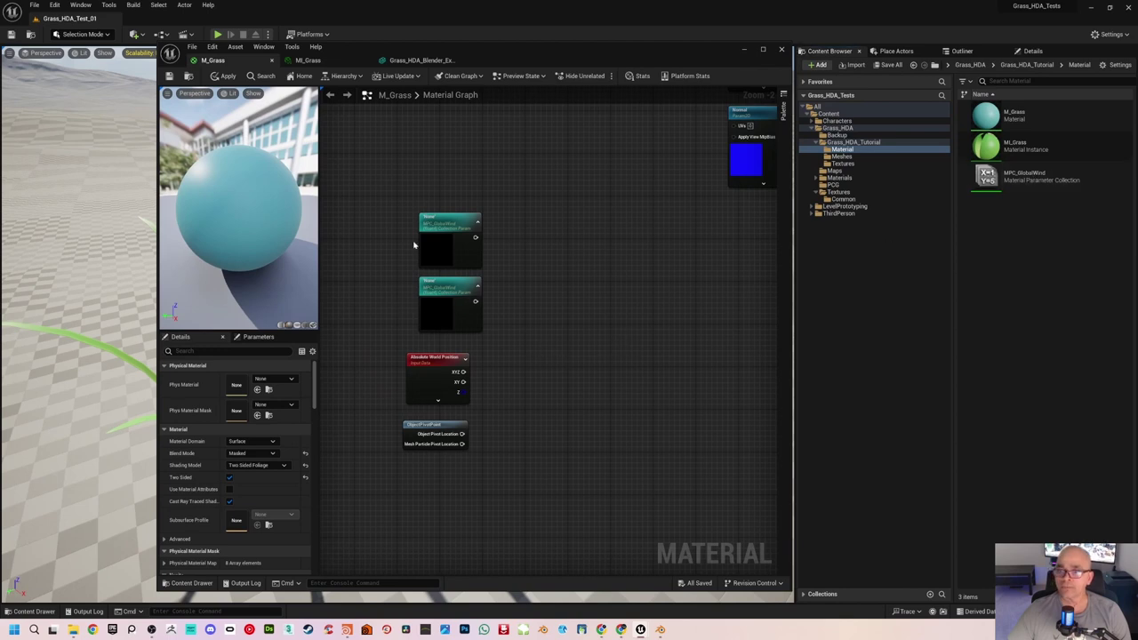
pyautogui.click(452, 231)
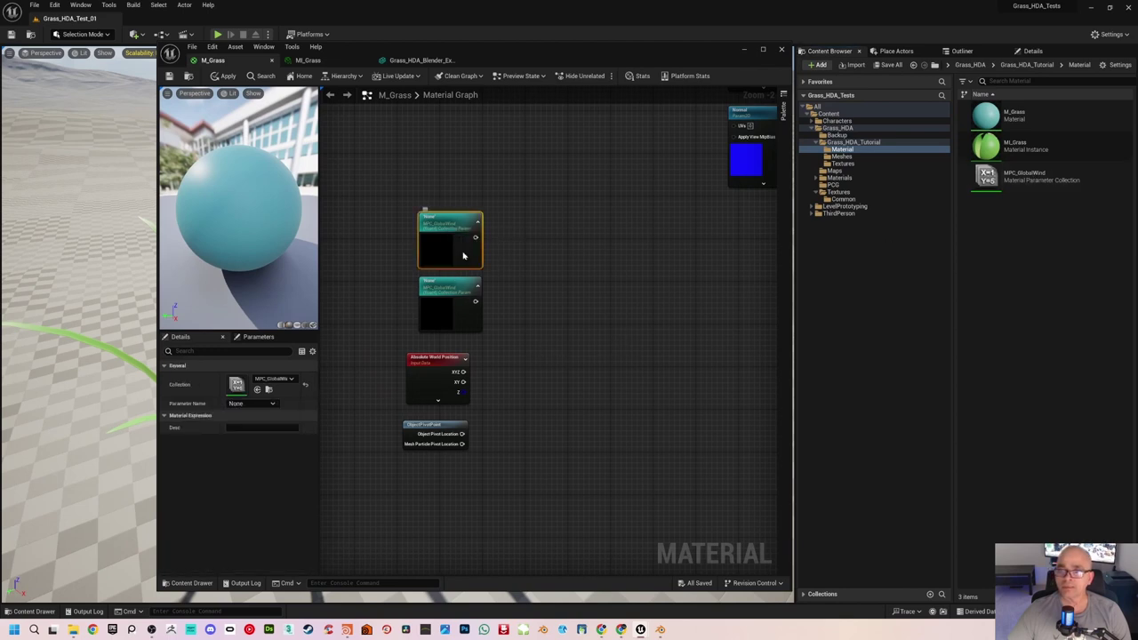
pyautogui.click(253, 404)
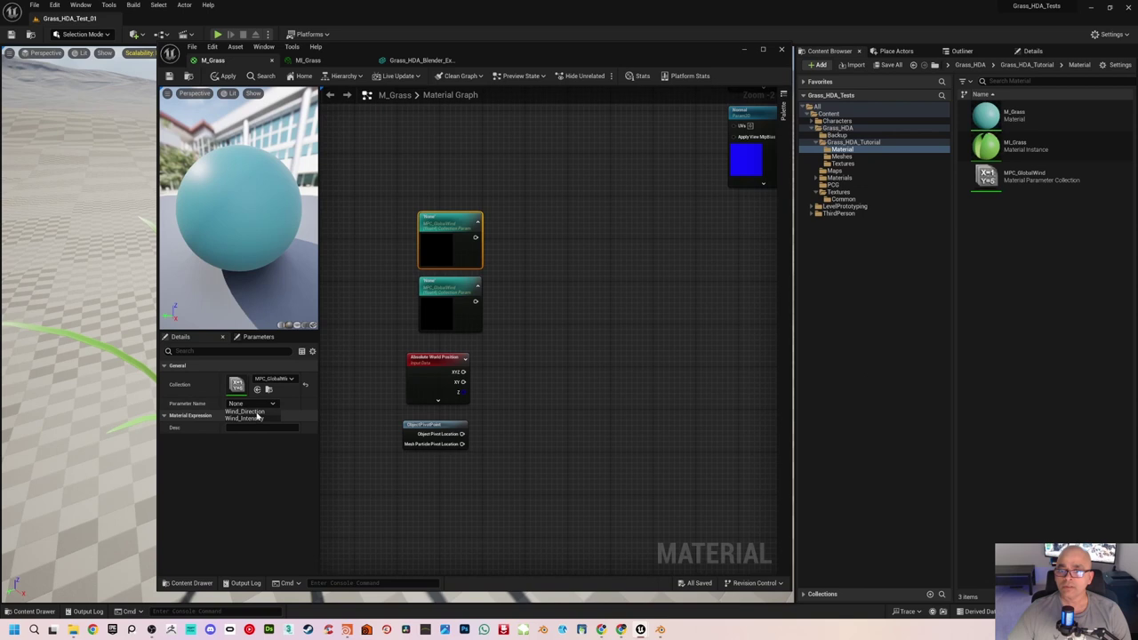
pyautogui.click(257, 413)
# Step: Set the second collection parameter node to Wind_Intensity
pyautogui.click(462, 302)
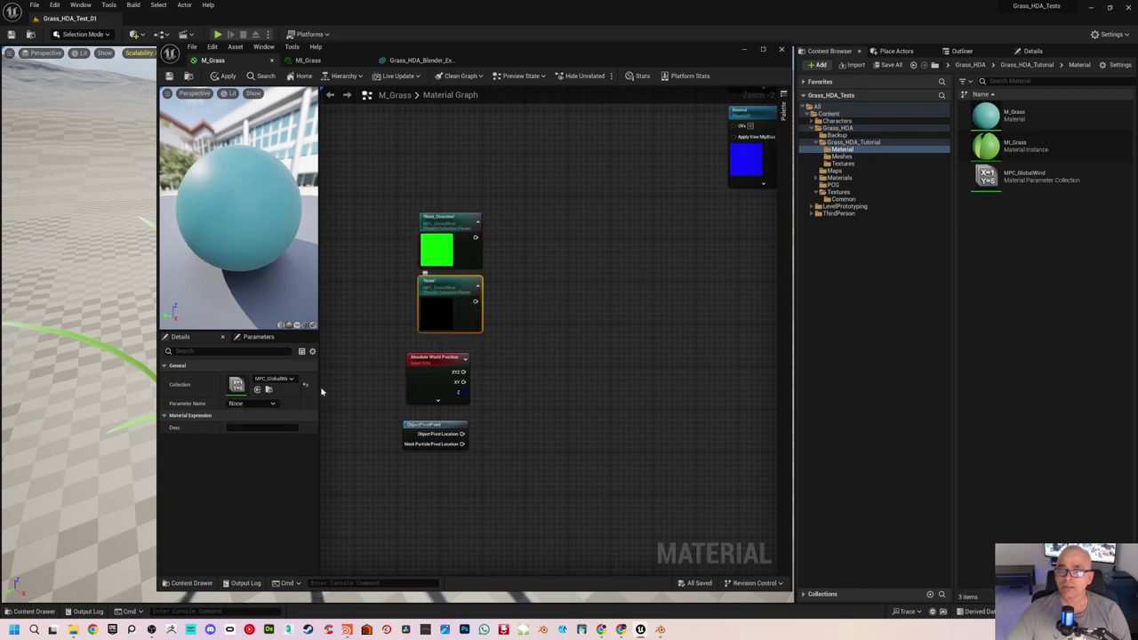
pyautogui.click(272, 405)
pyautogui.click(261, 419)
pyautogui.click(575, 345)
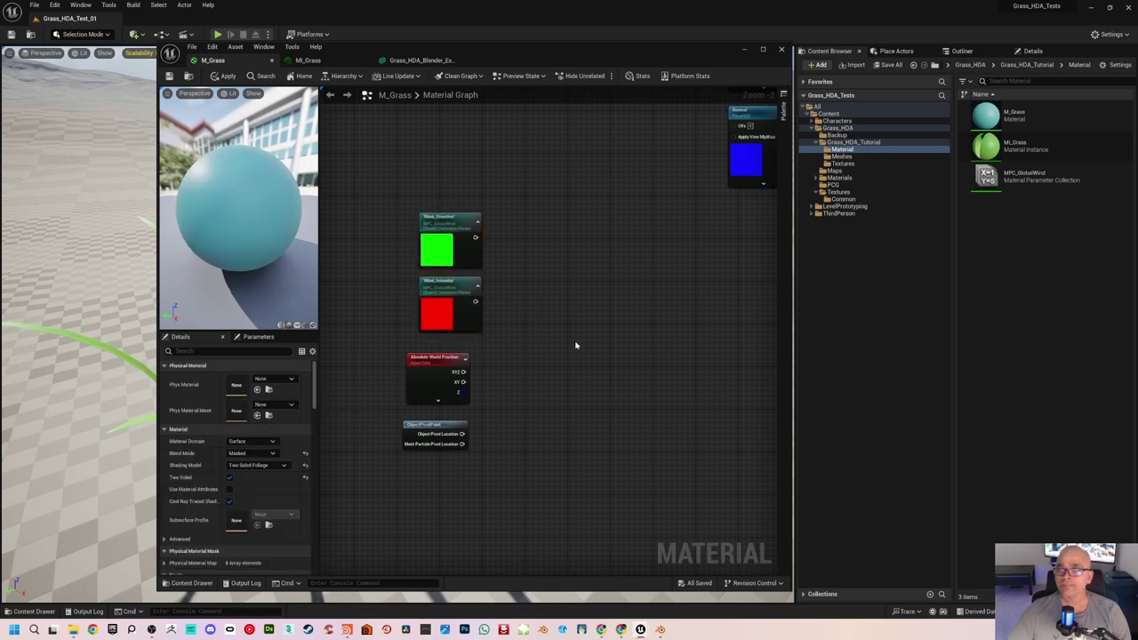
# Step: Tidy the wind nodes' placement and widen the material graph panel
pyautogui.moveTo(377, 188); pyautogui.dragTo(486, 335)
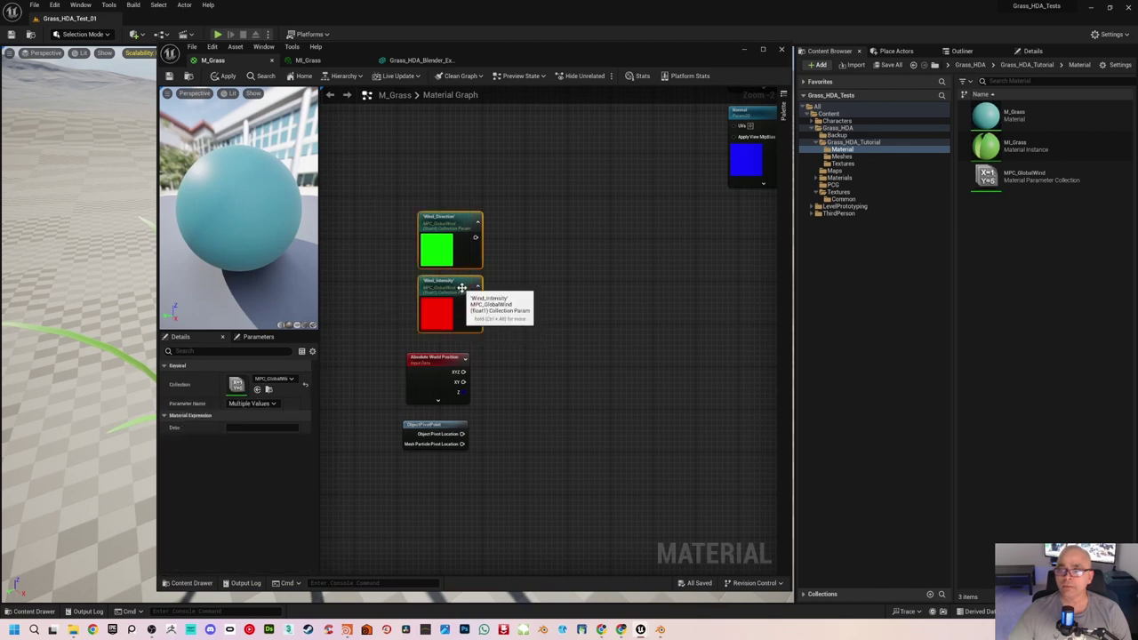
pyautogui.moveTo(462, 292); pyautogui.dragTo(447, 300)
pyautogui.click(516, 317)
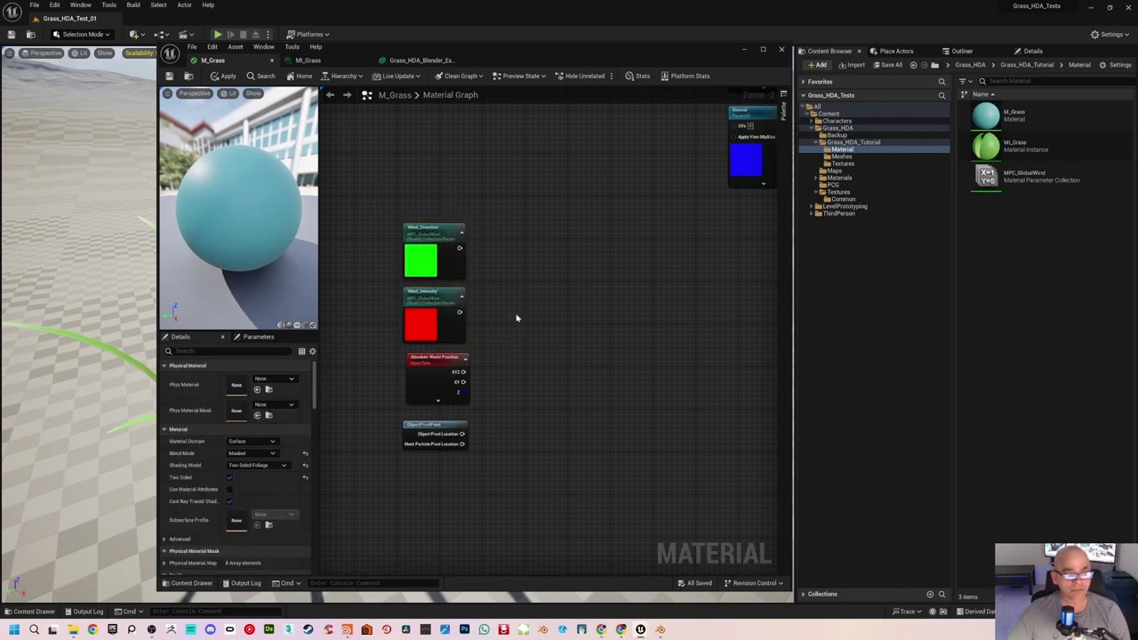
pyautogui.moveTo(516, 318); pyautogui.dragTo(524, 225, button='right')
pyautogui.moveTo(539, 136); pyautogui.dragTo(394, 382)
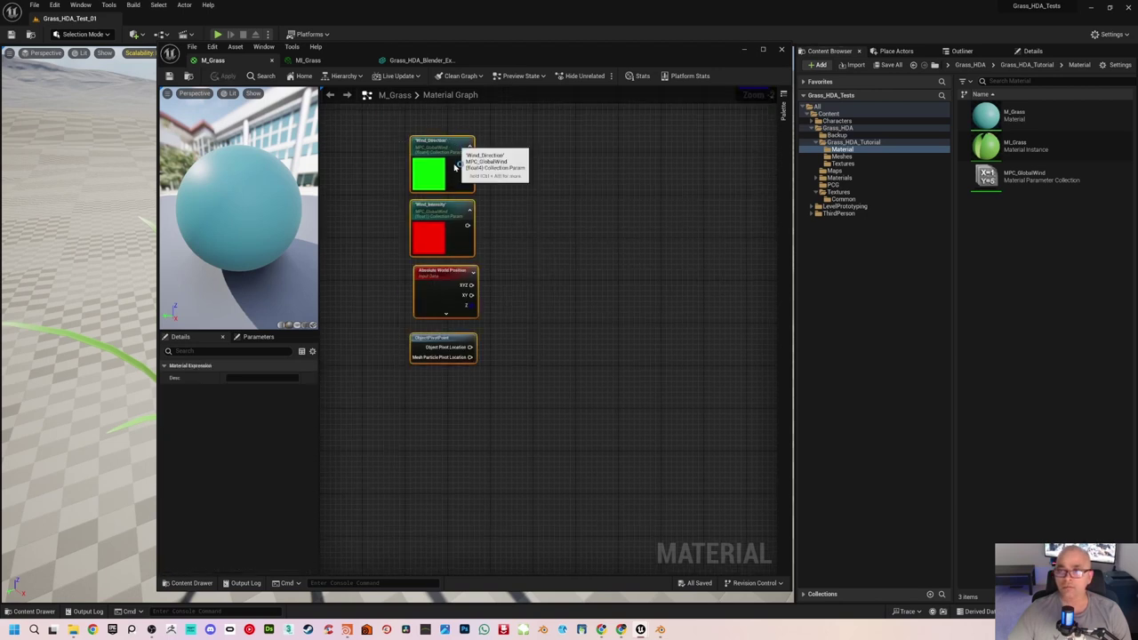
pyautogui.moveTo(458, 165); pyautogui.dragTo(416, 283, button='right')
pyautogui.click(664, 234)
pyautogui.moveTo(664, 234); pyautogui.dragTo(677, 188, button='right')
pyautogui.moveTo(496, 331); pyautogui.dragTo(770, 323, button='right')
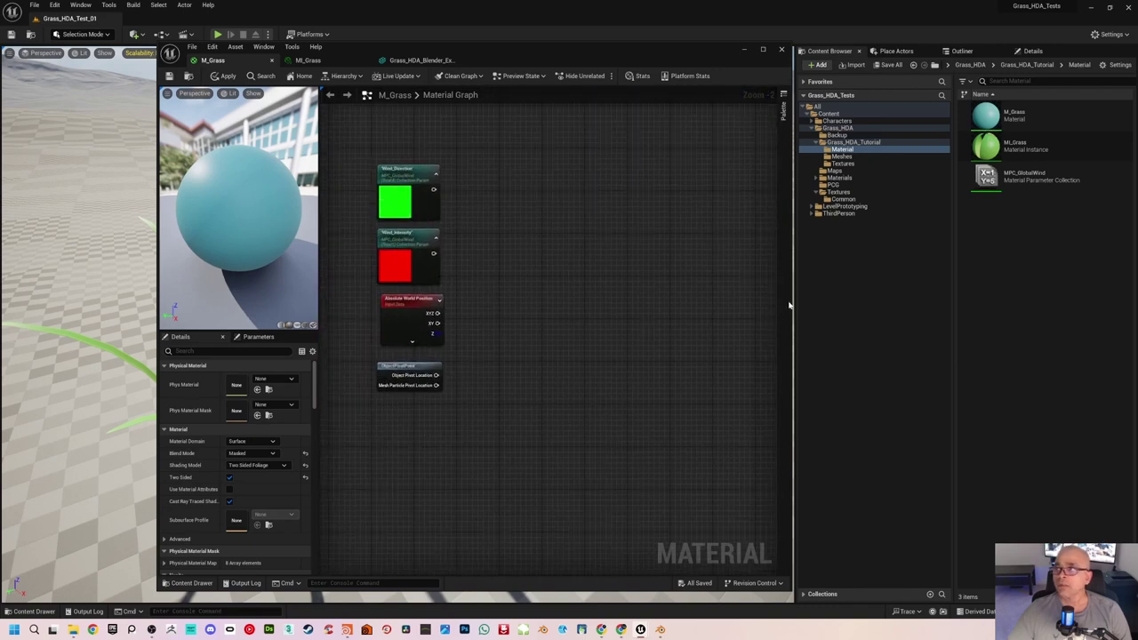
pyautogui.moveTo(796, 304); pyautogui.dragTo(1058, 303)
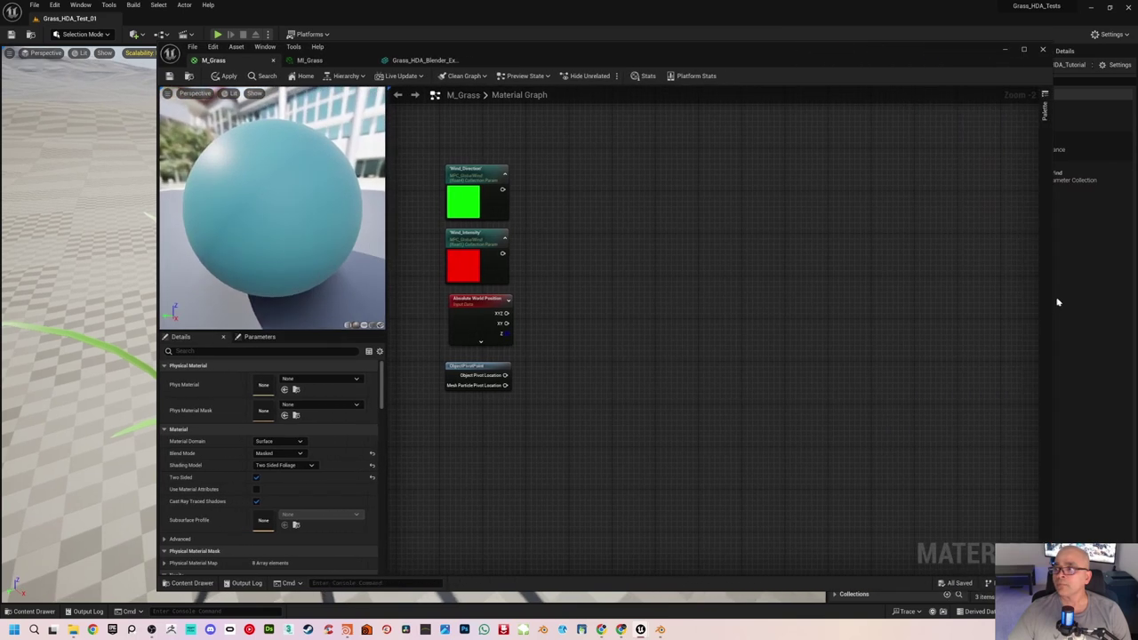
# Step: Place a Dot node and a Constant3Vector of (0, 1, 0) beside ObjectPivotPoint
pyautogui.scroll(2, 530, 423)
pyautogui.click(569, 343)
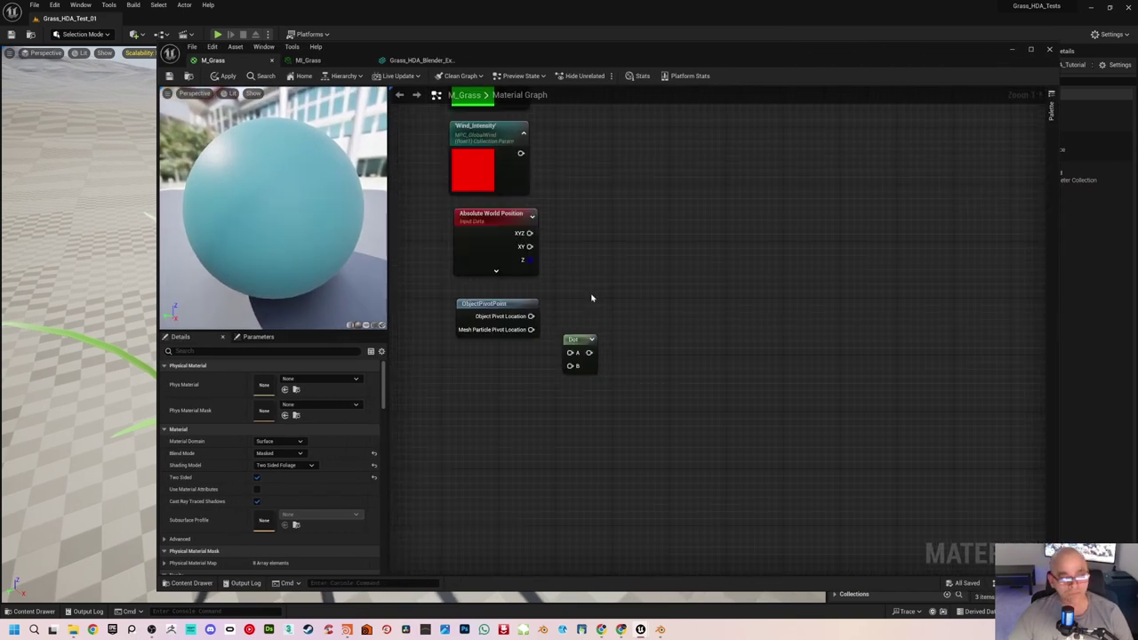
pyautogui.click(499, 370)
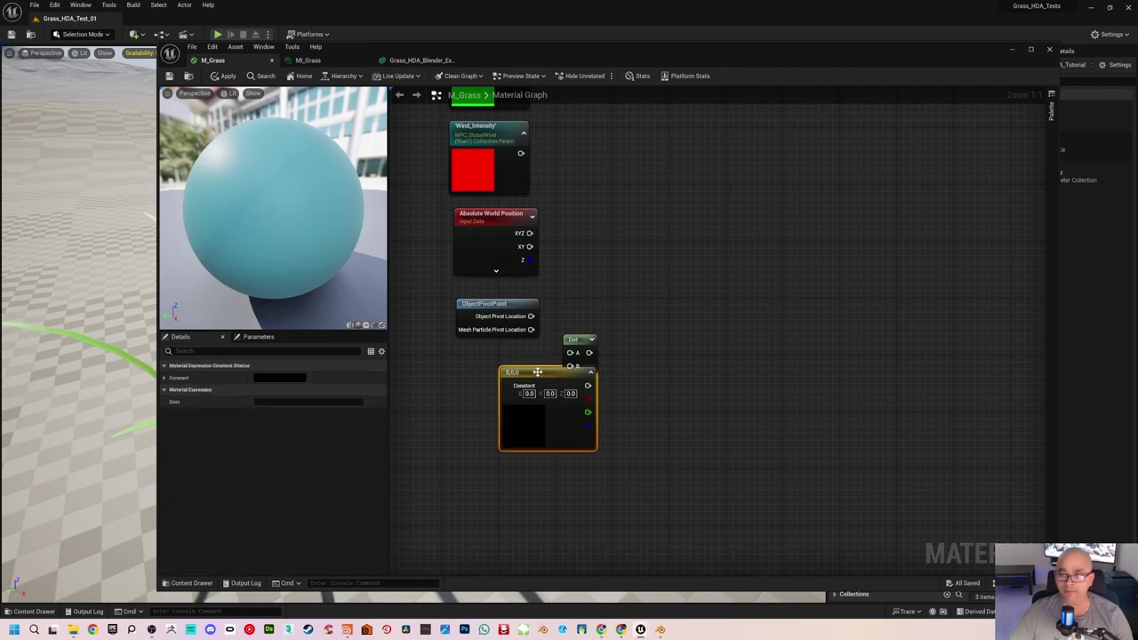
pyautogui.moveTo(537, 372); pyautogui.dragTo(495, 368)
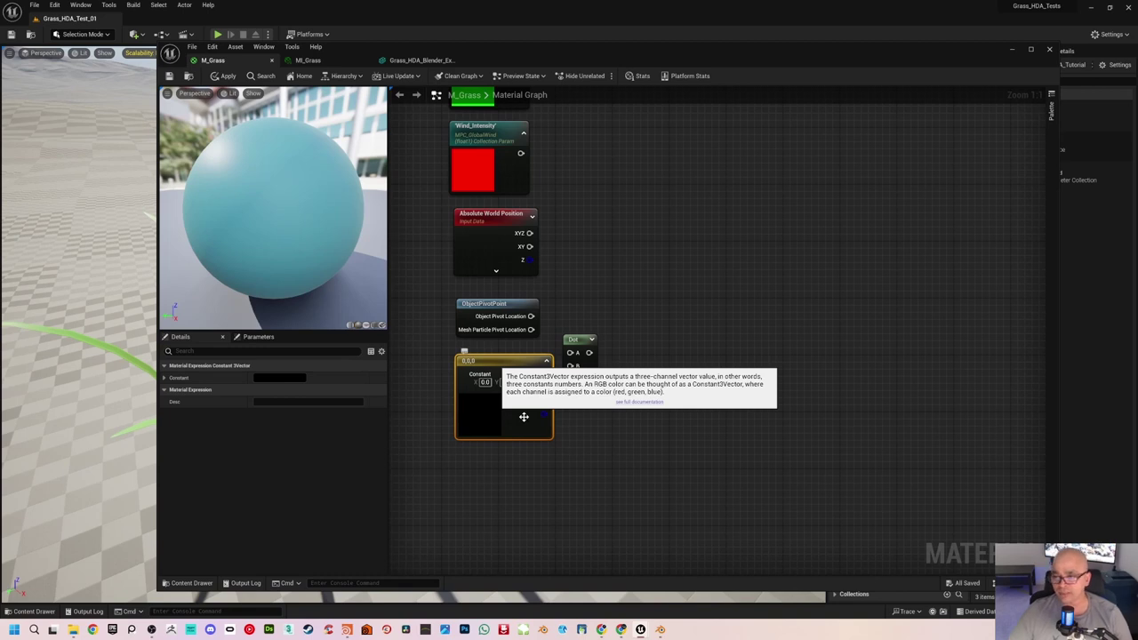
pyautogui.click(584, 435)
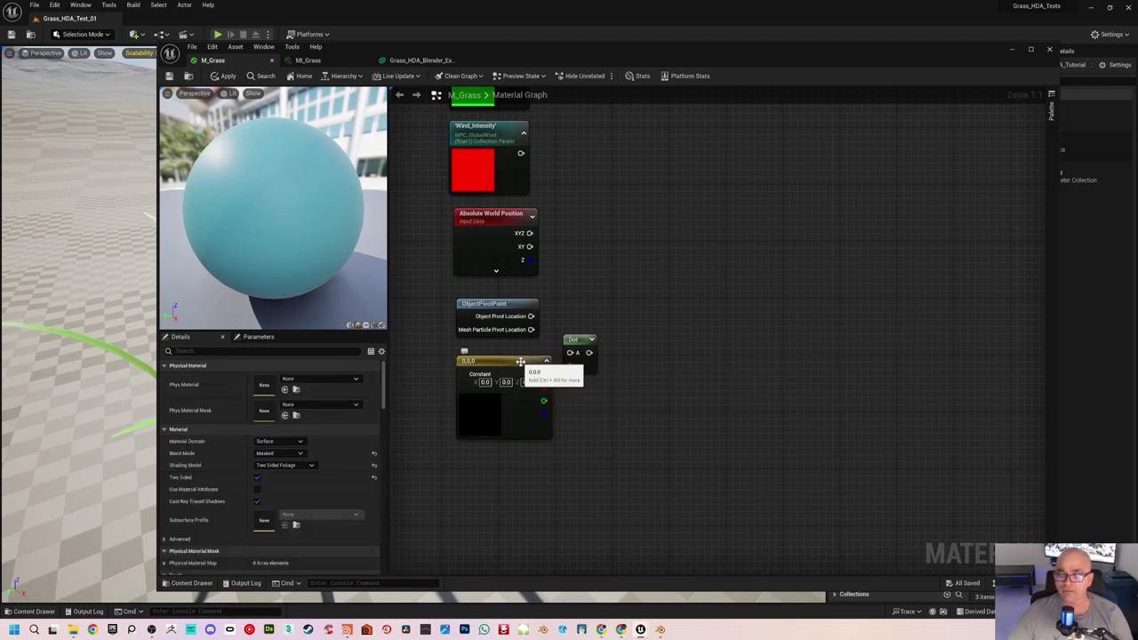
pyautogui.moveTo(520, 361); pyautogui.dragTo(505, 362)
pyautogui.click(496, 383)
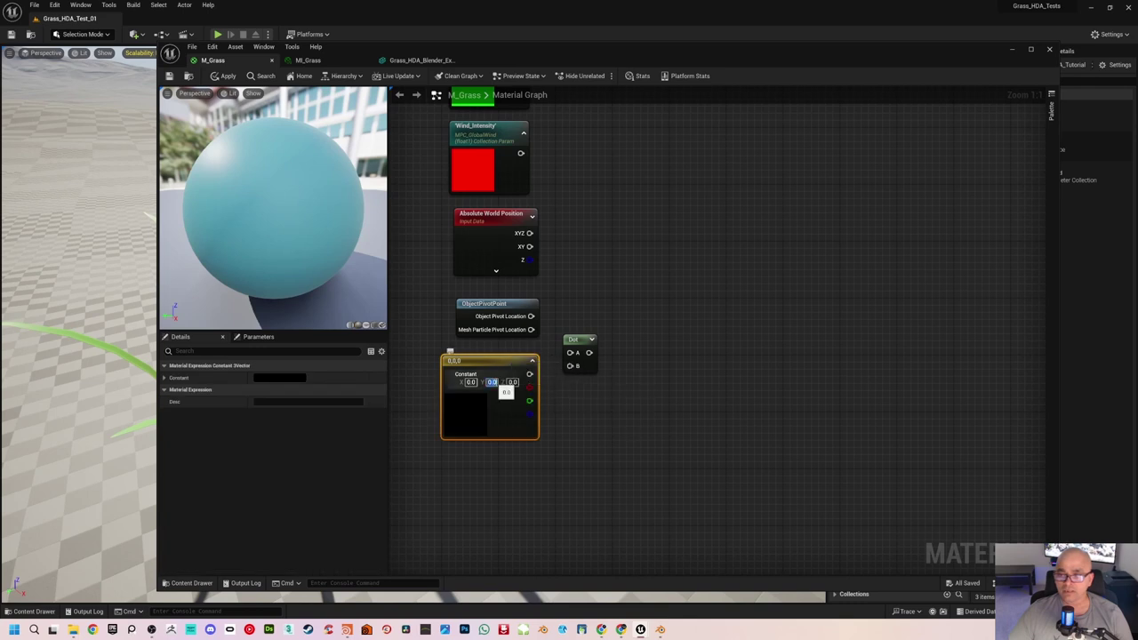
pyautogui.write('1')
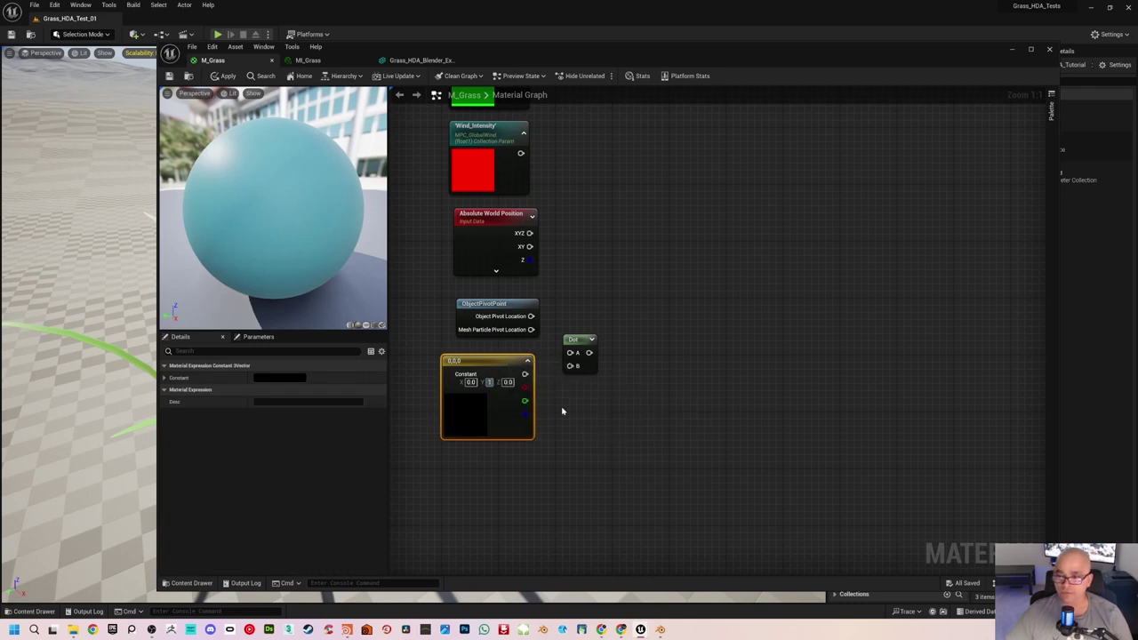
pyautogui.press('Return')
pyautogui.click(562, 411)
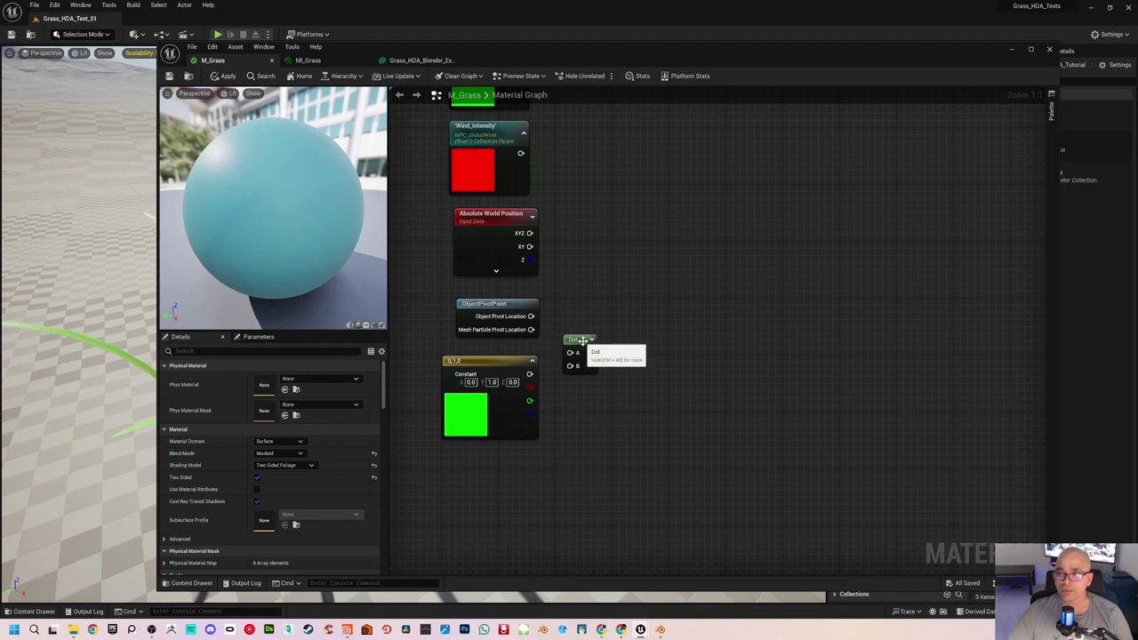
# Step: Delete the old Dot node and add a fresh Dot node from the 'dot' search
pyautogui.moveTo(578, 339); pyautogui.dragTo(585, 339)
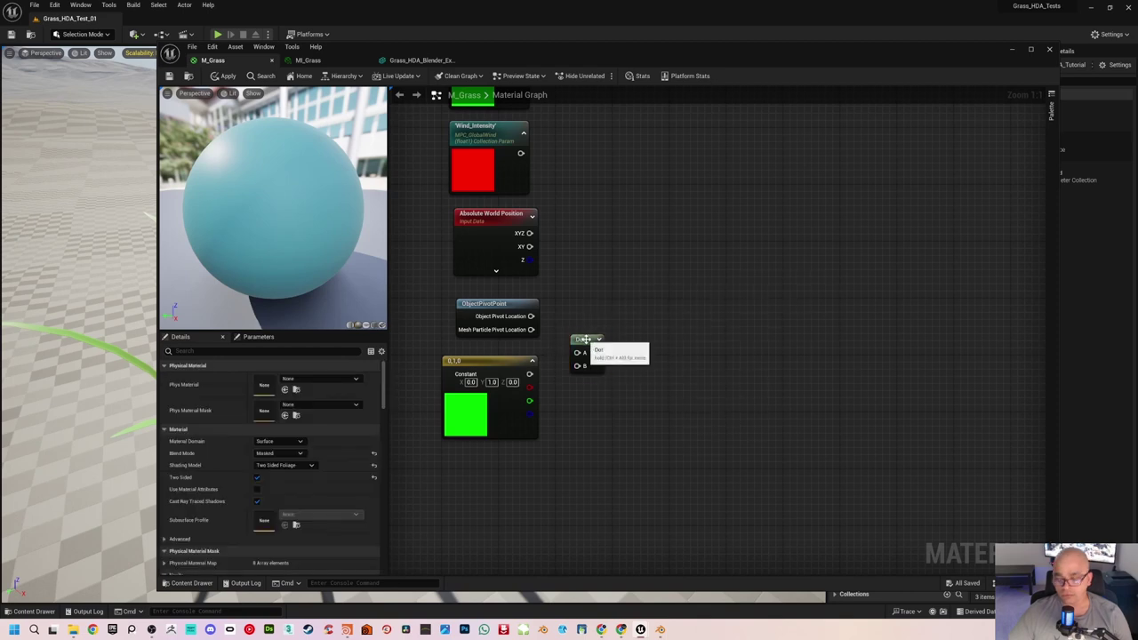
pyautogui.click(585, 339)
pyautogui.press('Delete')
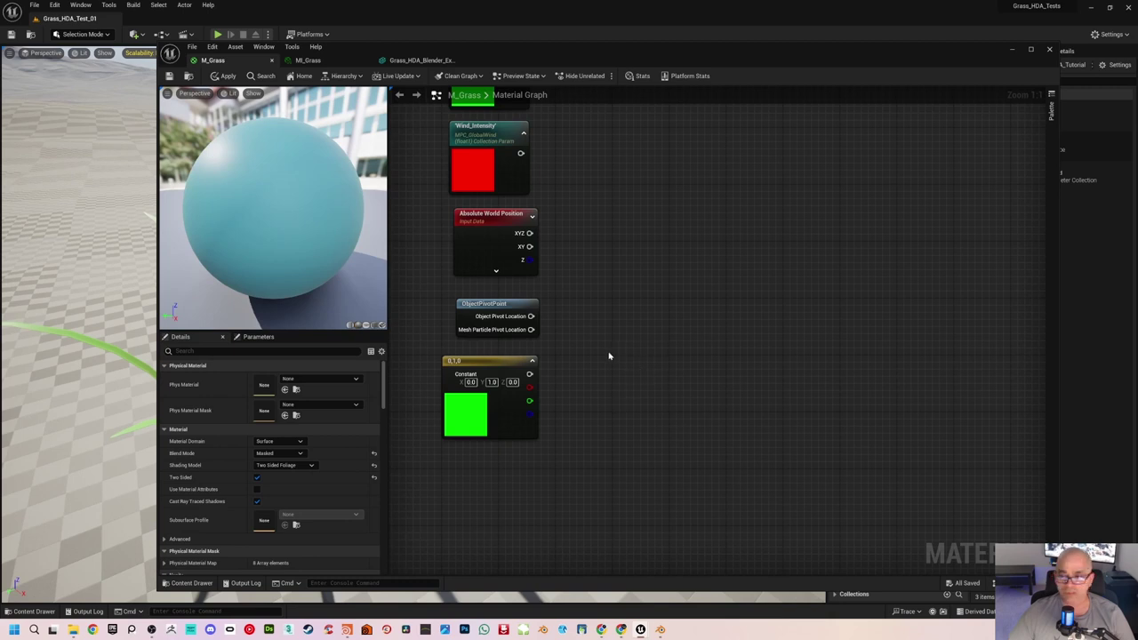
pyautogui.rightClick(562, 356)
pyautogui.write('d')
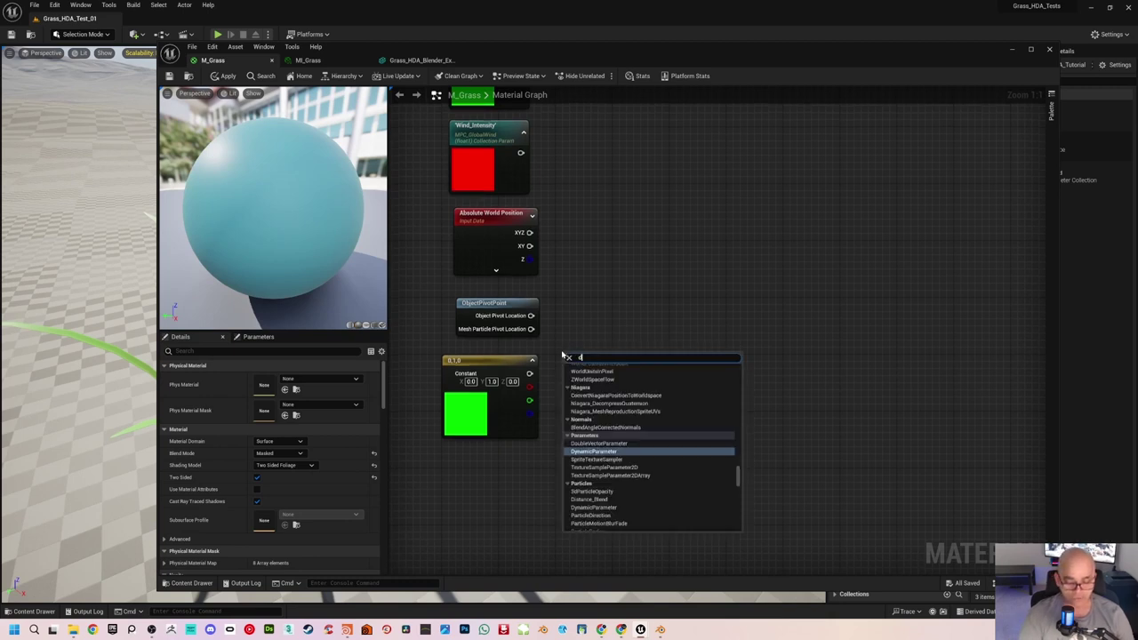
pyautogui.write('ot')
pyautogui.press('Return')
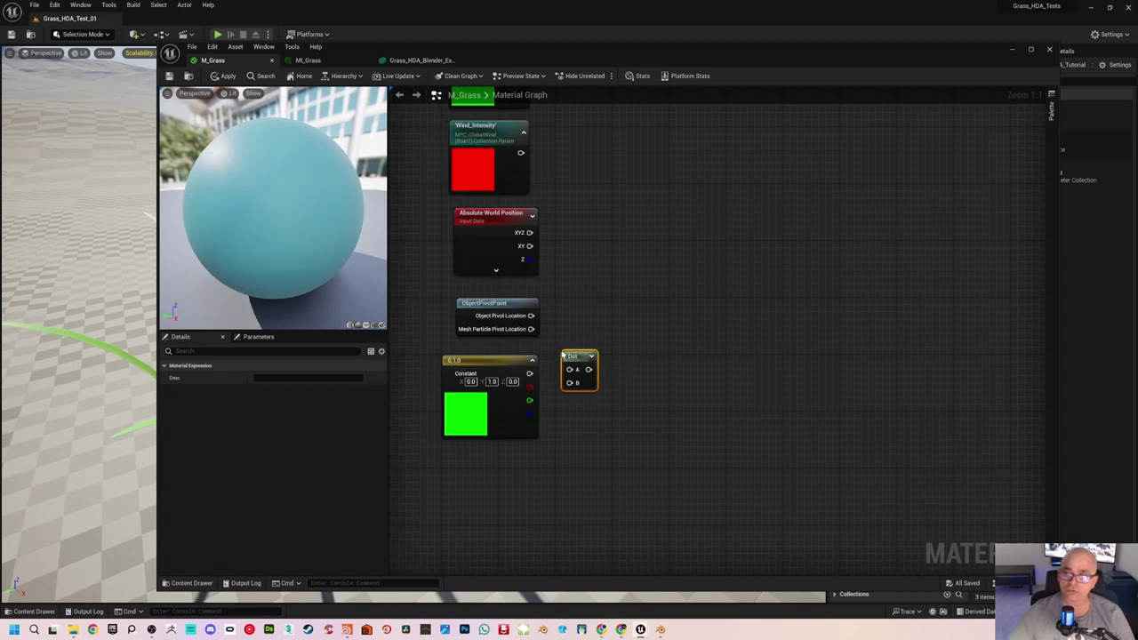
pyautogui.moveTo(574, 356); pyautogui.dragTo(574, 352)
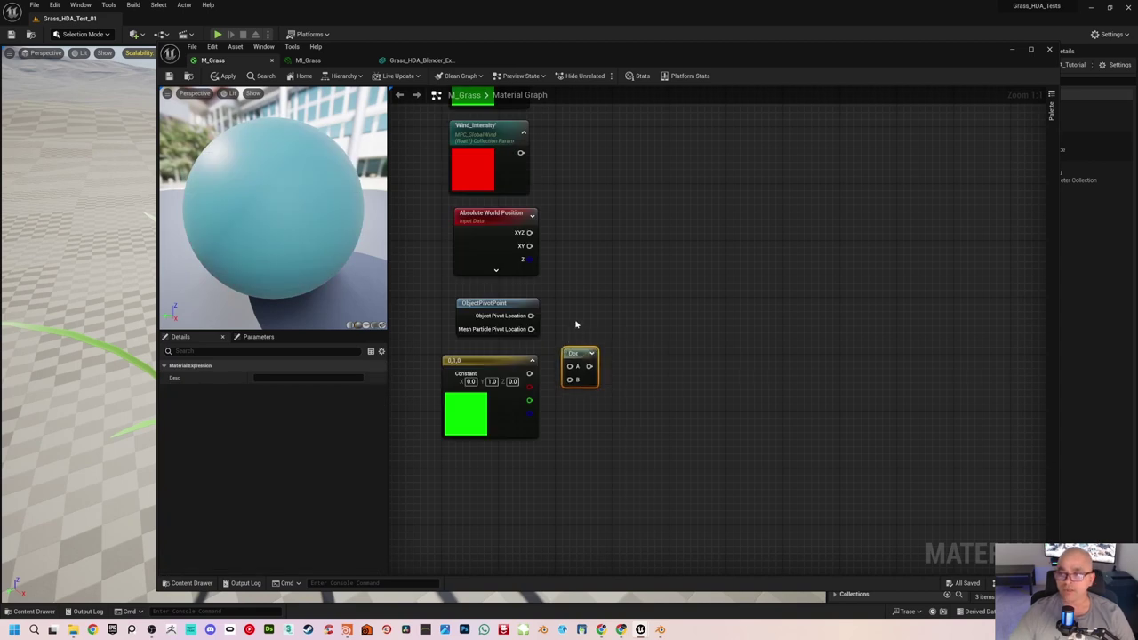
pyautogui.click(575, 325)
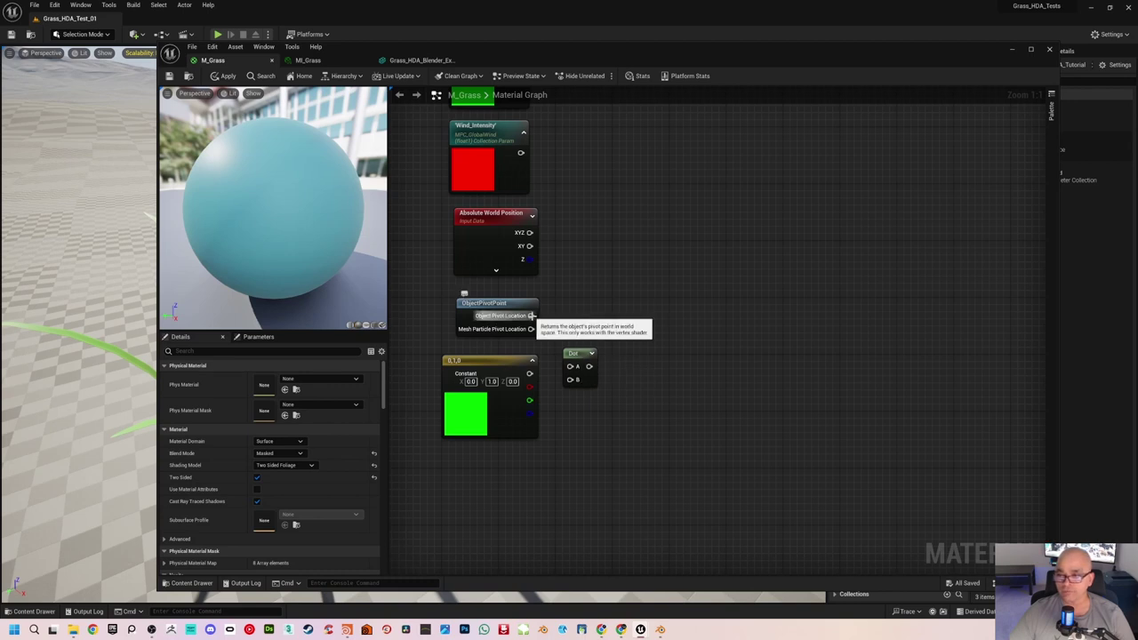
# Step: Wire Object Pivot Location into the Dot node's A input
pyautogui.moveTo(531, 315); pyautogui.dragTo(575, 347)
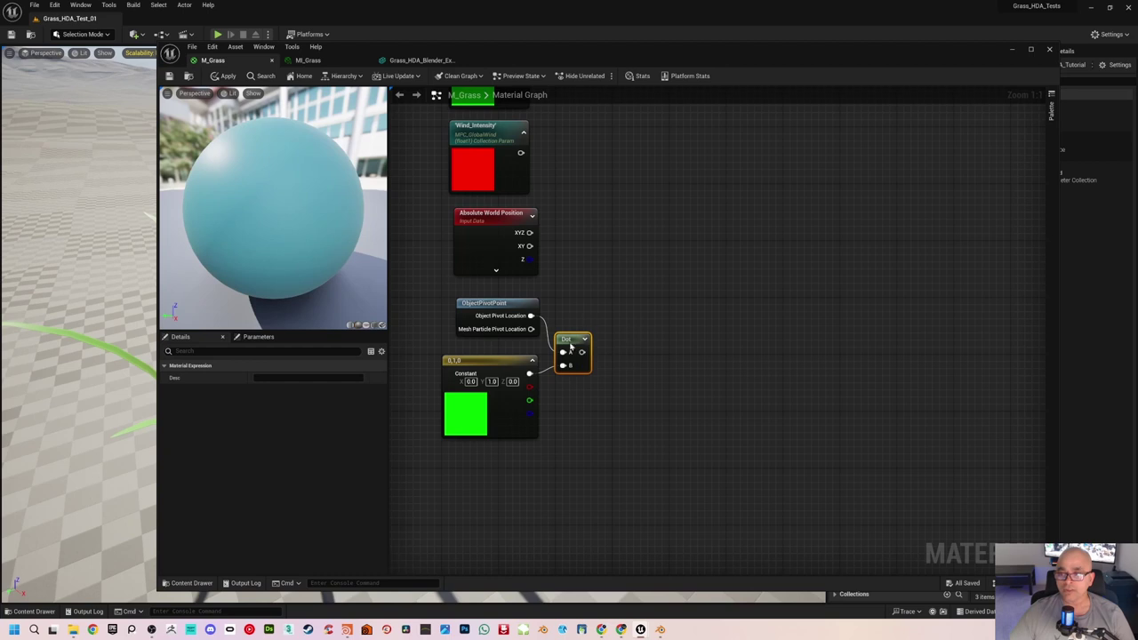
pyautogui.click(604, 354)
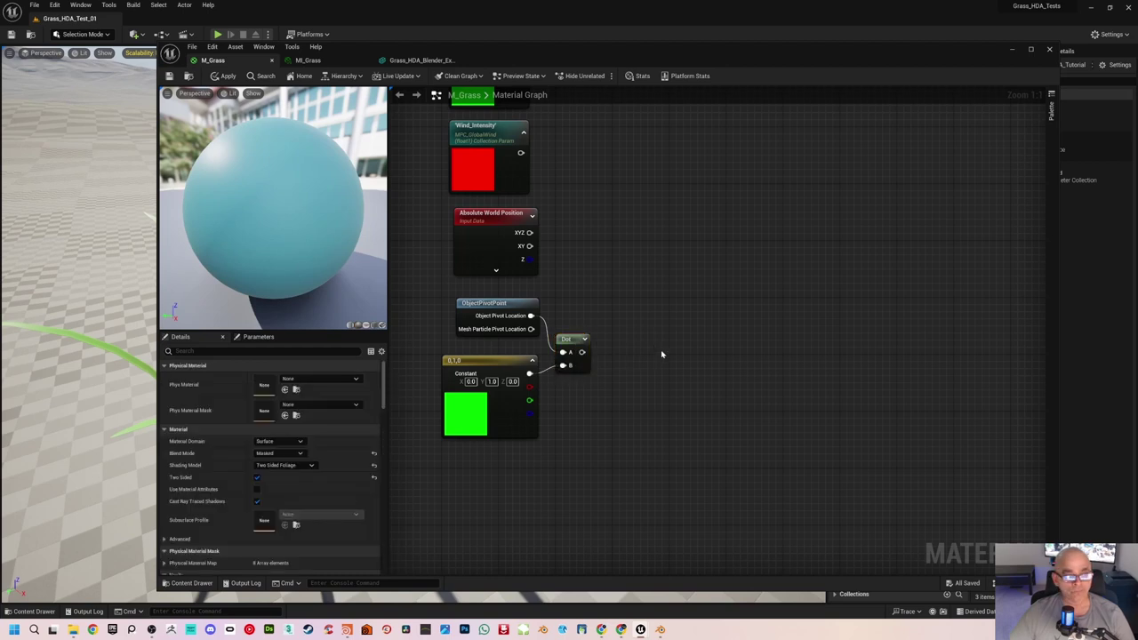
pyautogui.moveTo(659, 354); pyautogui.dragTo(623, 350, button='right')
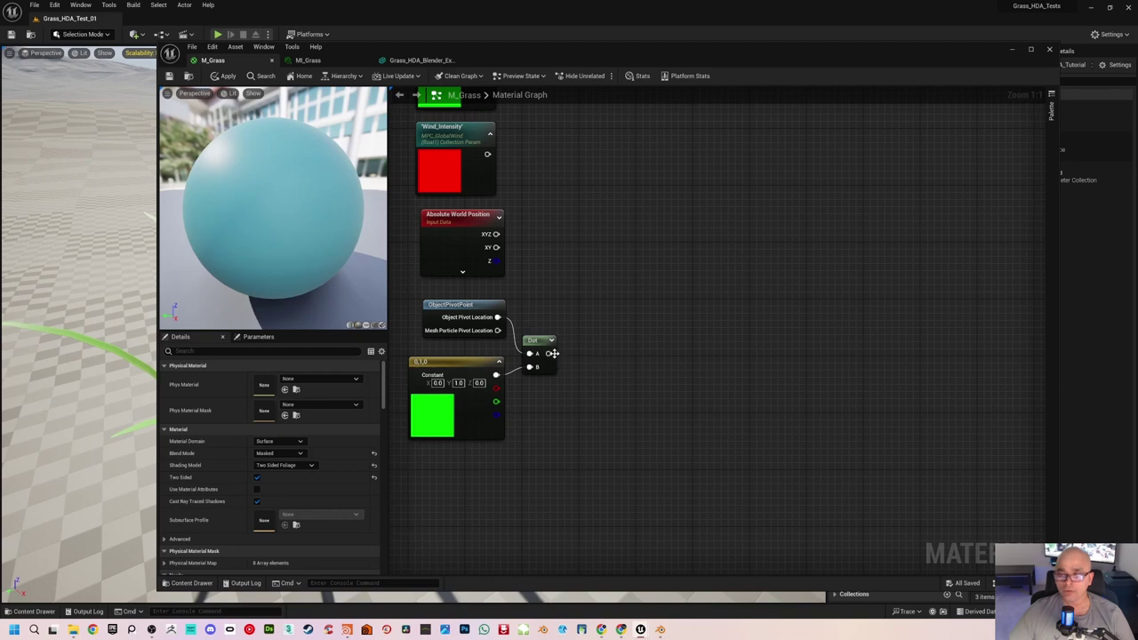
# Step: Feed the Dot result into a new Divide node with B set to 4
pyautogui.moveTo(549, 354); pyautogui.dragTo(589, 358)
pyautogui.write('divide')
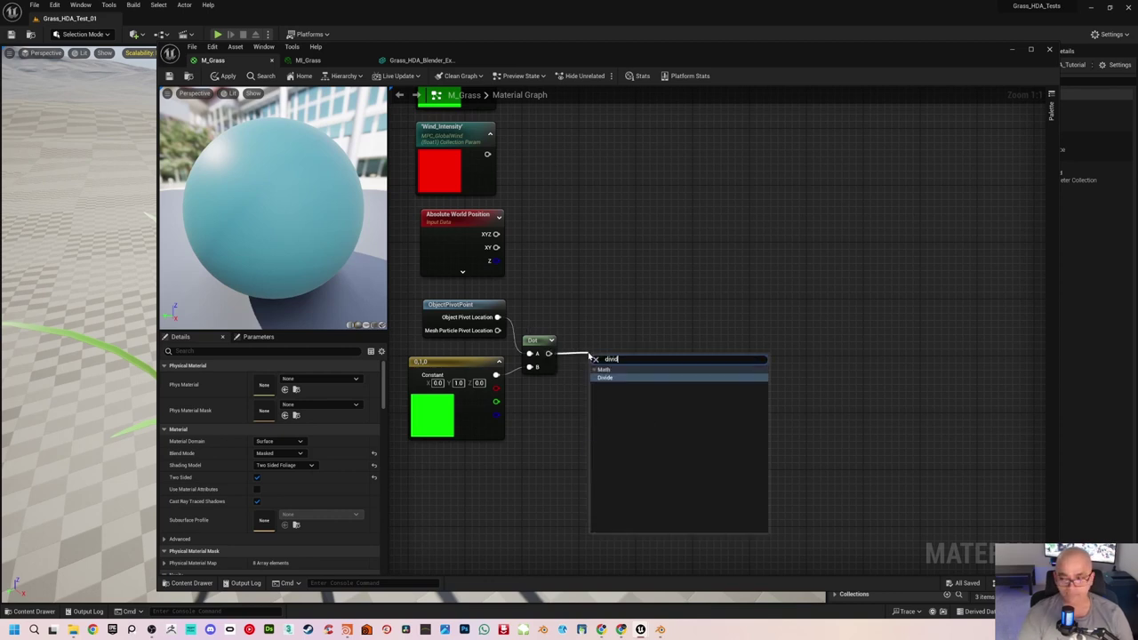
pyautogui.press('Return')
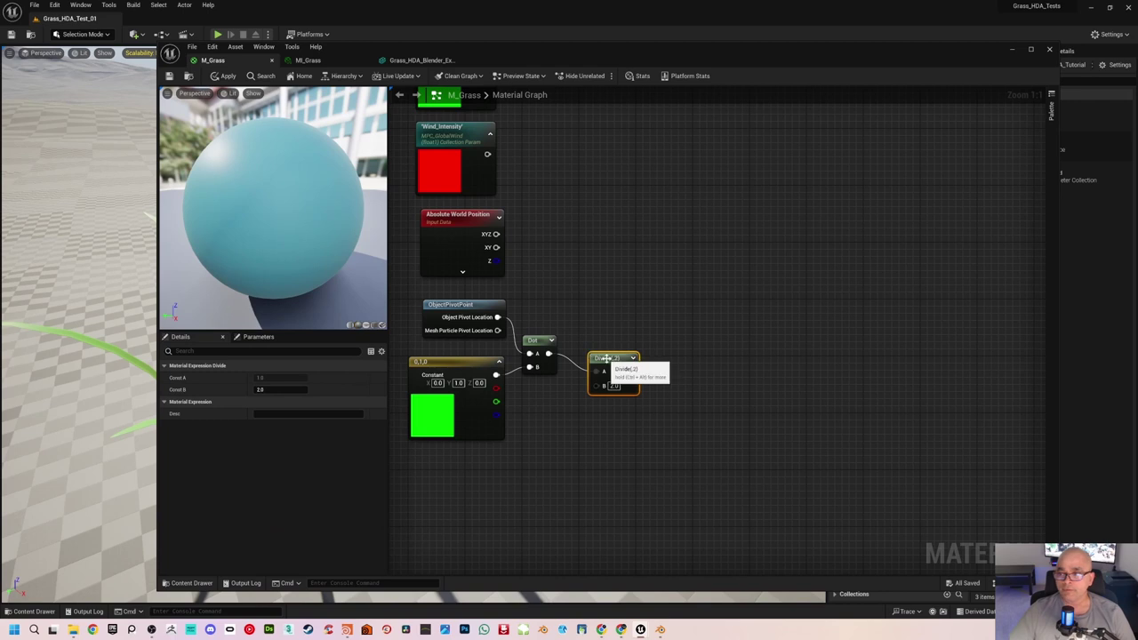
pyautogui.moveTo(609, 378); pyautogui.dragTo(593, 361)
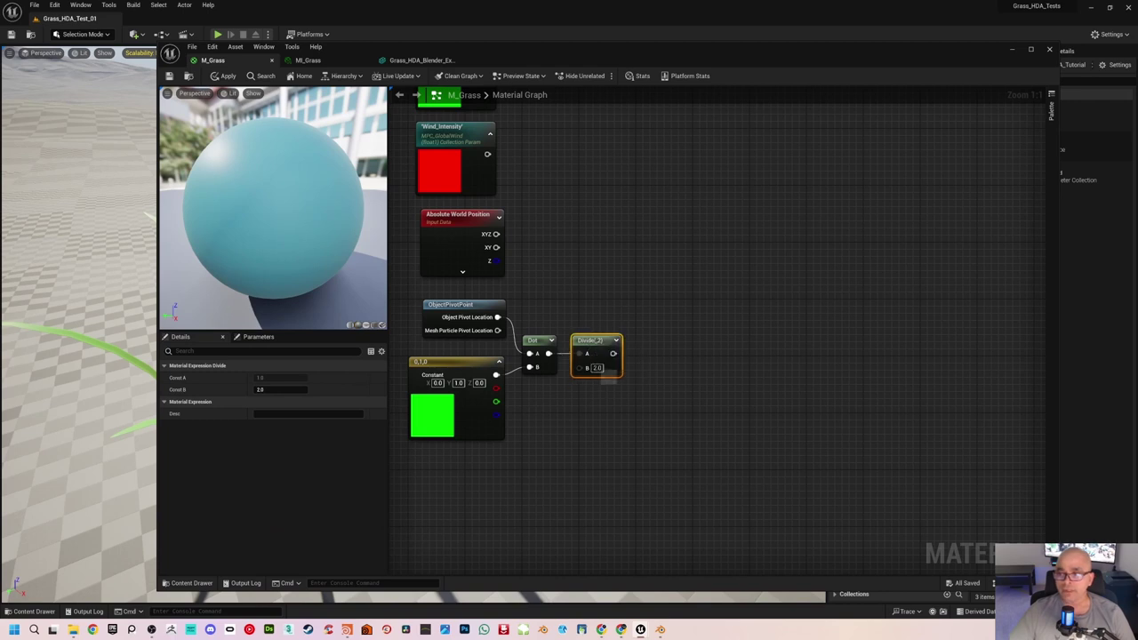
pyautogui.click(598, 368)
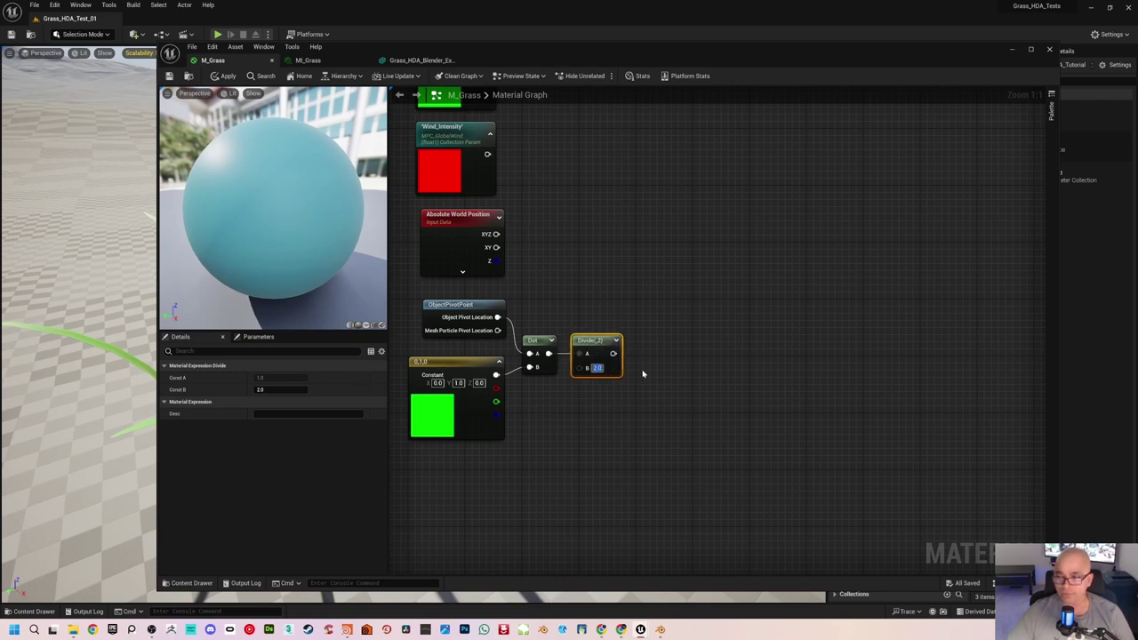
pyautogui.write('4')
pyautogui.click(643, 374)
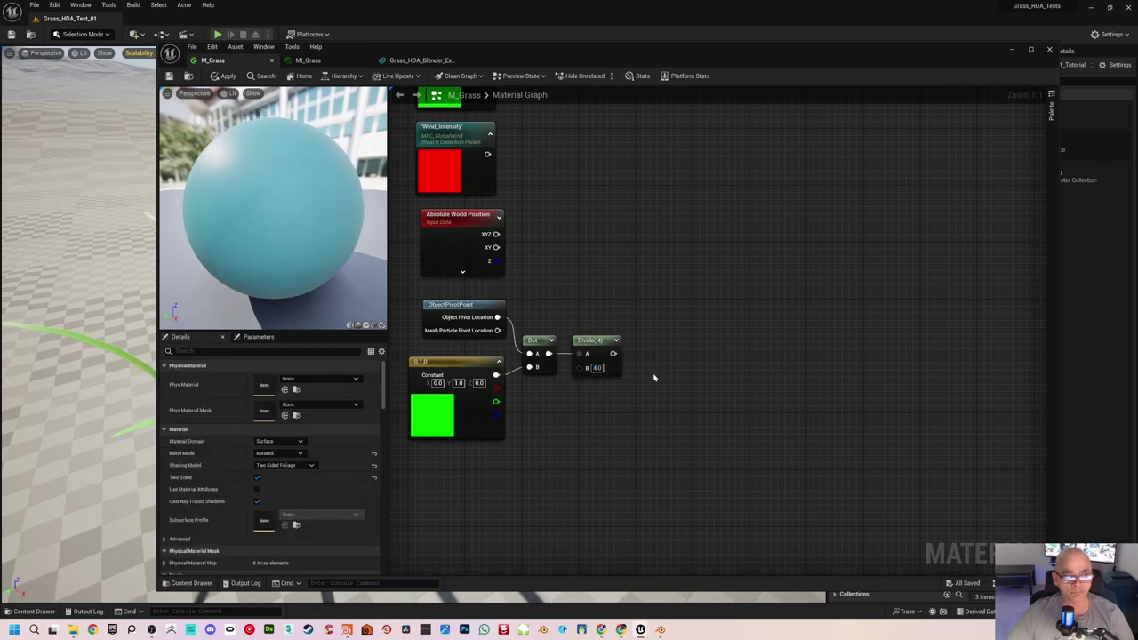
pyautogui.moveTo(661, 386); pyautogui.dragTo(639, 376, button='right')
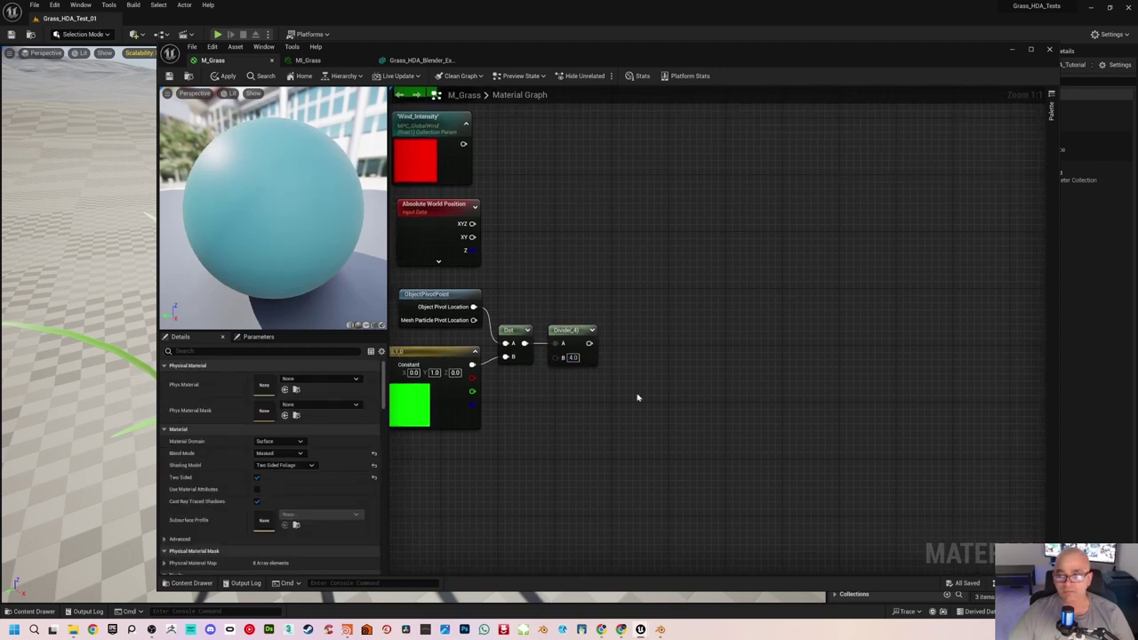
pyautogui.moveTo(574, 297); pyautogui.dragTo(597, 306, button='right')
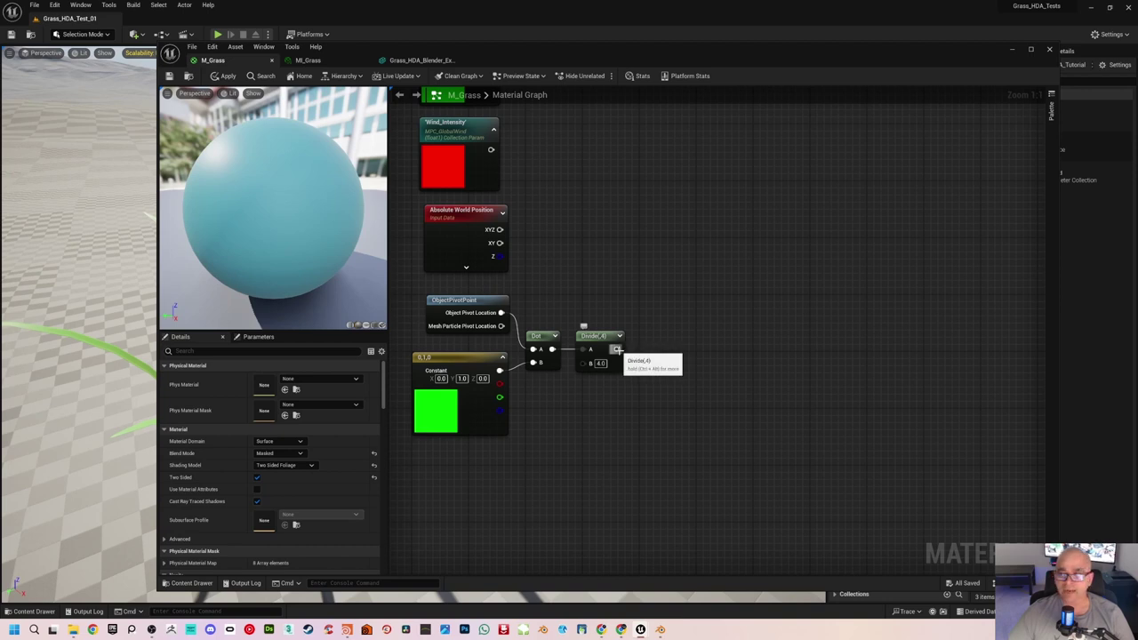
# Step: Create an Add node from the Divide output and place it beside Divide
pyautogui.moveTo(615, 349); pyautogui.dragTo(649, 385)
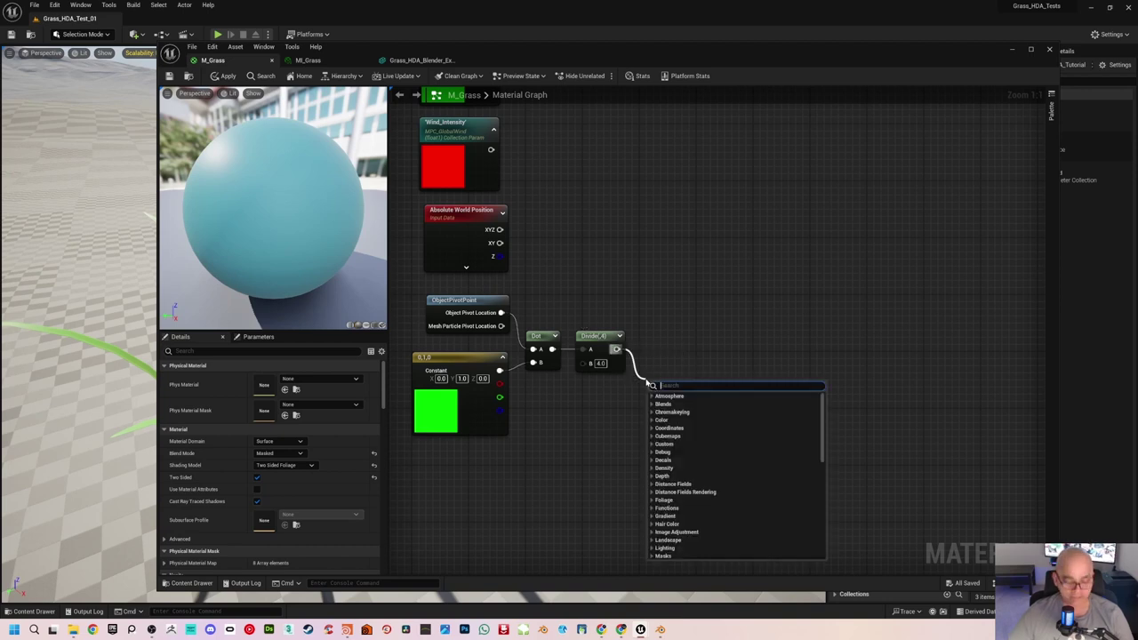
pyautogui.write('add')
pyautogui.press('Return')
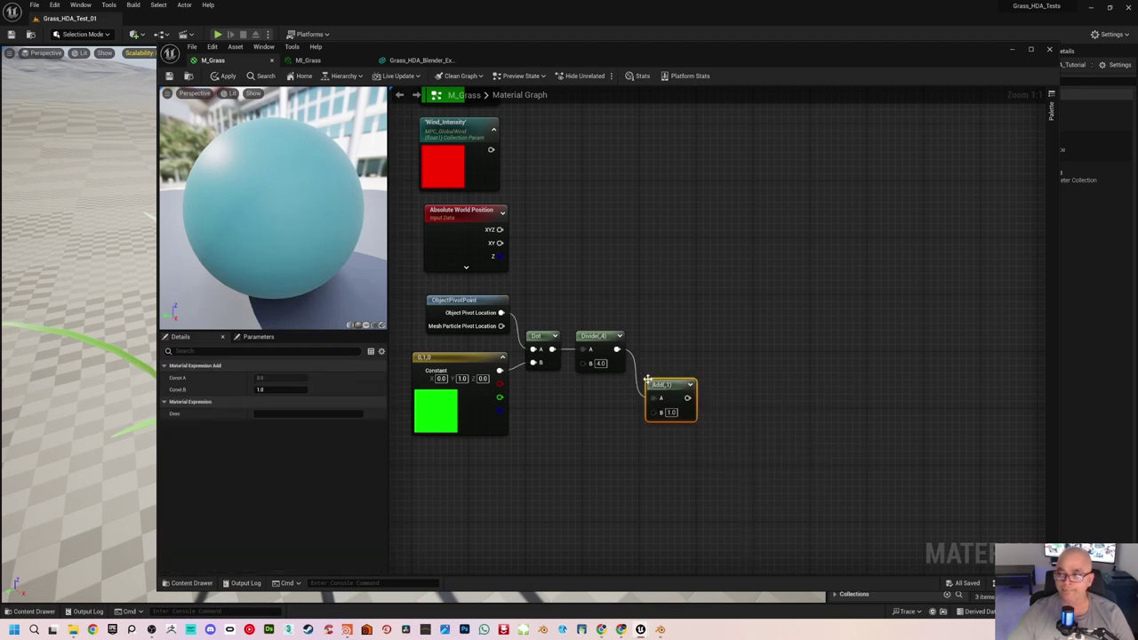
pyautogui.moveTo(663, 384); pyautogui.dragTo(655, 358)
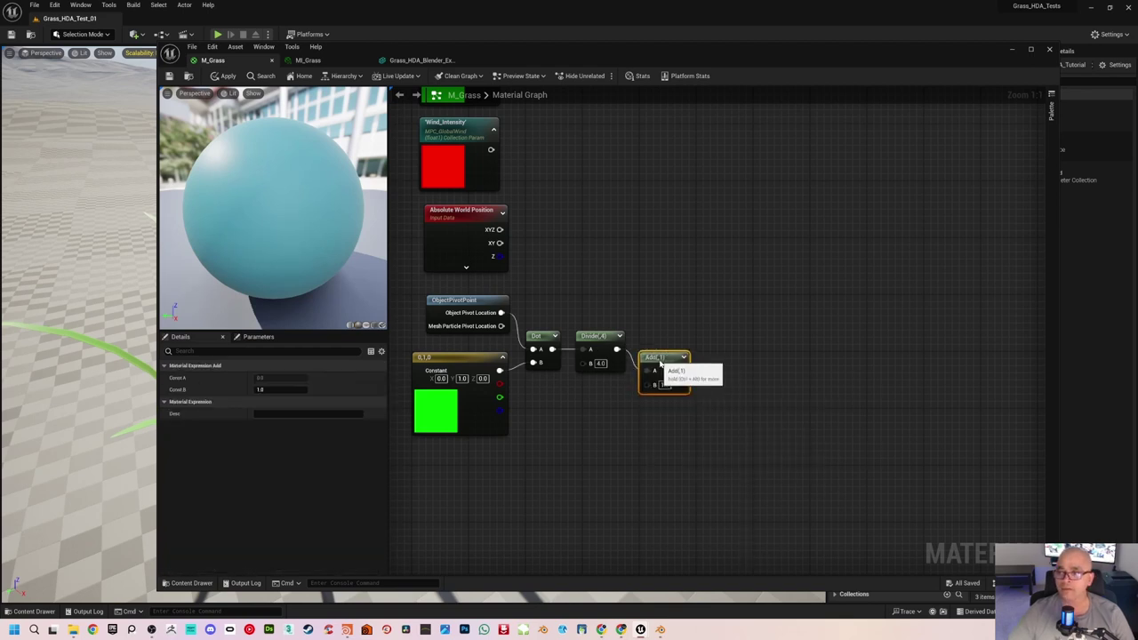
# Step: Add a Time node and connect it to the Add node's B input
pyautogui.click(587, 401)
pyautogui.rightClick(567, 403)
pyautogui.write('t')
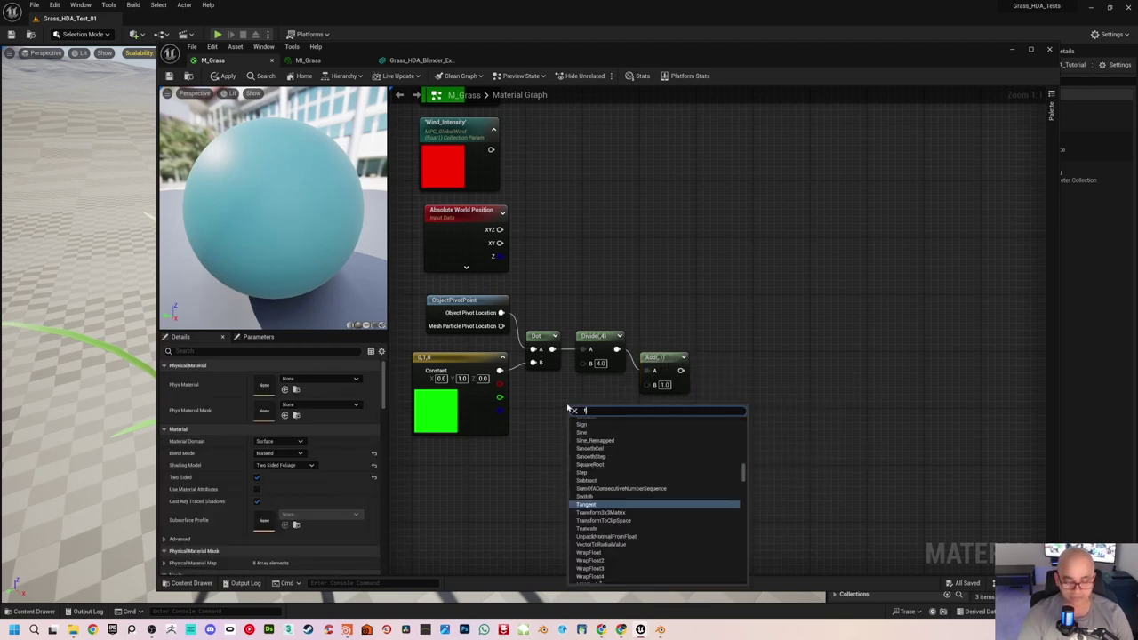
pyautogui.write('ime')
pyautogui.press('Return')
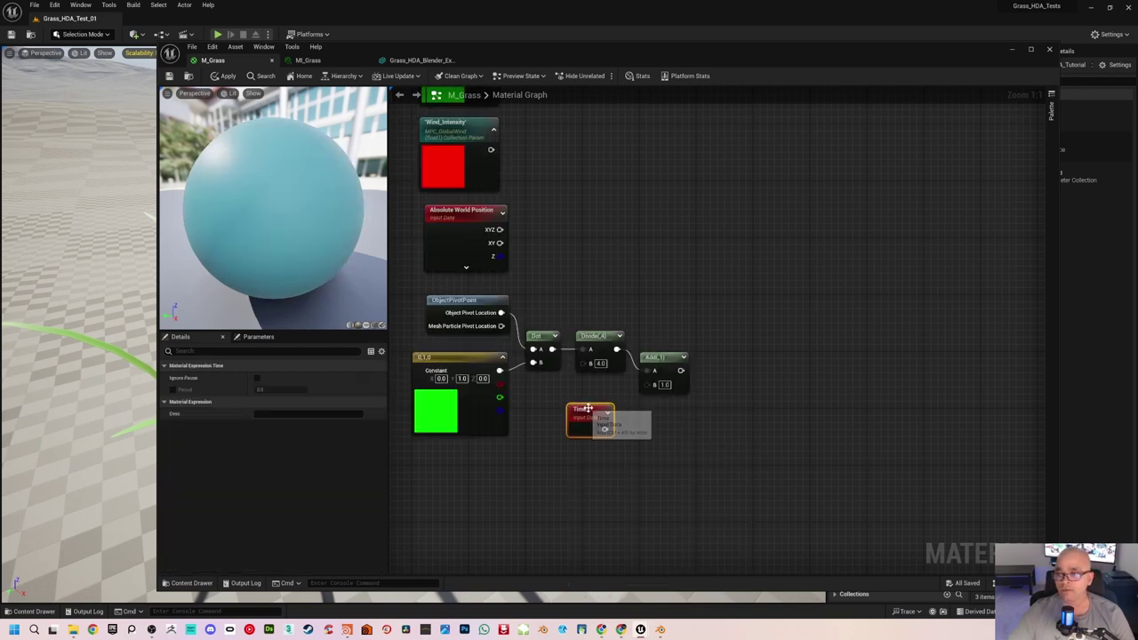
pyautogui.click(631, 435)
pyautogui.moveTo(629, 433); pyautogui.dragTo(638, 452, button='right')
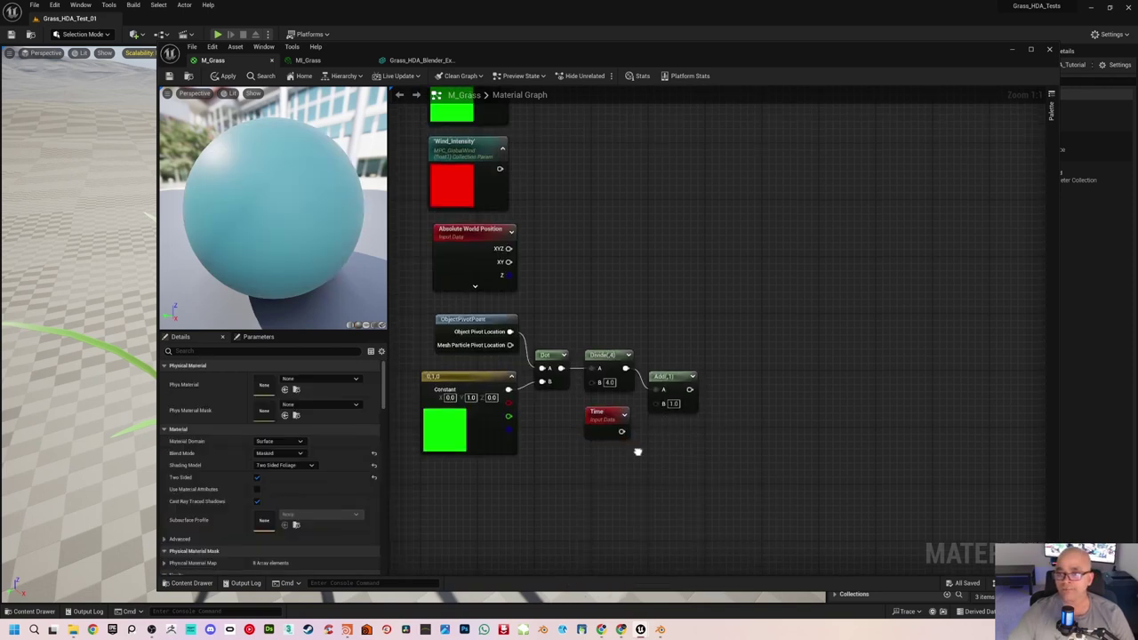
pyautogui.moveTo(663, 257); pyautogui.dragTo(641, 252, button='right')
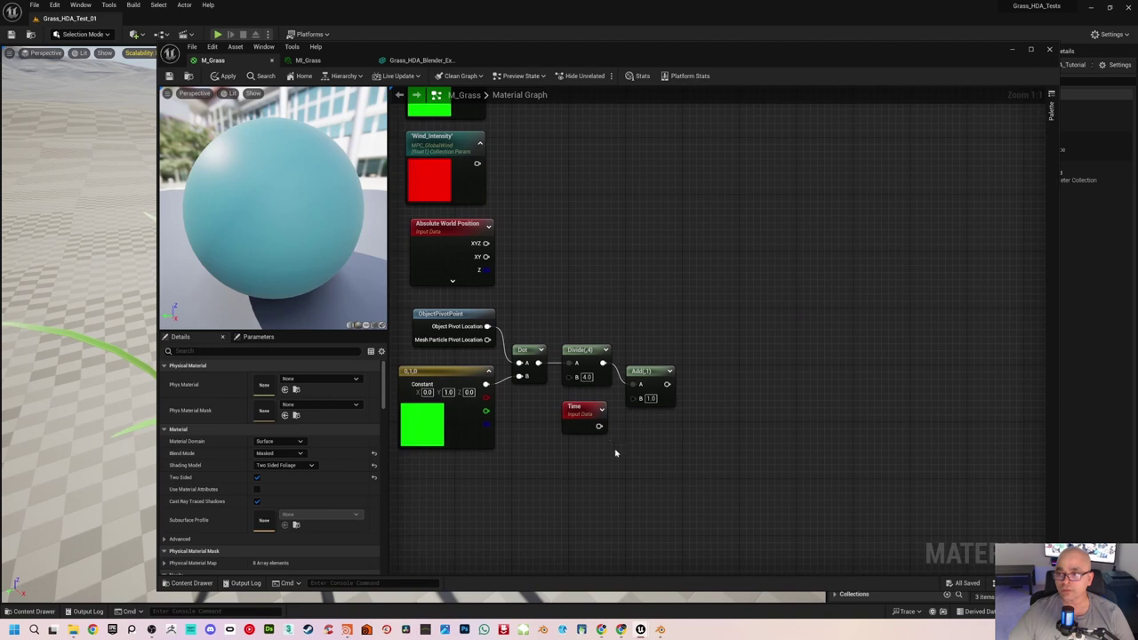
pyautogui.moveTo(599, 428); pyautogui.dragTo(640, 398)
pyautogui.moveTo(626, 321); pyautogui.dragTo(642, 319, button='right')
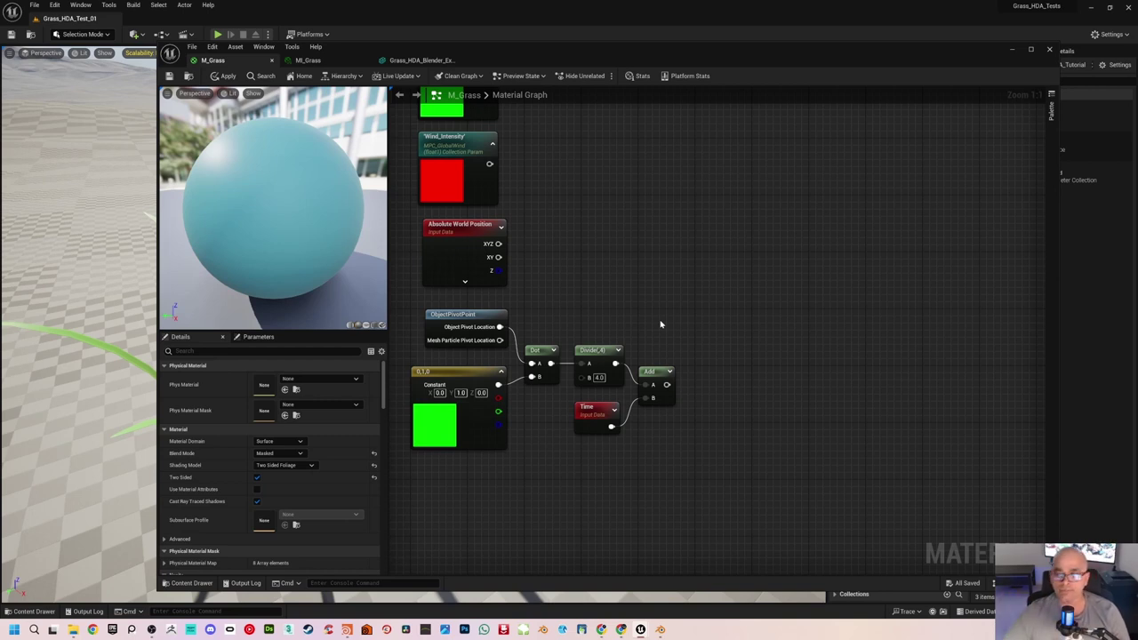
pyautogui.moveTo(684, 330); pyautogui.dragTo(632, 313, button='right')
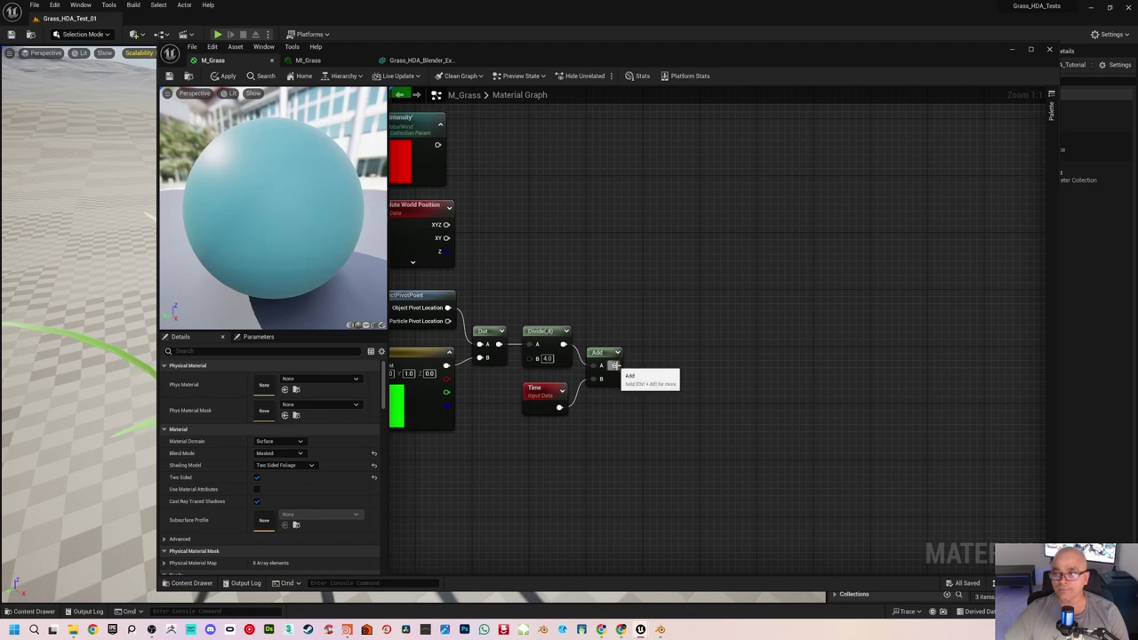
# Step: Create a Multiply node from the Add output, then drop a Constant node below
pyautogui.moveTo(616, 365); pyautogui.dragTo(651, 371)
pyautogui.write('multiply')
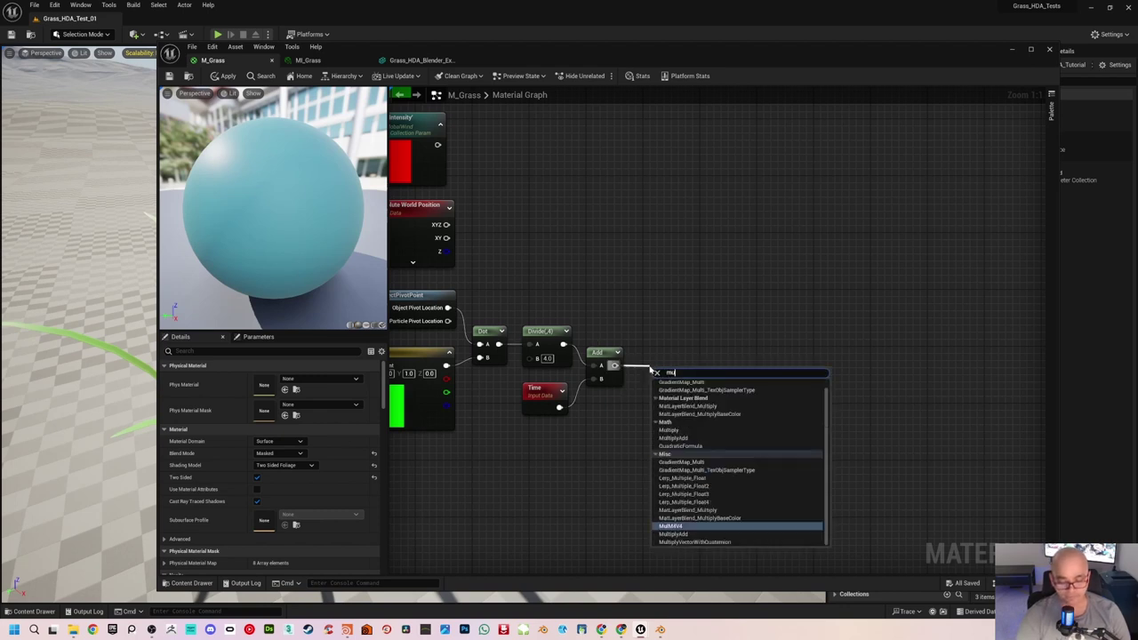
pyautogui.press('Return')
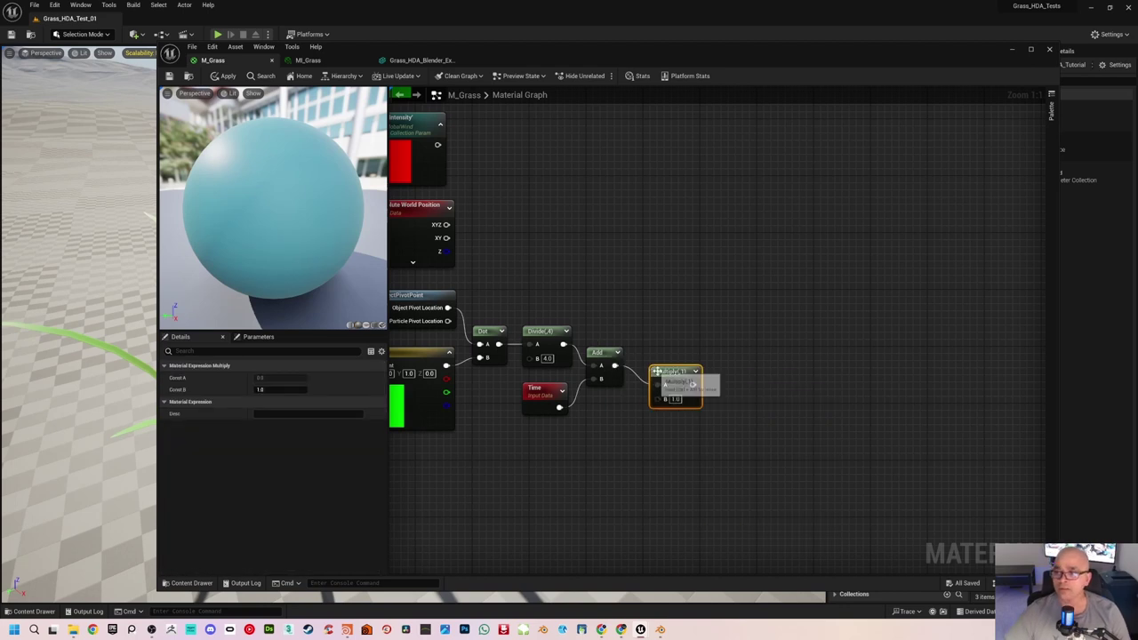
pyautogui.moveTo(650, 371); pyautogui.dragTo(635, 352)
pyautogui.click(595, 434)
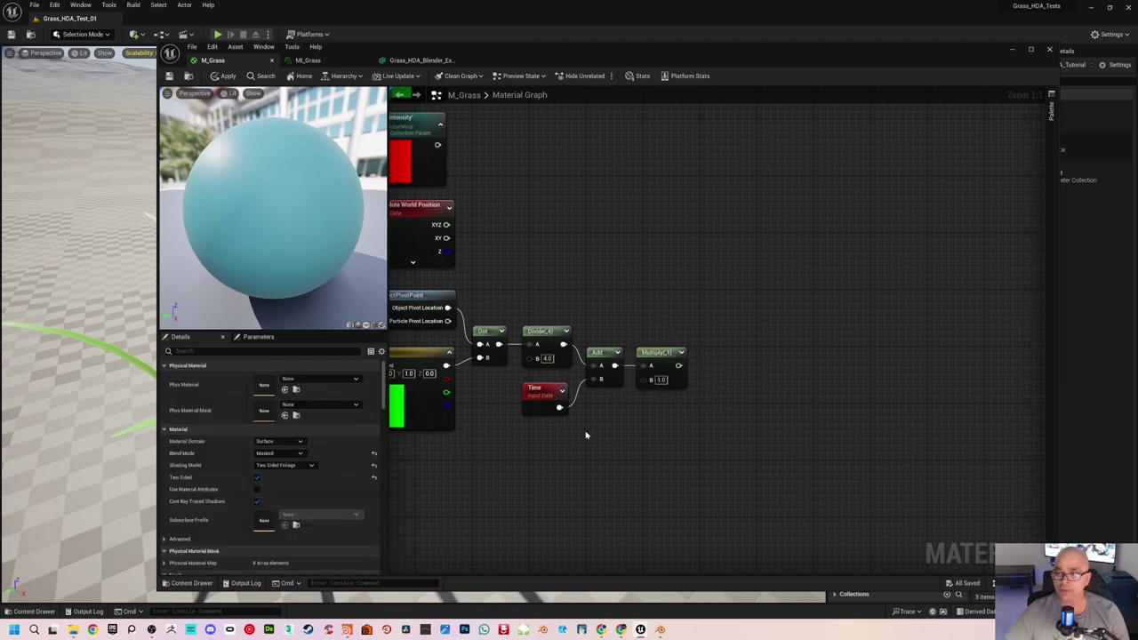
pyautogui.press('1')
pyautogui.click(586, 435)
# Step: Convert the constant to a SwaySpeed parameter in group WindControls, sort priority 1
pyautogui.rightClick(605, 435)
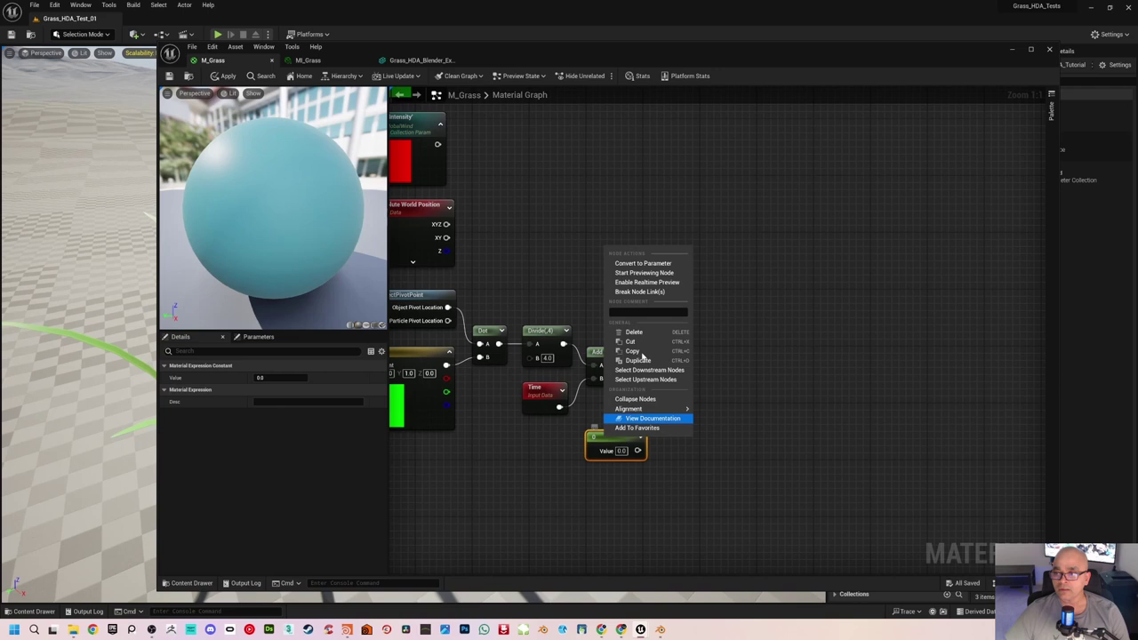
pyautogui.click(642, 263)
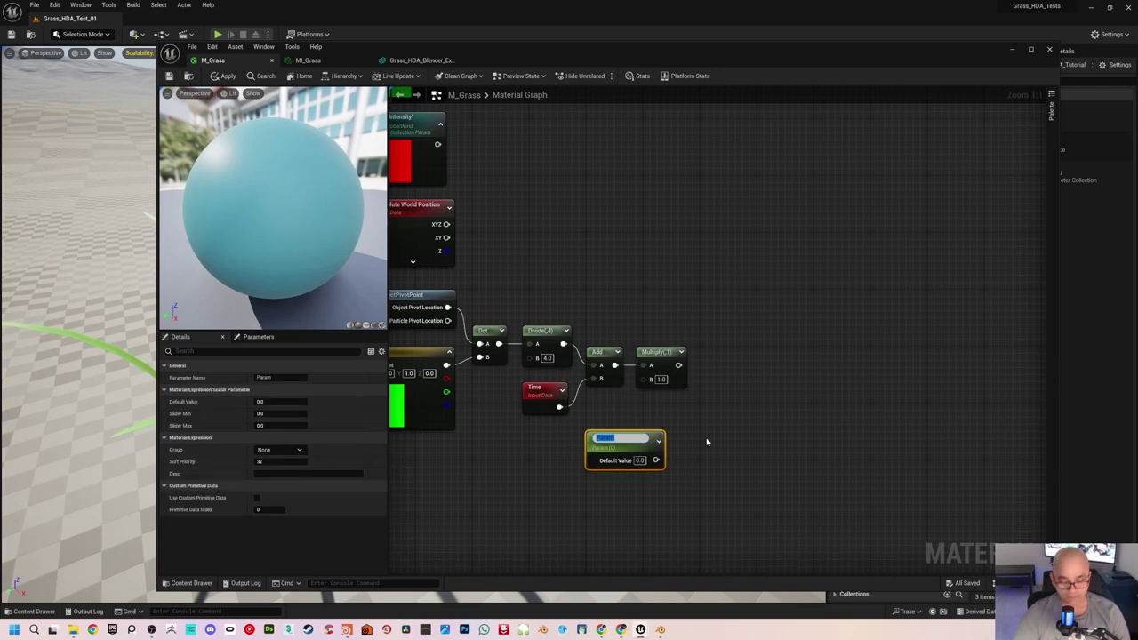
pyautogui.write('Sway')
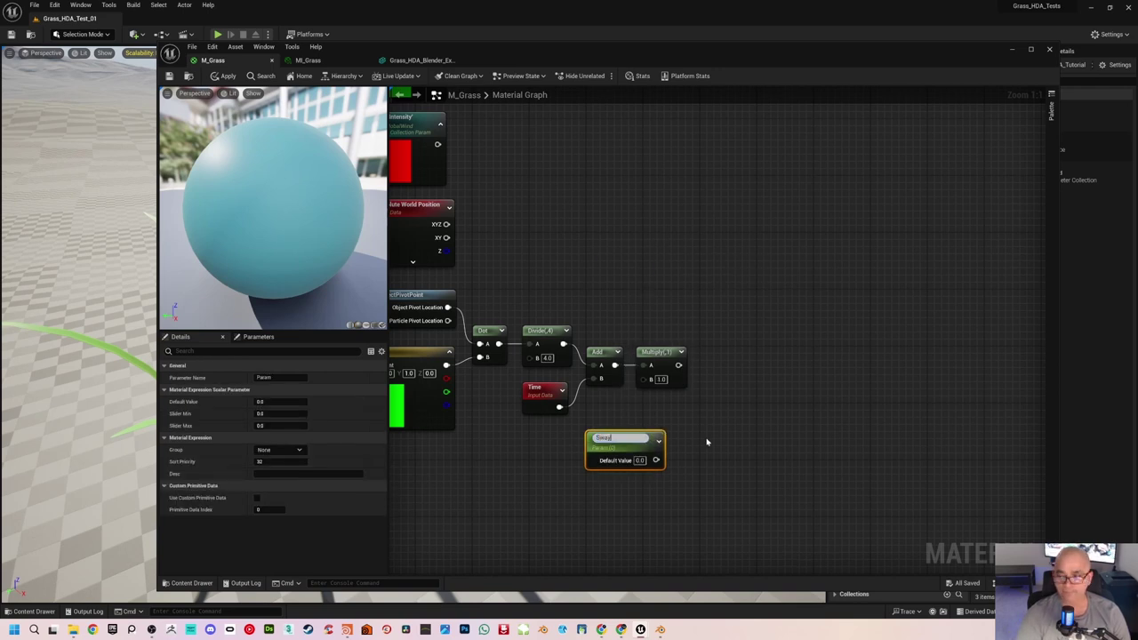
pyautogui.write('Speed')
pyautogui.press('Return')
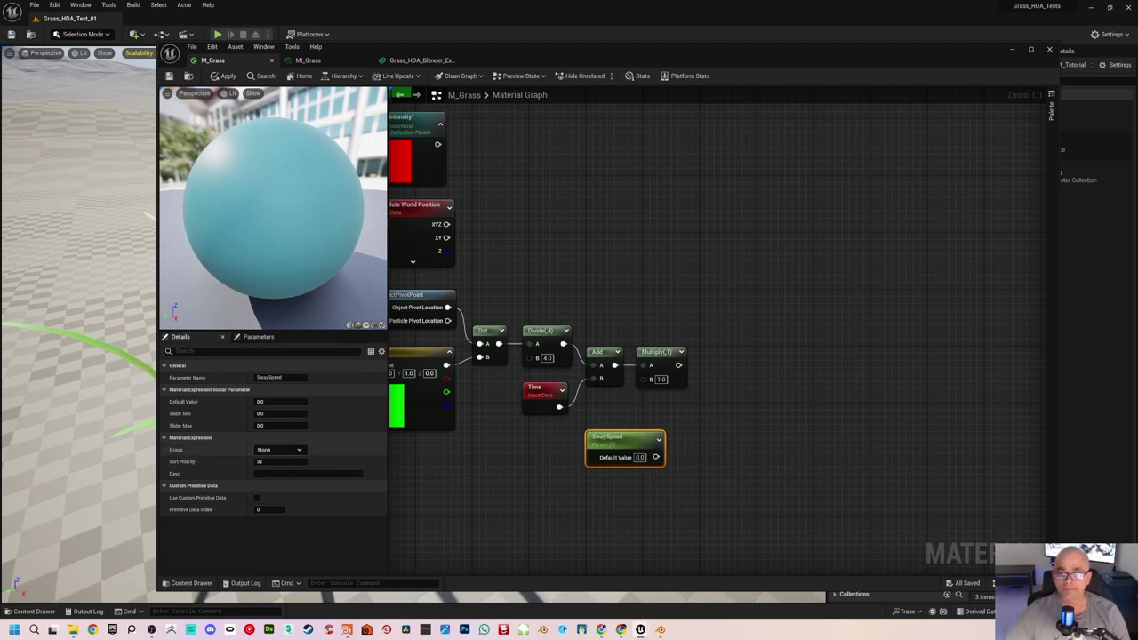
pyautogui.click(254, 451)
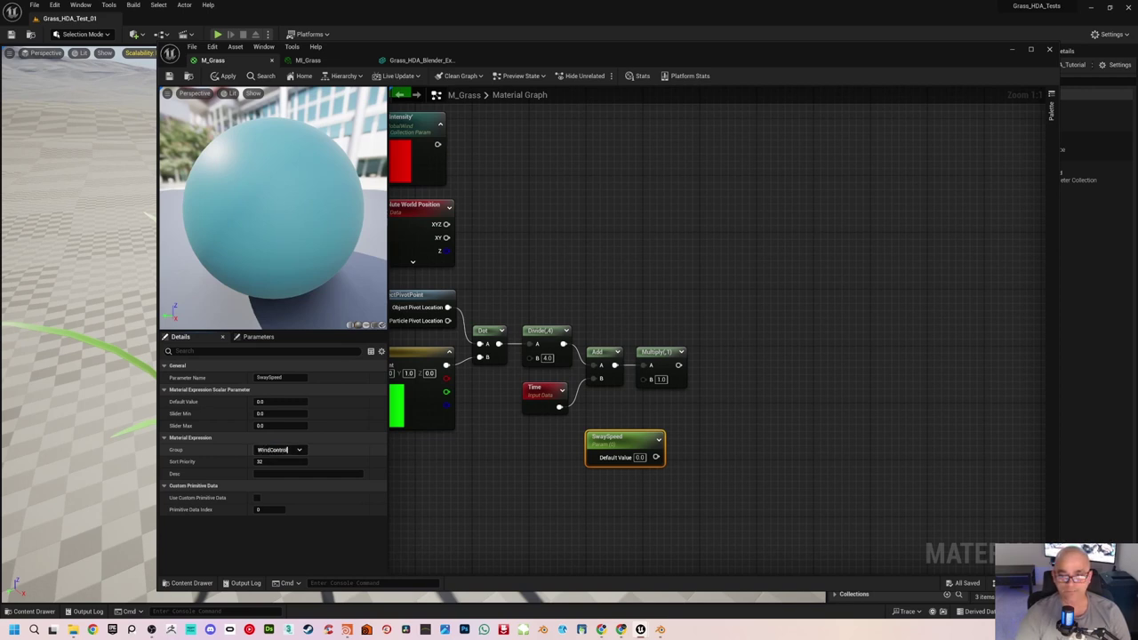
pyautogui.click(268, 462)
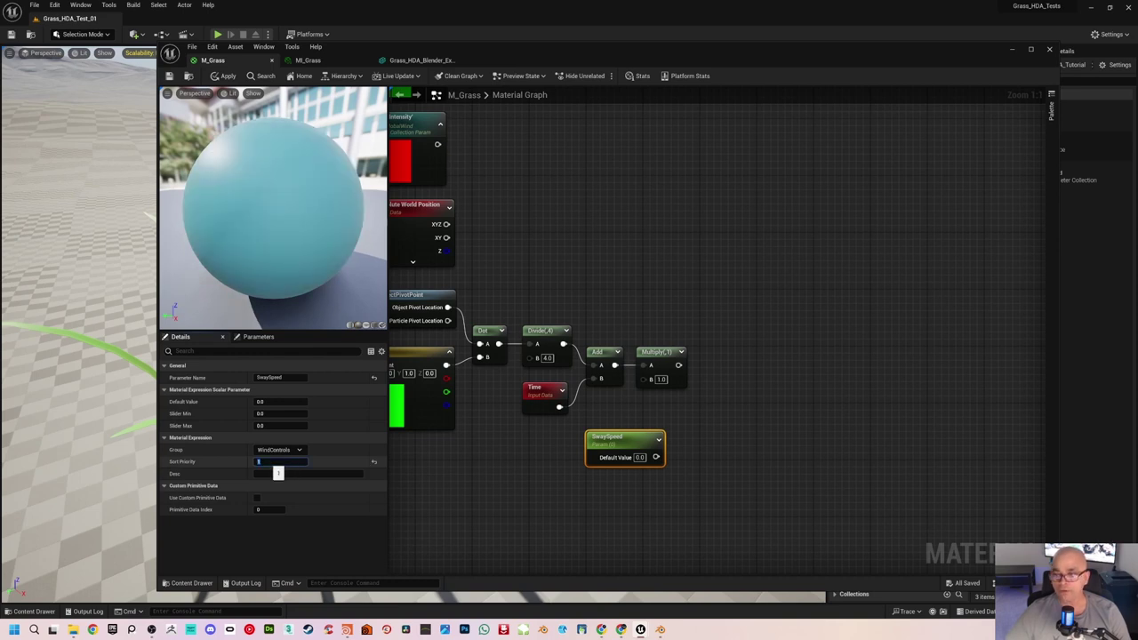
# Step: Set SwaySpeed's default to 0.5 and wire it into Multiply's B input
pyautogui.moveTo(637, 442); pyautogui.dragTo(594, 436)
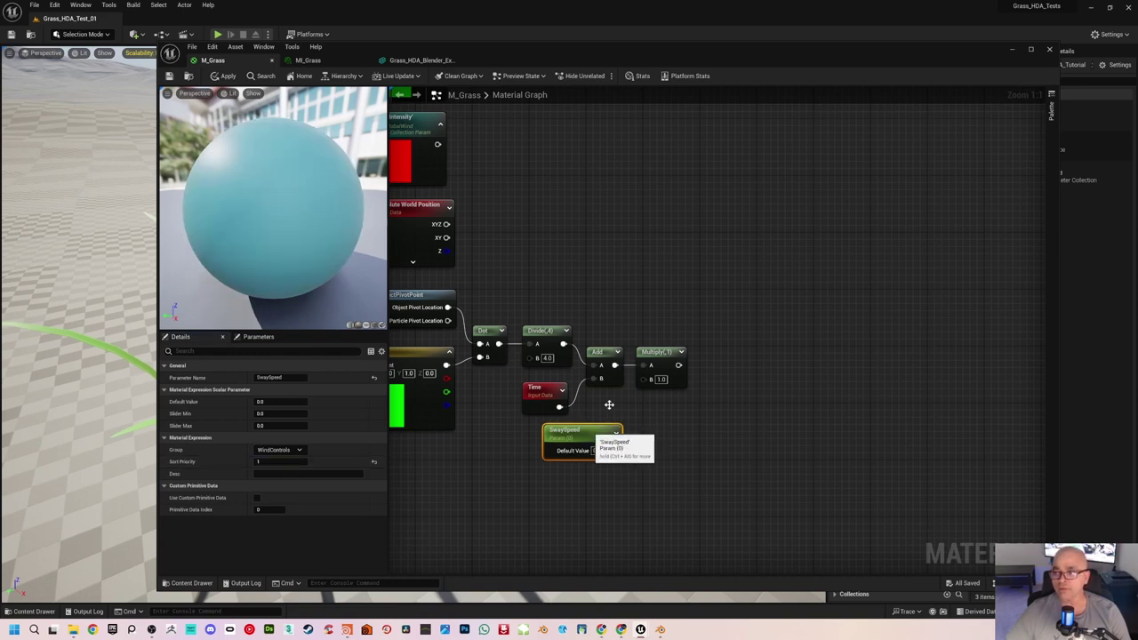
pyautogui.click(610, 404)
pyautogui.click(598, 451)
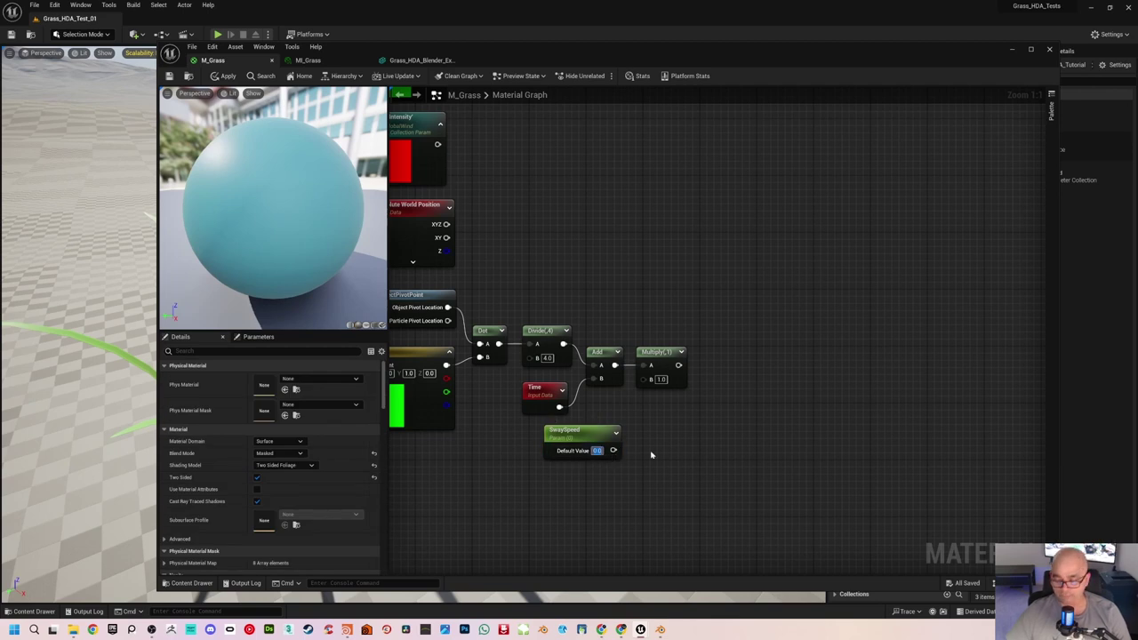
pyautogui.write('0.5')
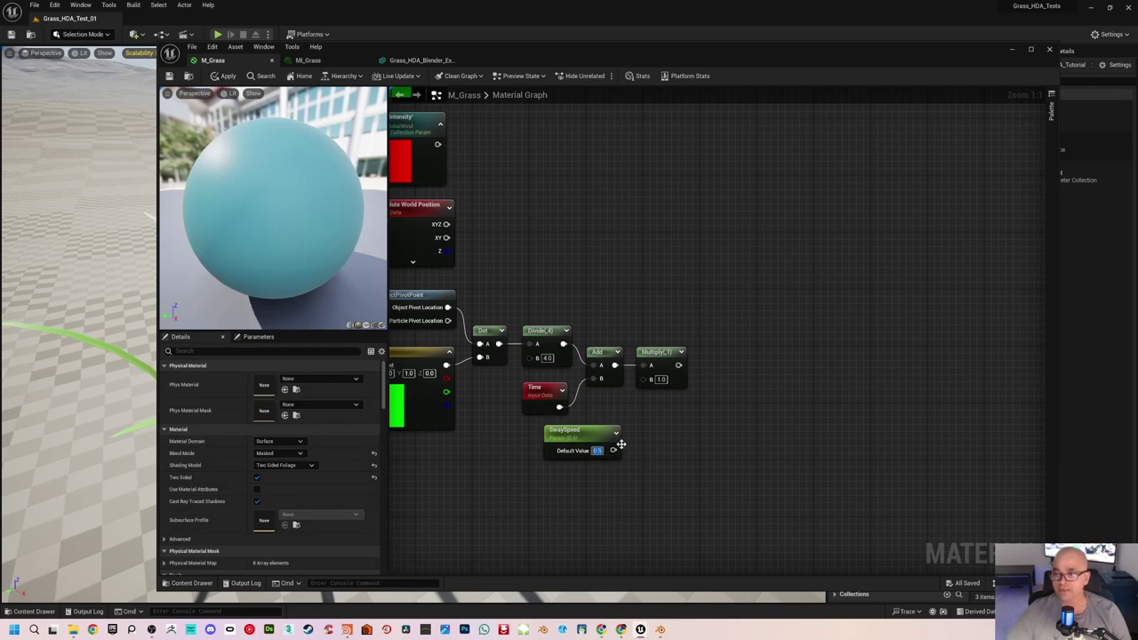
pyautogui.moveTo(613, 450); pyautogui.dragTo(651, 379)
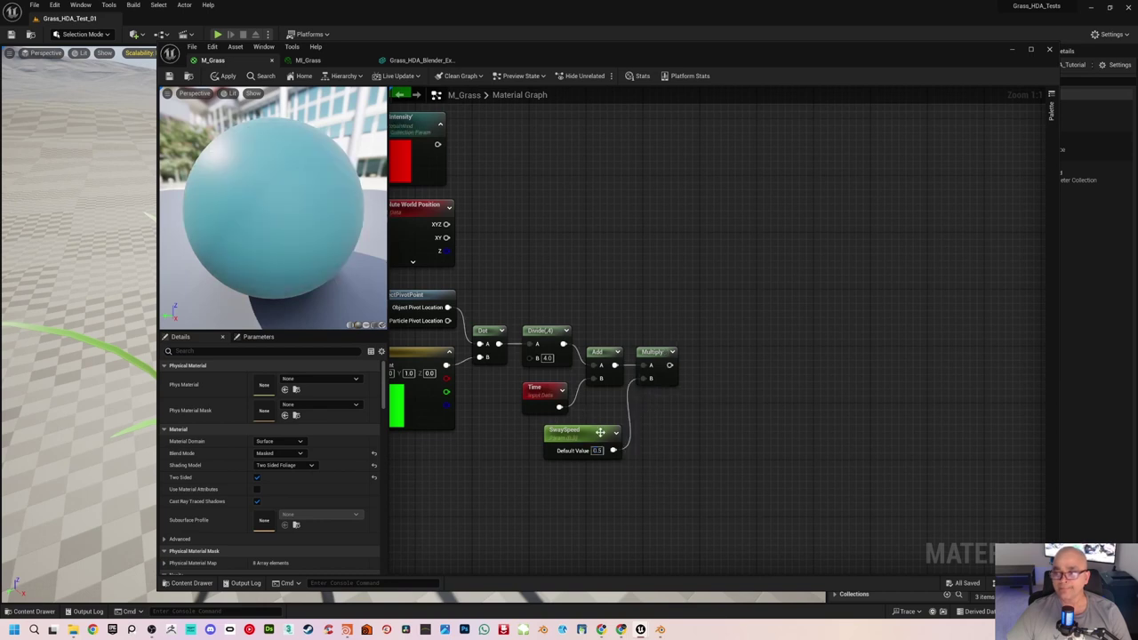
pyautogui.click(600, 432)
pyautogui.click(676, 393)
pyautogui.press('Home')
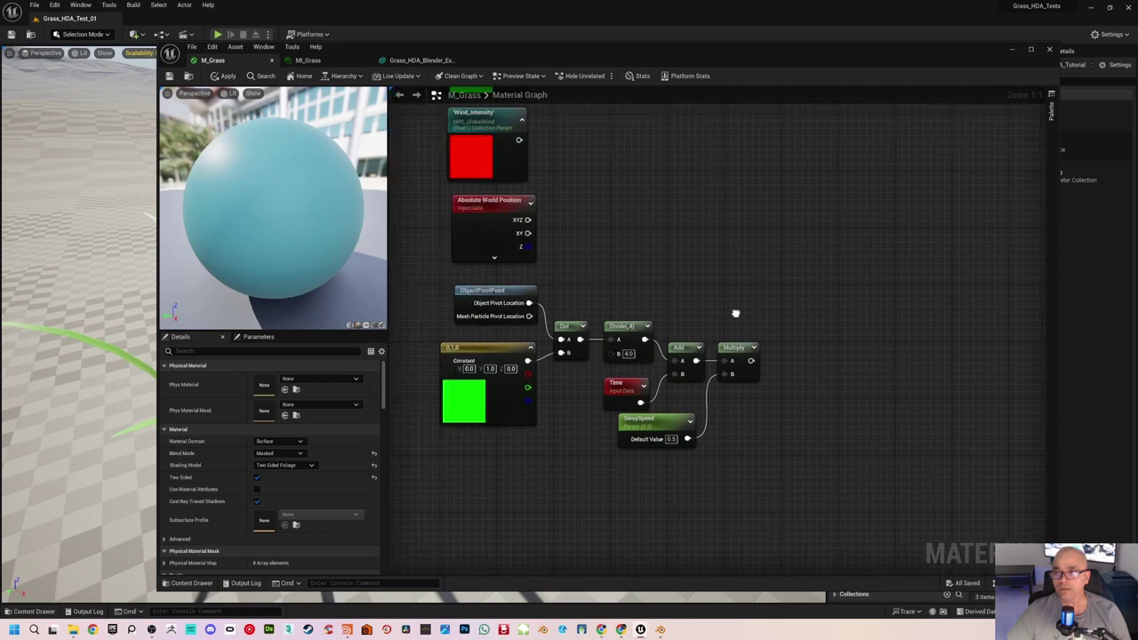
pyautogui.moveTo(736, 313); pyautogui.dragTo(678, 328, button='right')
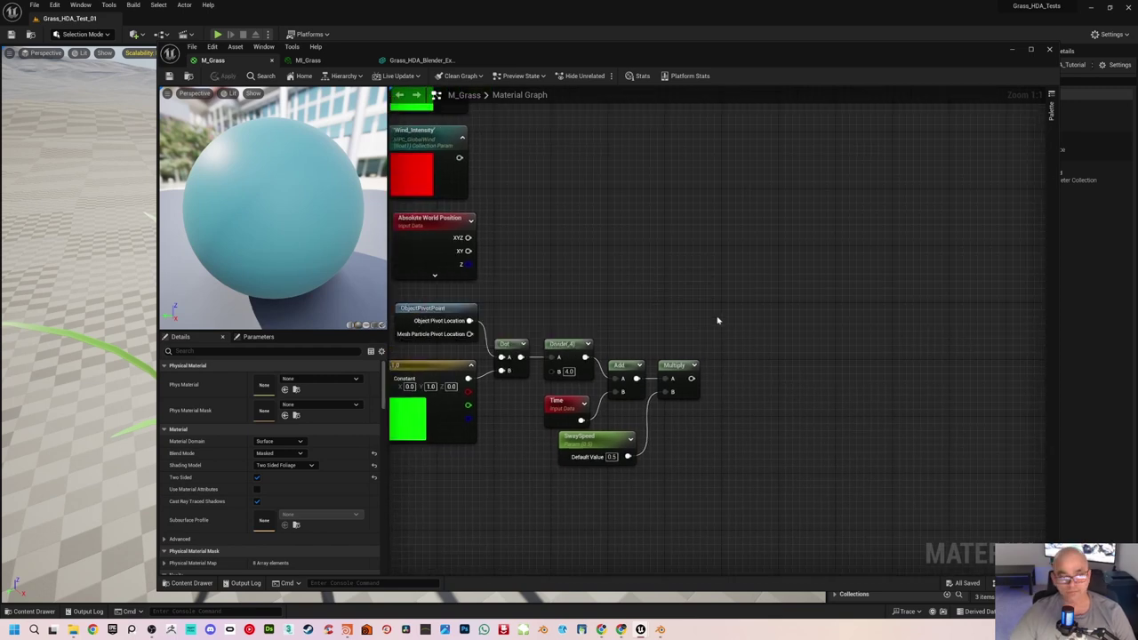
pyautogui.moveTo(739, 320); pyautogui.dragTo(755, 297, button='right')
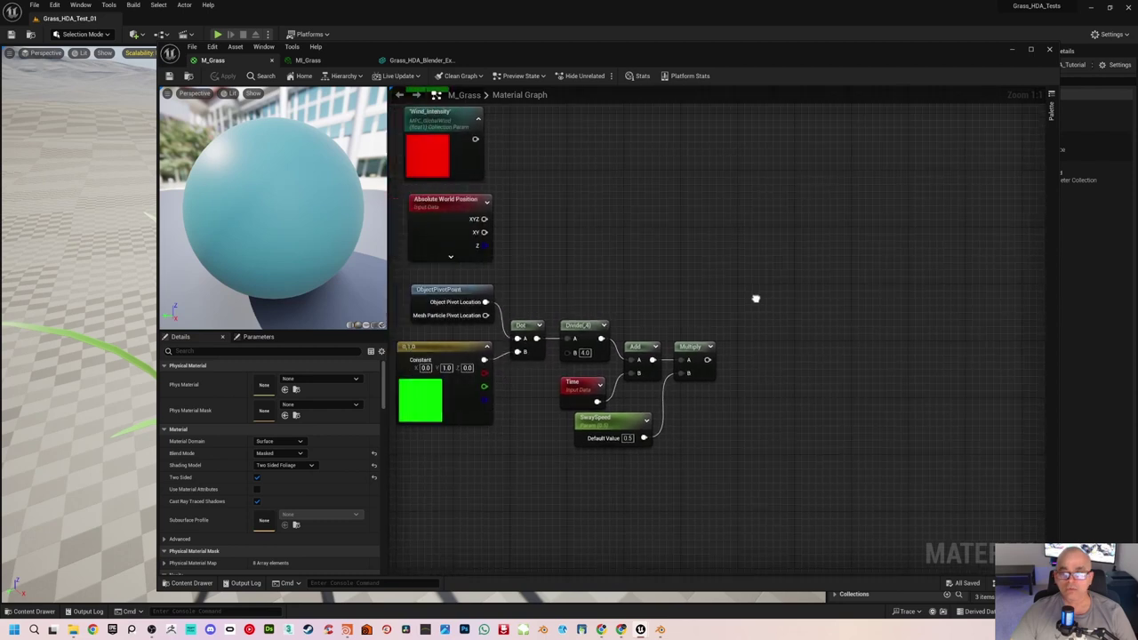
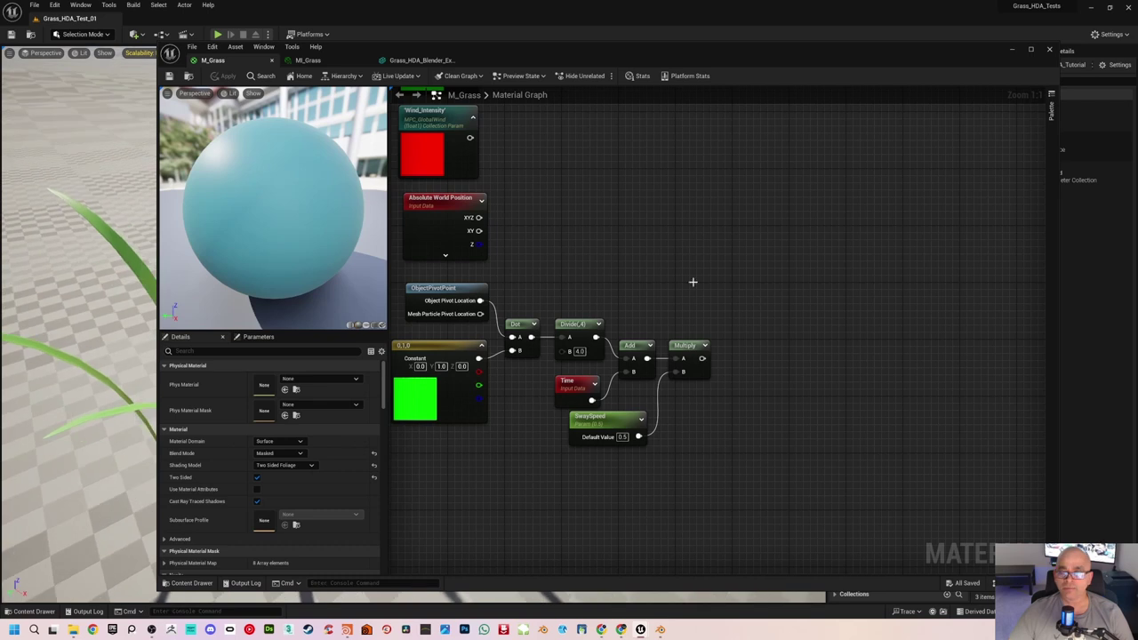
# Step: Add an Add node fed by the Multiply output in M_Grass
pyautogui.moveTo(675, 286); pyautogui.dragTo(705, 330, button='right')
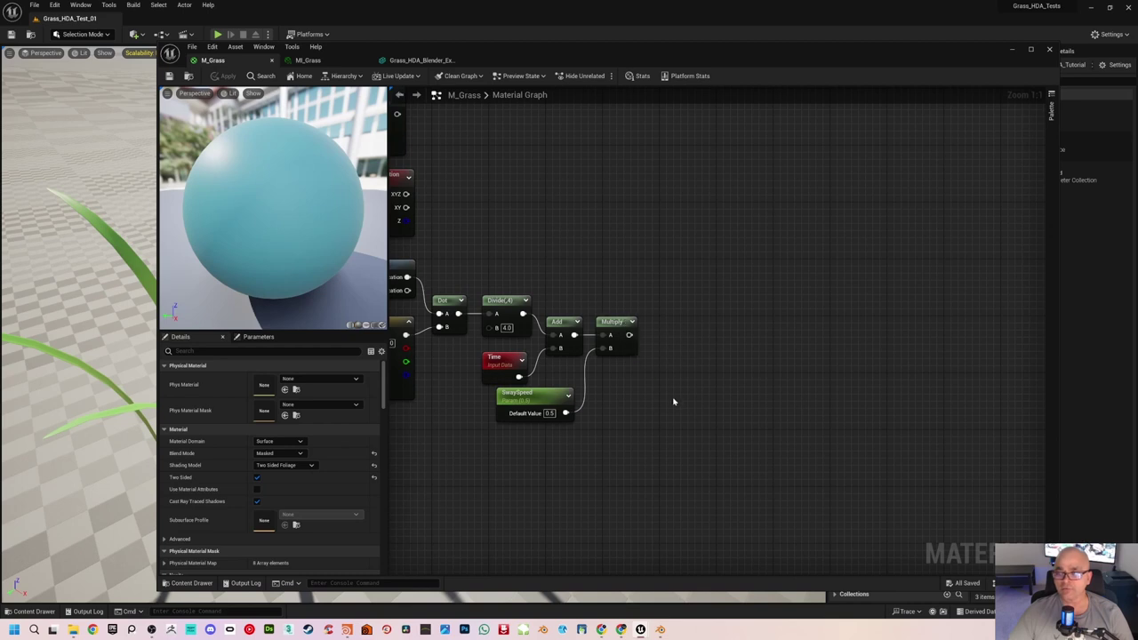
pyautogui.moveTo(654, 401); pyautogui.dragTo(655, 356, button='right')
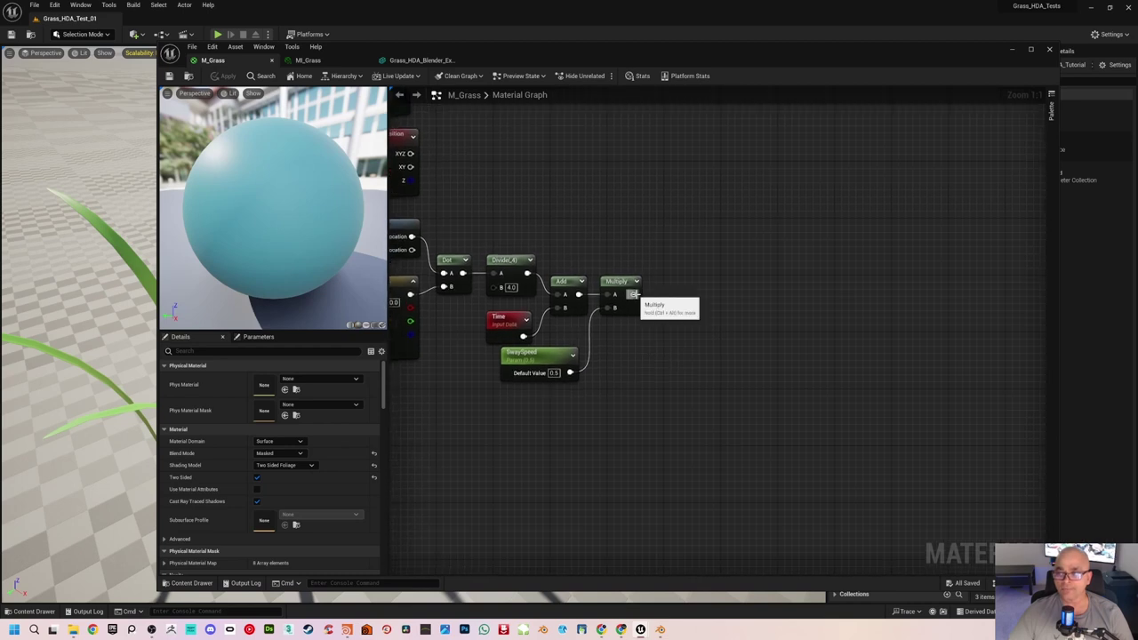
pyautogui.moveTo(634, 294); pyautogui.dragTo(678, 336)
pyautogui.write('add')
pyautogui.press('Return')
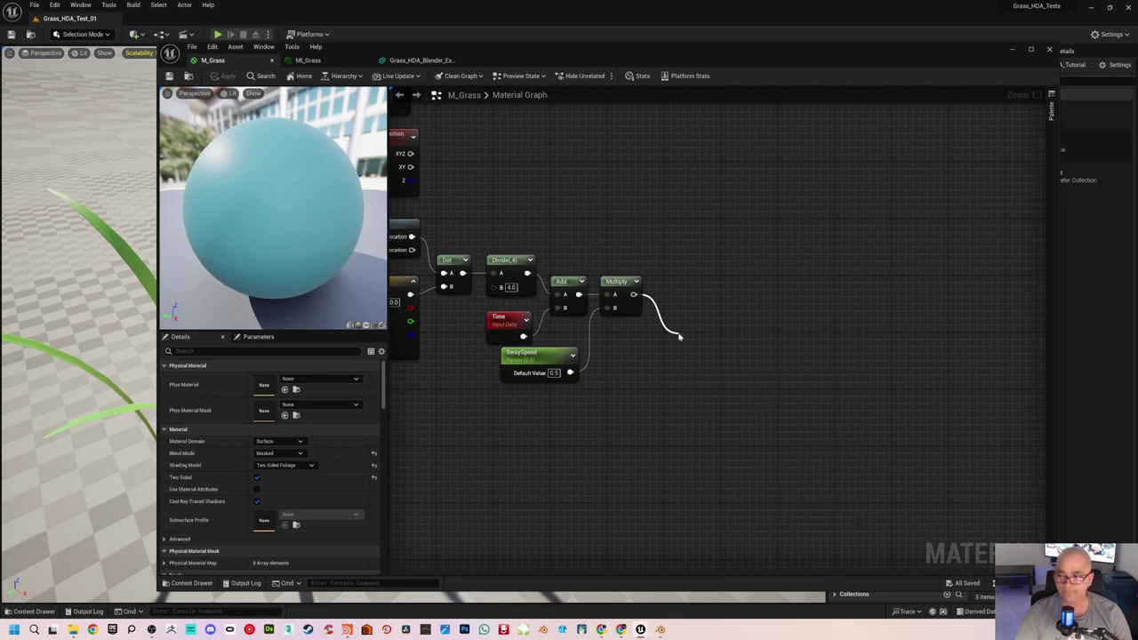
pyautogui.moveTo(698, 339); pyautogui.dragTo(627, 398)
# Step: Place a Vertex Color node, wire its G channel into Add's B input, and apply
pyautogui.rightClick(601, 410)
pyautogui.write('vertex')
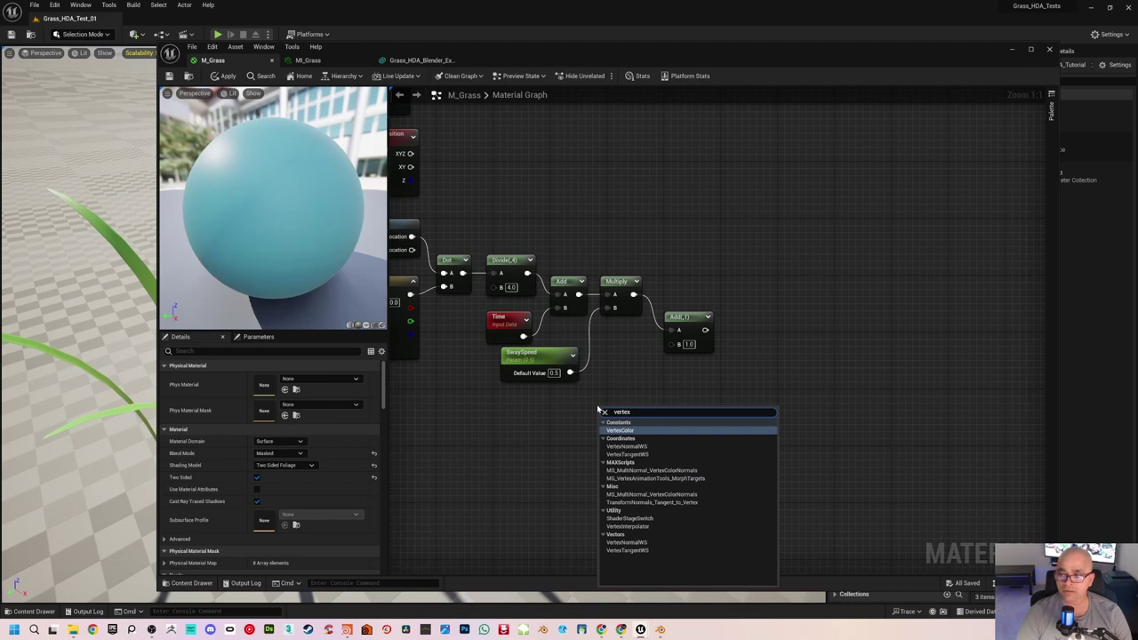
pyautogui.press('Return')
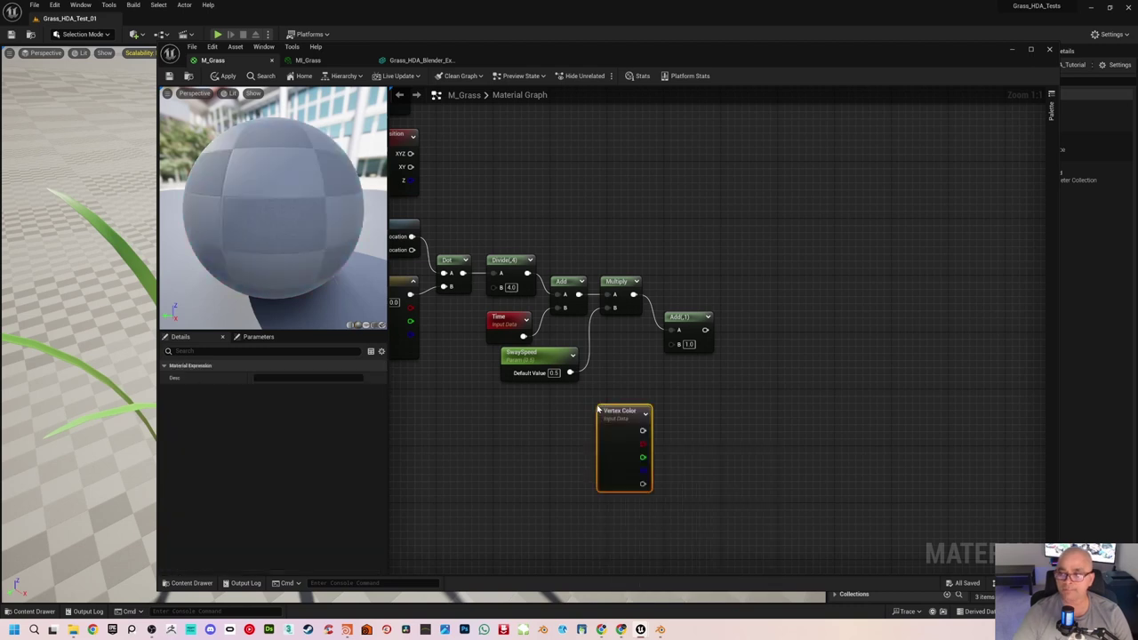
pyautogui.moveTo(620, 406); pyautogui.dragTo(615, 334)
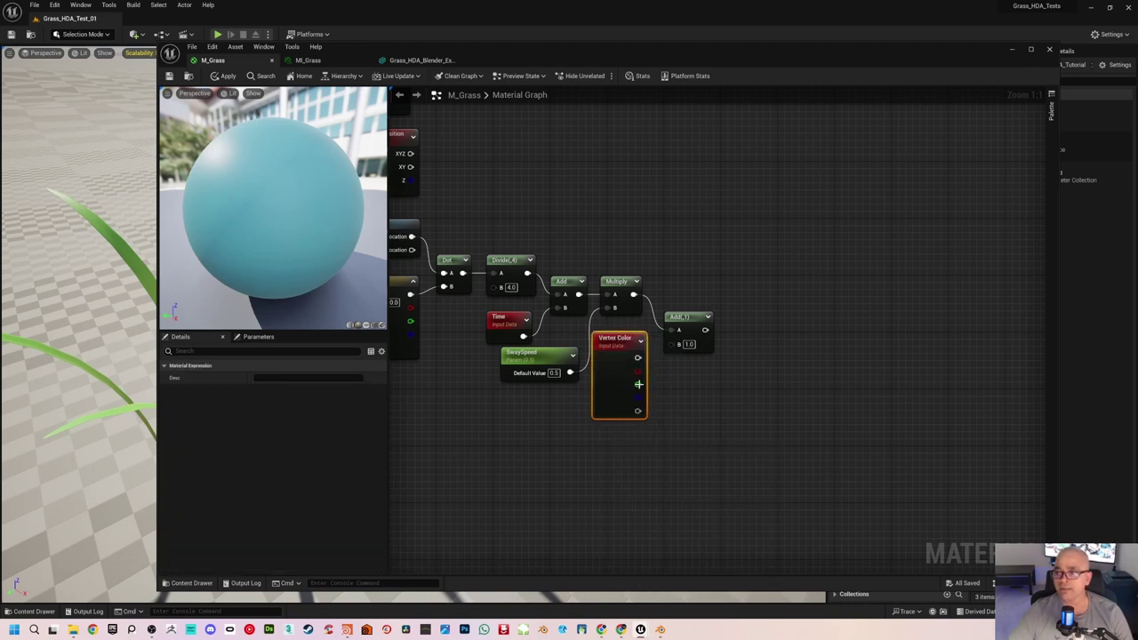
pyautogui.moveTo(639, 384); pyautogui.dragTo(674, 345)
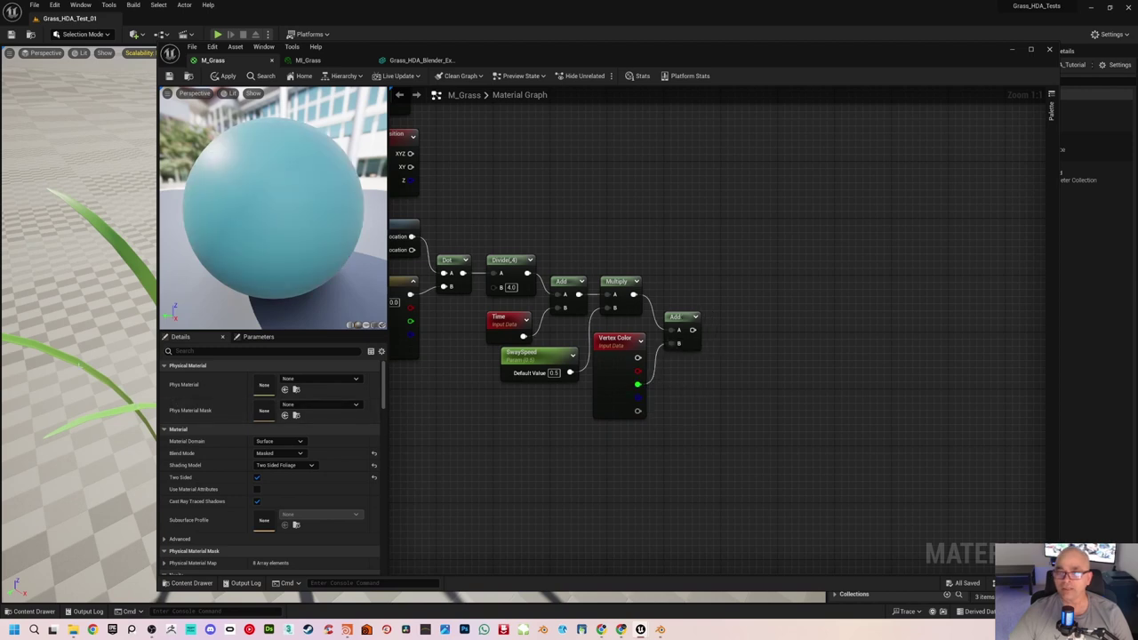
pyautogui.moveTo(658, 226); pyautogui.dragTo(663, 255, button='right')
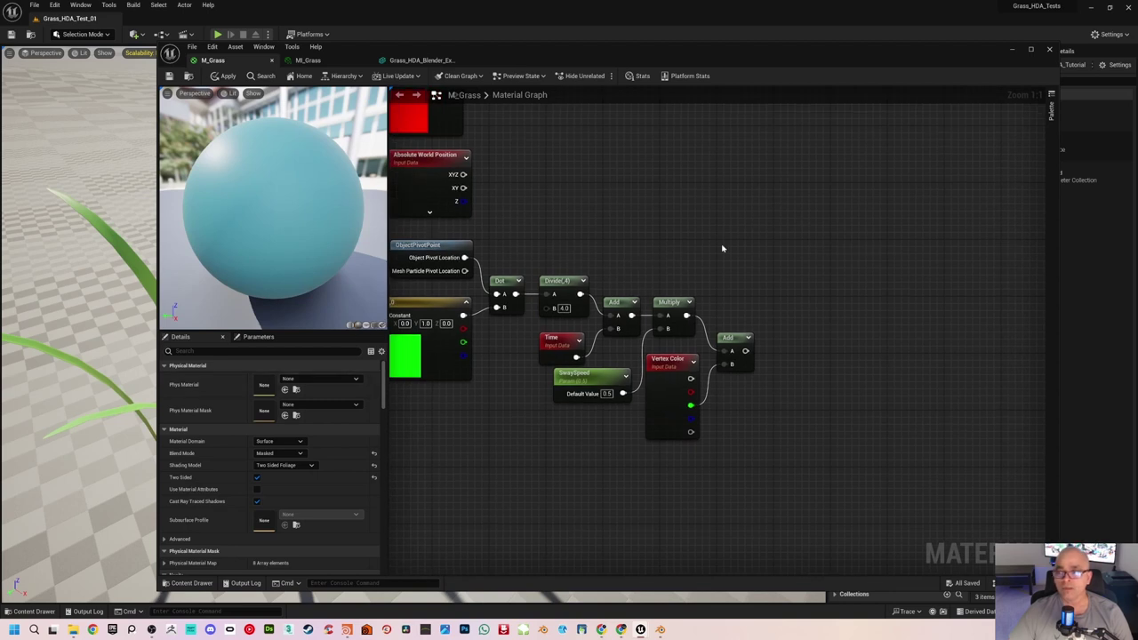
pyautogui.moveTo(722, 249); pyautogui.dragTo(611, 259, button='right')
pyautogui.hotkey('ctrl', 's')
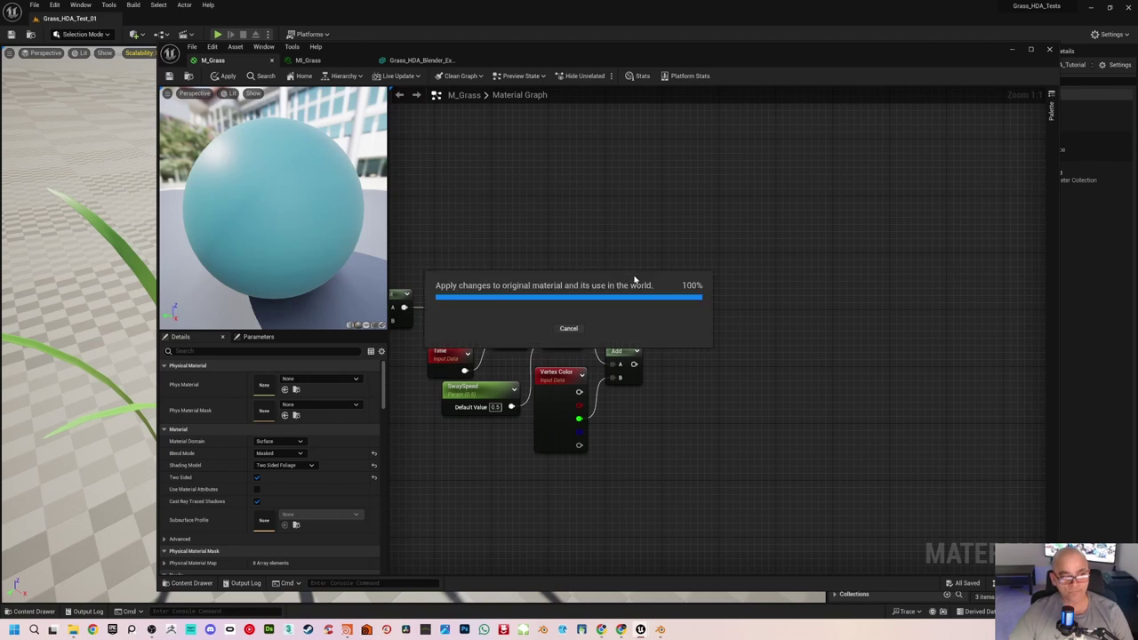
# Step: Run the Add output into a new Sine node placed beside it
pyautogui.moveTo(588, 284); pyautogui.dragTo(558, 289, button='right')
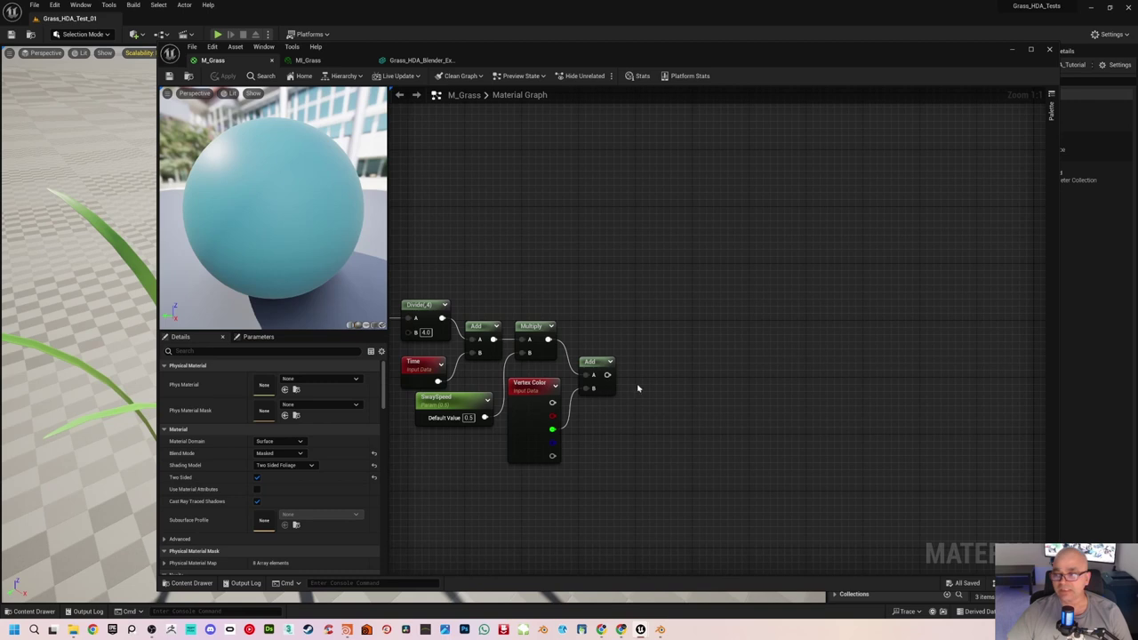
pyautogui.moveTo(607, 374); pyautogui.dragTo(652, 379)
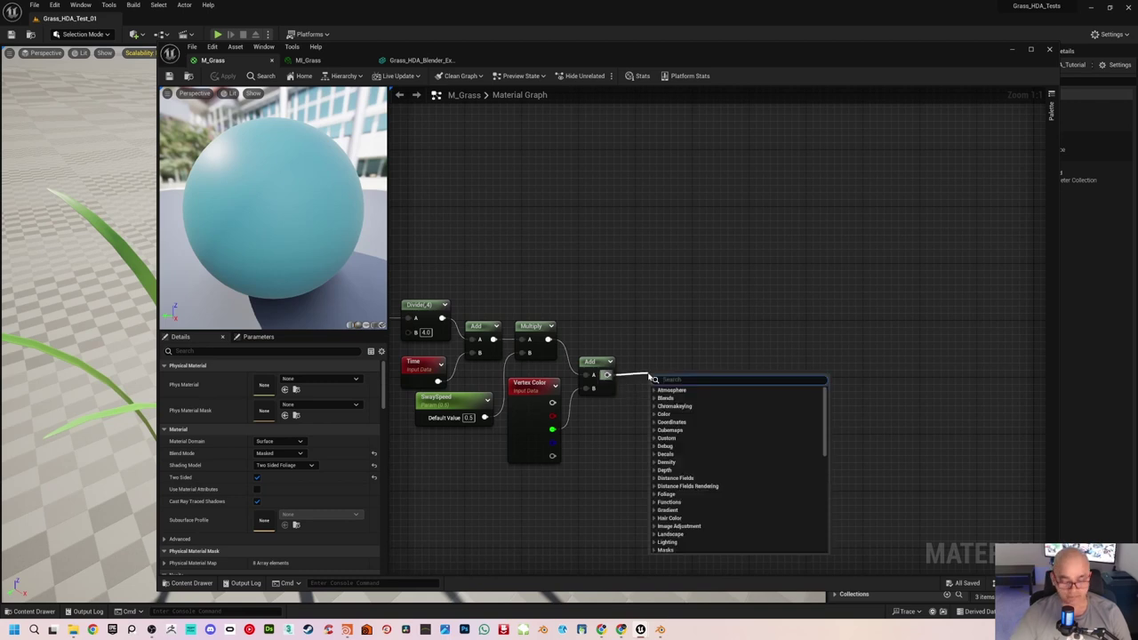
pyautogui.write('sine')
pyautogui.press('Return')
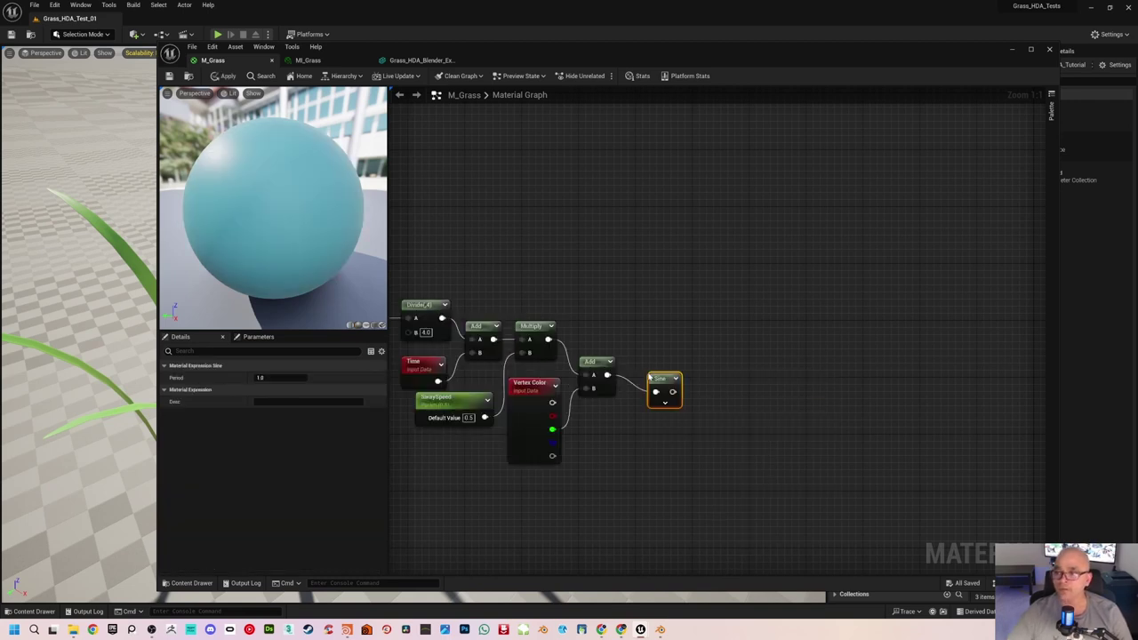
pyautogui.moveTo(665, 383); pyautogui.dragTo(639, 367)
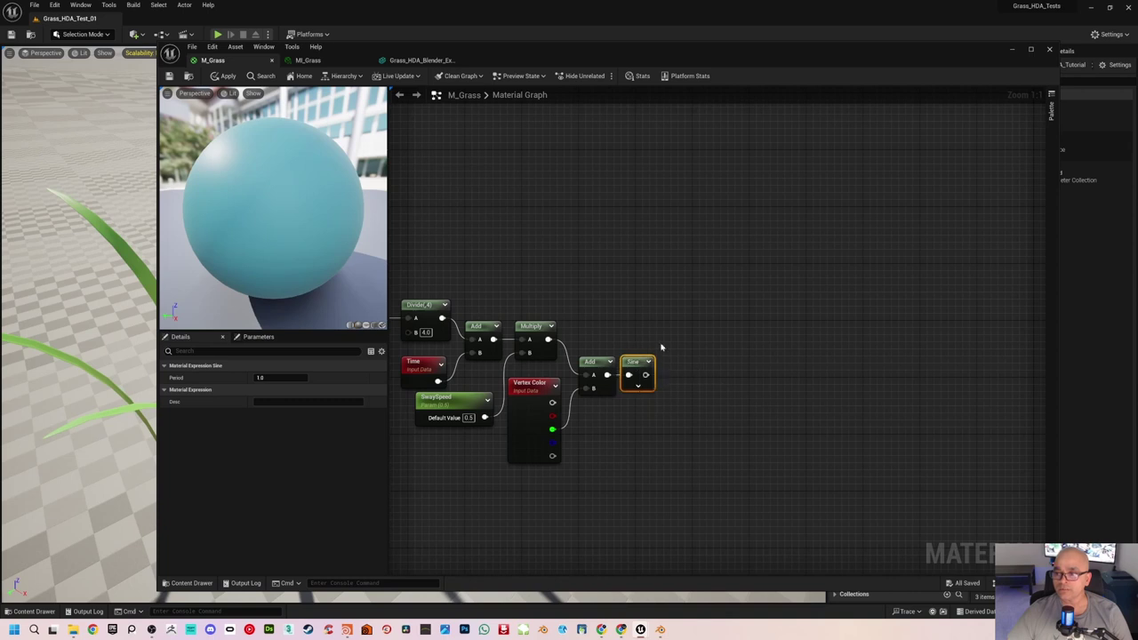
pyautogui.click(688, 330)
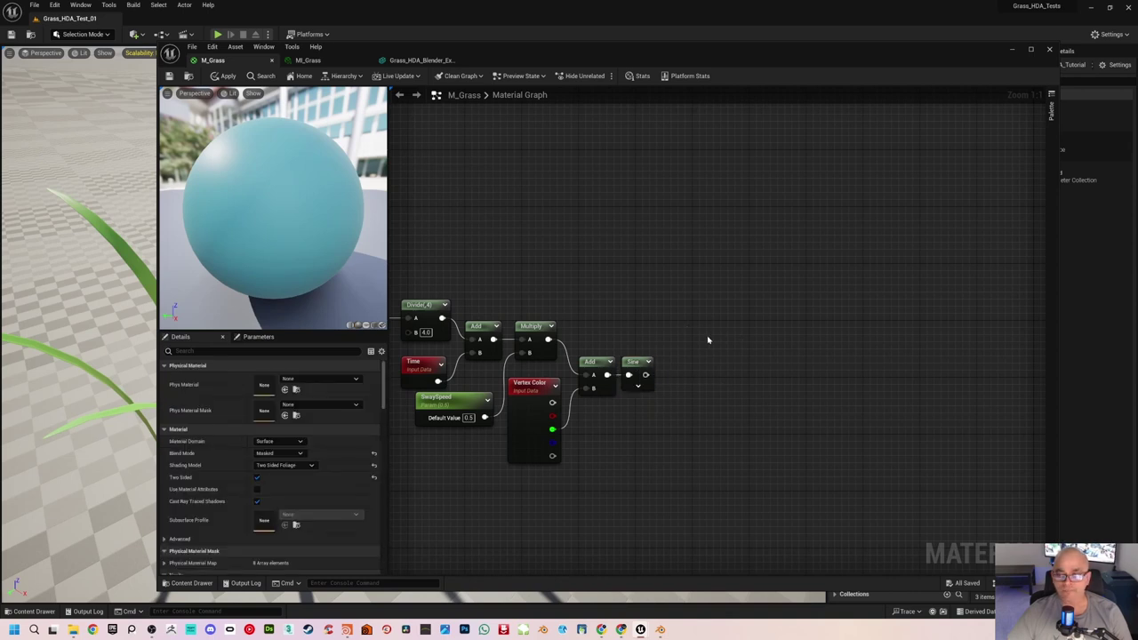
pyautogui.moveTo(706, 338); pyautogui.dragTo(661, 335, button='right')
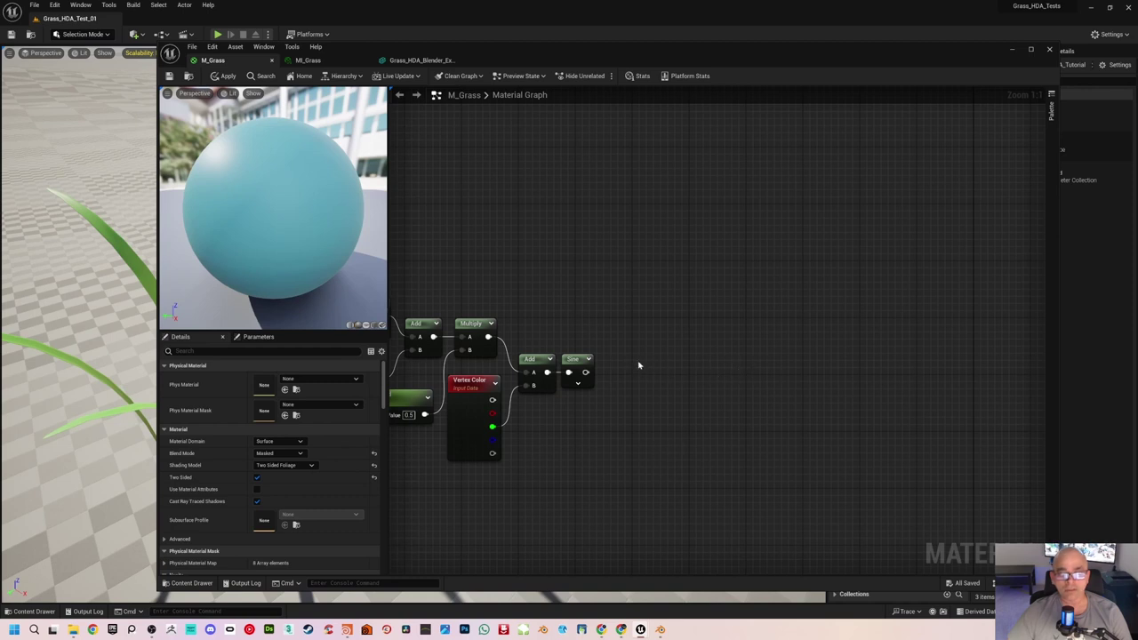
# Step: Add an Add node after Sine with its B value set to 2.0
pyautogui.moveTo(585, 371); pyautogui.dragTo(623, 375)
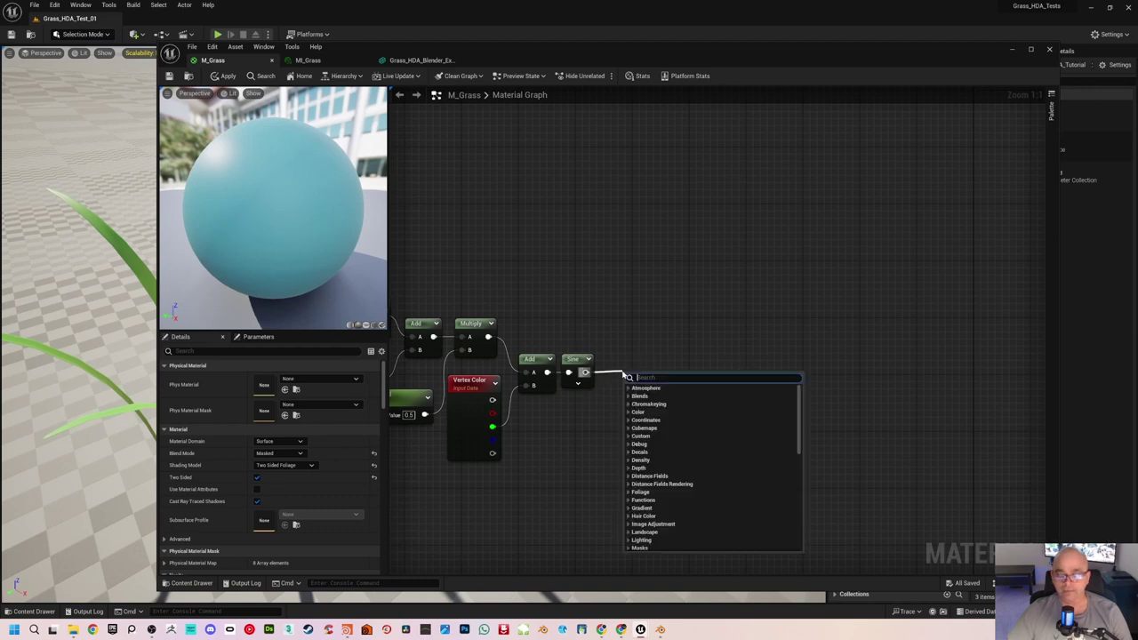
pyautogui.write('add')
pyautogui.press('Return')
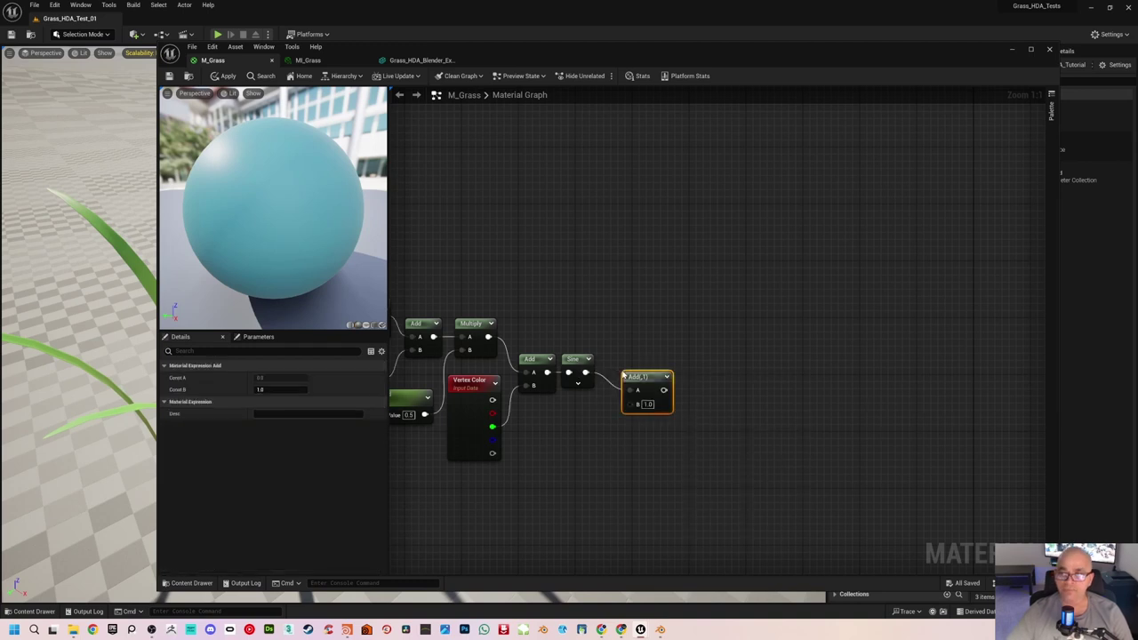
pyautogui.moveTo(624, 375); pyautogui.dragTo(620, 365)
pyautogui.moveTo(628, 365); pyautogui.dragTo(621, 365)
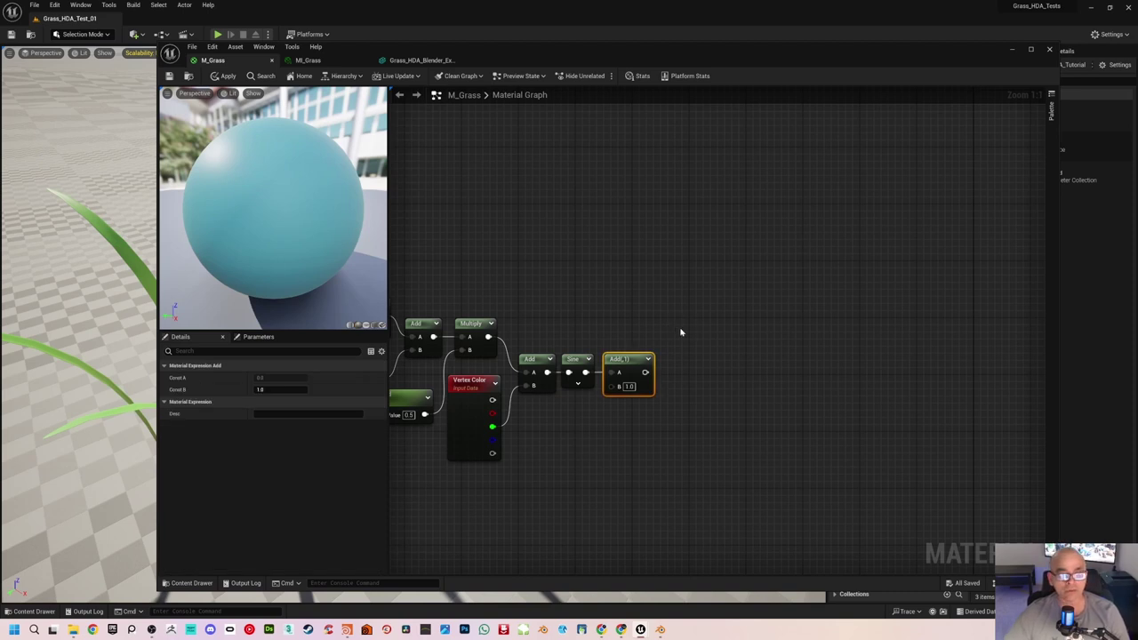
pyautogui.click(629, 386)
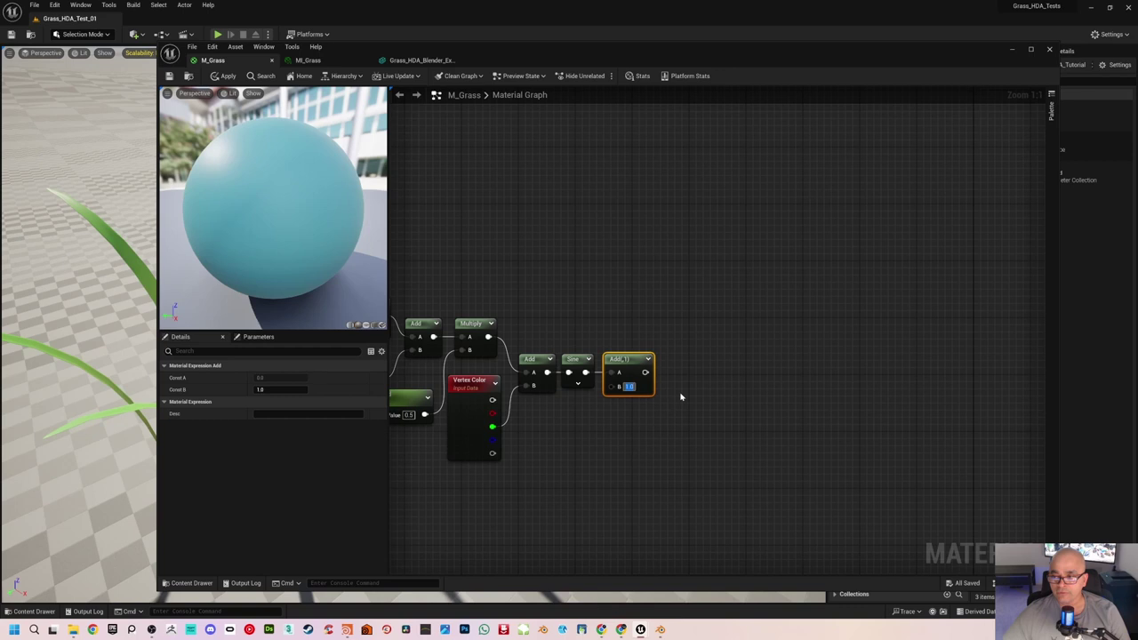
pyautogui.write('2')
pyautogui.press('Return')
pyautogui.click(682, 397)
pyautogui.moveTo(700, 397); pyautogui.dragTo(646, 393, button='right')
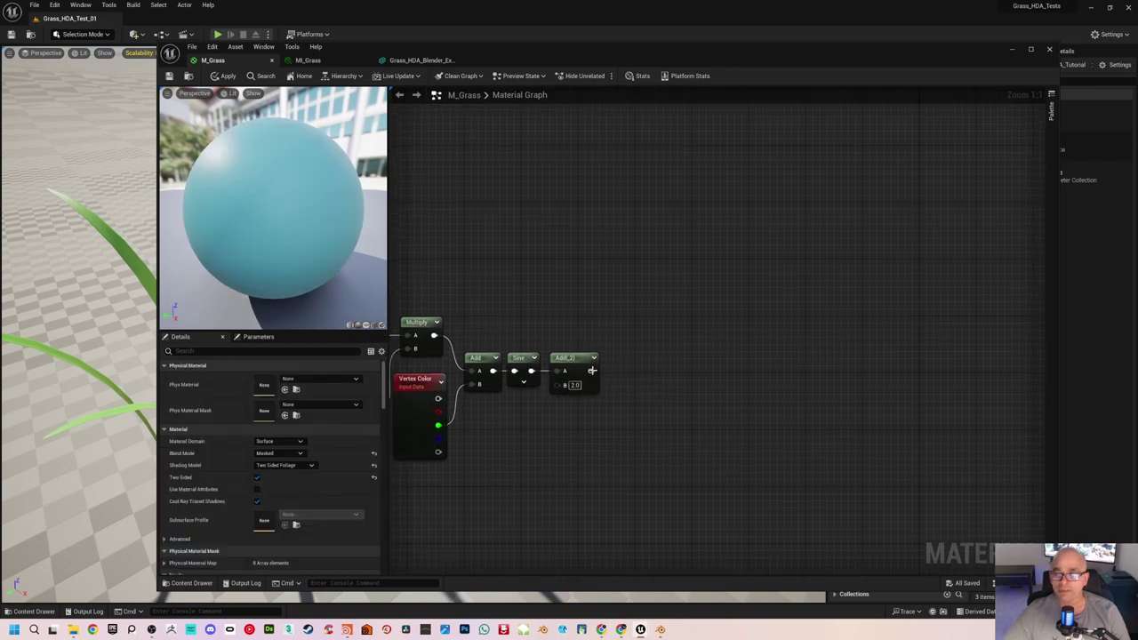
# Step: Append a Divide node after Add(2) with its B value set to 4.0
pyautogui.moveTo(593, 369); pyautogui.dragTo(624, 378)
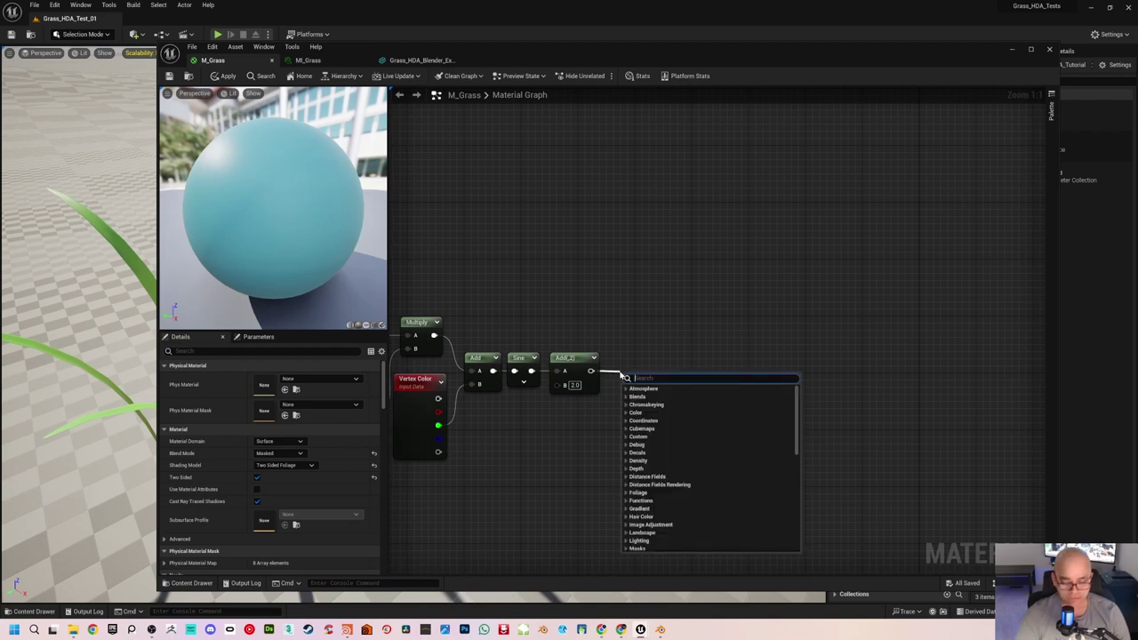
pyautogui.write('divide')
pyautogui.press('Return')
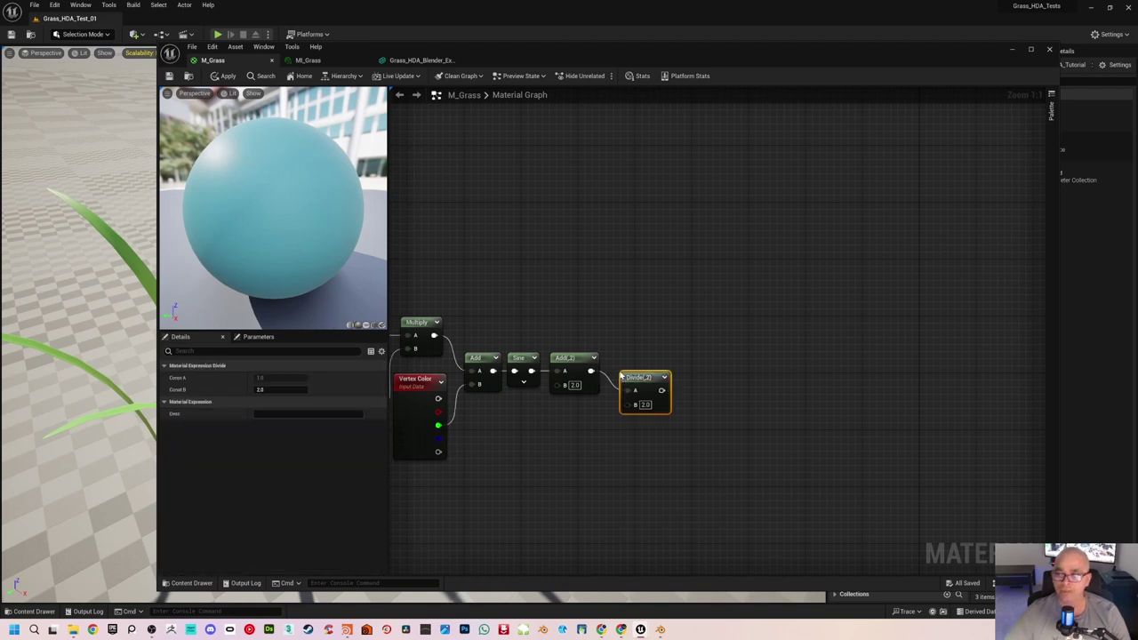
pyautogui.moveTo(650, 374); pyautogui.dragTo(632, 361)
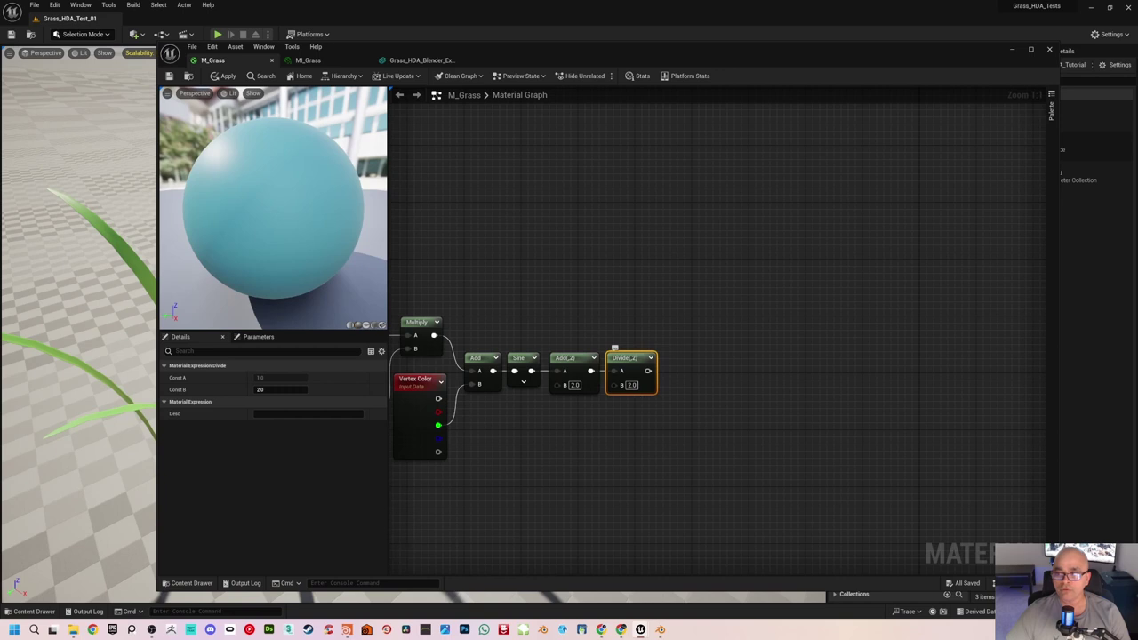
pyautogui.click(632, 385)
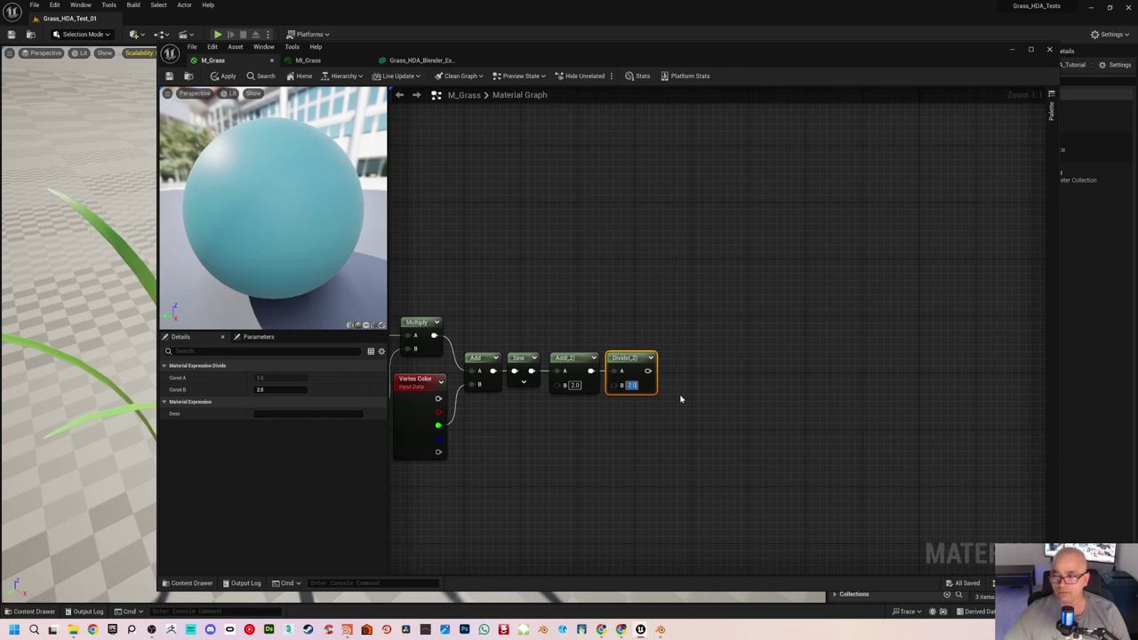
pyautogui.write('4')
pyautogui.press('Return')
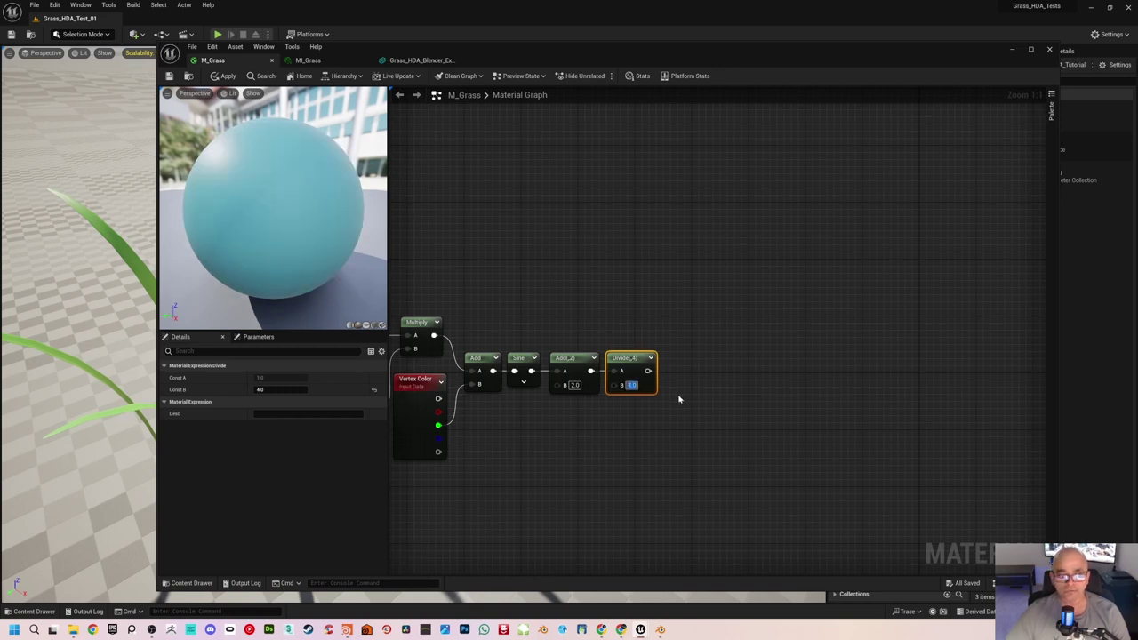
pyautogui.click(679, 399)
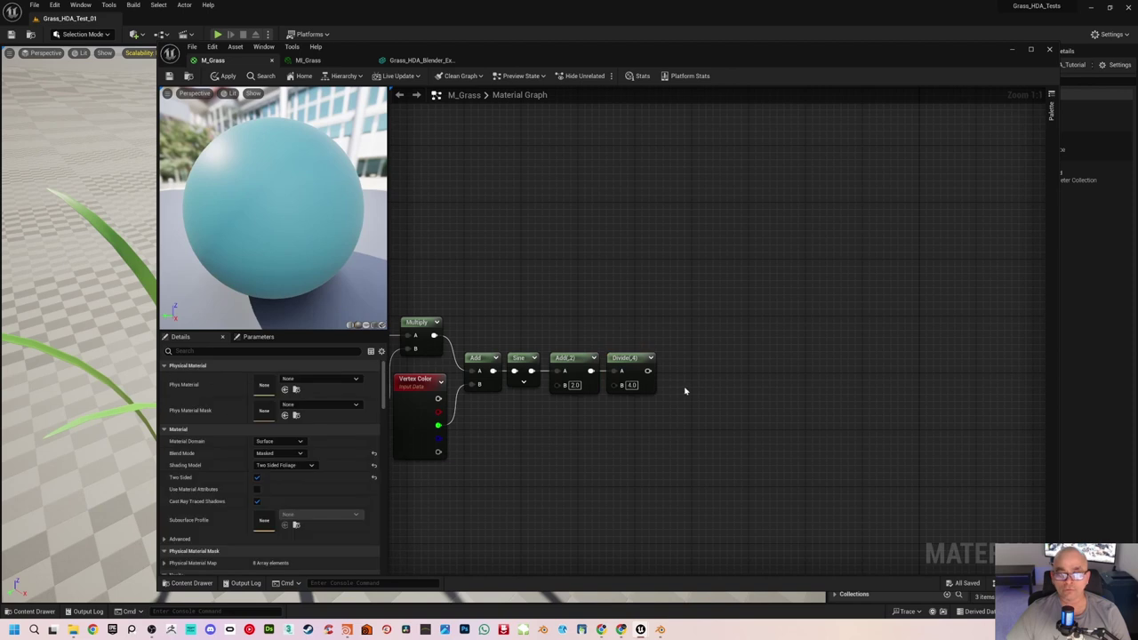
pyautogui.moveTo(626, 312); pyautogui.dragTo(873, 365, button='right')
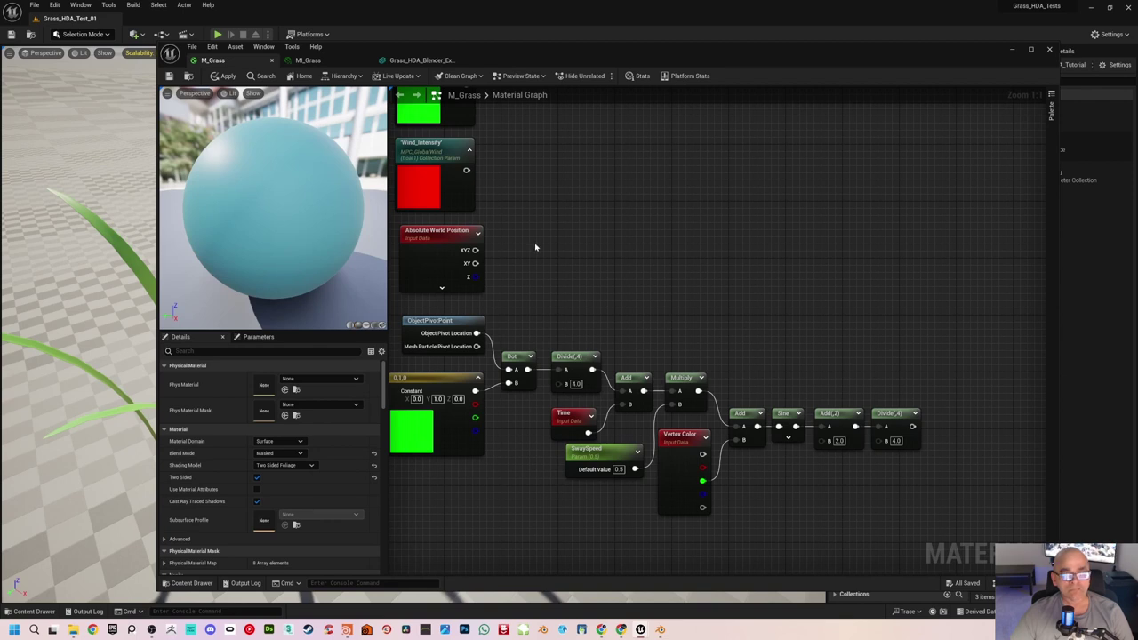
# Step: Pan over the wind parameters and node chain, then pull a connection from Wind_Intensity
pyautogui.moveTo(522, 190); pyautogui.dragTo(549, 246, button='right')
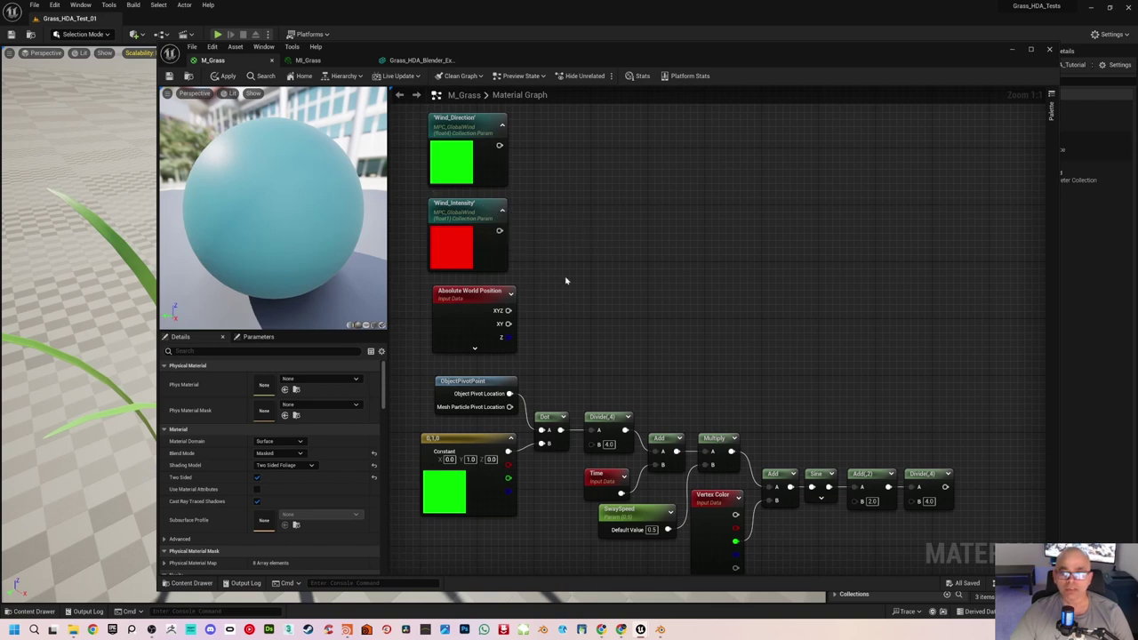
pyautogui.moveTo(709, 347); pyautogui.dragTo(660, 294, button='right')
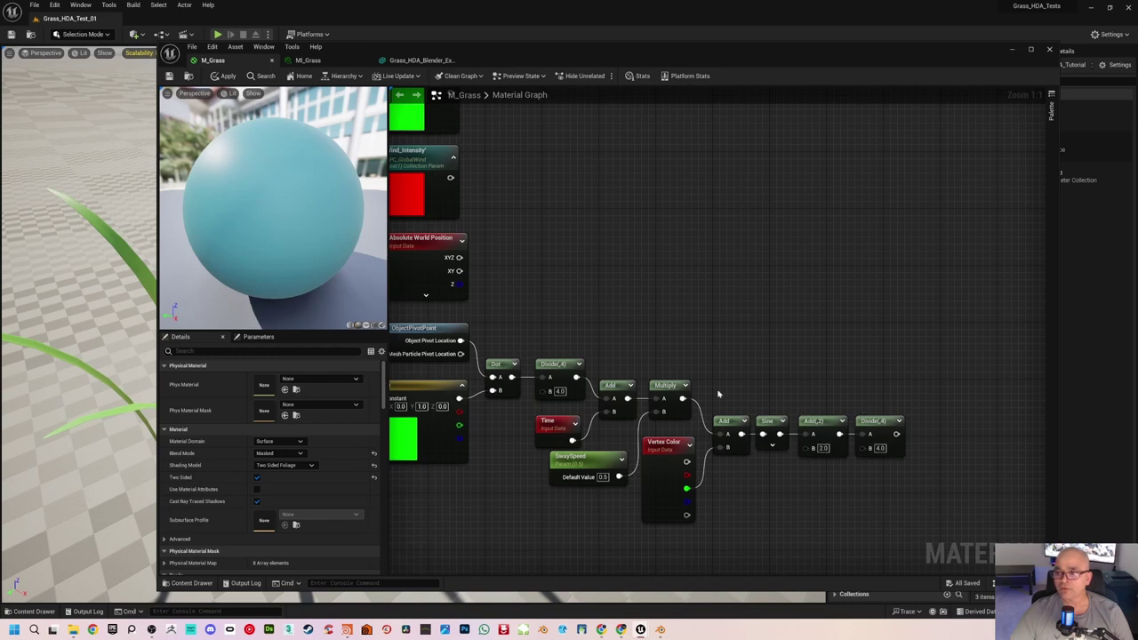
pyautogui.moveTo(611, 246); pyautogui.dragTo(650, 252, button='right')
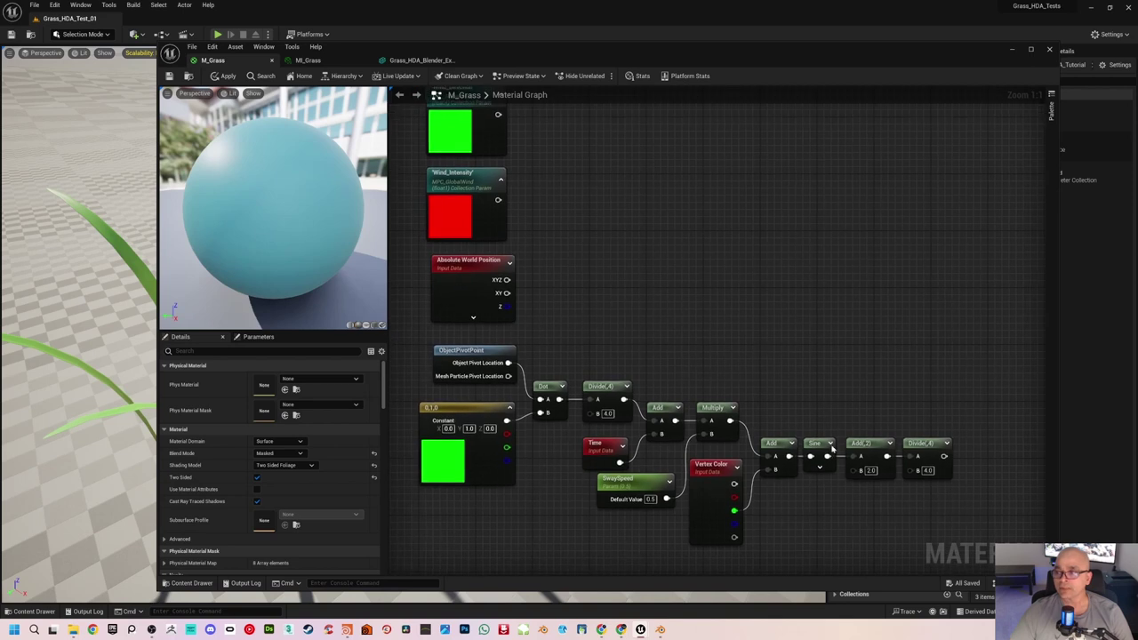
pyautogui.moveTo(600, 216); pyautogui.dragTo(570, 219, button='right')
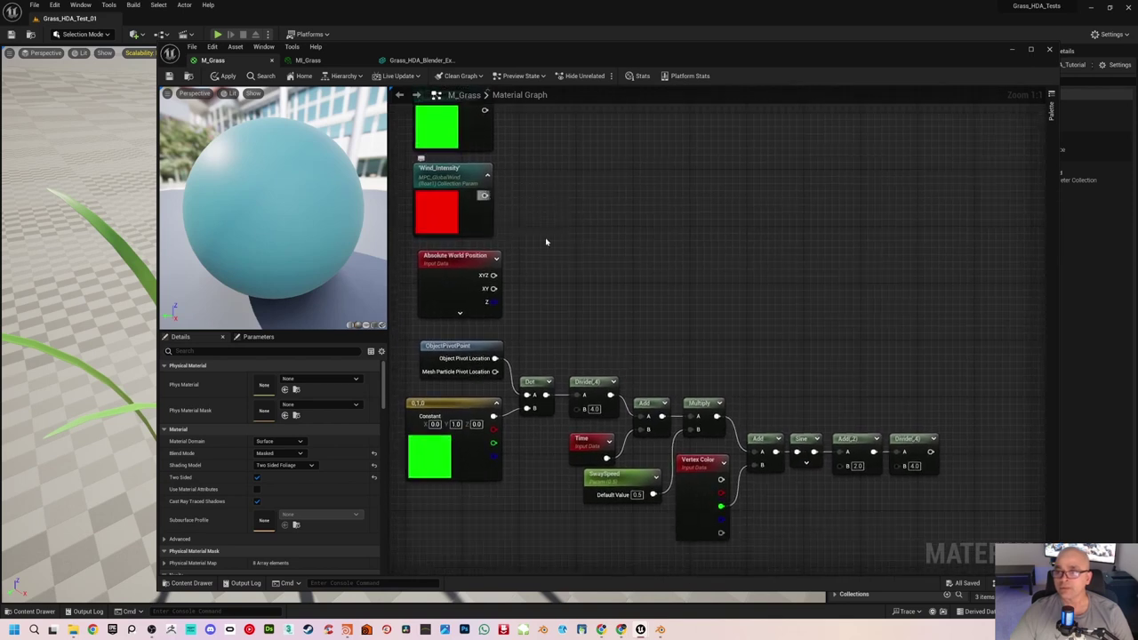
pyautogui.moveTo(485, 195); pyautogui.dragTo(581, 260)
# Step: Divide Wind_Intensity by 60 and move the Divide node toward the sway chain
pyautogui.write('divide')
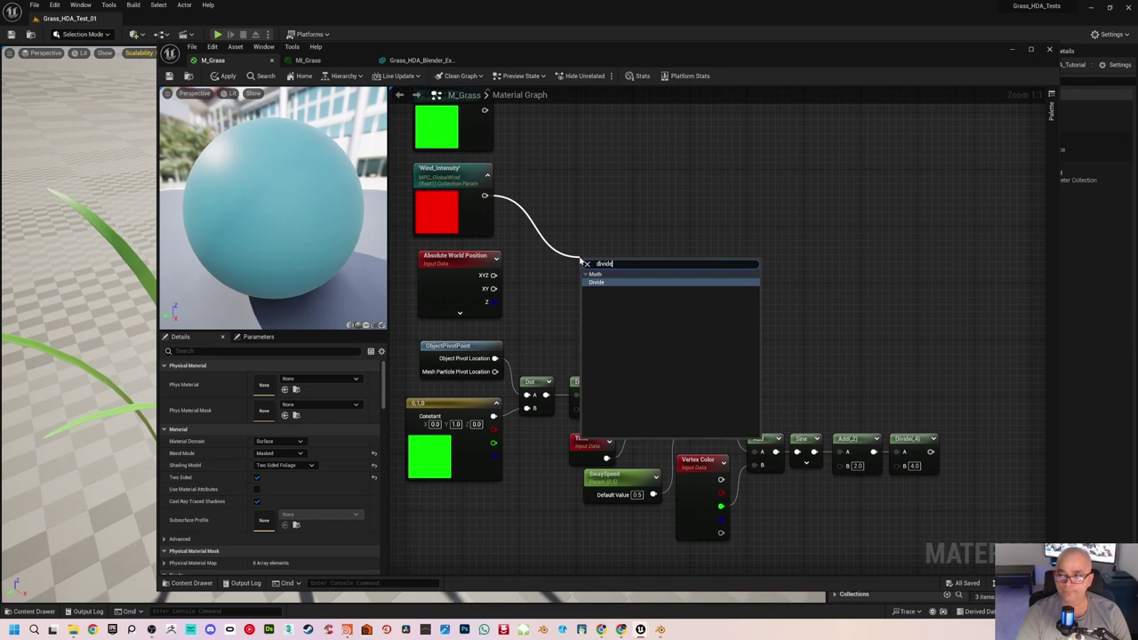
pyautogui.press('Return')
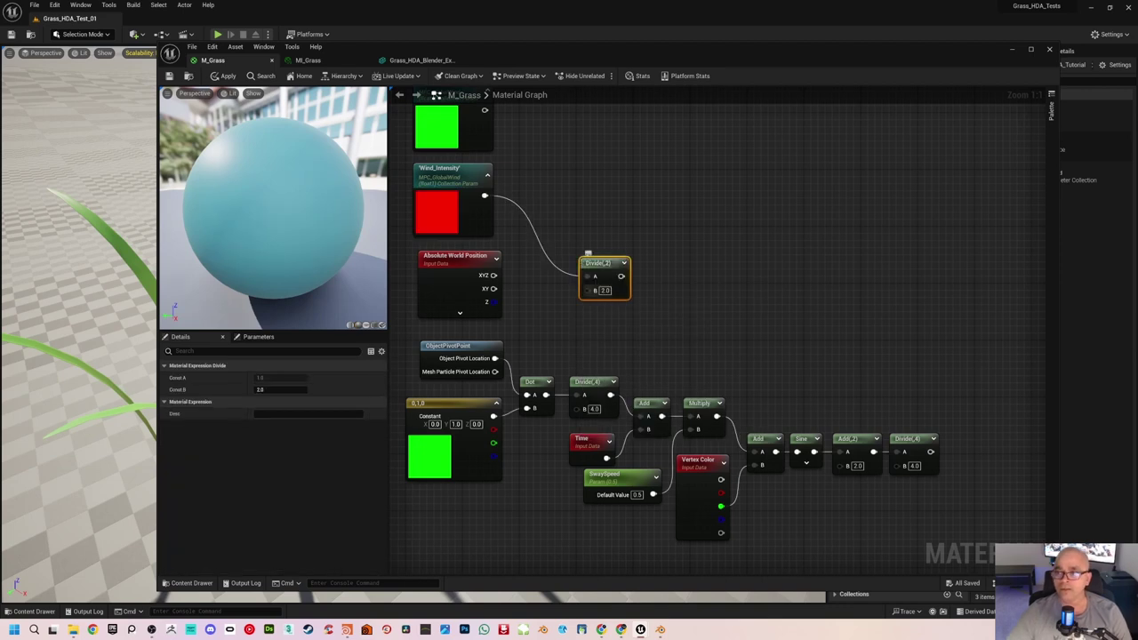
pyautogui.click(606, 291)
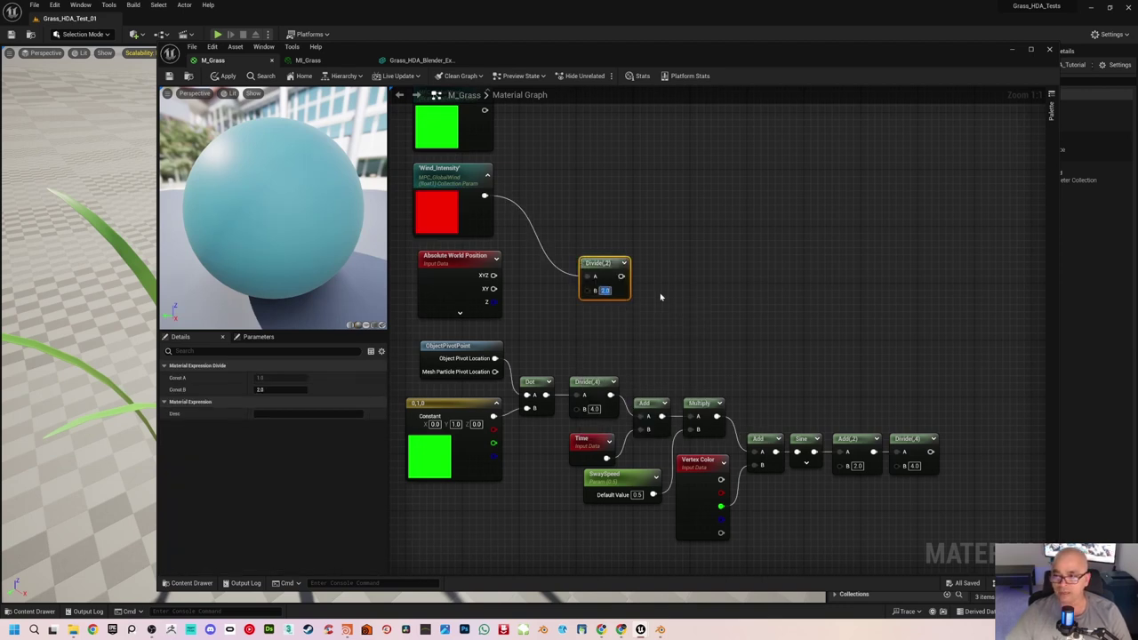
pyautogui.write('100')
pyautogui.click(708, 319)
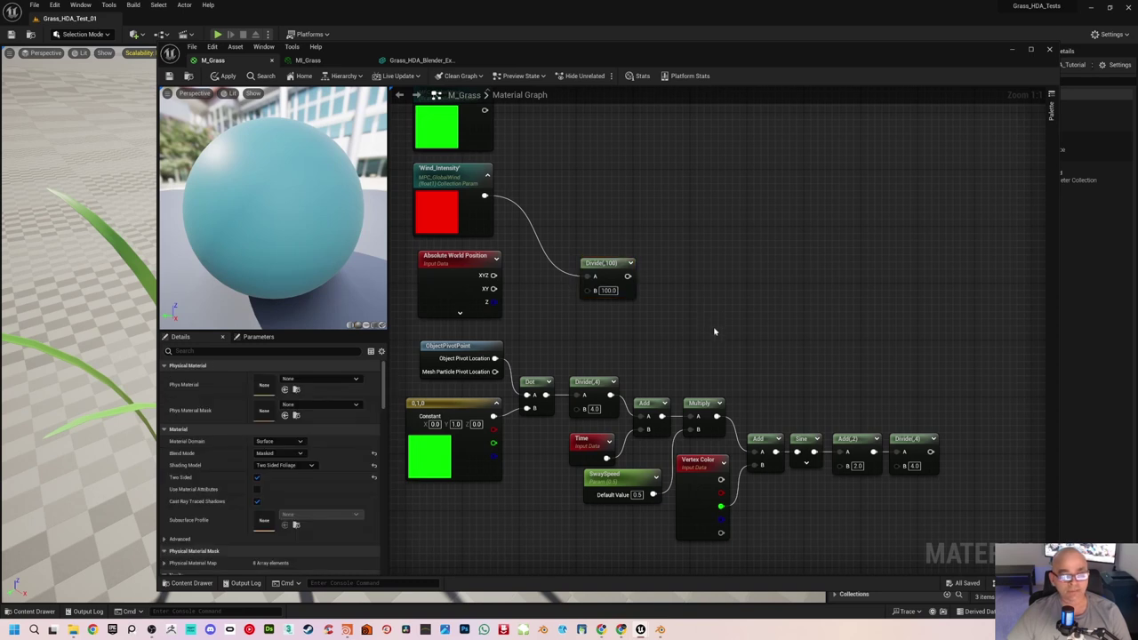
pyautogui.click(608, 291)
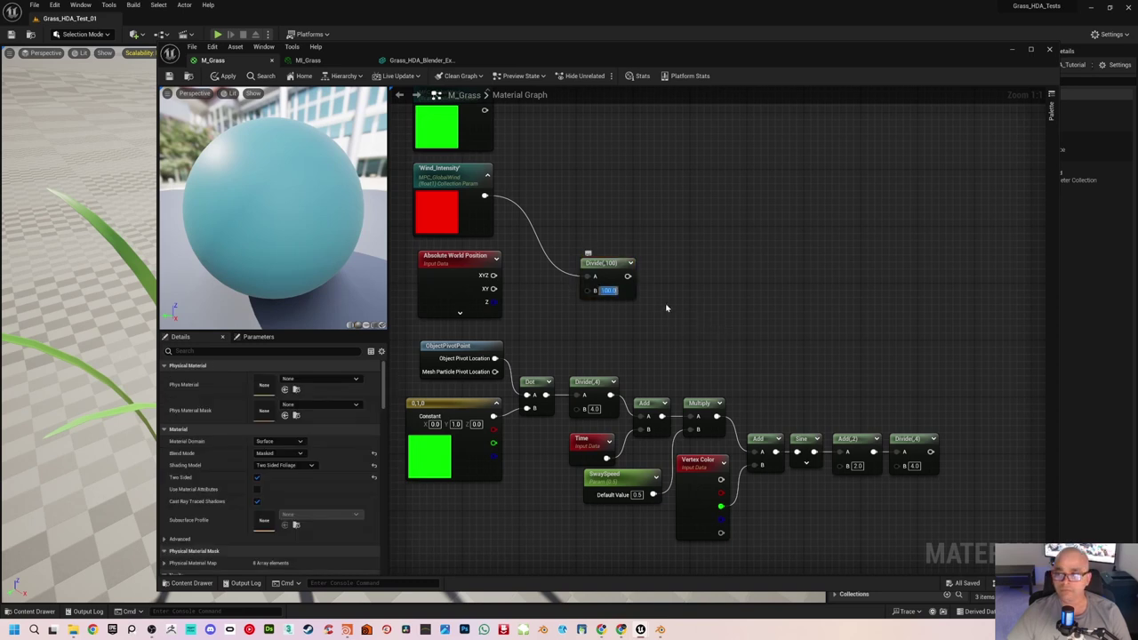
pyautogui.write('60')
pyautogui.press('Return')
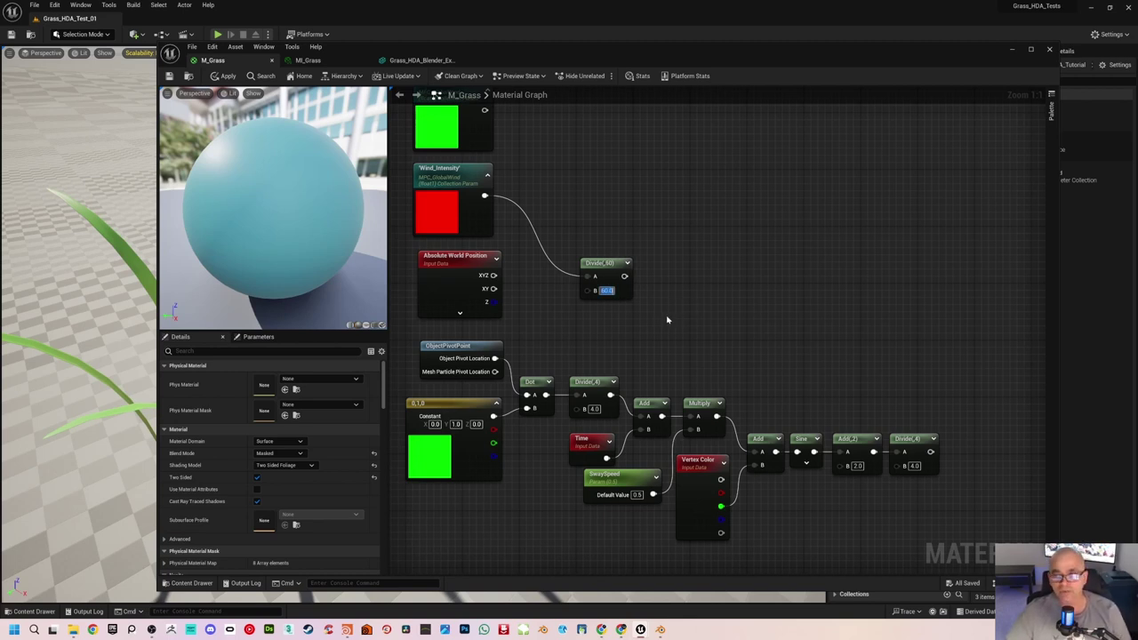
pyautogui.moveTo(669, 316); pyautogui.dragTo(569, 237, button='right')
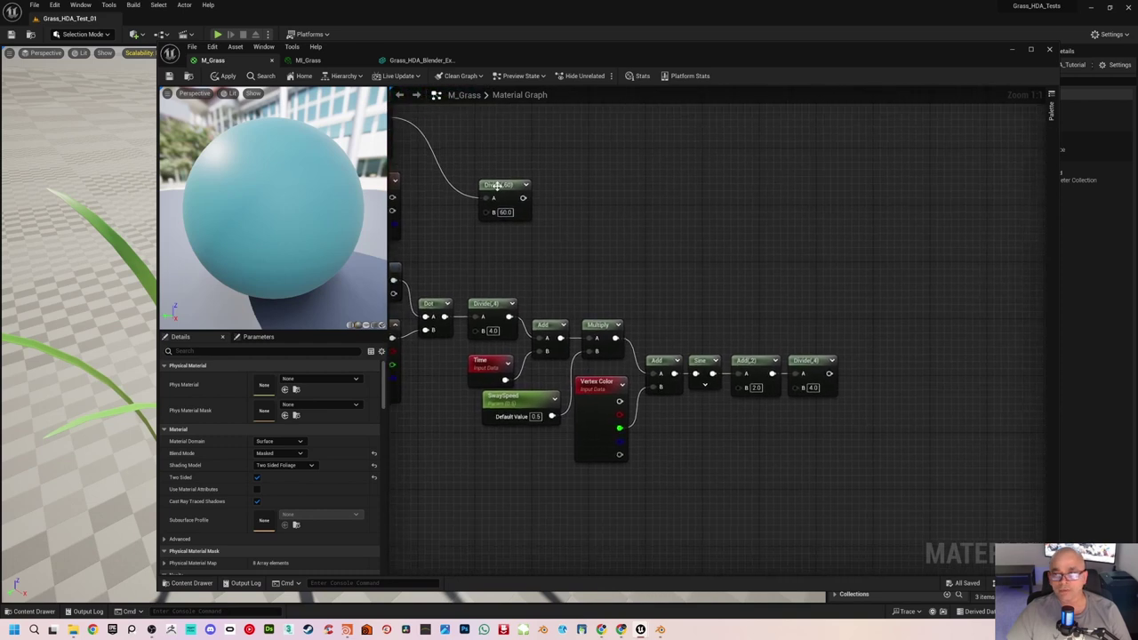
pyautogui.moveTo(498, 186); pyautogui.dragTo(790, 318)
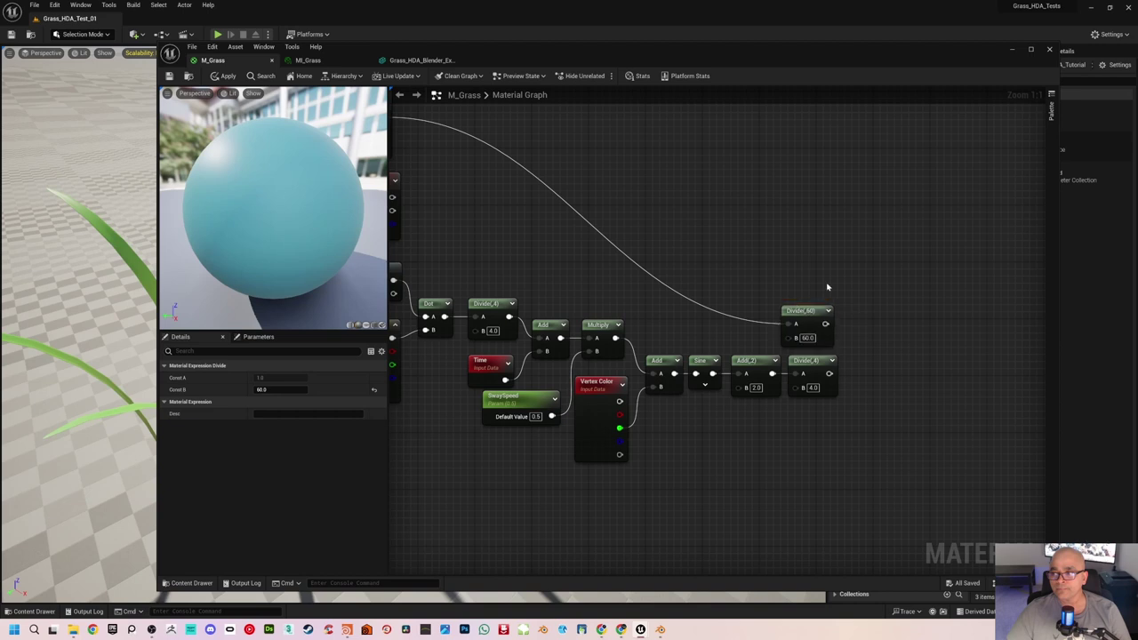
pyautogui.click(827, 288)
# Step: Add a Multiply node and feed the Divide(4) result into its B input
pyautogui.moveTo(826, 287); pyautogui.dragTo(768, 316, button='right')
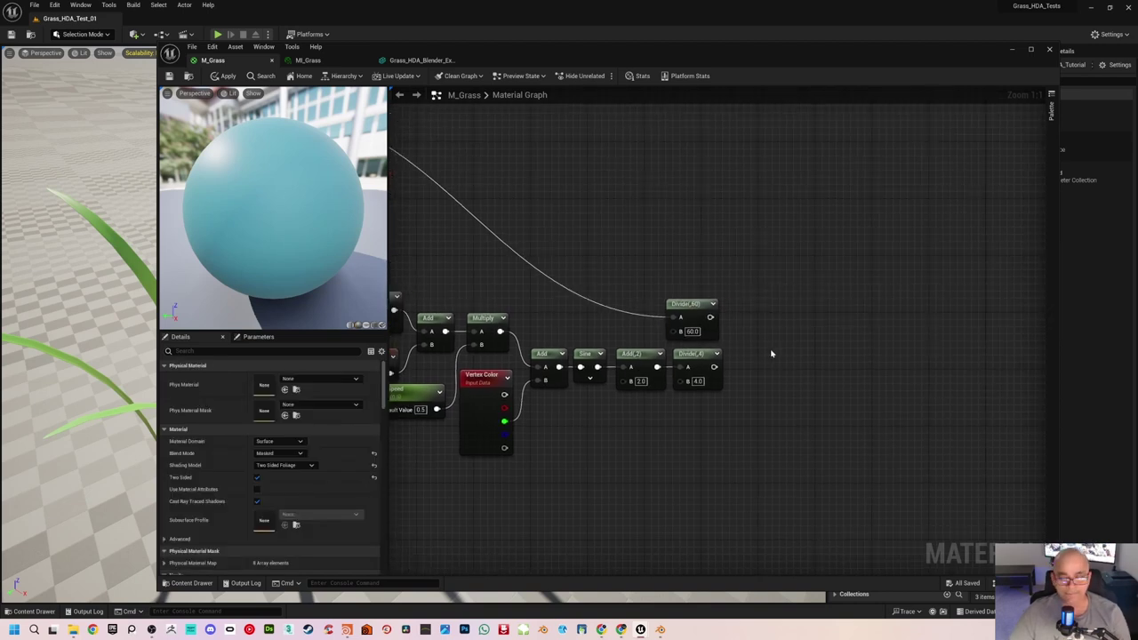
pyautogui.click(772, 354)
pyautogui.moveTo(776, 352)
pyautogui.mouseDown()
pyautogui.moveTo(757, 337)
pyautogui.moveTo(761, 354)
pyautogui.mouseUp()
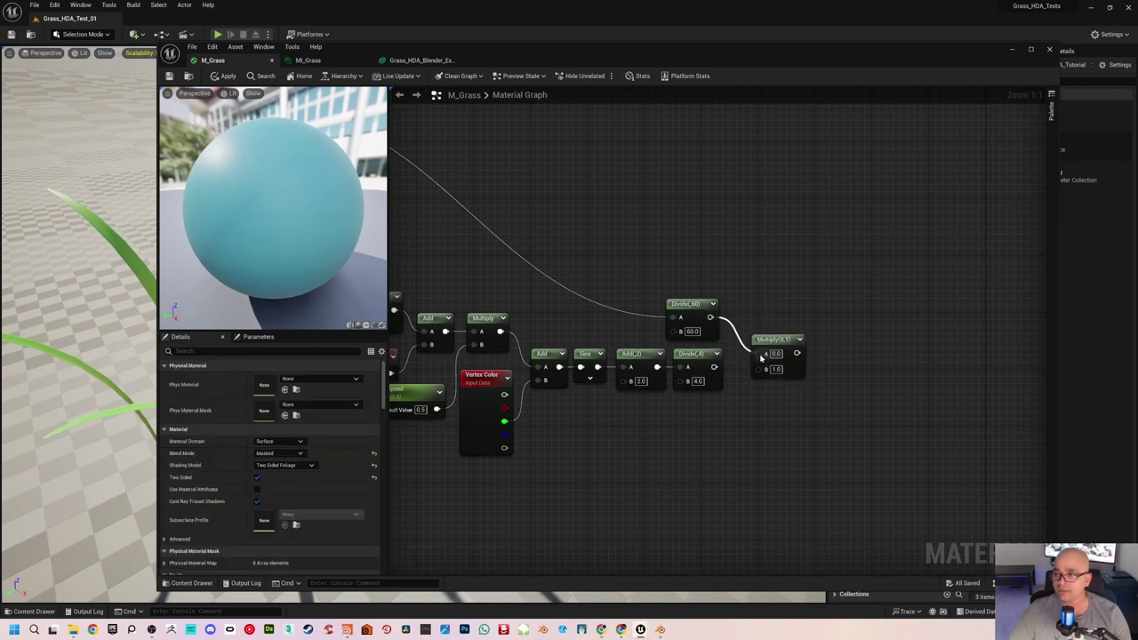
pyautogui.moveTo(718, 277); pyautogui.dragTo(713, 391, button='right')
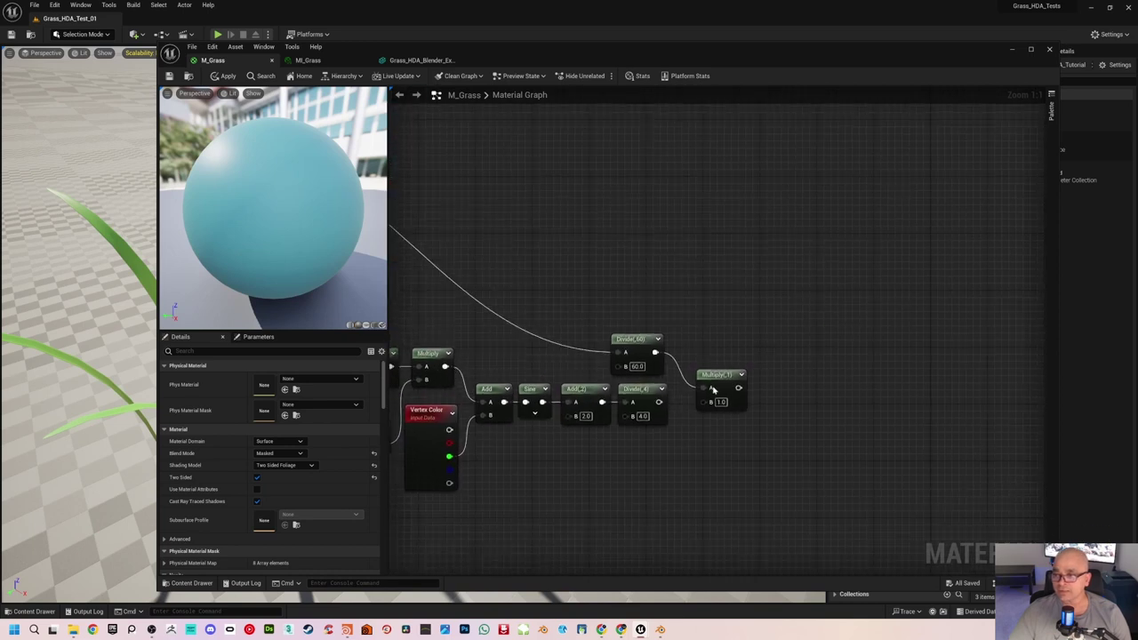
pyautogui.moveTo(659, 402); pyautogui.dragTo(711, 402)
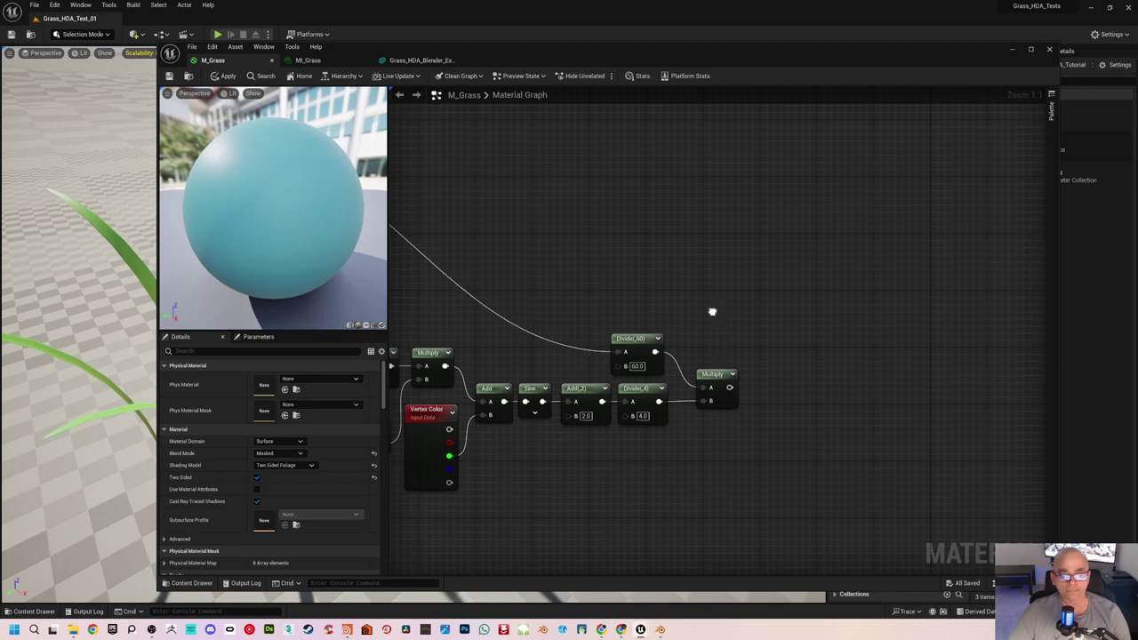
pyautogui.moveTo(711, 313); pyautogui.dragTo(789, 325, button='right')
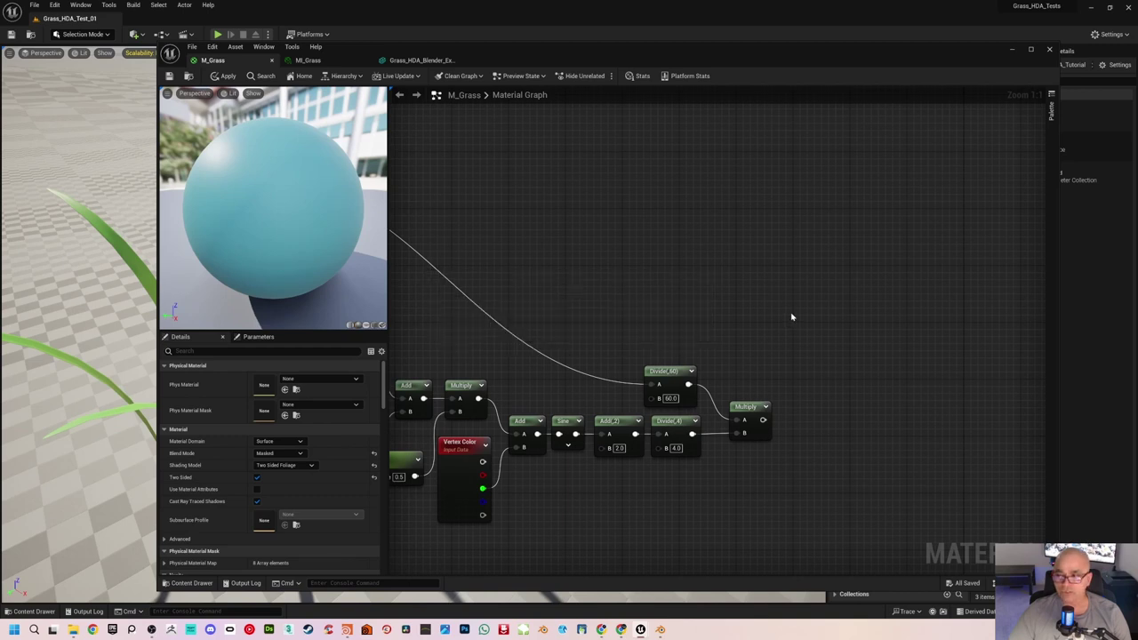
# Step: Place a RotateAboutAxis node in the M_Grass graph
pyautogui.rightClick(787, 317)
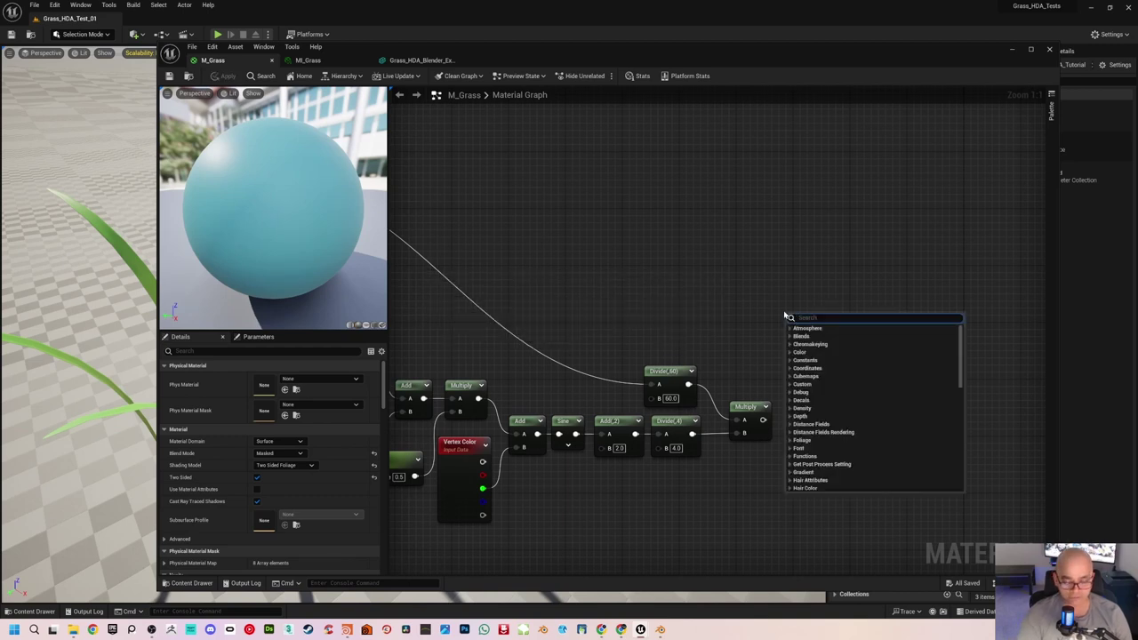
pyautogui.write('rotate')
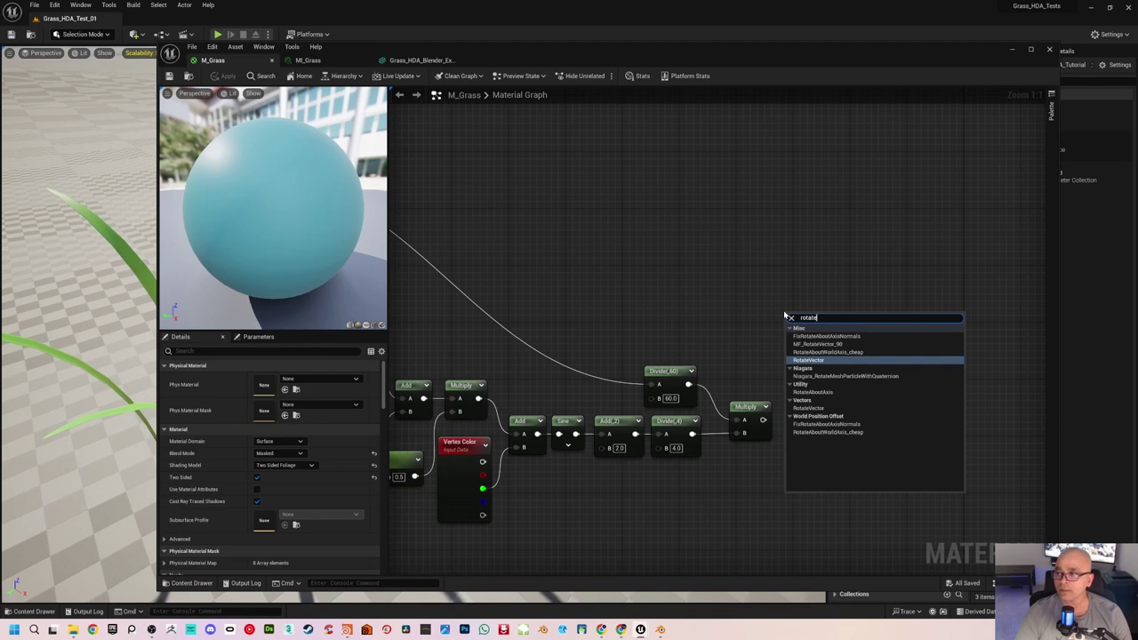
pyautogui.press('Down')
pyautogui.press('Down')
pyautogui.press('Down')
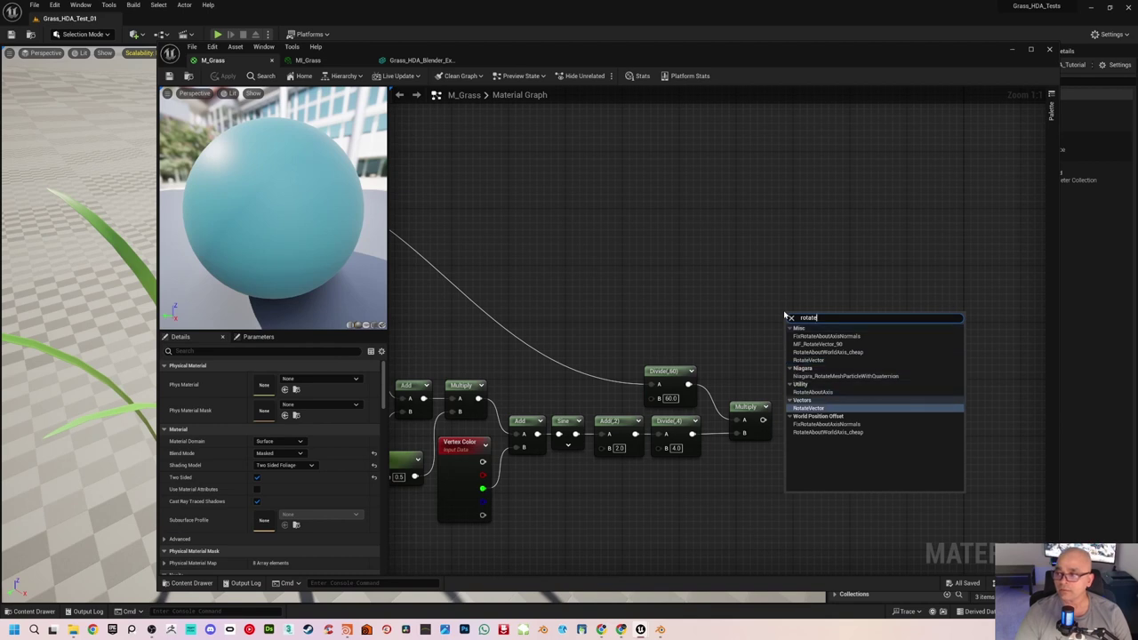
pyautogui.press('Up')
pyautogui.press('Return')
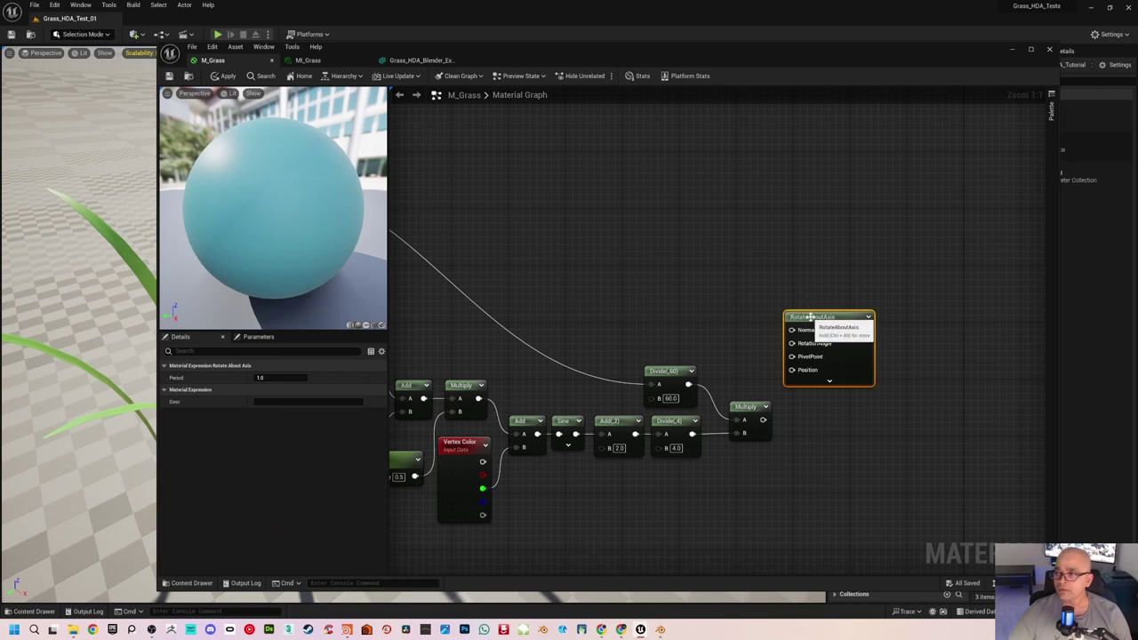
pyautogui.moveTo(786, 317); pyautogui.dragTo(815, 300)
pyautogui.click(759, 295)
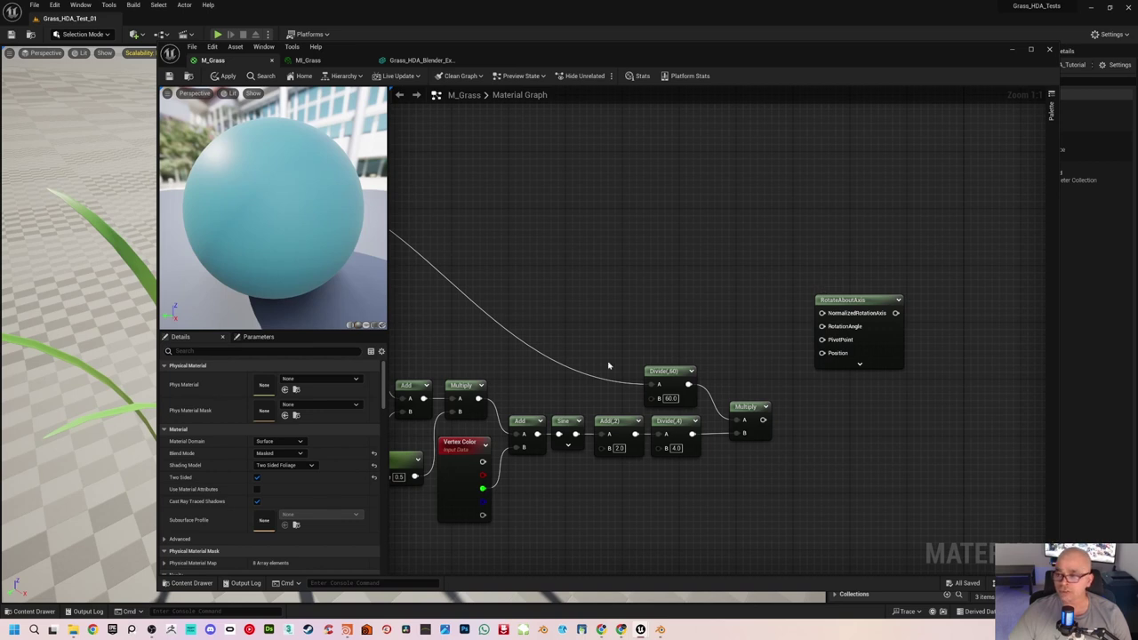
# Step: Wire the wind Multiply output into RotateAboutAxis's RotationAngle input
pyautogui.moveTo(608, 364); pyautogui.dragTo(729, 338, button='right')
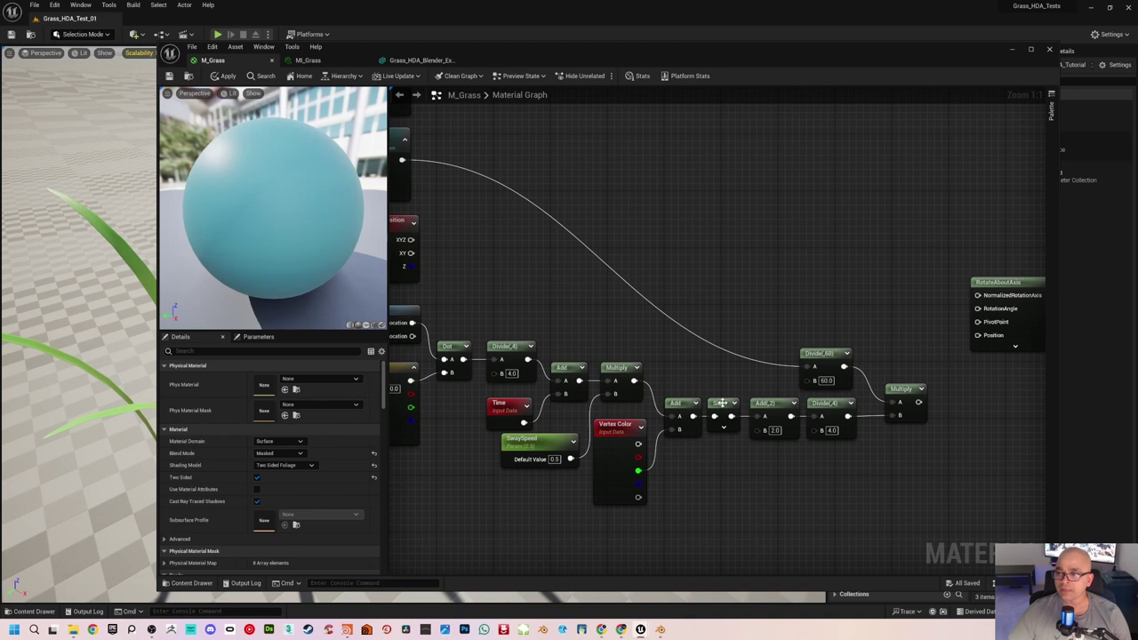
pyautogui.moveTo(823, 305); pyautogui.dragTo(669, 327, button='right')
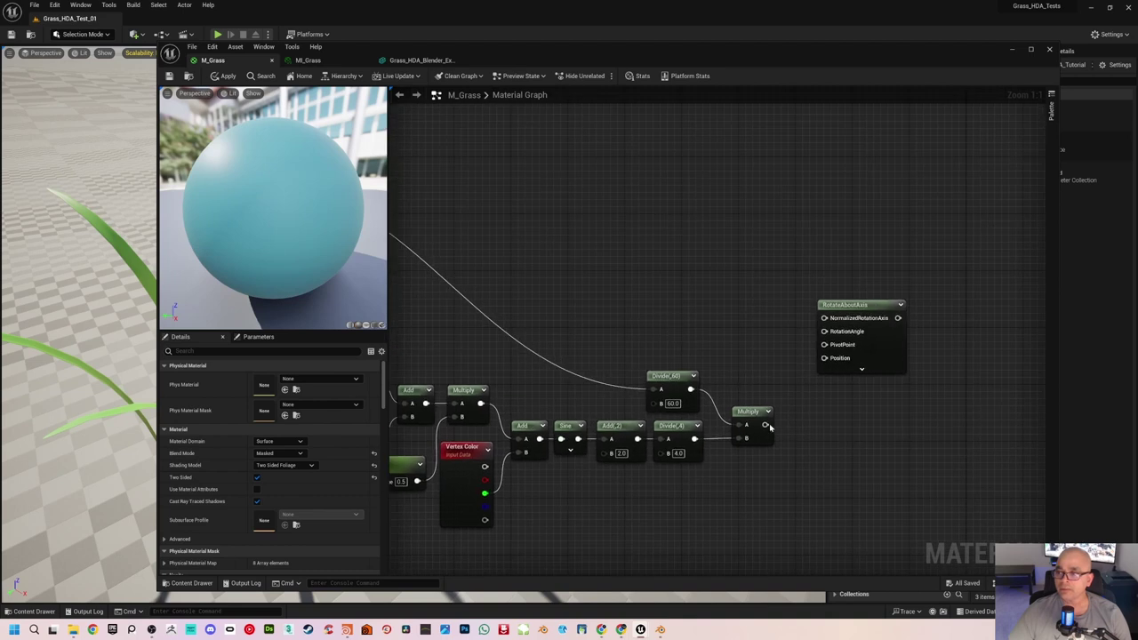
pyautogui.moveTo(765, 425); pyautogui.dragTo(825, 331)
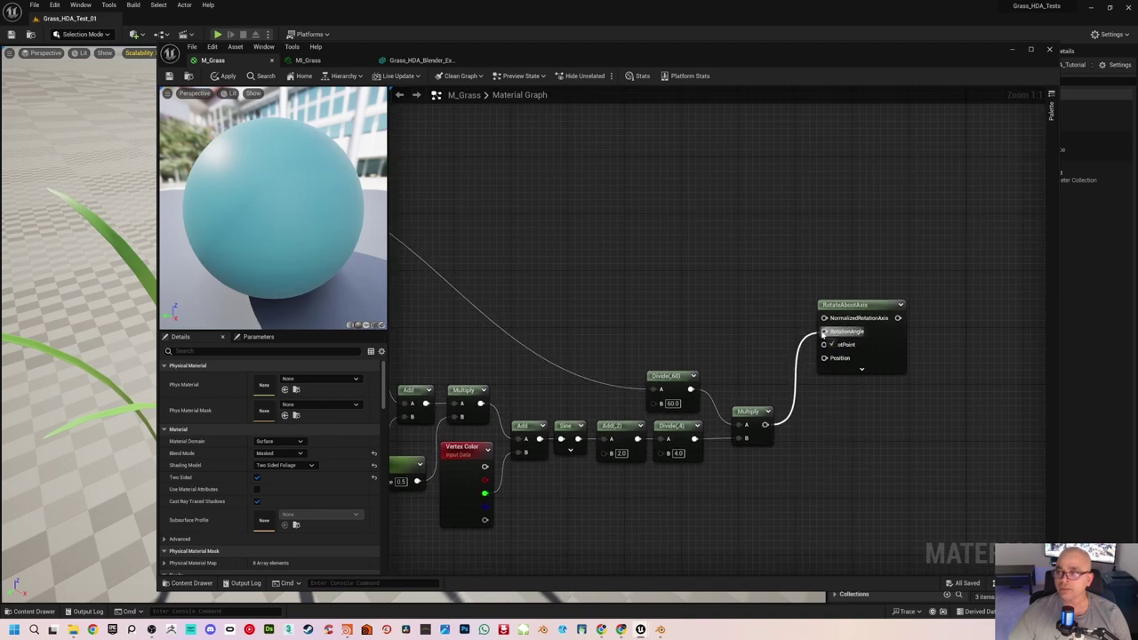
pyautogui.moveTo(603, 257); pyautogui.dragTo(821, 315, button='right')
pyautogui.rightClick(574, 331)
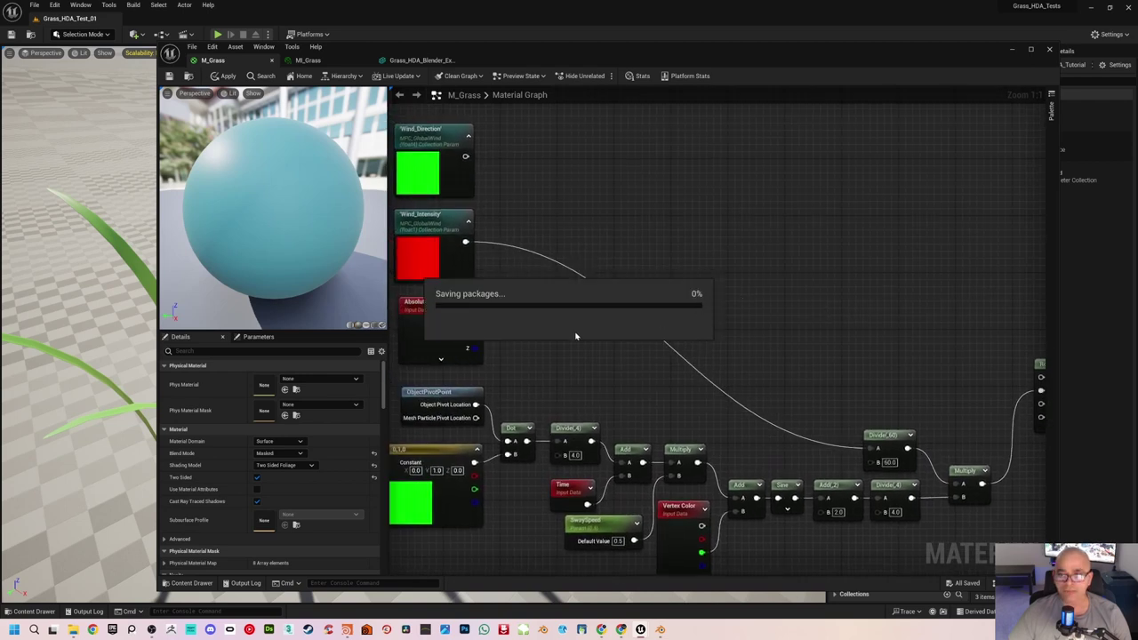
# Step: Wire Absolute World Position into RotateAboutAxis Position and Object Pivot Location into PivotPoint
pyautogui.press('Escape')
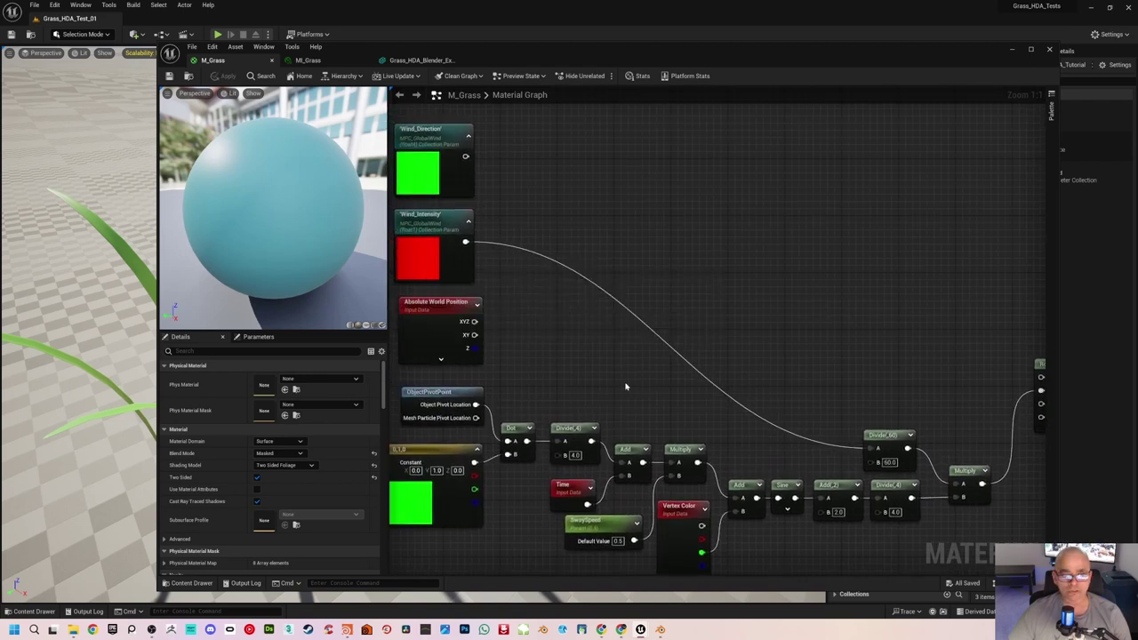
pyautogui.moveTo(602, 364); pyautogui.dragTo(544, 307, button='right')
pyautogui.moveTo(415, 246); pyautogui.dragTo(983, 341)
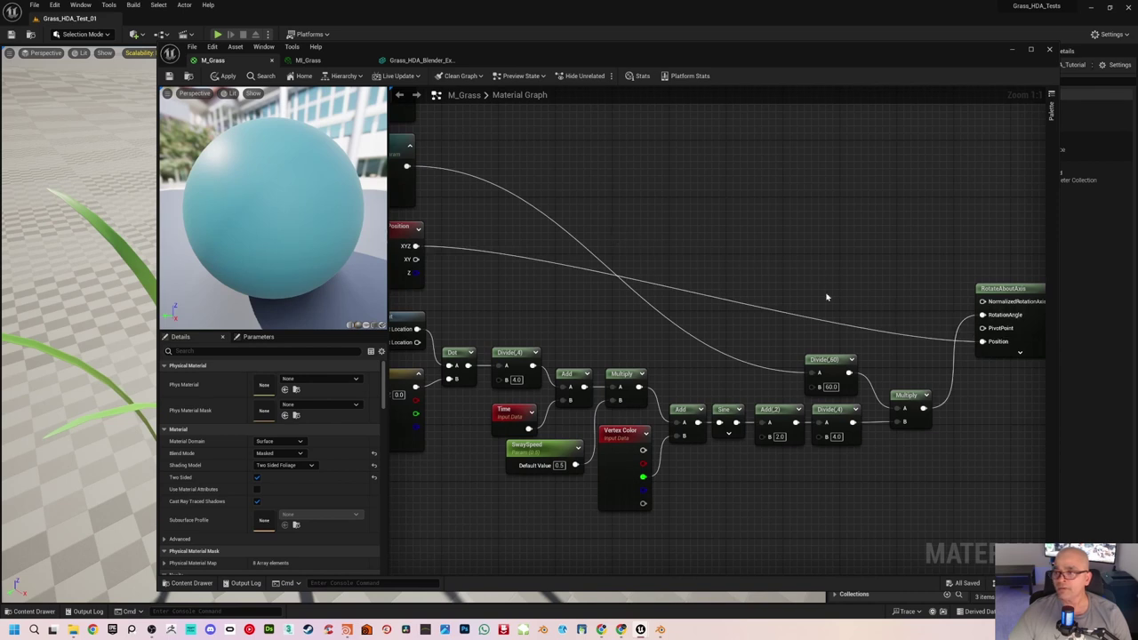
pyautogui.moveTo(451, 307); pyautogui.dragTo(516, 275, button='right')
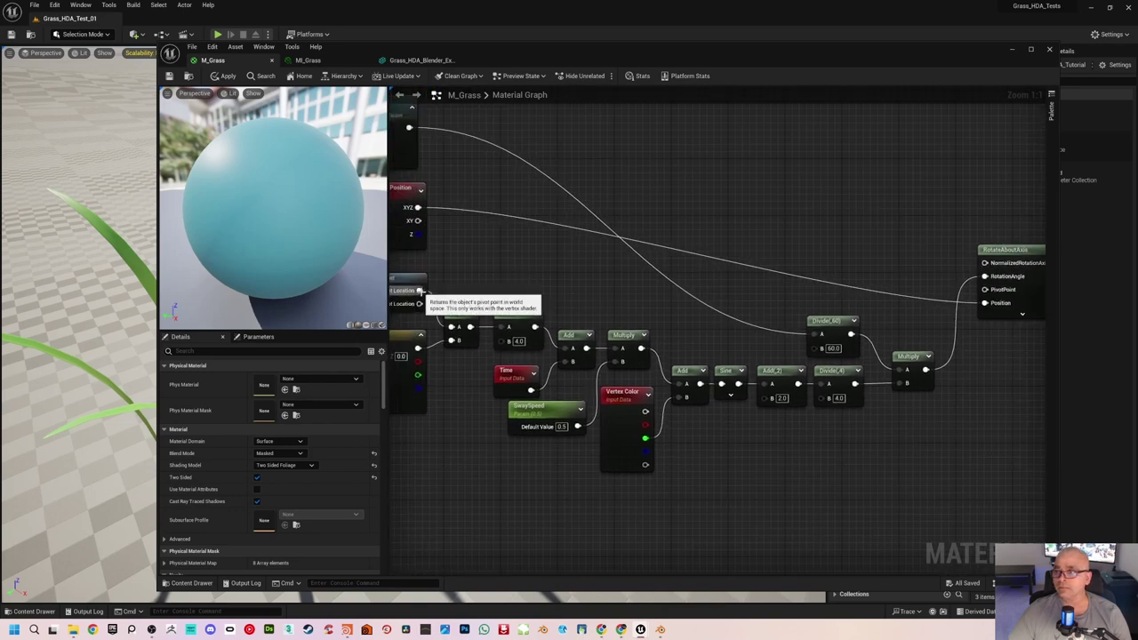
pyautogui.moveTo(420, 291); pyautogui.dragTo(985, 290)
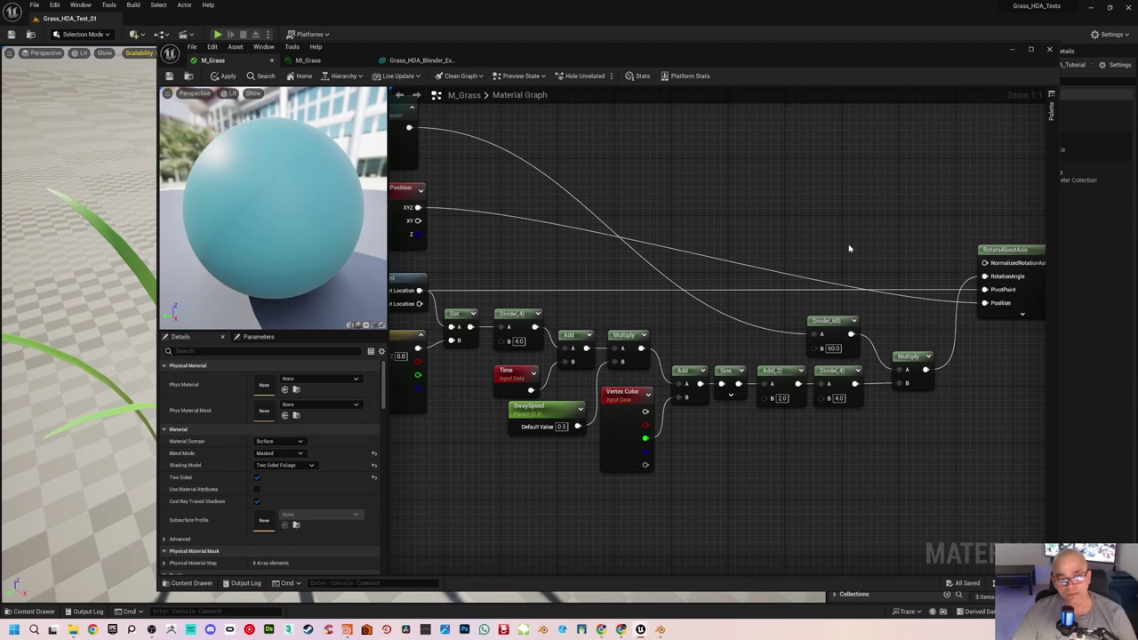
# Step: Apply the RotateAboutAxis wiring changes to M_Grass
pyautogui.moveTo(600, 268); pyautogui.dragTo(490, 289, button='right')
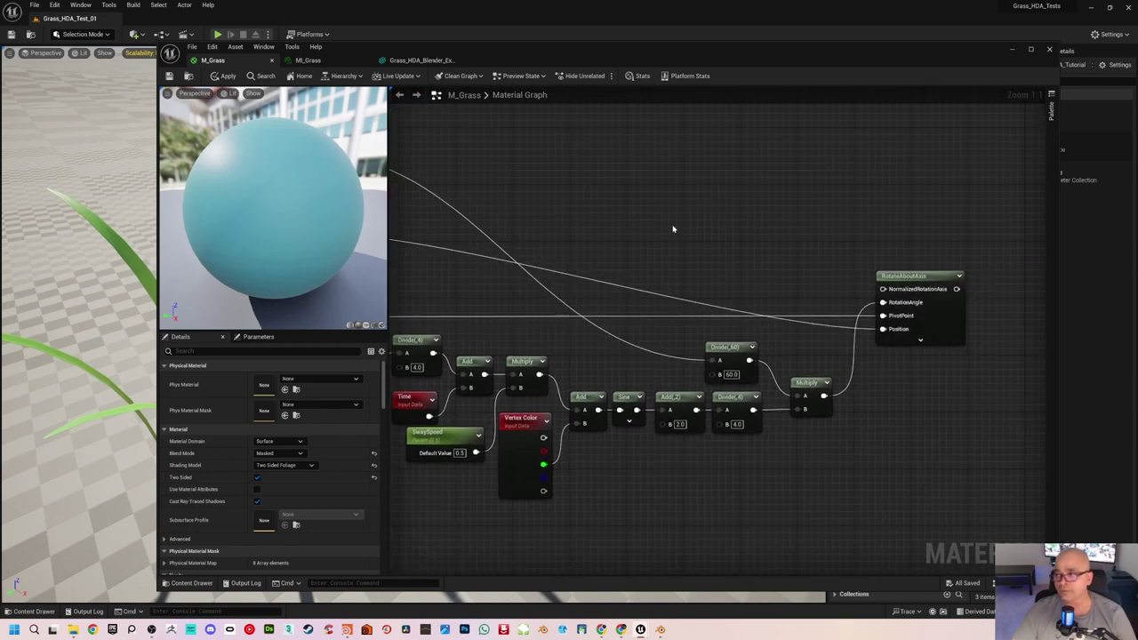
pyautogui.moveTo(673, 229); pyautogui.dragTo(682, 239, button='right')
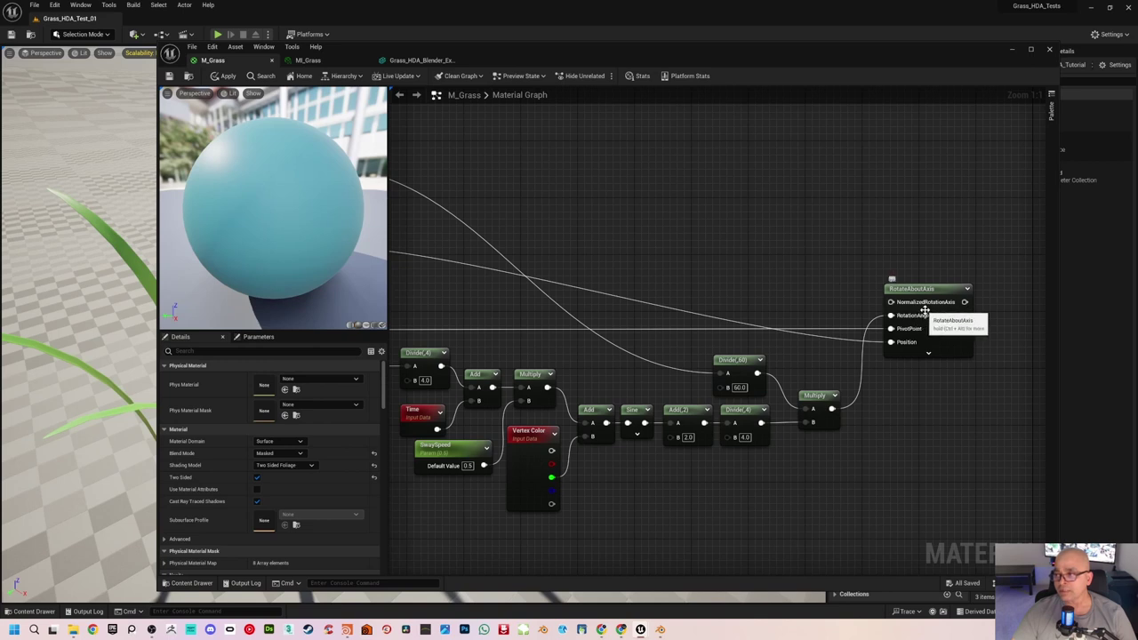
pyautogui.moveTo(605, 208); pyautogui.dragTo(750, 257, button='right')
pyautogui.hotkey('ctrl', 's')
pyautogui.moveTo(824, 283)
pyautogui.mouseDown(button='right')
pyautogui.moveTo(668, 259)
pyautogui.moveTo(846, 287)
pyautogui.mouseUp(button='right')
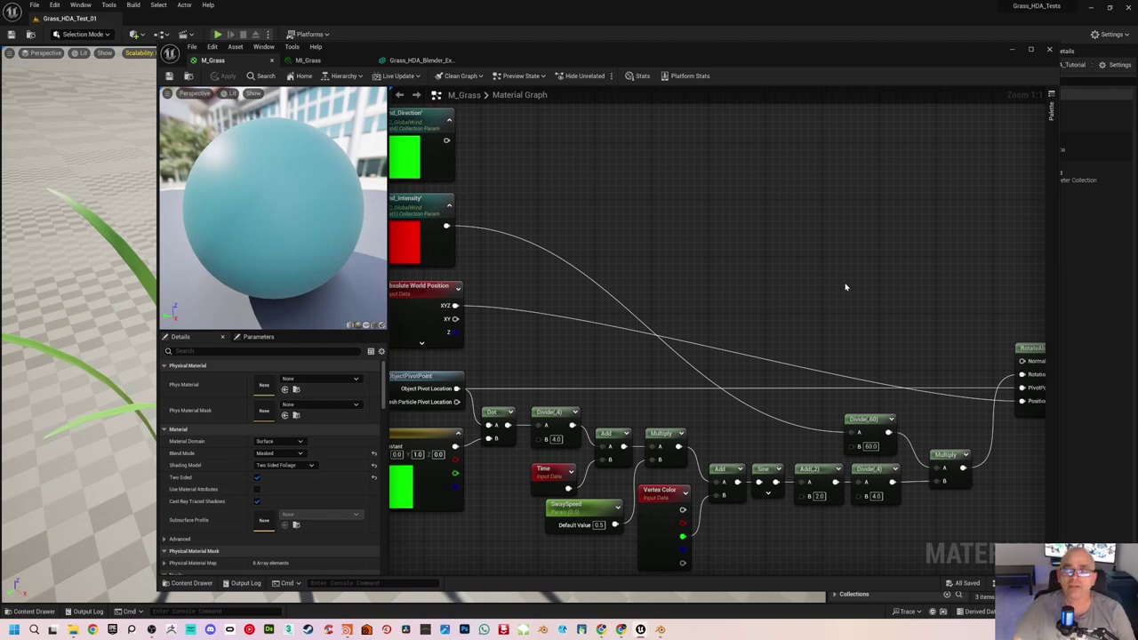
# Step: Add a Normalize node after Wind_Direction and wire it into NormalizedRotationAxis
pyautogui.moveTo(609, 205); pyautogui.dragTo(661, 235, button='right')
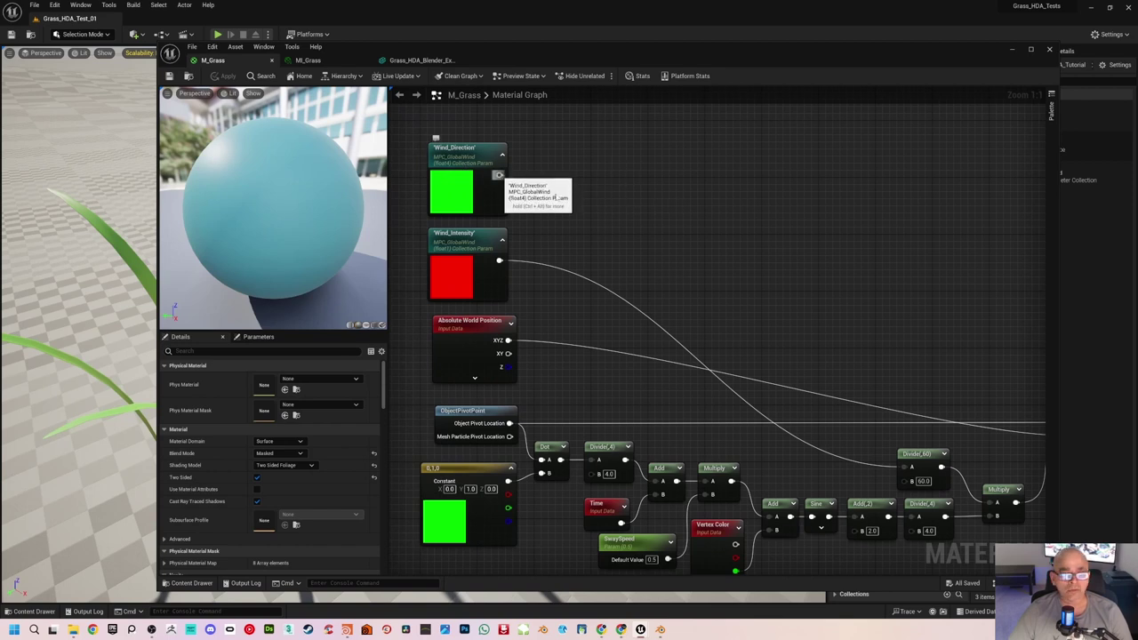
pyautogui.moveTo(499, 175); pyautogui.dragTo(627, 214)
pyautogui.write('multiply')
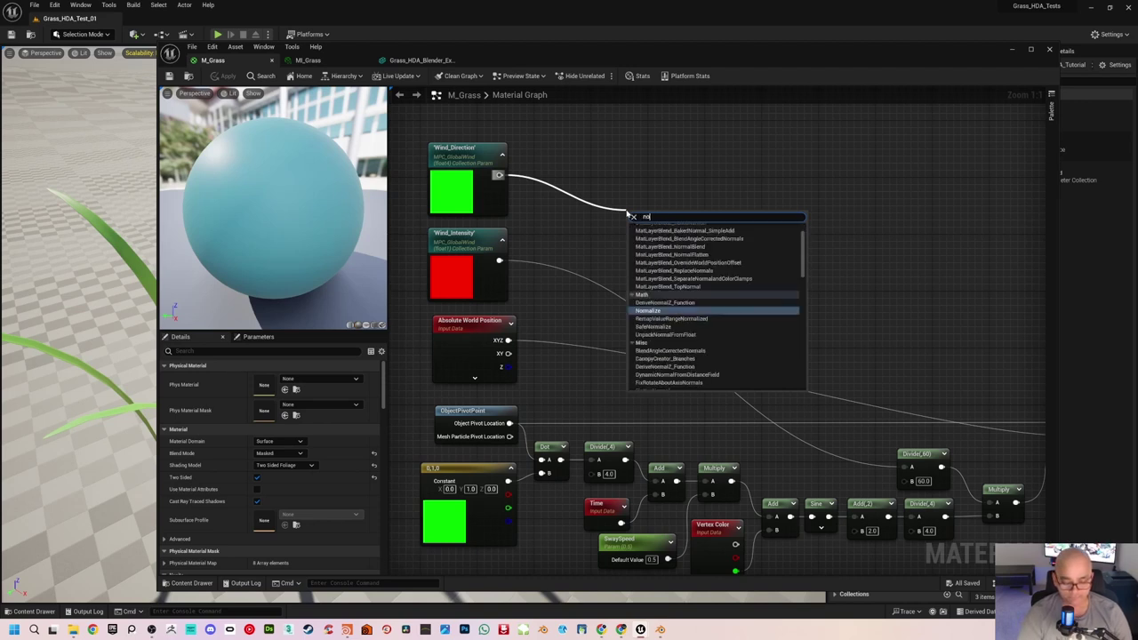
pyautogui.press('Return')
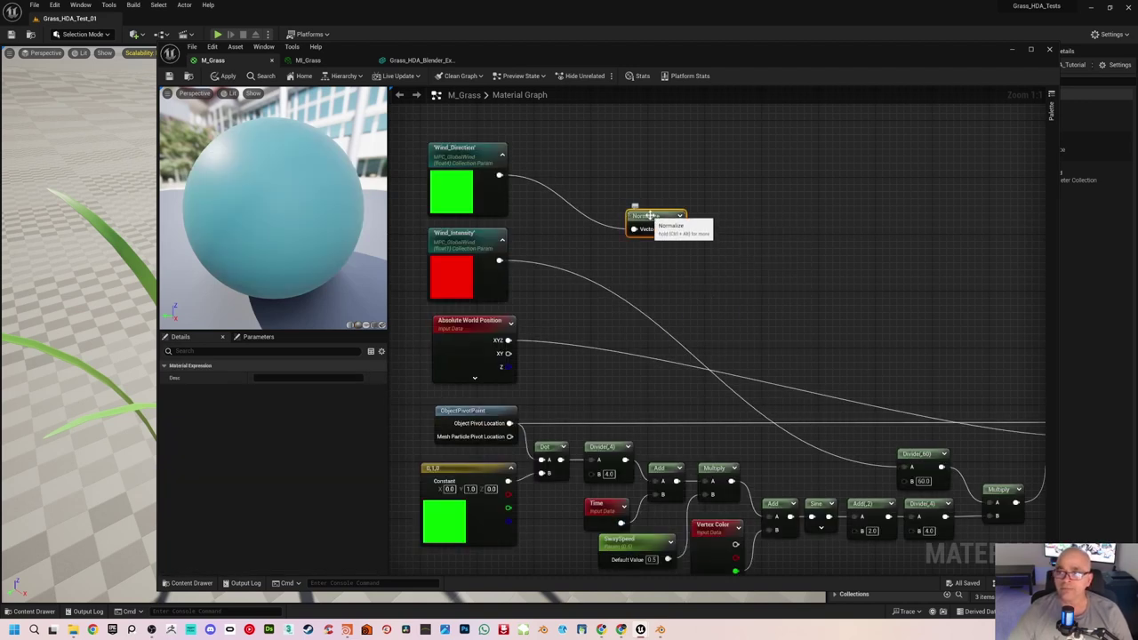
pyautogui.moveTo(651, 219); pyautogui.dragTo(561, 166)
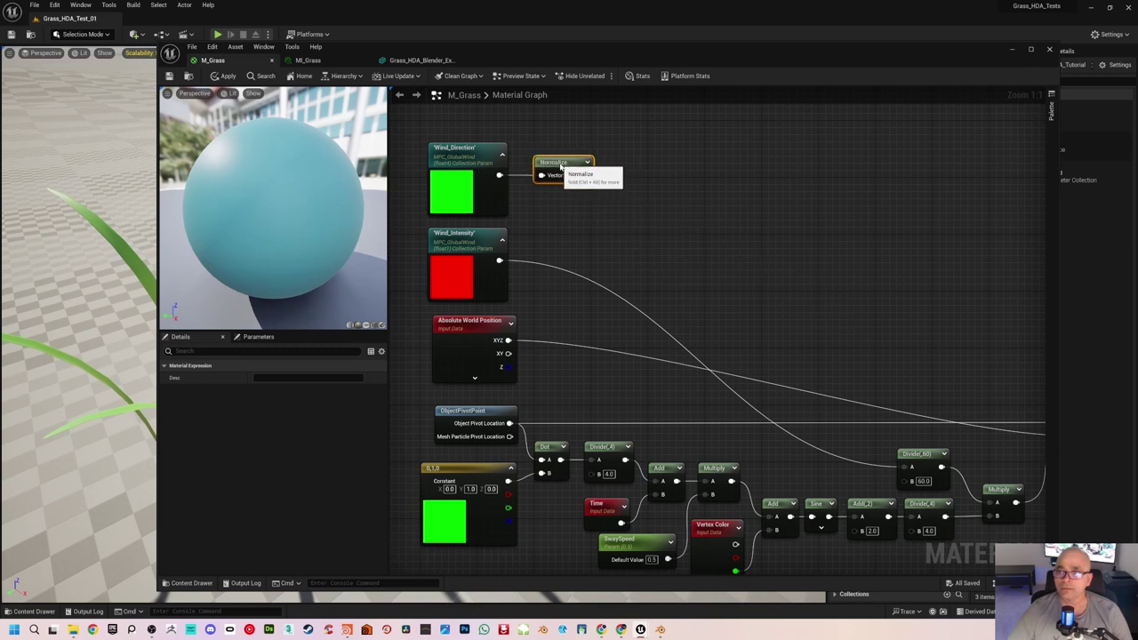
pyautogui.click(644, 246)
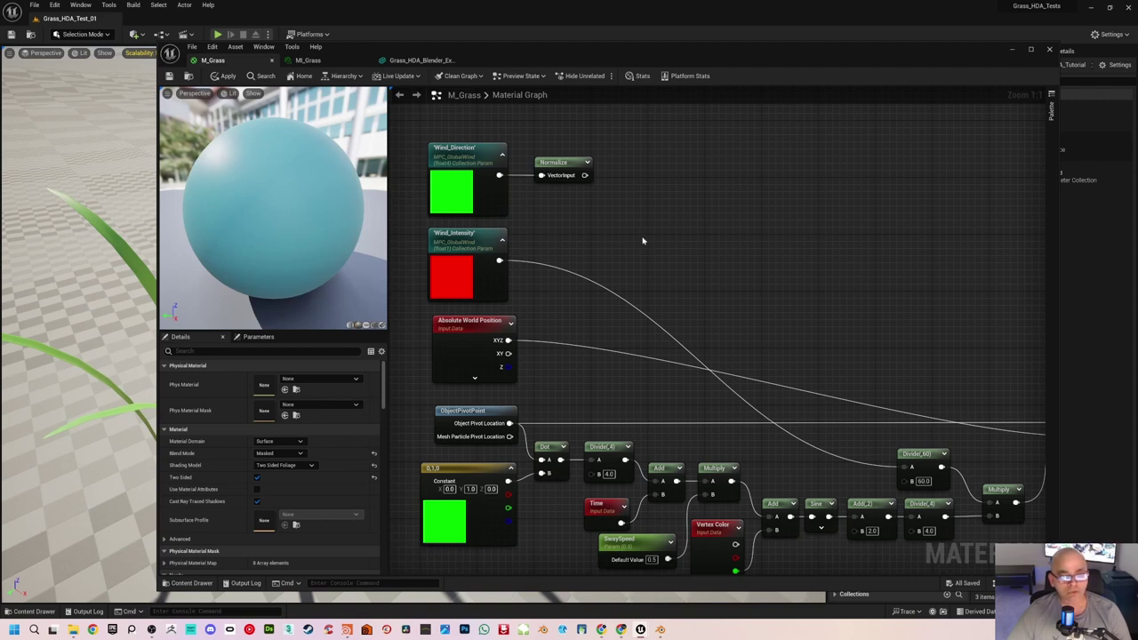
pyautogui.moveTo(643, 240); pyautogui.dragTo(628, 226, button='right')
pyautogui.moveTo(533, 155); pyautogui.dragTo(752, 376)
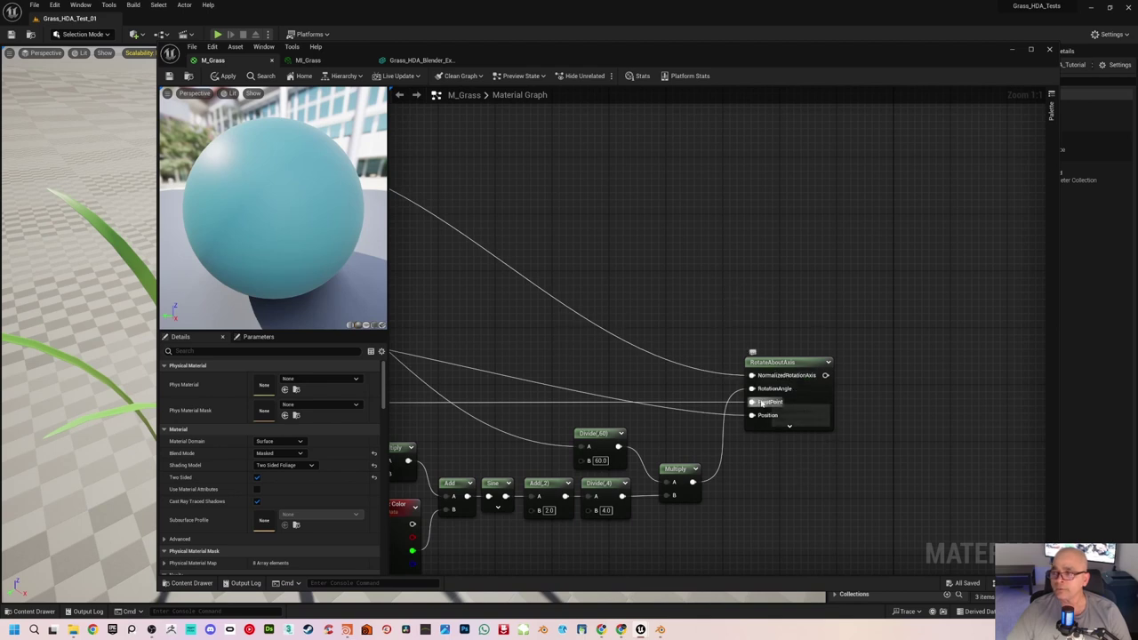
# Step: Apply and save the fully wired M_Grass material
pyautogui.moveTo(695, 289); pyautogui.dragTo(868, 297, button='right')
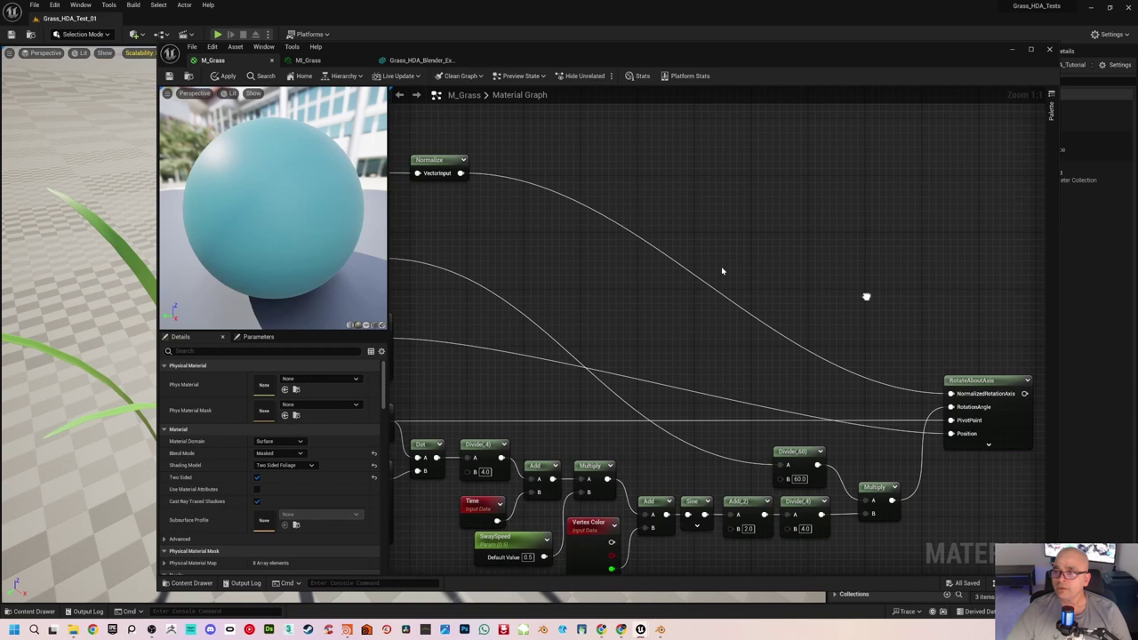
pyautogui.moveTo(549, 284); pyautogui.dragTo(640, 275, button='right')
pyautogui.hotkey('ctrl', 's')
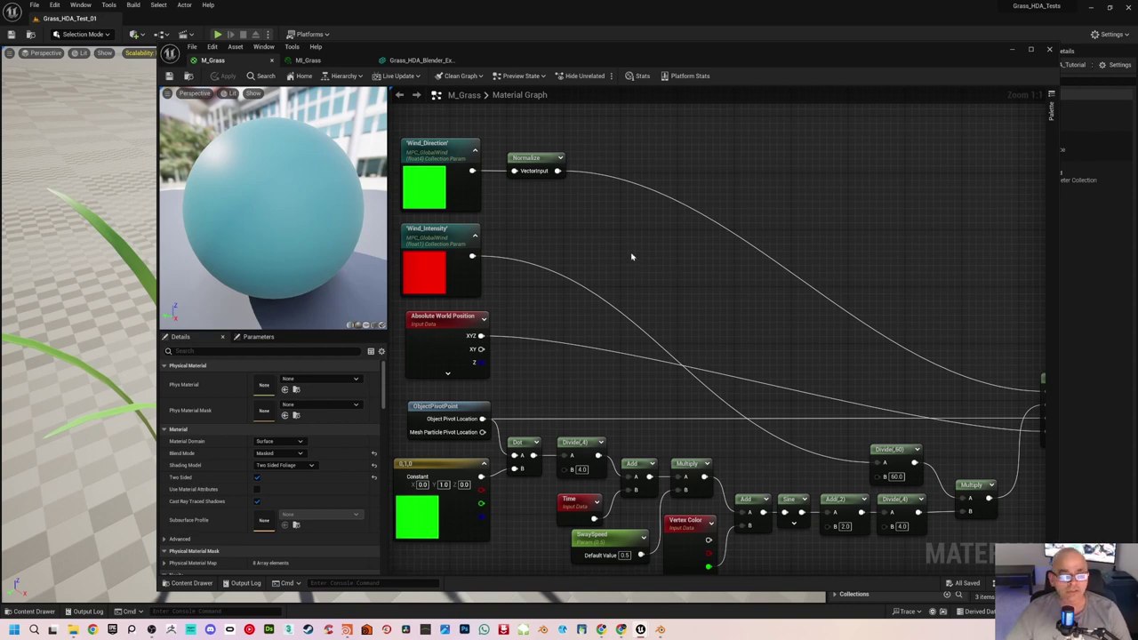
# Step: Narrow the Material Editor to reveal the grass blades in the level viewport
pyautogui.moveTo(636, 271); pyautogui.dragTo(633, 223, button='right')
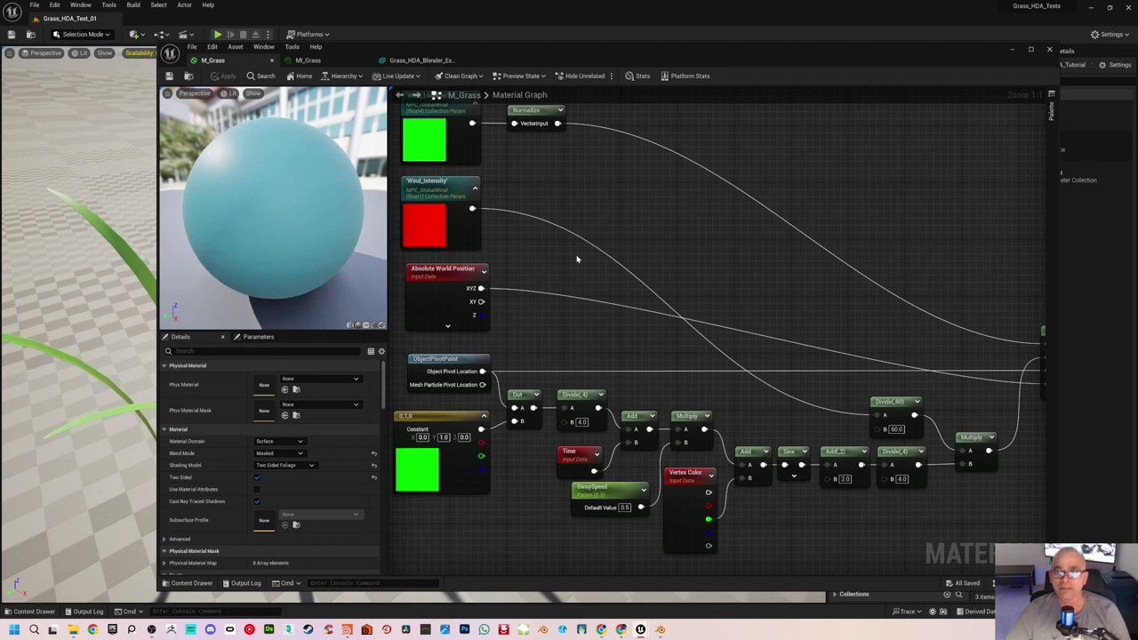
pyautogui.moveTo(584, 204); pyautogui.dragTo(586, 209, button='right')
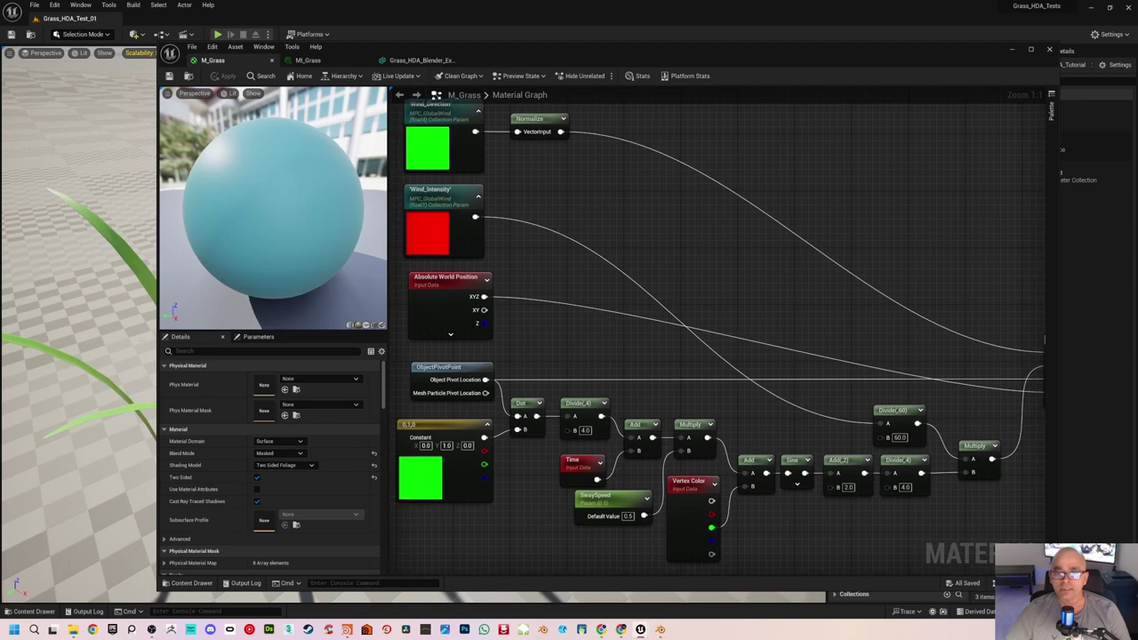
pyautogui.moveTo(160, 267); pyautogui.dragTo(341, 266)
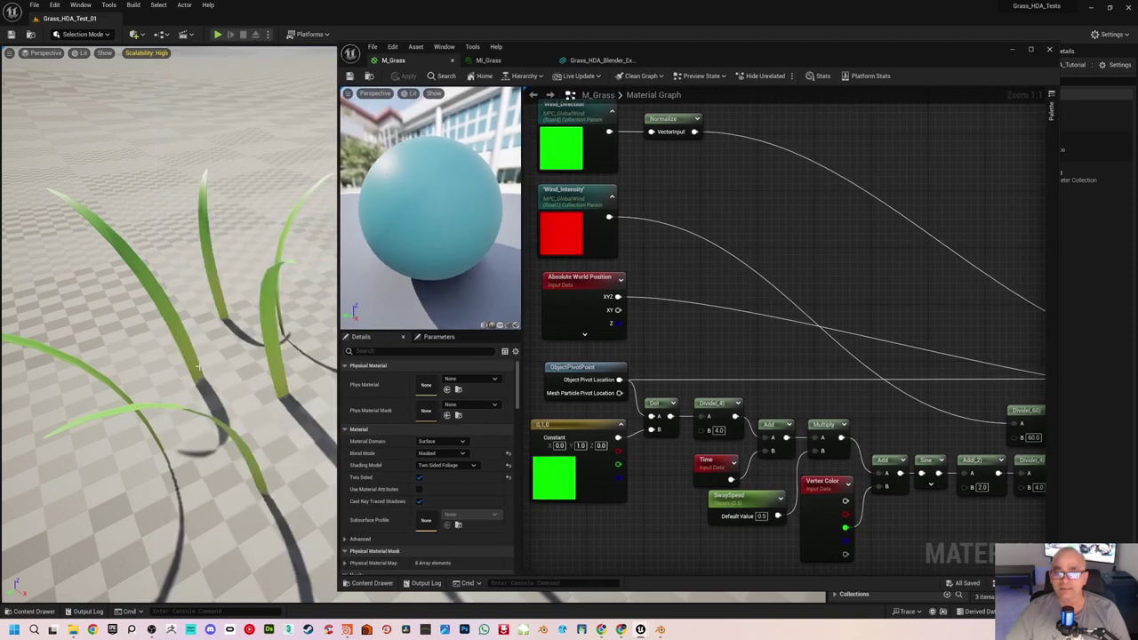
# Step: Add a ComponentMask node with R and G off, keeping only the B channel
pyautogui.moveTo(341, 343); pyautogui.dragTo(174, 354)
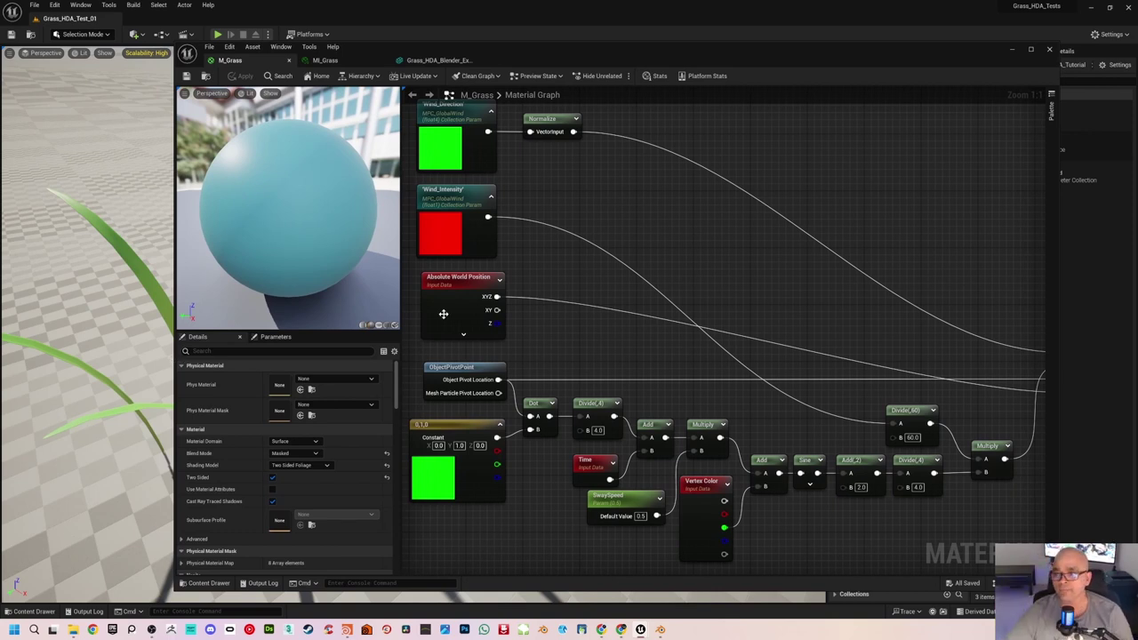
pyautogui.rightClick(607, 233)
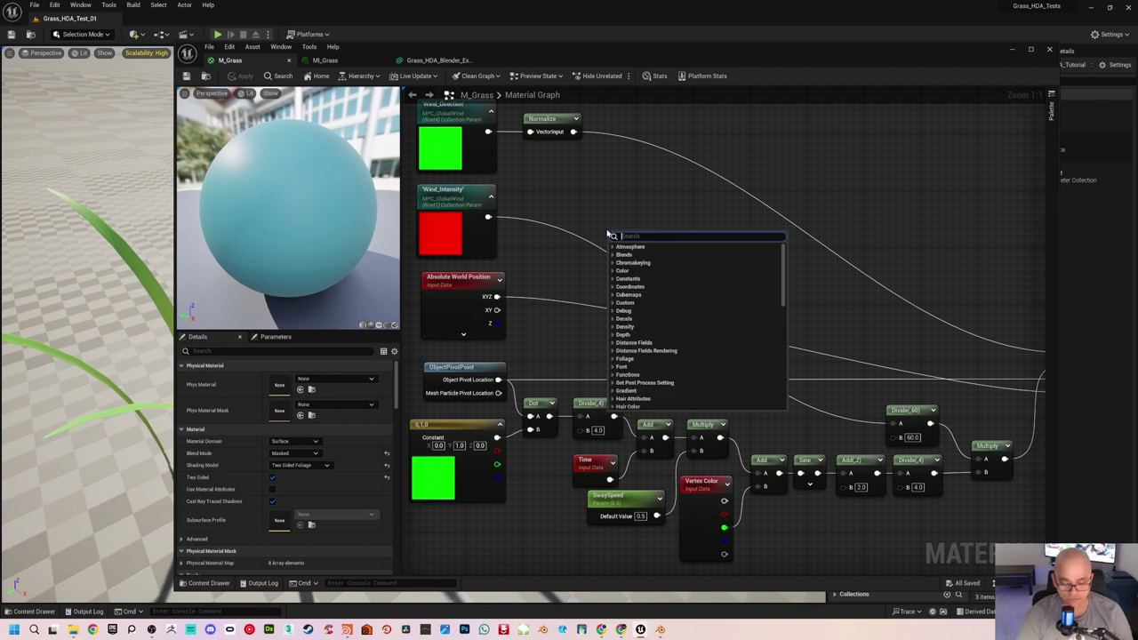
pyautogui.write('compo')
pyautogui.press('Return')
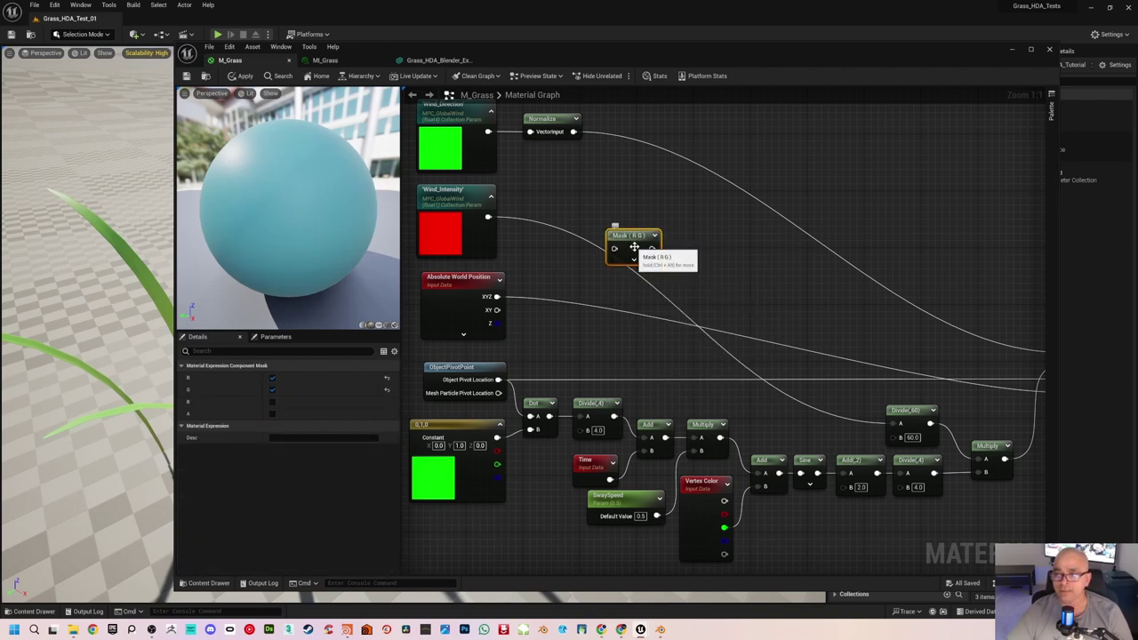
pyautogui.click(272, 378)
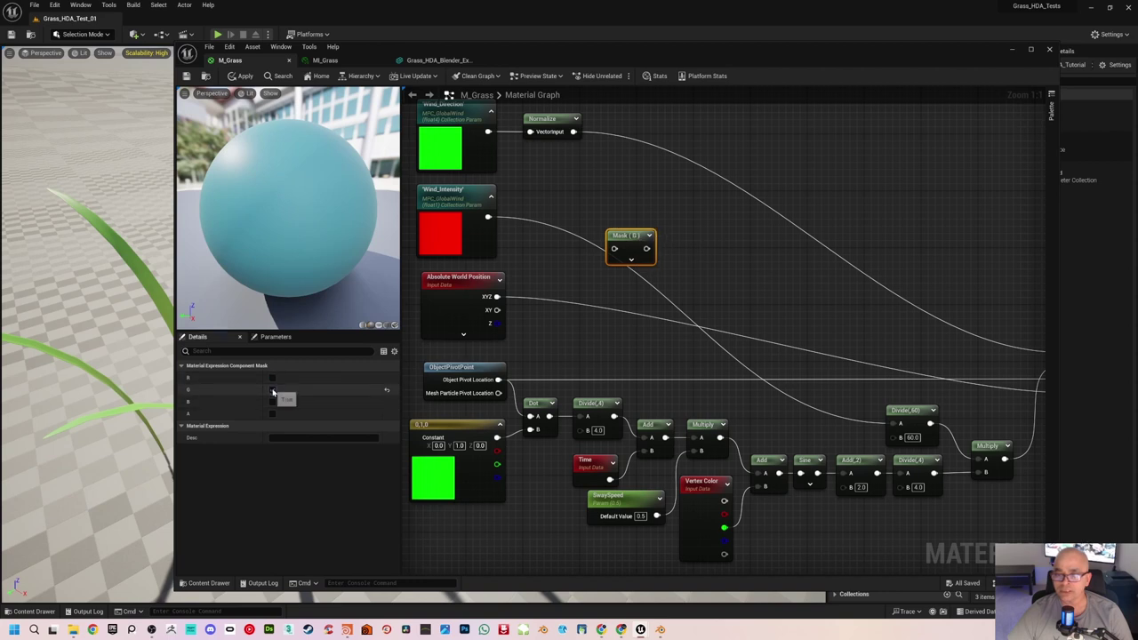
pyautogui.click(272, 390)
pyautogui.click(273, 403)
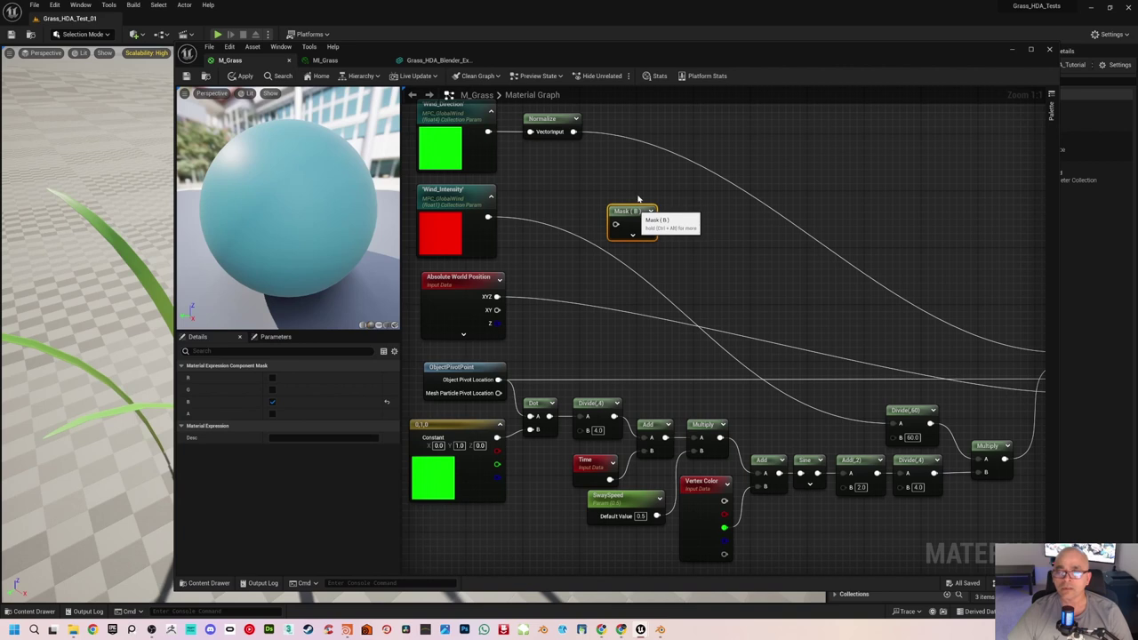
pyautogui.moveTo(639, 189); pyautogui.dragTo(632, 190, button='right')
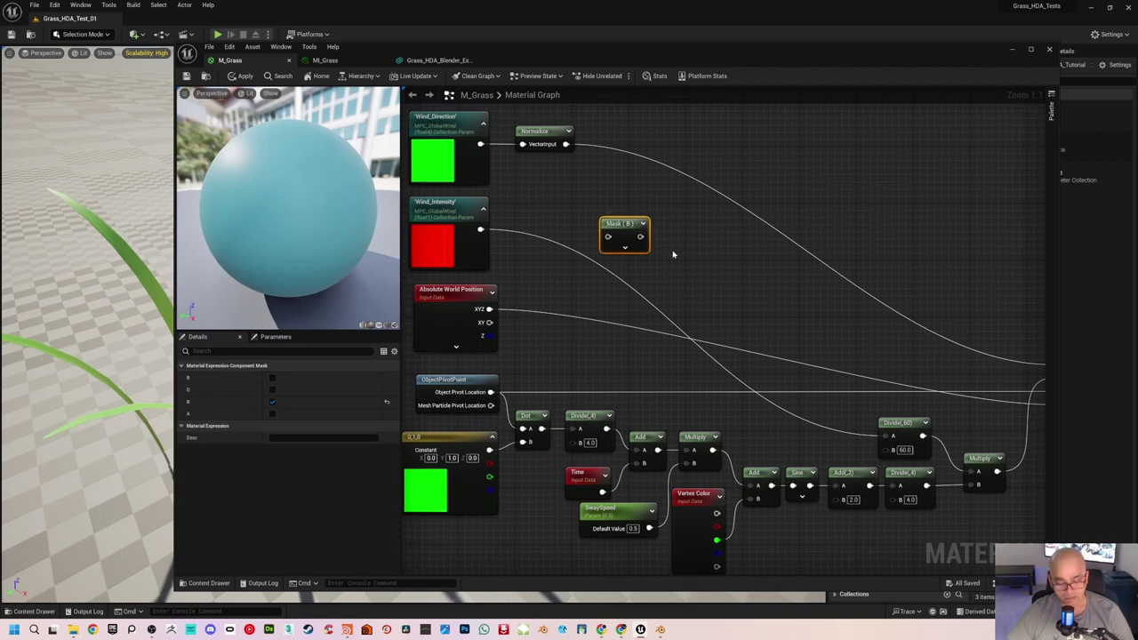
# Step: Duplicate the Mask (B) node and move both masks beside the position nodes
pyautogui.hotkey('ctrl', 'c')
pyautogui.hotkey('ctrl', 'v')
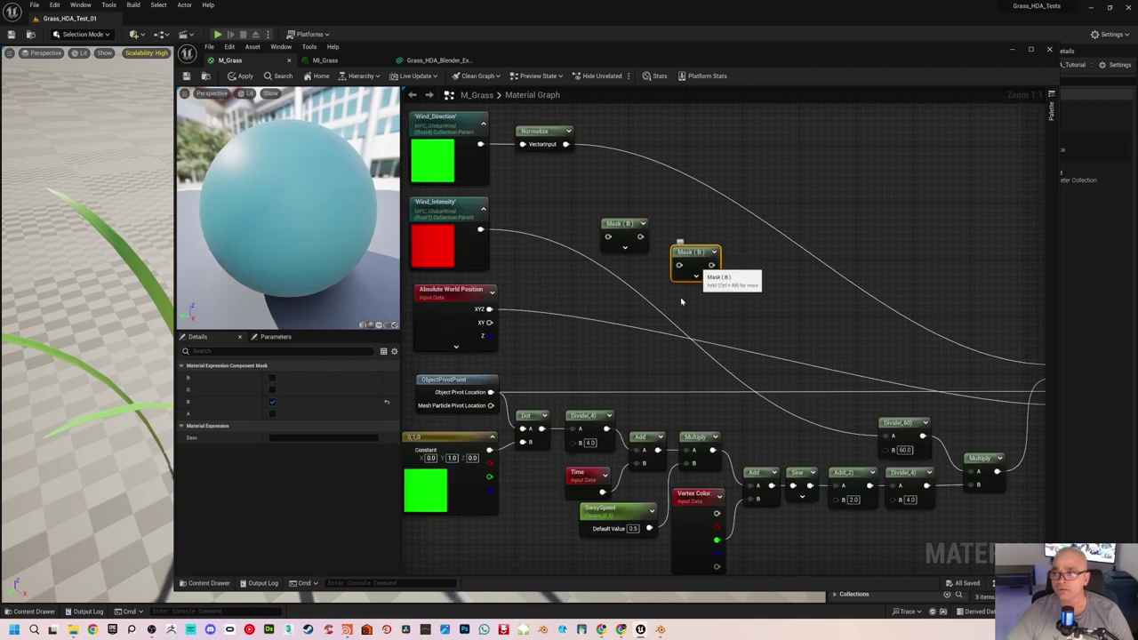
pyautogui.moveTo(703, 263); pyautogui.dragTo(638, 297)
pyautogui.click(680, 264)
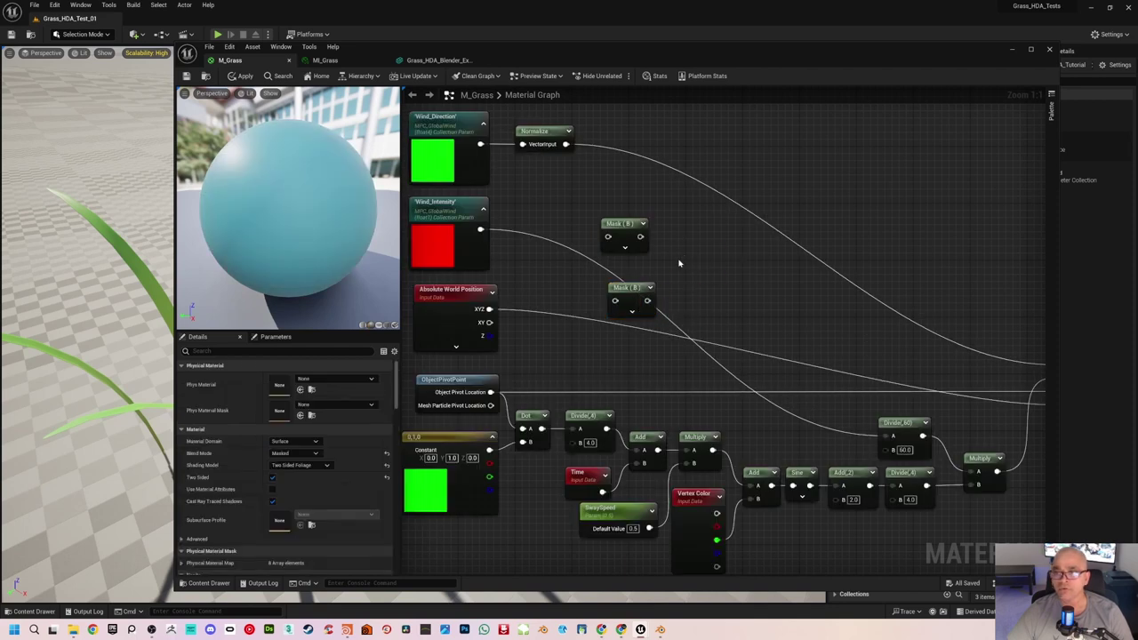
pyautogui.moveTo(592, 202); pyautogui.dragTo(703, 322)
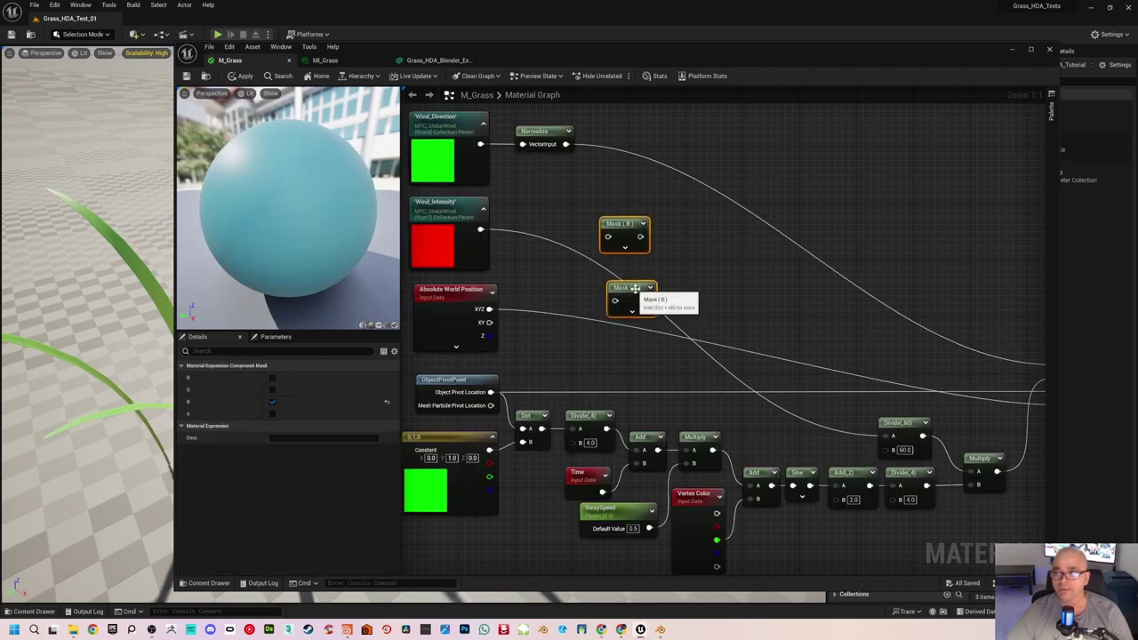
pyautogui.moveTo(633, 293); pyautogui.dragTo(633, 353)
pyautogui.click(560, 288)
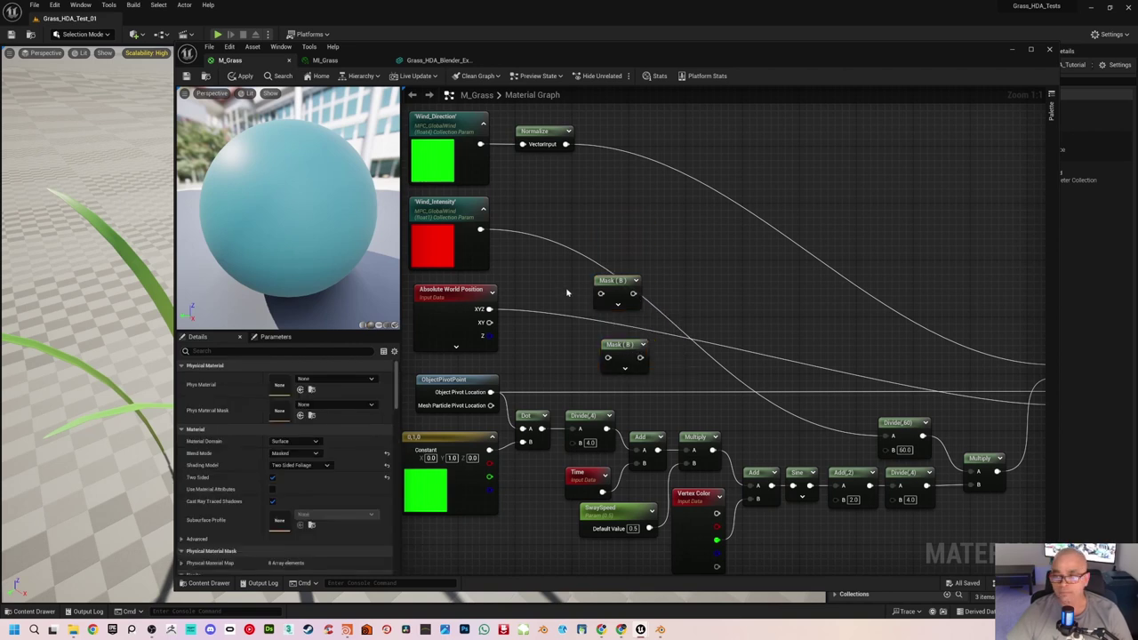
# Step: Wire Absolute World Position to the upper Mask (B) and Object Pivot Location to the lower one
pyautogui.moveTo(567, 291); pyautogui.dragTo(559, 269, button='right')
pyautogui.moveTo(481, 288); pyautogui.dragTo(593, 273)
pyautogui.moveTo(488, 371); pyautogui.dragTo(601, 336)
pyautogui.click(608, 328)
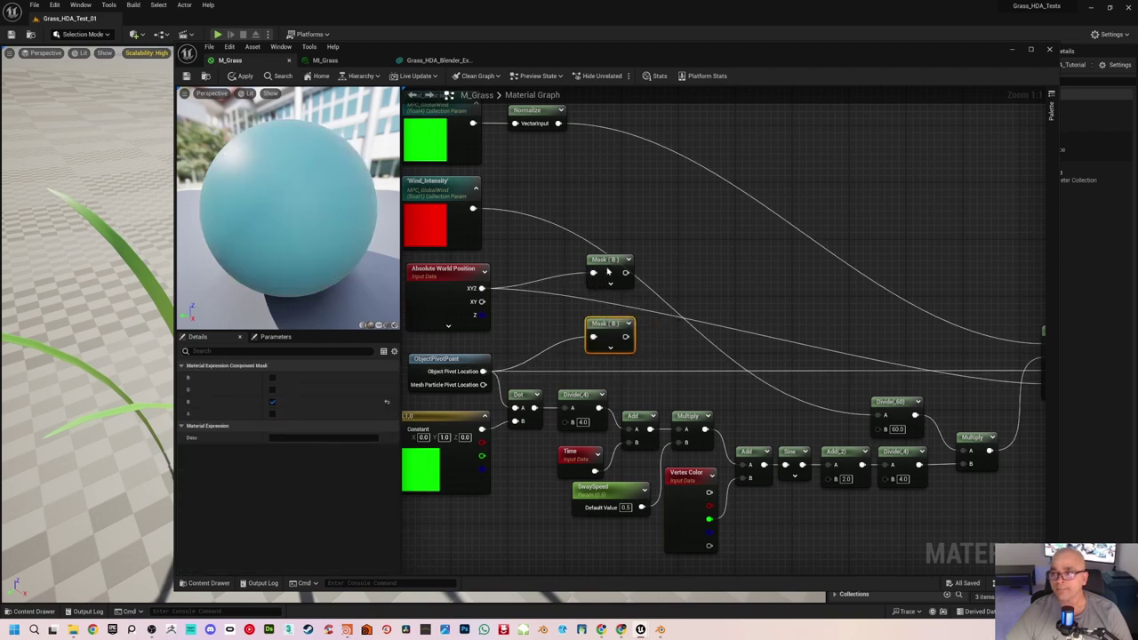
pyautogui.moveTo(612, 260); pyautogui.dragTo(612, 274)
# Step: Narrow the material editor to show the grass, then recenter the graph on the mask nodes
pyautogui.click(698, 258)
pyautogui.moveTo(698, 258); pyautogui.dragTo(639, 260, button='right')
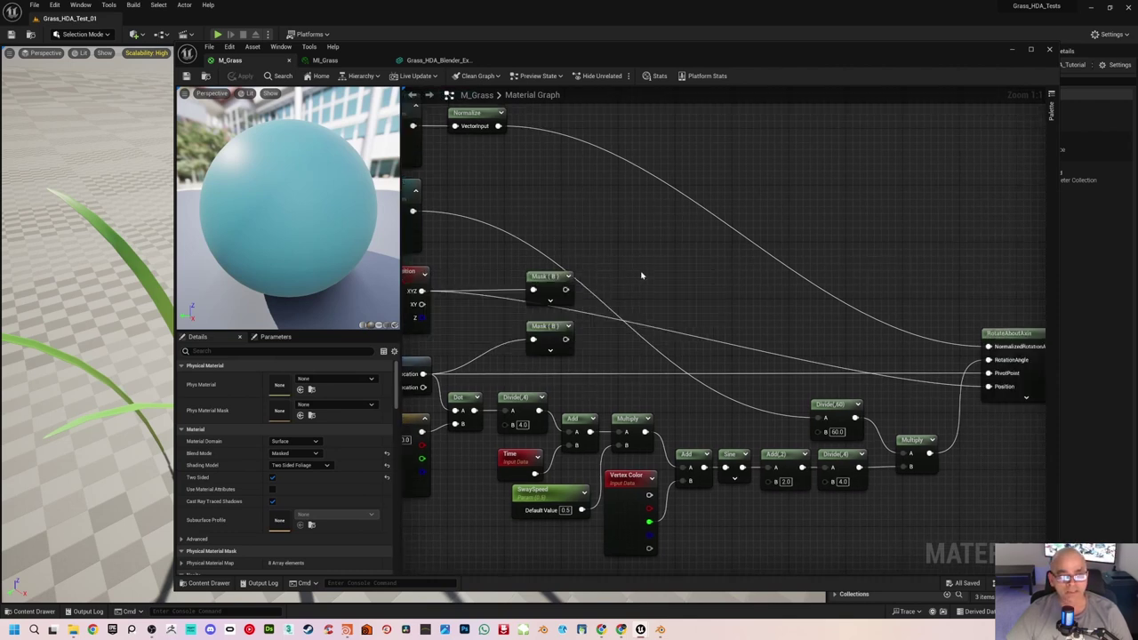
pyautogui.moveTo(626, 279); pyautogui.dragTo(636, 281, button='right')
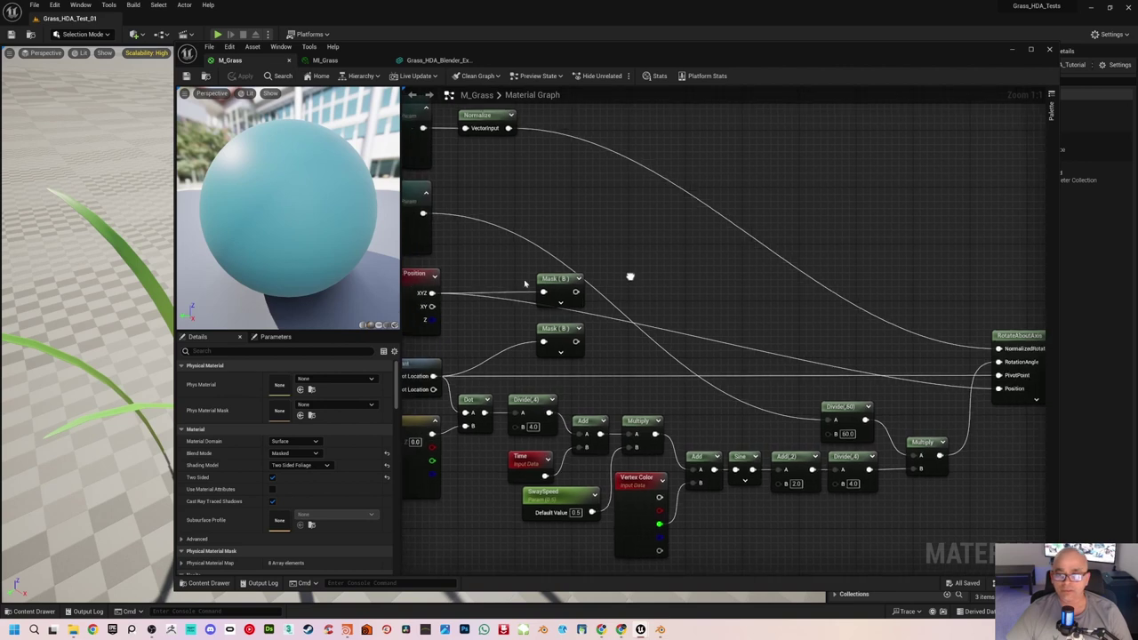
pyautogui.moveTo(195, 243); pyautogui.dragTo(303, 243)
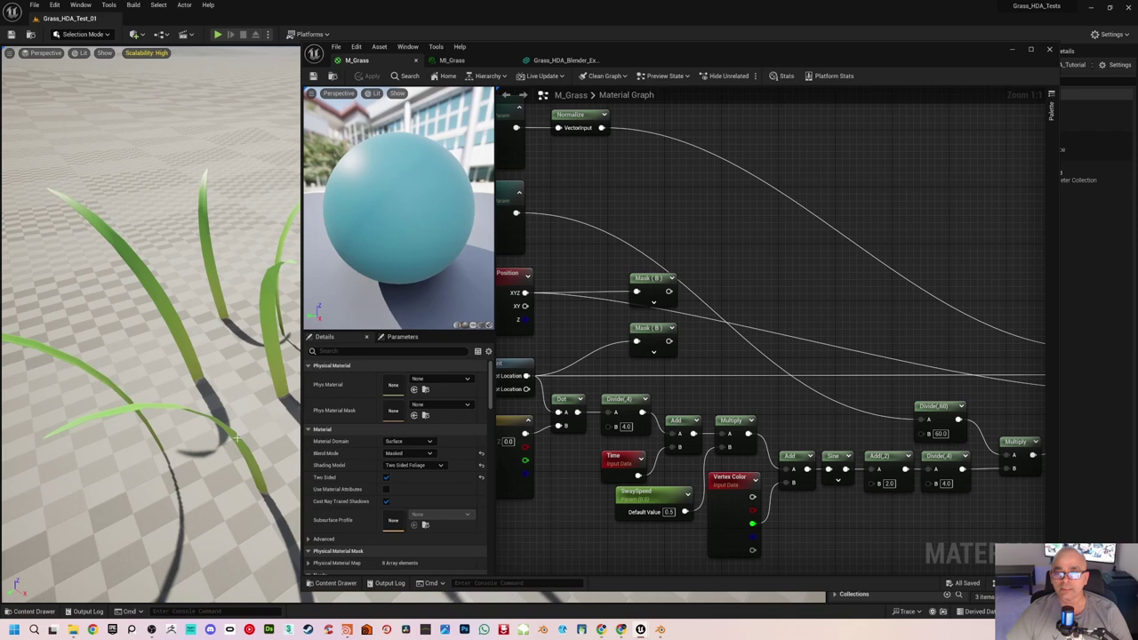
pyautogui.moveTo(702, 248); pyautogui.dragTo(777, 211, button='right')
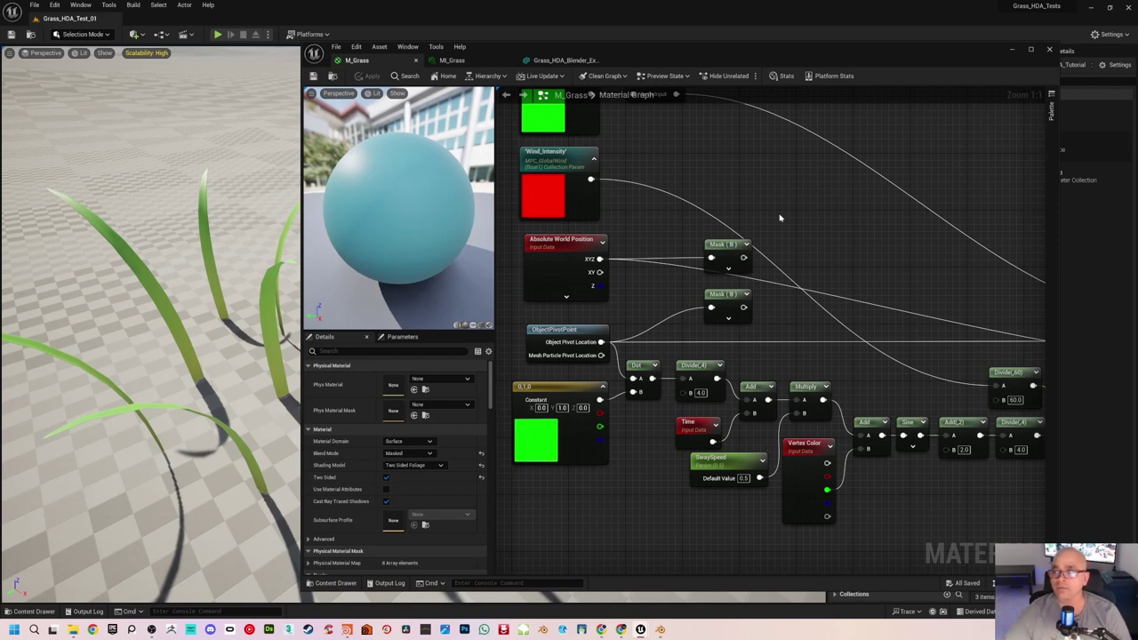
pyautogui.moveTo(780, 218); pyautogui.dragTo(706, 209, button='right')
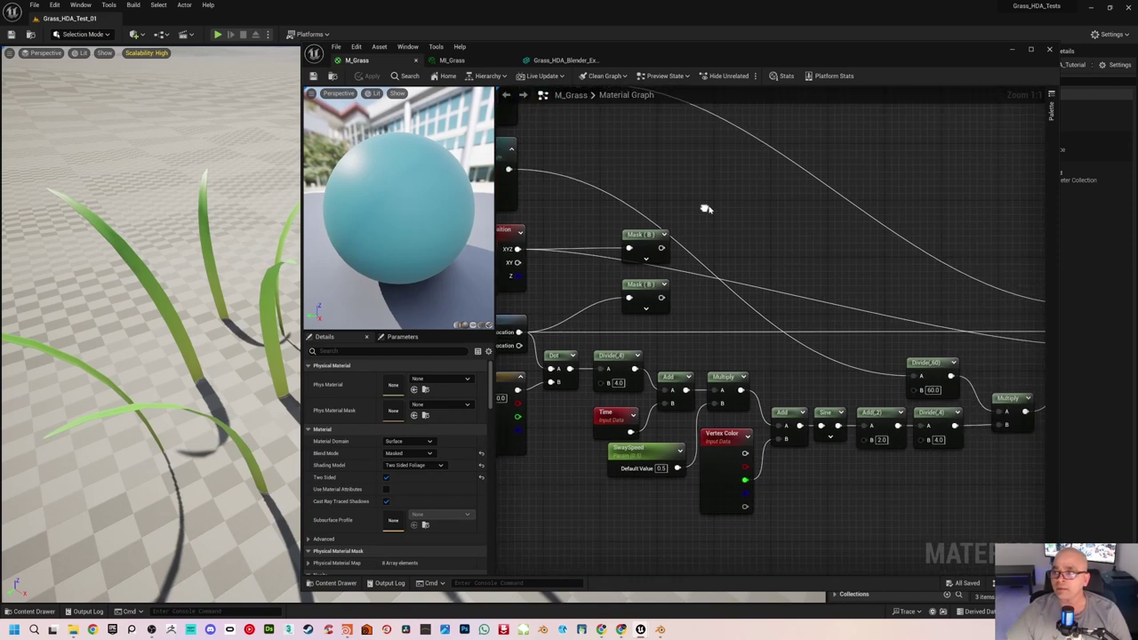
# Step: Place a Subtract node beside the mask nodes
pyautogui.rightClick(740, 239)
pyautogui.write('sub')
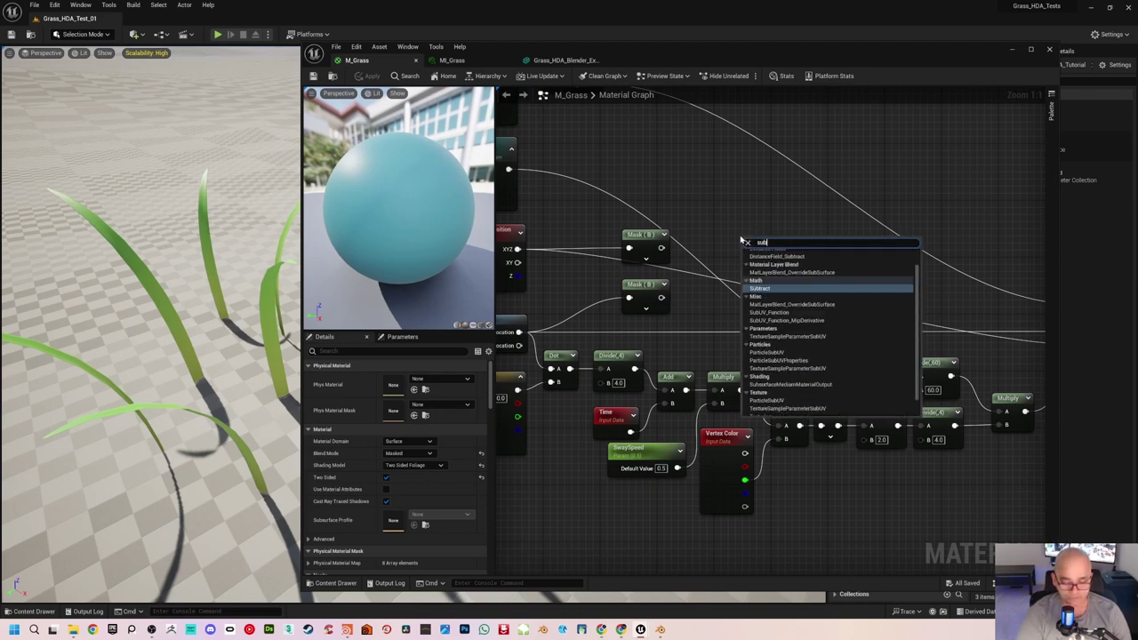
pyautogui.write('t')
pyautogui.press('Return')
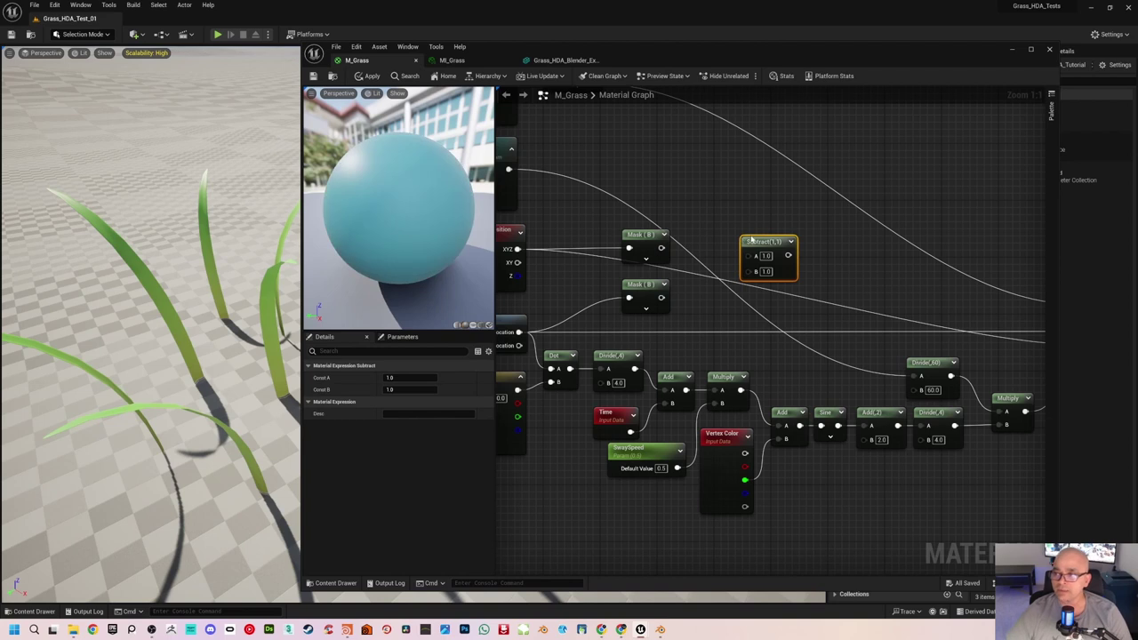
pyautogui.moveTo(774, 241); pyautogui.dragTo(754, 256)
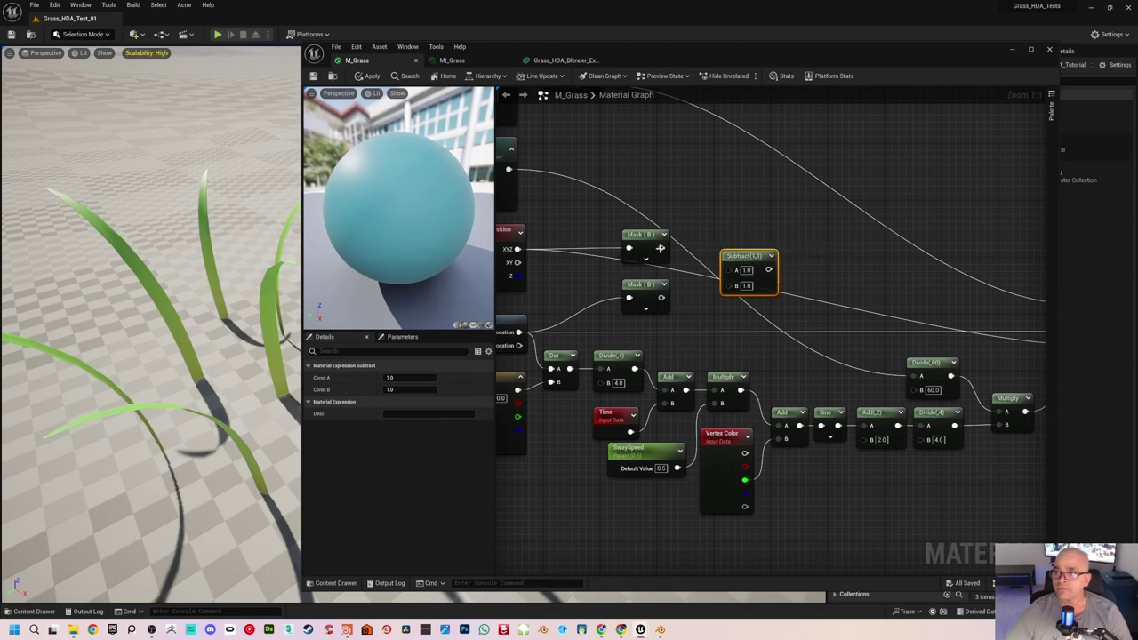
# Step: Wire the Mask(R) output into Subtract A and the Mask(B) output into Subtract B
pyautogui.moveTo(661, 248); pyautogui.dragTo(736, 268)
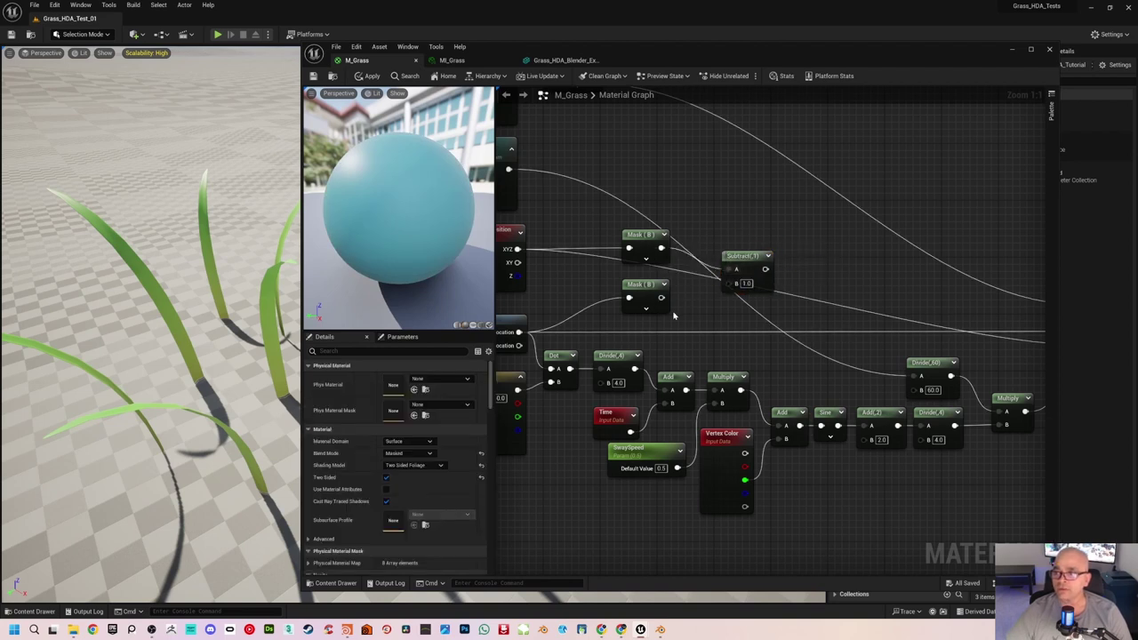
pyautogui.moveTo(661, 298); pyautogui.dragTo(737, 283)
pyautogui.moveTo(744, 254); pyautogui.dragTo(741, 244)
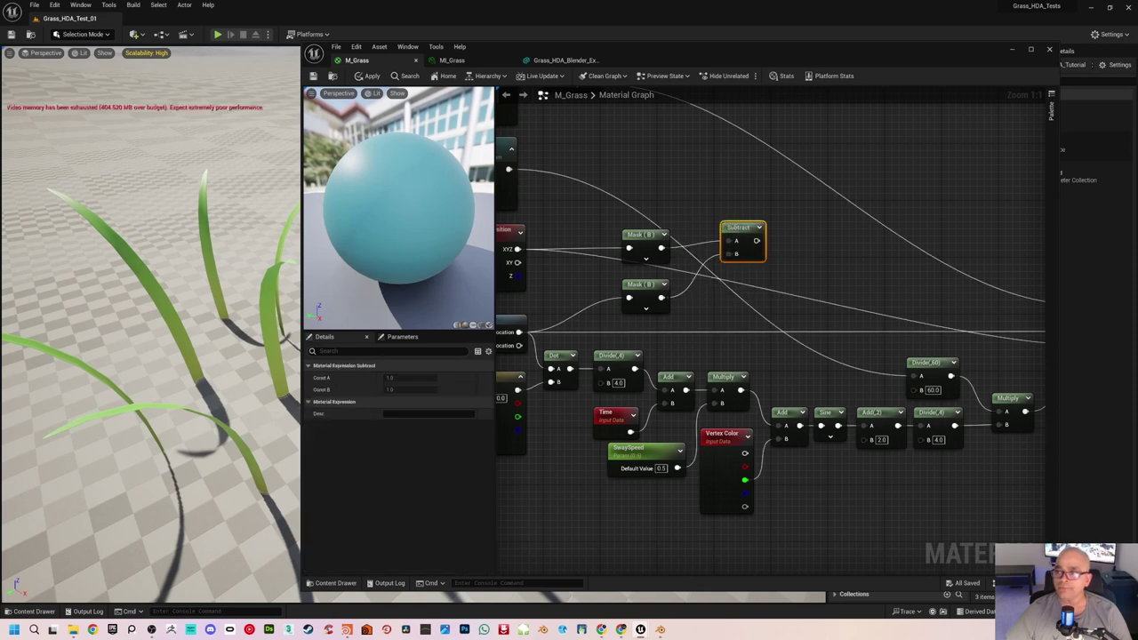
pyautogui.click(691, 211)
pyautogui.moveTo(691, 211)
pyautogui.mouseDown(button='right')
pyautogui.moveTo(721, 218)
pyautogui.moveTo(703, 218)
pyautogui.mouseUp(button='right')
pyautogui.moveTo(763, 239); pyautogui.dragTo(763, 253)
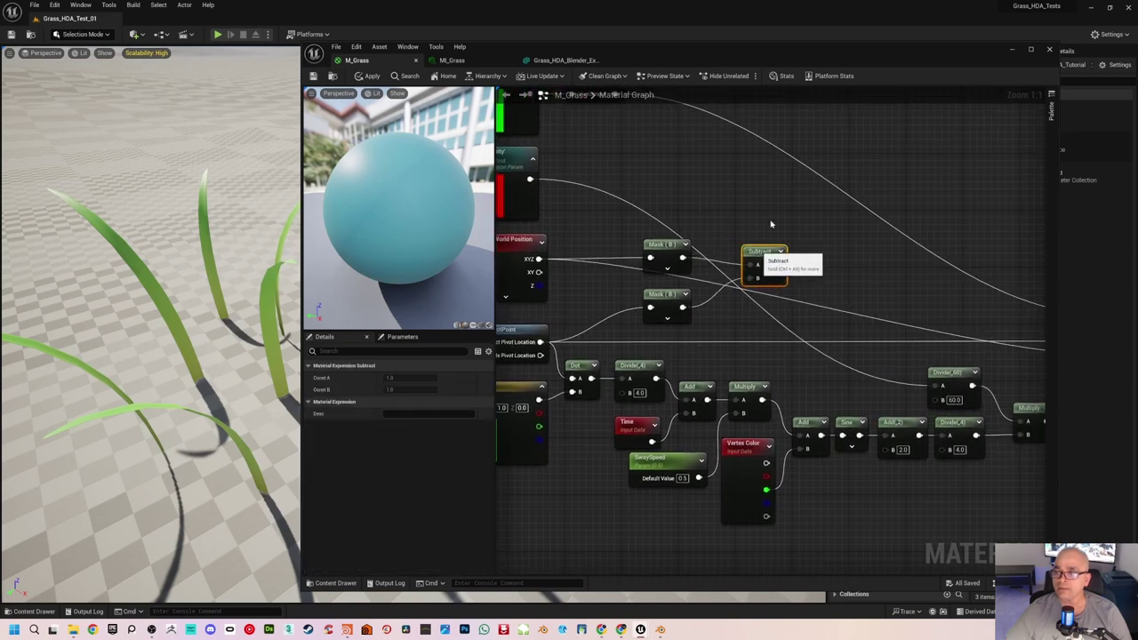
pyautogui.click(763, 215)
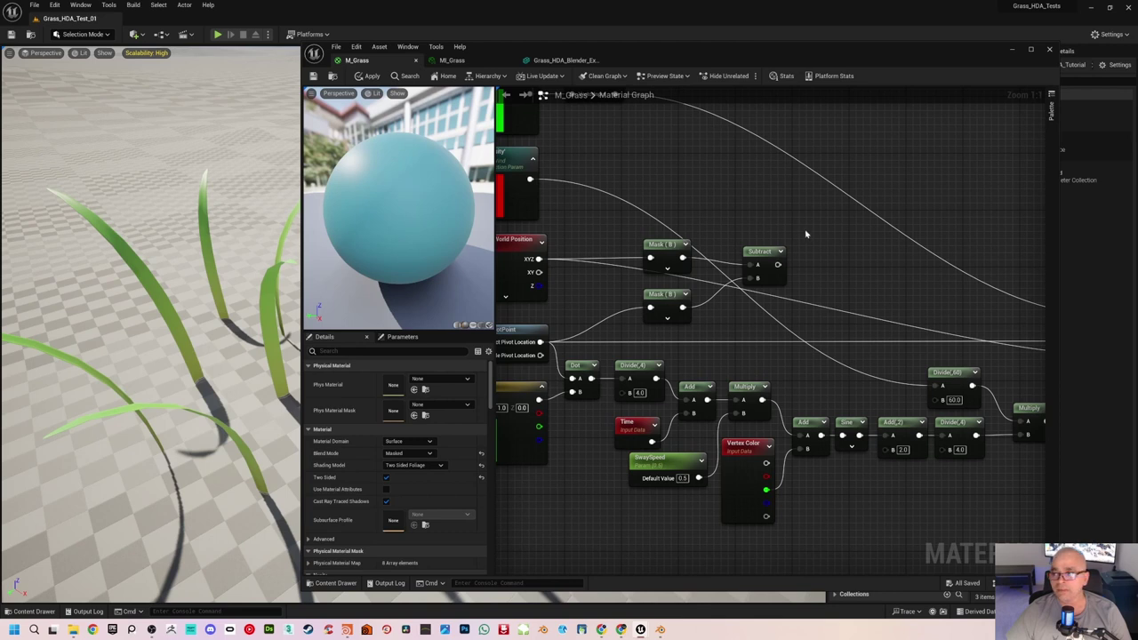
pyautogui.scroll(-2, 717, 241)
pyautogui.scroll(2, 699, 241)
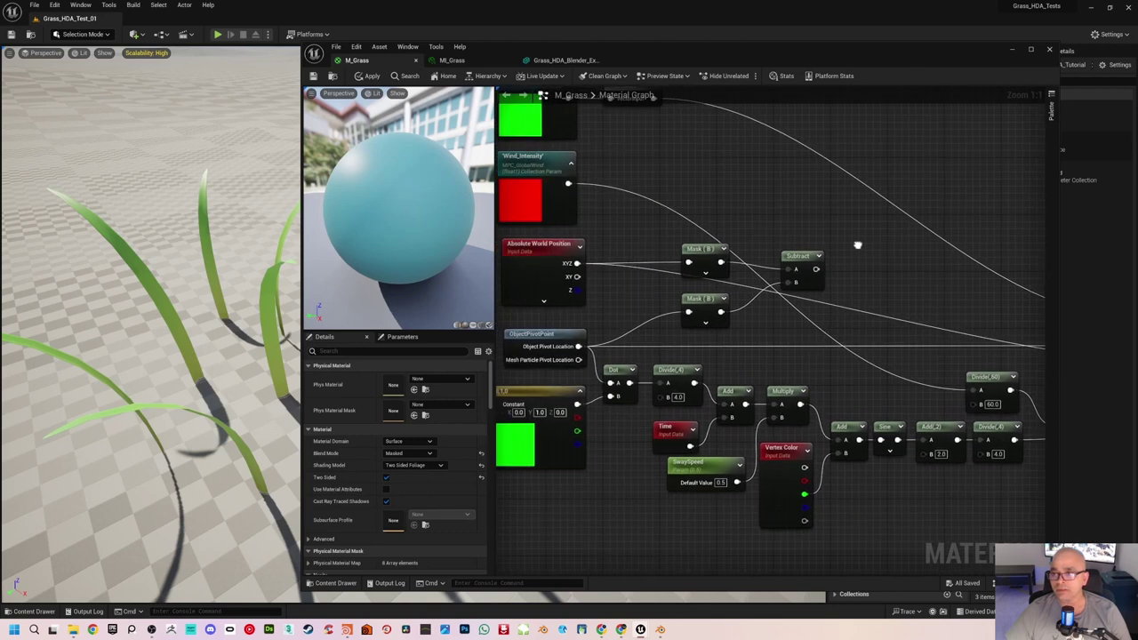
pyautogui.scroll(-1, 856, 246)
pyautogui.scroll(1, 857, 246)
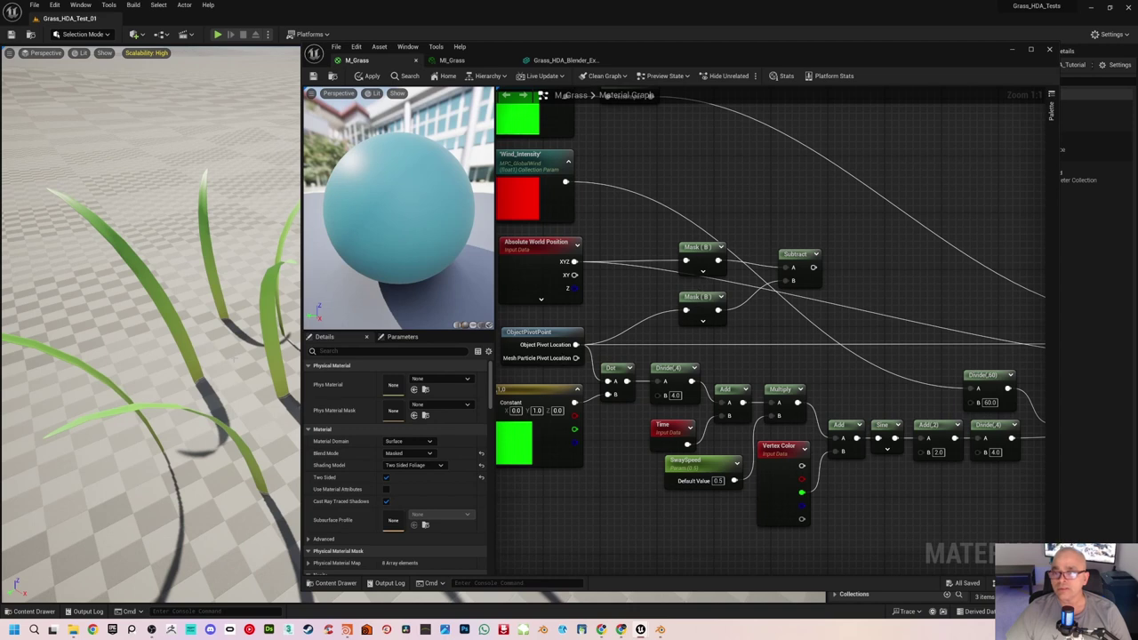
pyautogui.moveTo(765, 229); pyautogui.dragTo(683, 214, button='right')
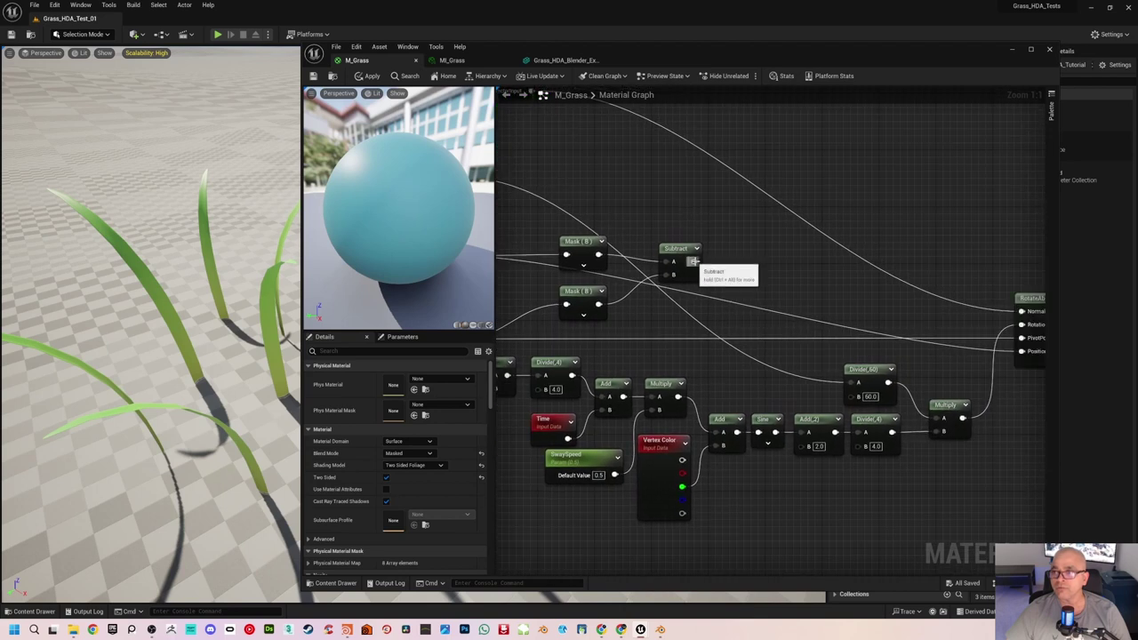
# Step: Add a Divide node on the Subtract output with B set to 100
pyautogui.moveTo(695, 261); pyautogui.dragTo(731, 265)
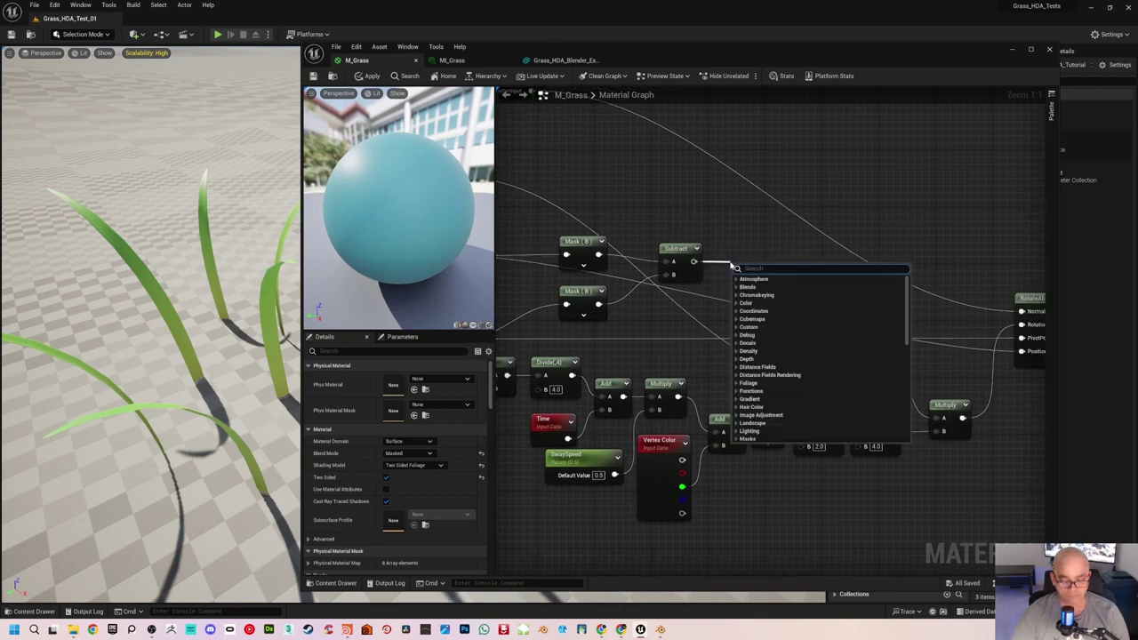
pyautogui.write('divi')
pyautogui.press('Return')
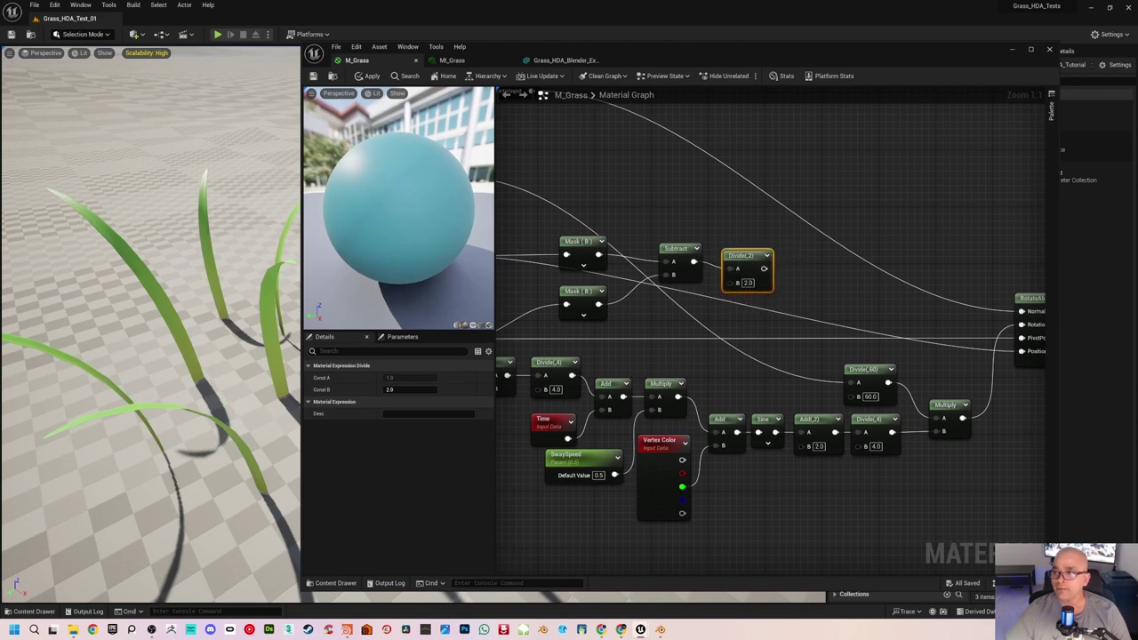
pyautogui.click(747, 283)
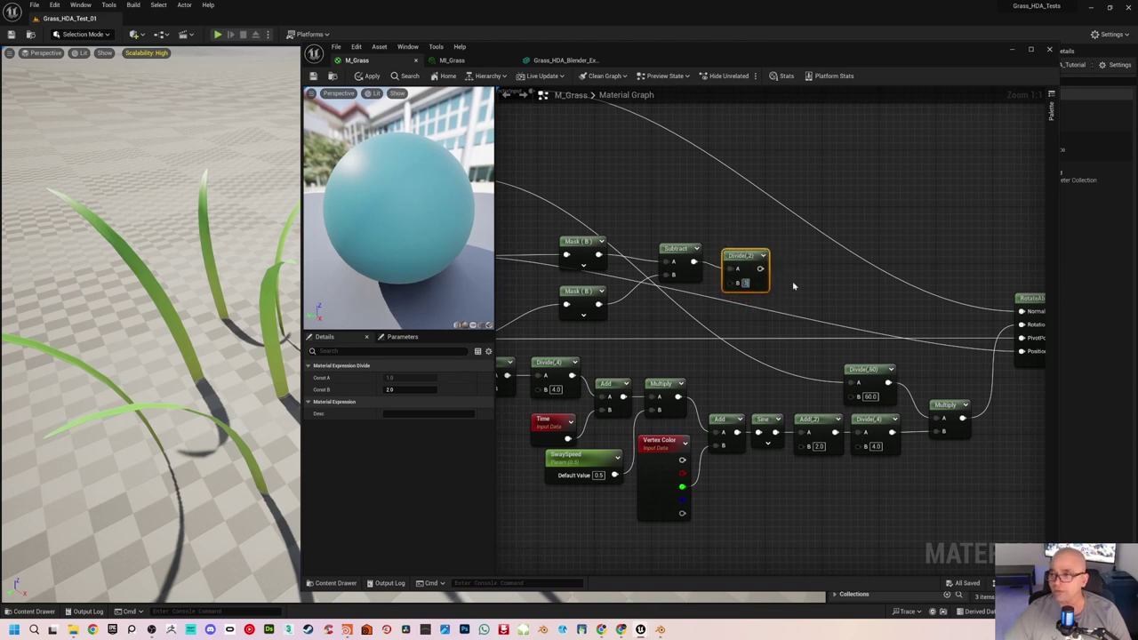
pyautogui.write('100')
pyautogui.press('Return')
pyautogui.click(794, 286)
# Step: Add a Multiply node taking Divide(100) as A and RotateAboutAxis as B
pyautogui.moveTo(834, 295); pyautogui.dragTo(720, 291, button='right')
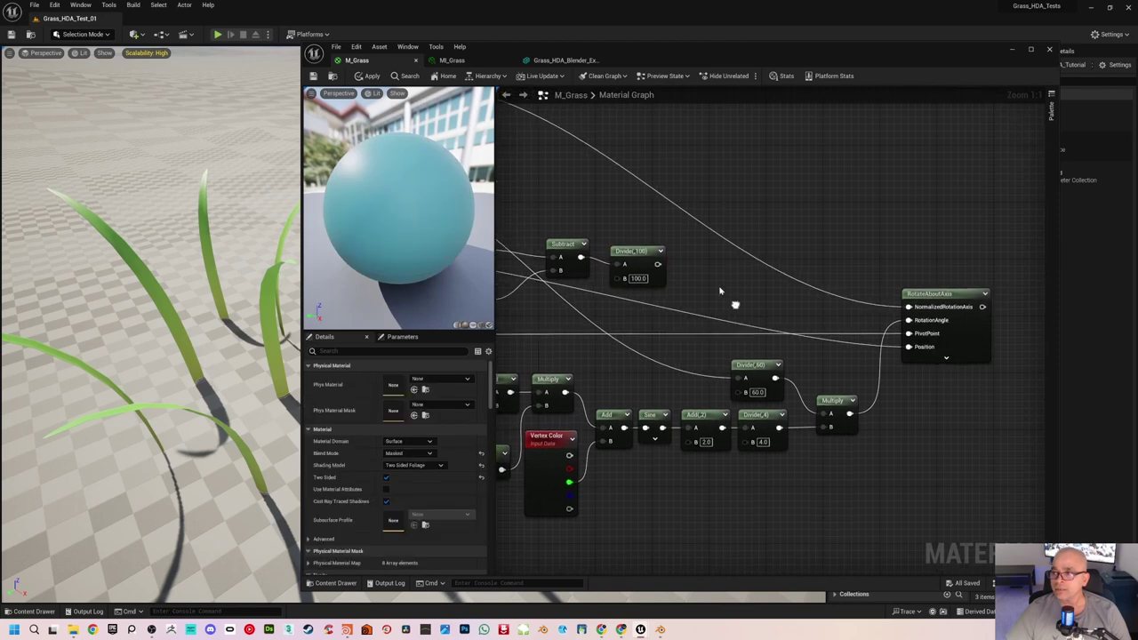
pyautogui.moveTo(713, 236); pyautogui.dragTo(810, 239, button='right')
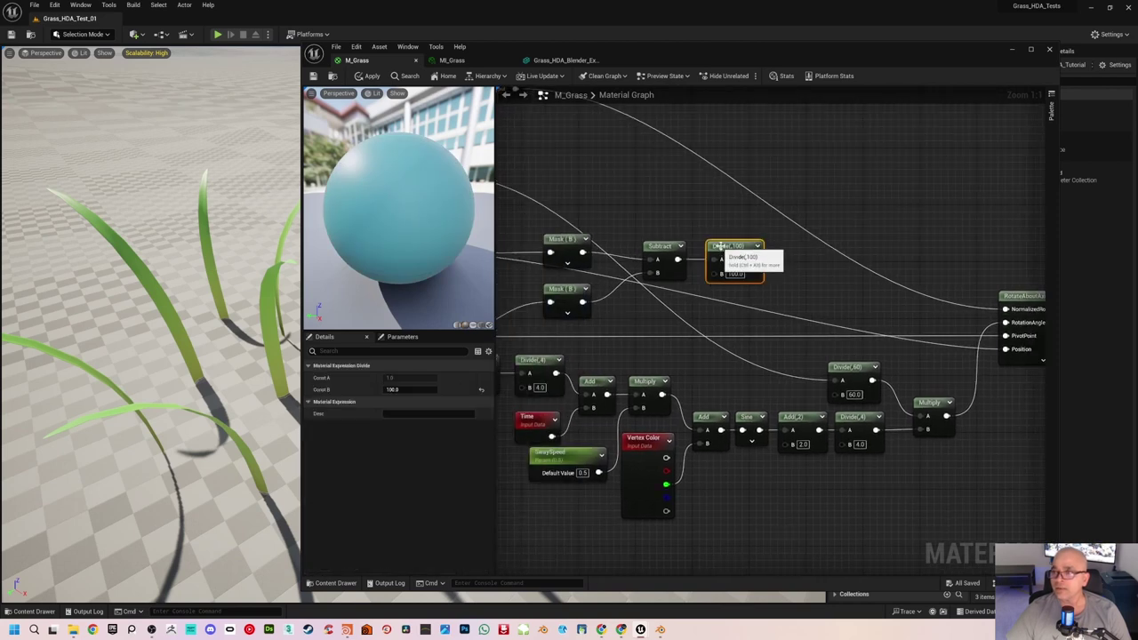
pyautogui.moveTo(872, 244); pyautogui.dragTo(719, 249, button='right')
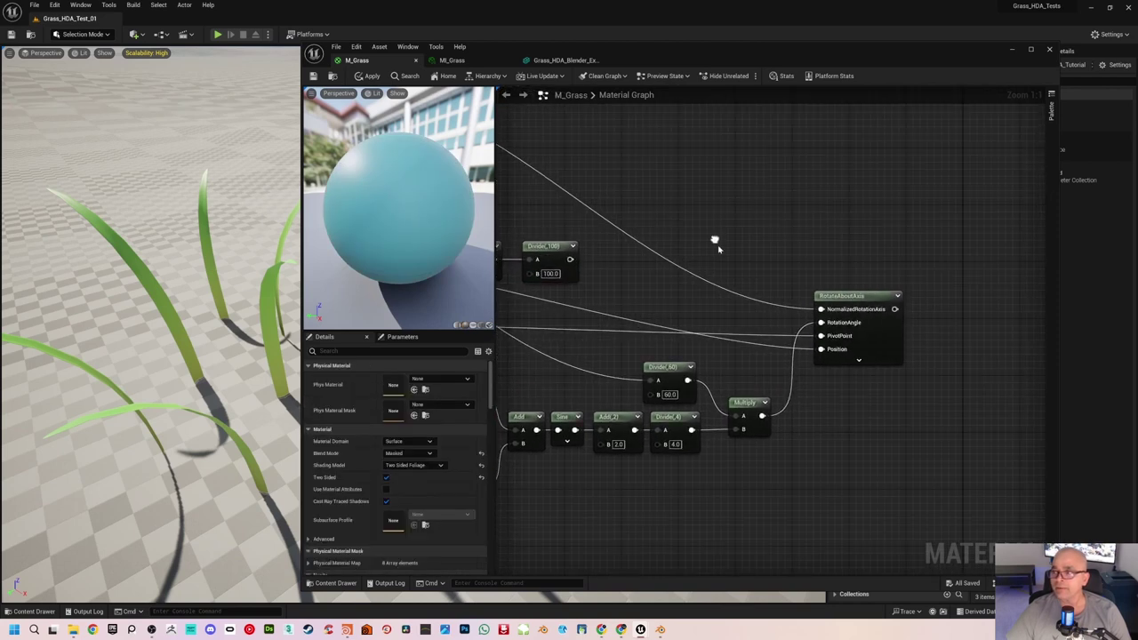
pyautogui.click(944, 255)
pyautogui.moveTo(895, 309); pyautogui.dragTo(946, 285)
pyautogui.moveTo(571, 259); pyautogui.dragTo(966, 258)
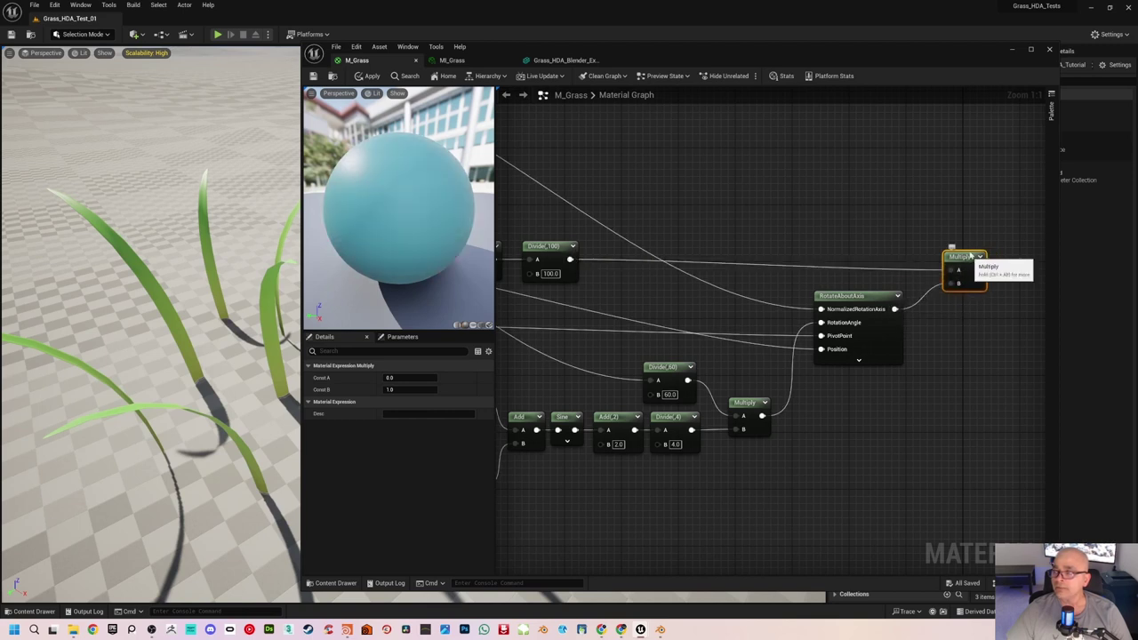
pyautogui.click(762, 224)
pyautogui.moveTo(762, 224); pyautogui.dragTo(937, 225, button='right')
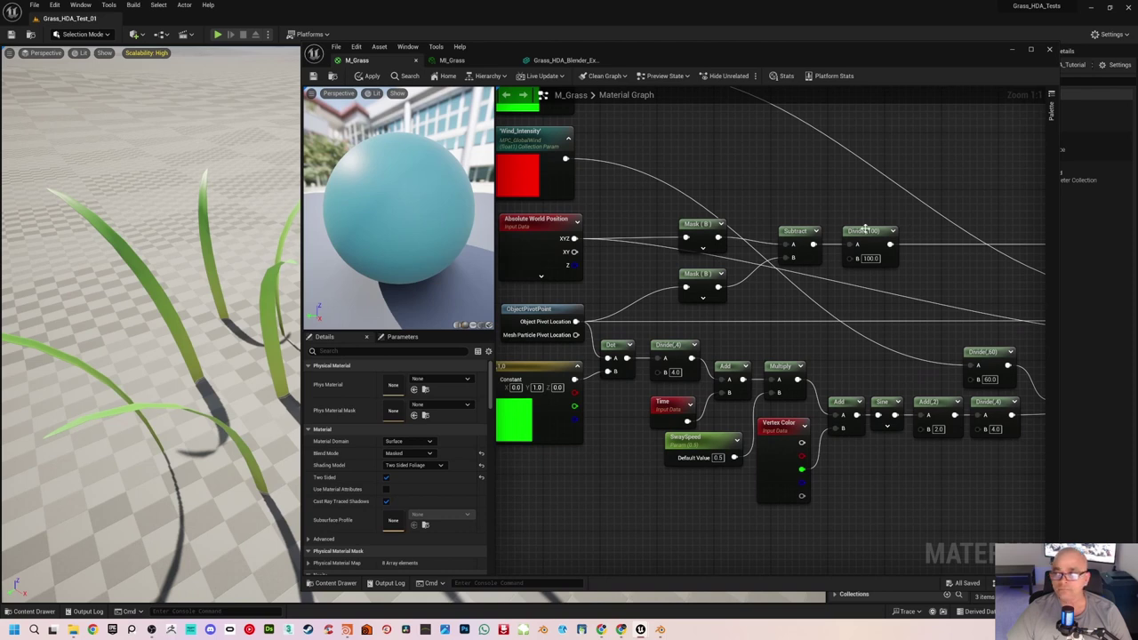
# Step: Move the main output nodes closer and wire the final Multiply into World Position Offset
pyautogui.moveTo(952, 203); pyautogui.dragTo(605, 227, button='right')
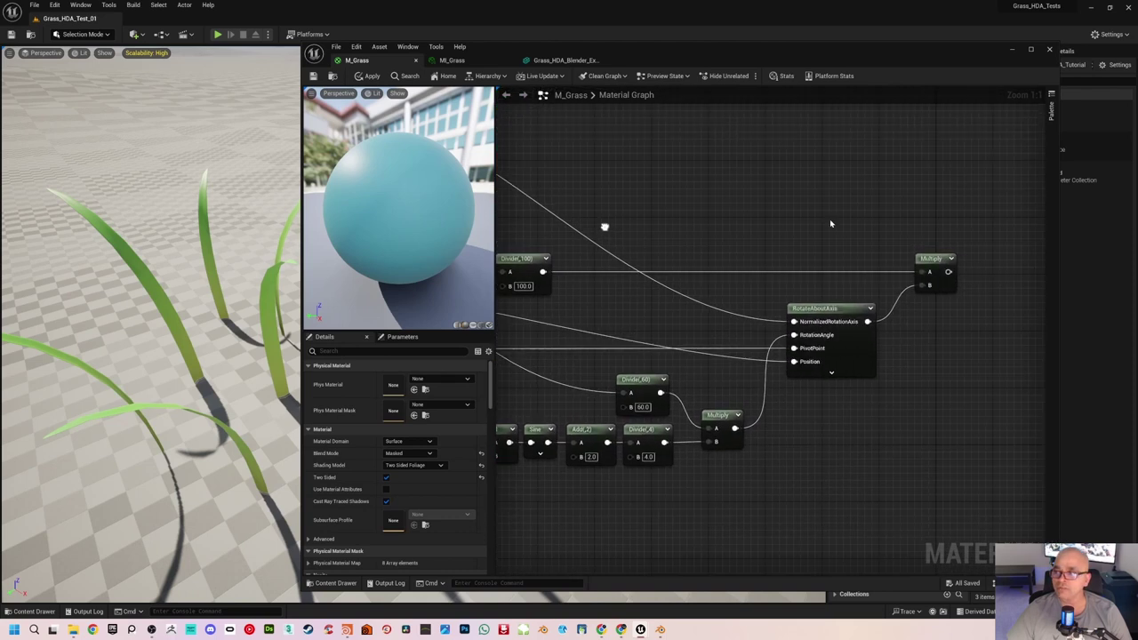
pyautogui.moveTo(775, 270); pyautogui.dragTo(572, 356, button='right')
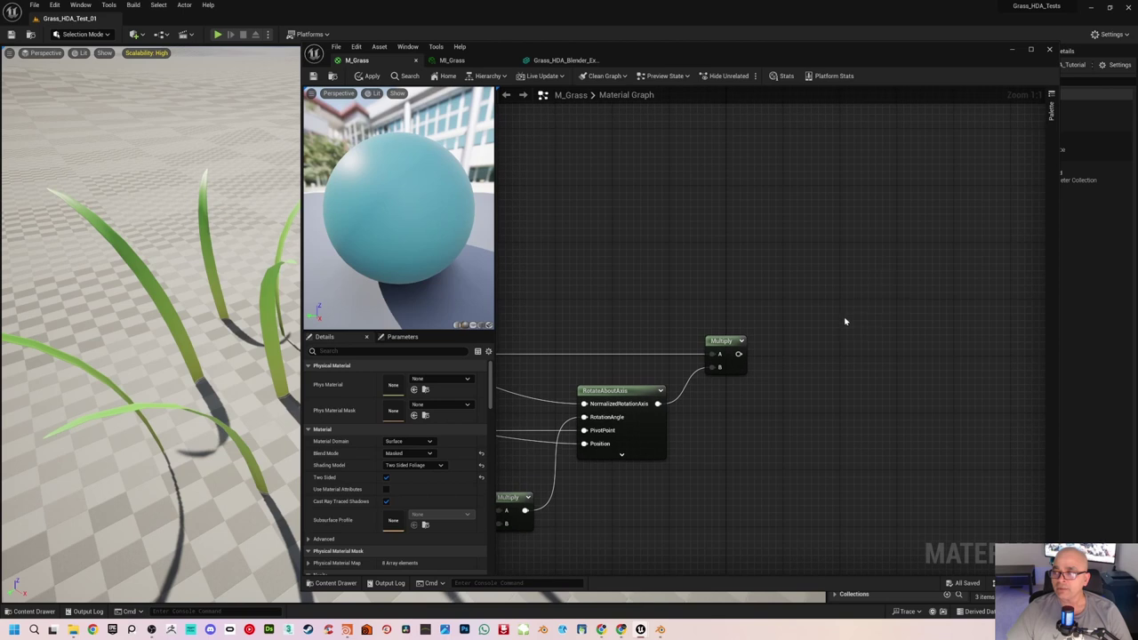
pyautogui.scroll(-1, 876, 263)
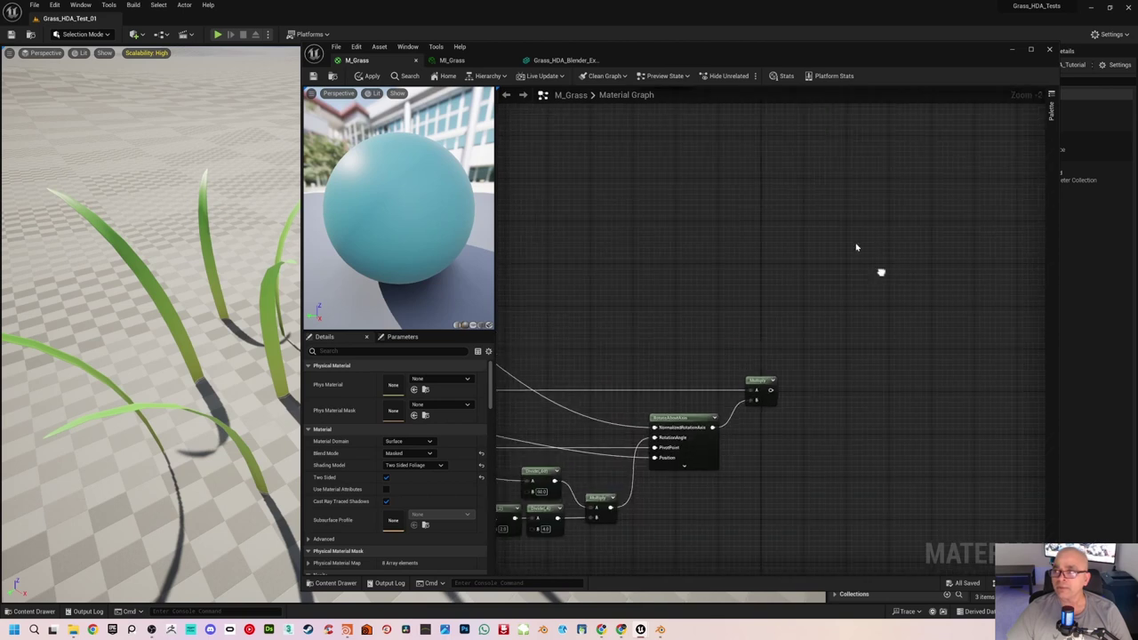
pyautogui.scroll(-1, 880, 272)
pyautogui.scroll(-2, 851, 236)
pyautogui.moveTo(862, 279); pyautogui.dragTo(848, 343, button='right')
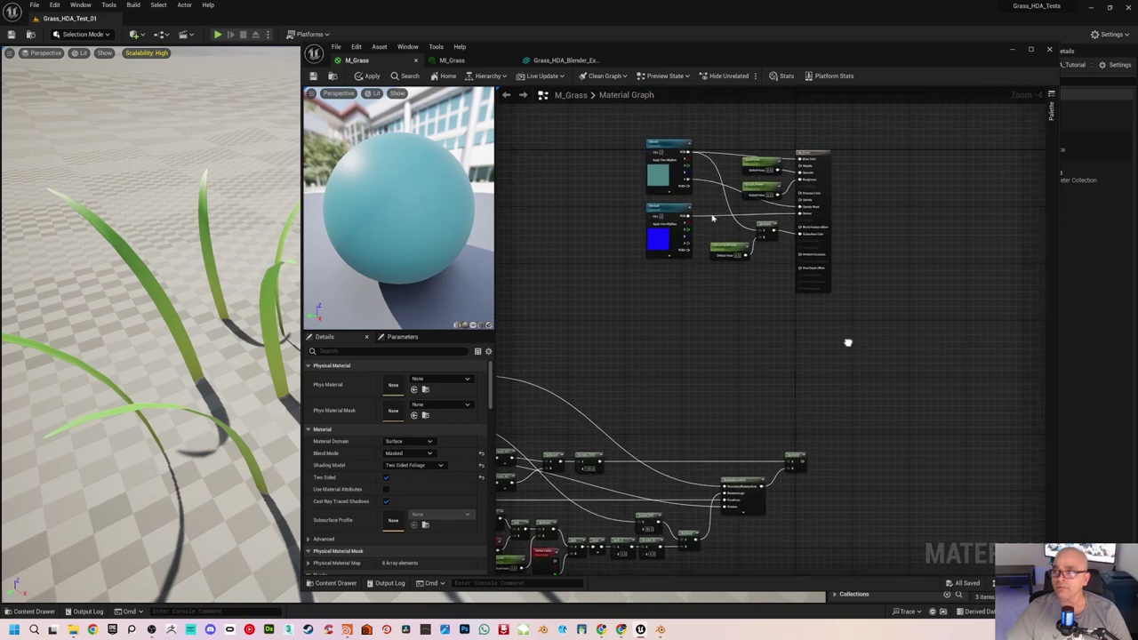
pyautogui.moveTo(618, 135); pyautogui.dragTo(845, 289)
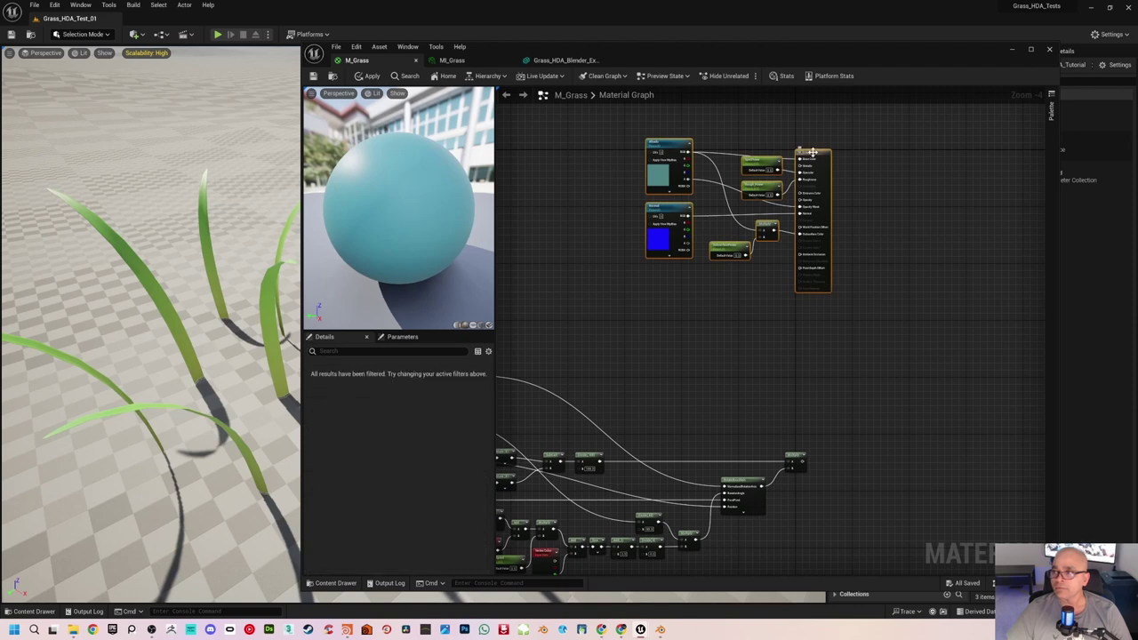
pyautogui.moveTo(815, 159); pyautogui.dragTo(843, 235)
pyautogui.click(783, 391)
pyautogui.moveTo(782, 391); pyautogui.dragTo(765, 317, button='right')
pyautogui.scroll(2, 764, 318)
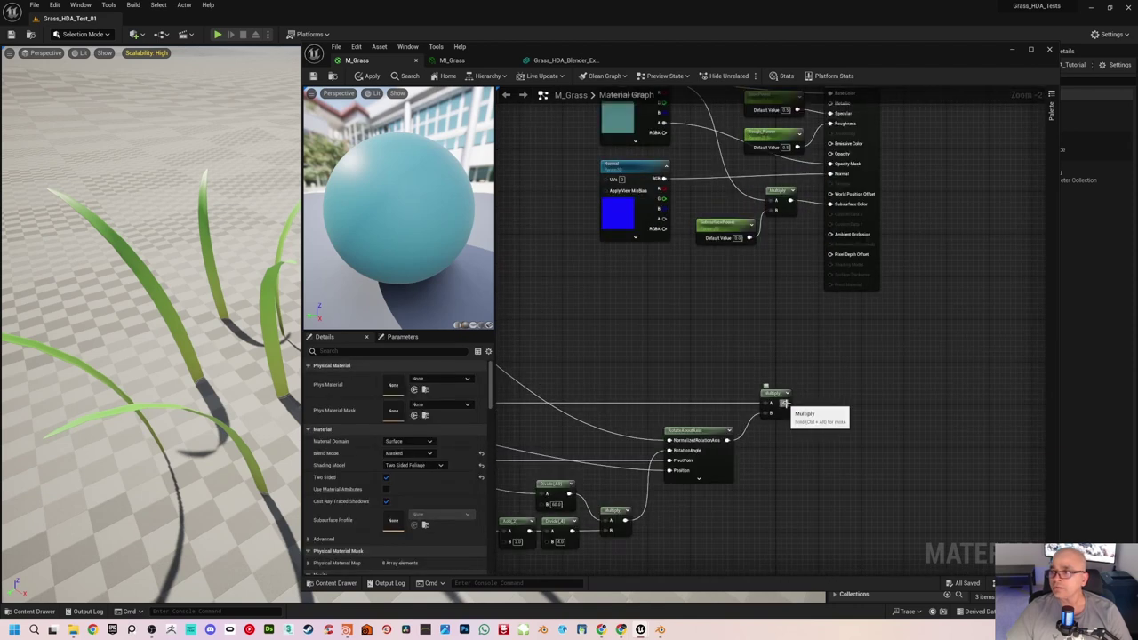
pyautogui.moveTo(785, 403); pyautogui.dragTo(823, 205)
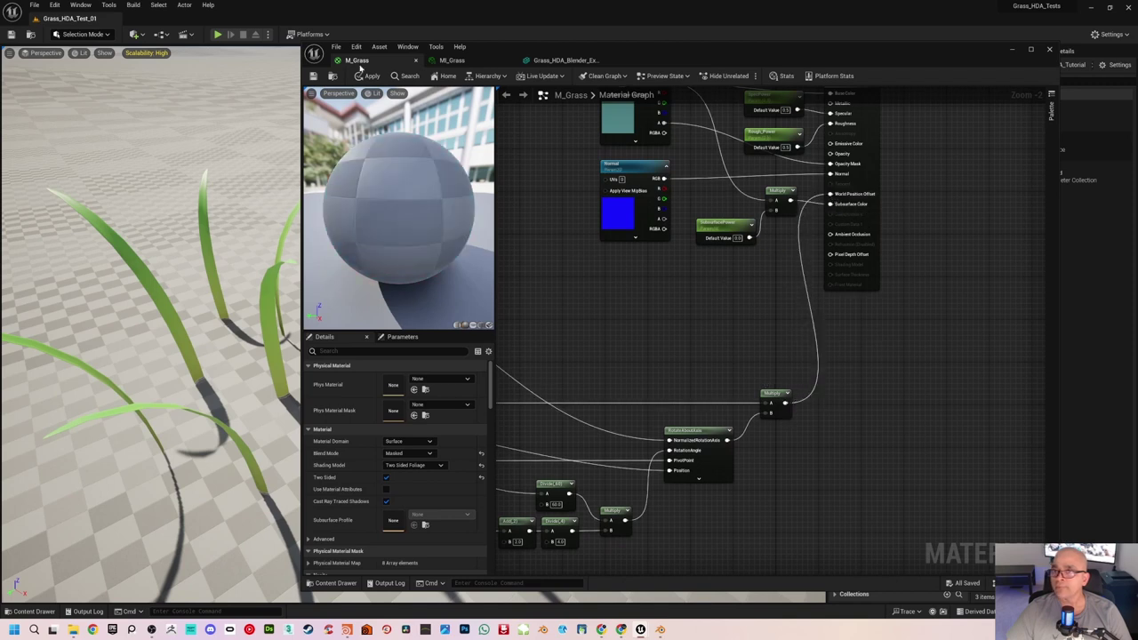
# Step: Apply and save M_Grass so the level's grass blades bend
pyautogui.moveTo(302, 41); pyautogui.dragTo(509, 44)
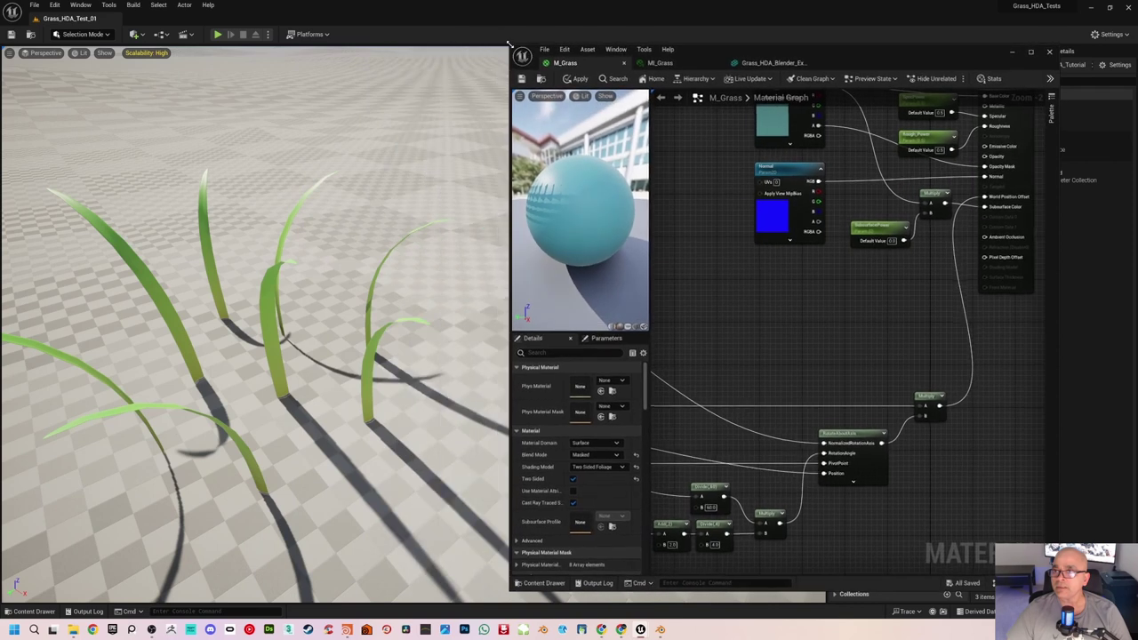
pyautogui.click(578, 79)
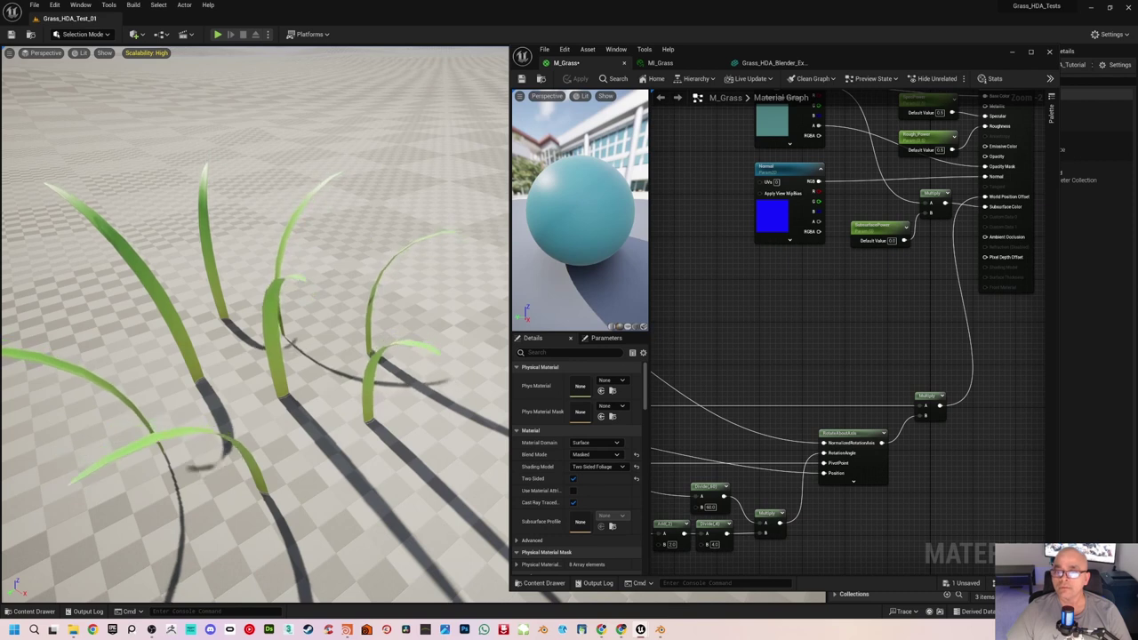
pyautogui.click(522, 78)
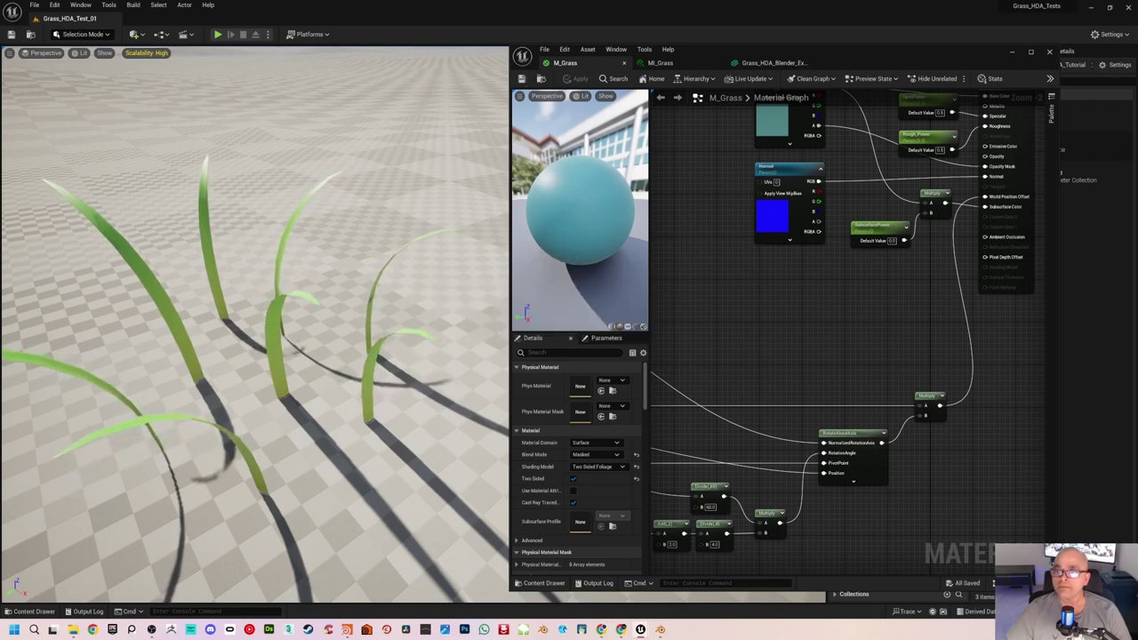
# Step: Change the wind Divide node's divisor to 10 and apply the material
pyautogui.moveTo(776, 332); pyautogui.dragTo(914, 270, button='right')
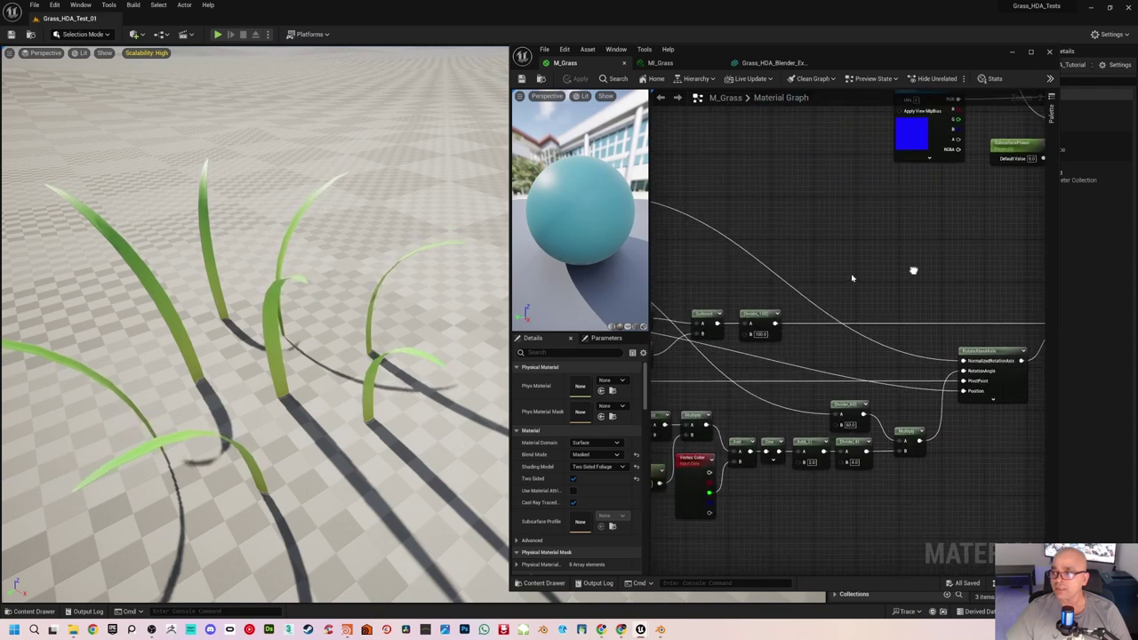
pyautogui.moveTo(770, 273); pyautogui.dragTo(823, 257, button='right')
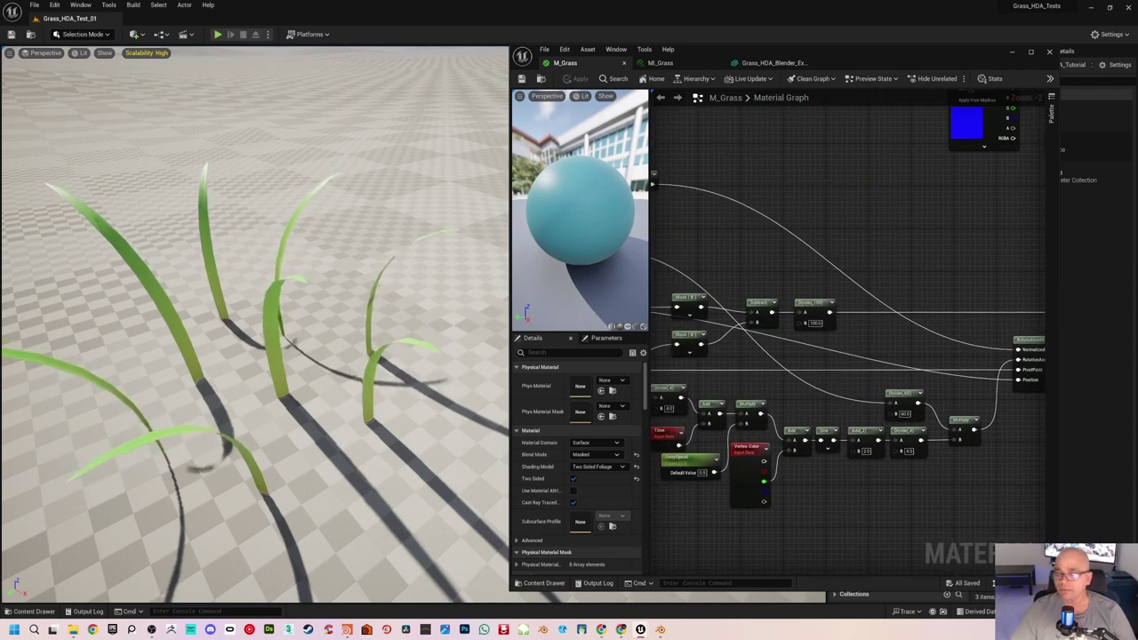
pyautogui.scroll(-6, 254, 320)
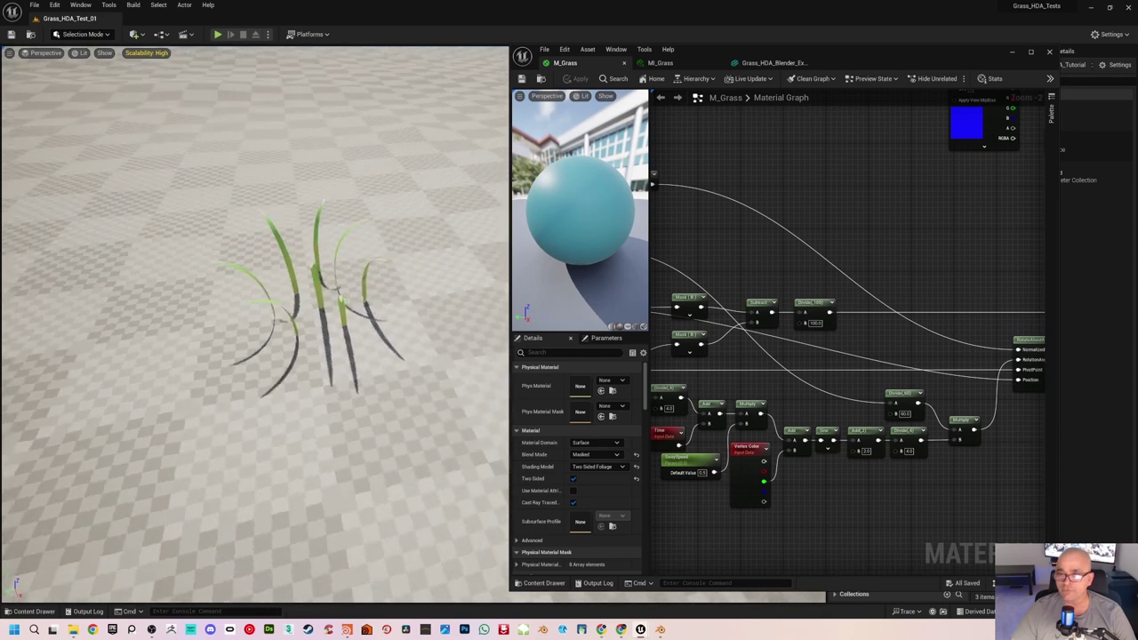
pyautogui.moveTo(255, 320); pyautogui.dragTo(254, 276, button='right')
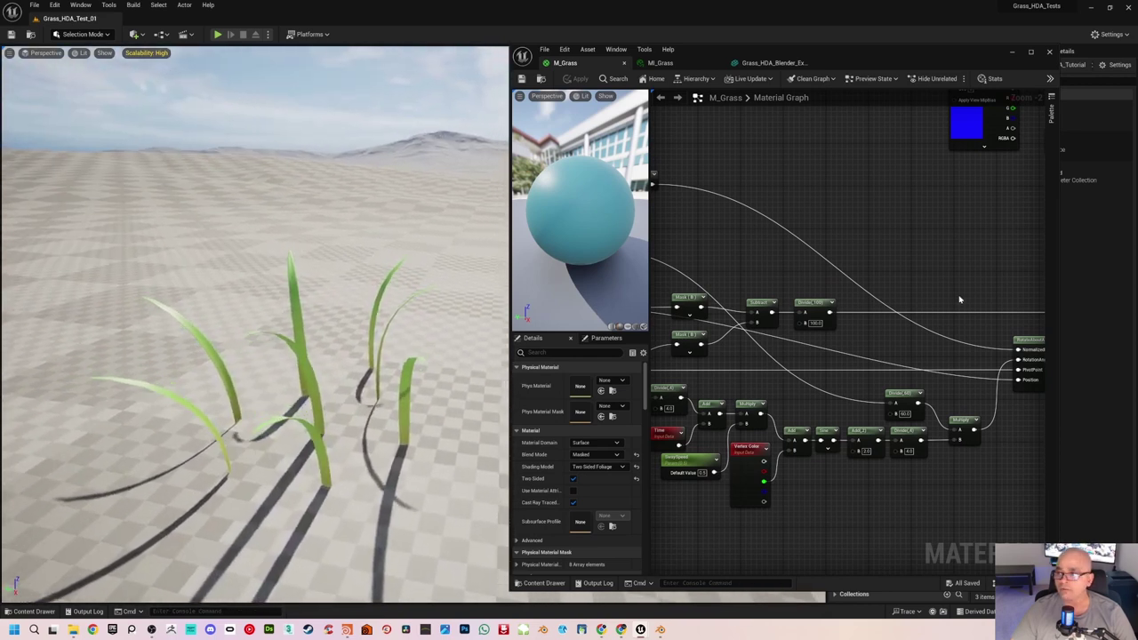
pyautogui.click(815, 322)
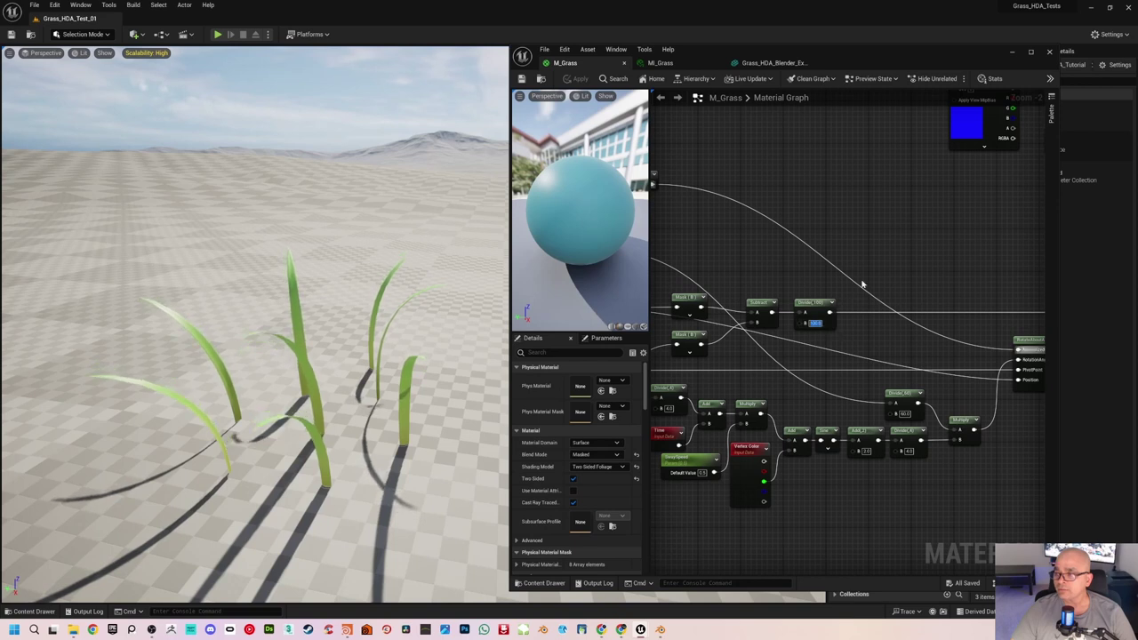
pyautogui.write('10')
pyautogui.press('Return')
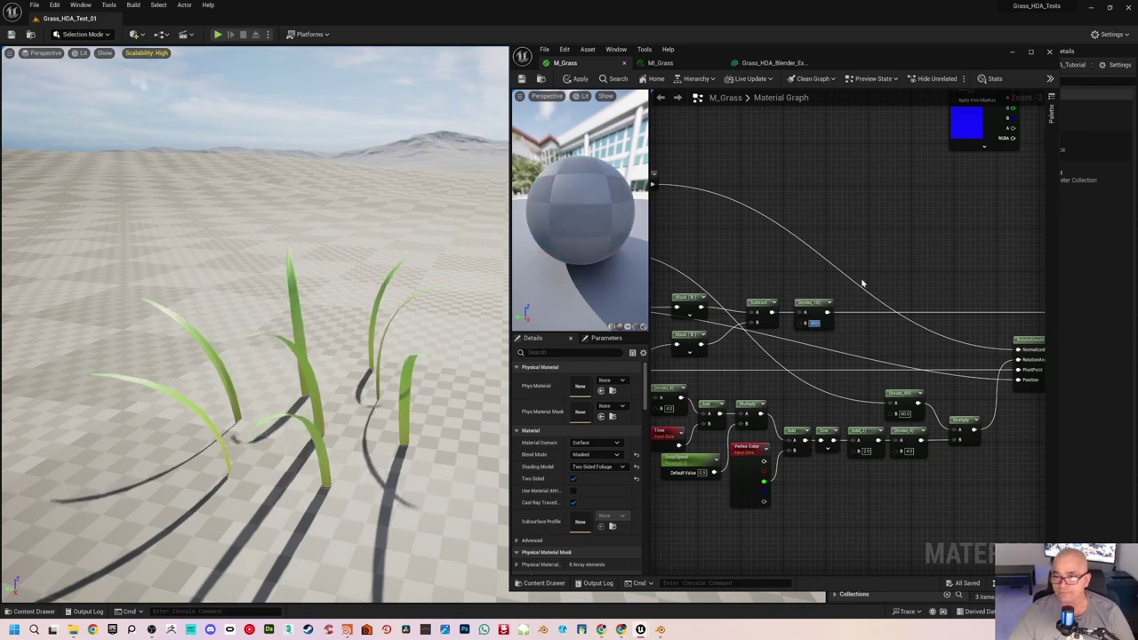
pyautogui.click(578, 79)
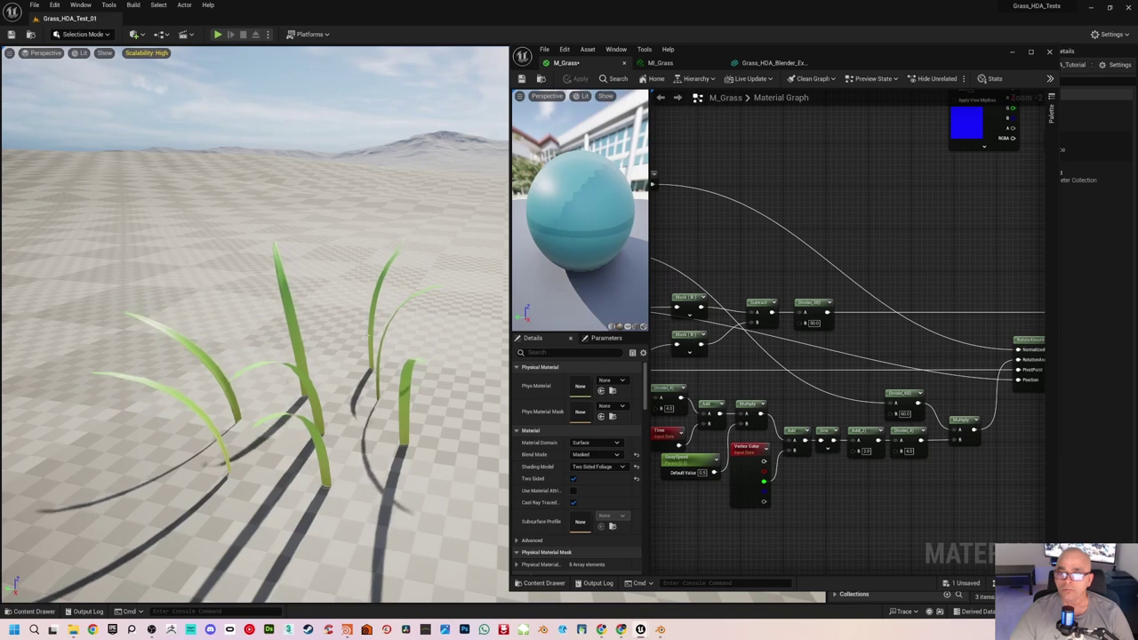
# Step: Inspect the grass up close, then restore the divisor to 100 and reapply
pyautogui.moveTo(267, 311); pyautogui.dragTo(269, 352, button='right')
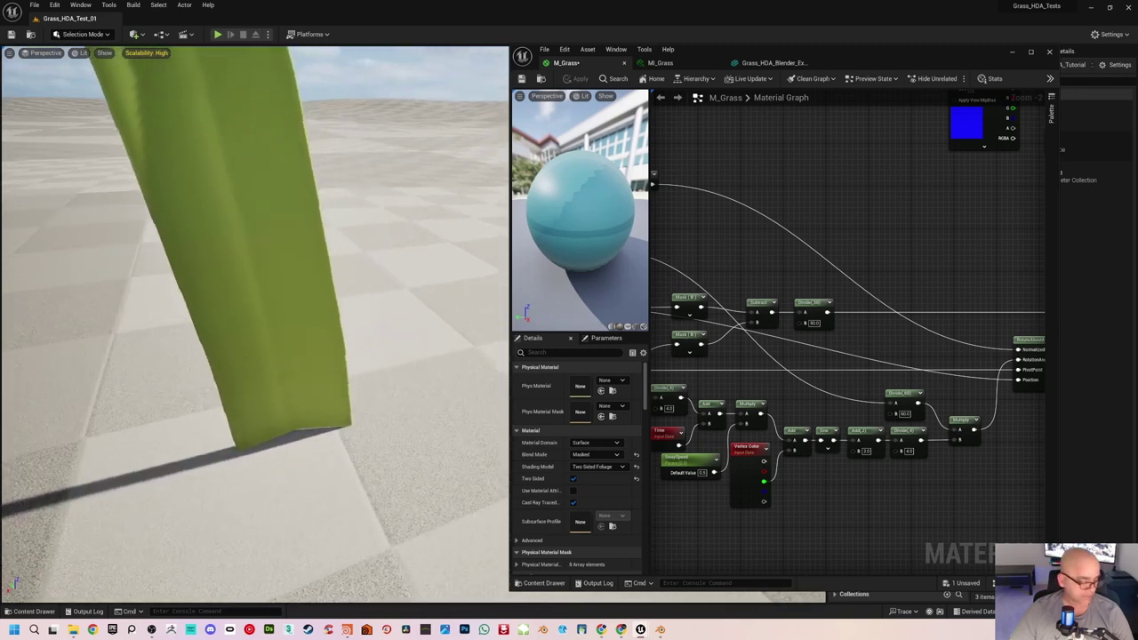
pyautogui.moveTo(387, 266); pyautogui.dragTo(387, 253, button='right')
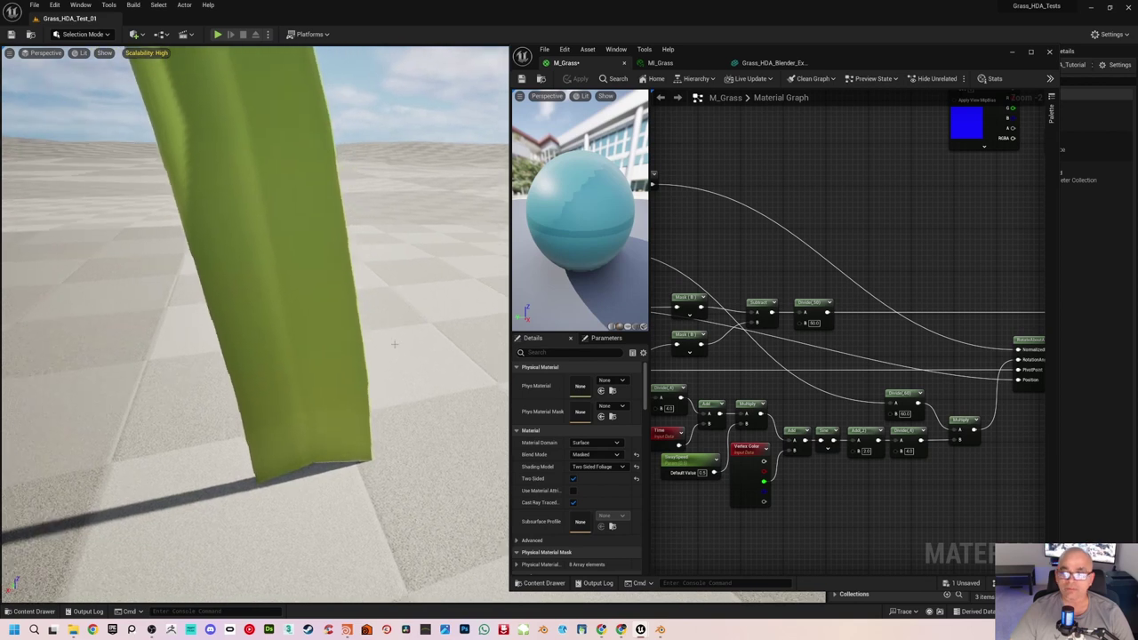
pyautogui.click(814, 322)
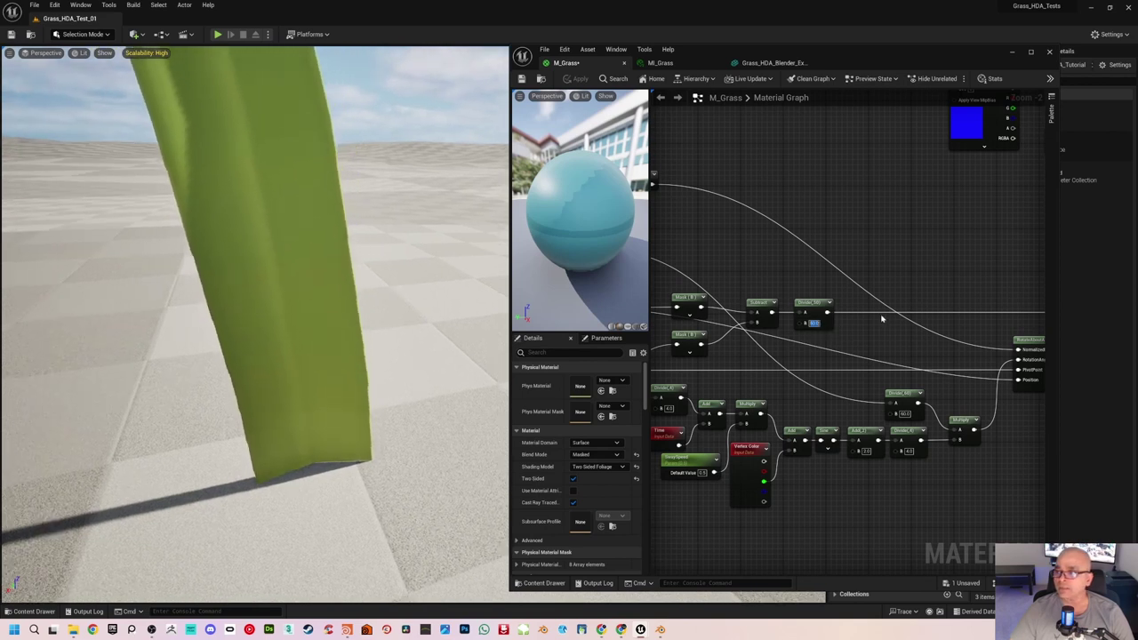
pyautogui.write('100')
pyautogui.press('Return')
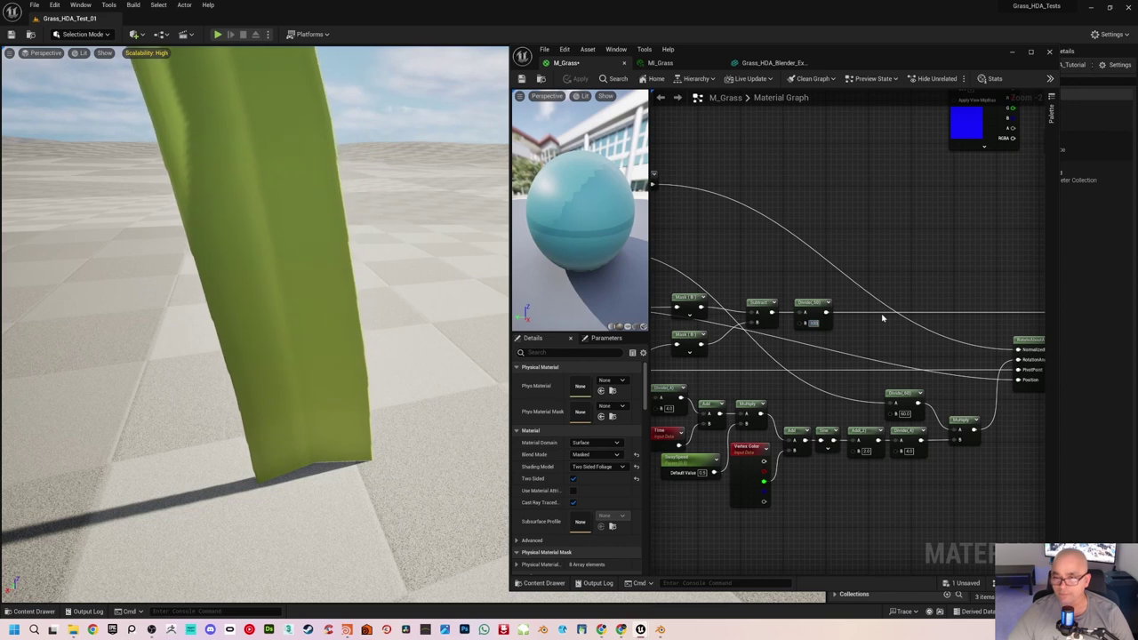
pyautogui.click(575, 78)
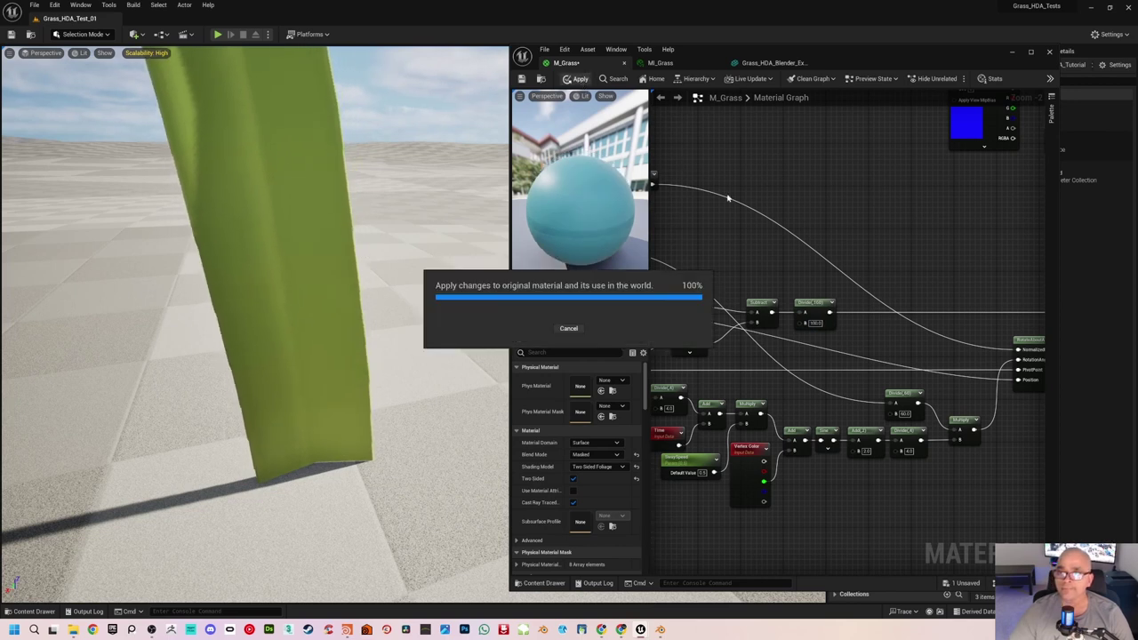
# Step: Look over the swaying grass blades and save M_Grass with Ctrl+S
pyautogui.moveTo(267, 338); pyautogui.dragTo(267, 311, button='right')
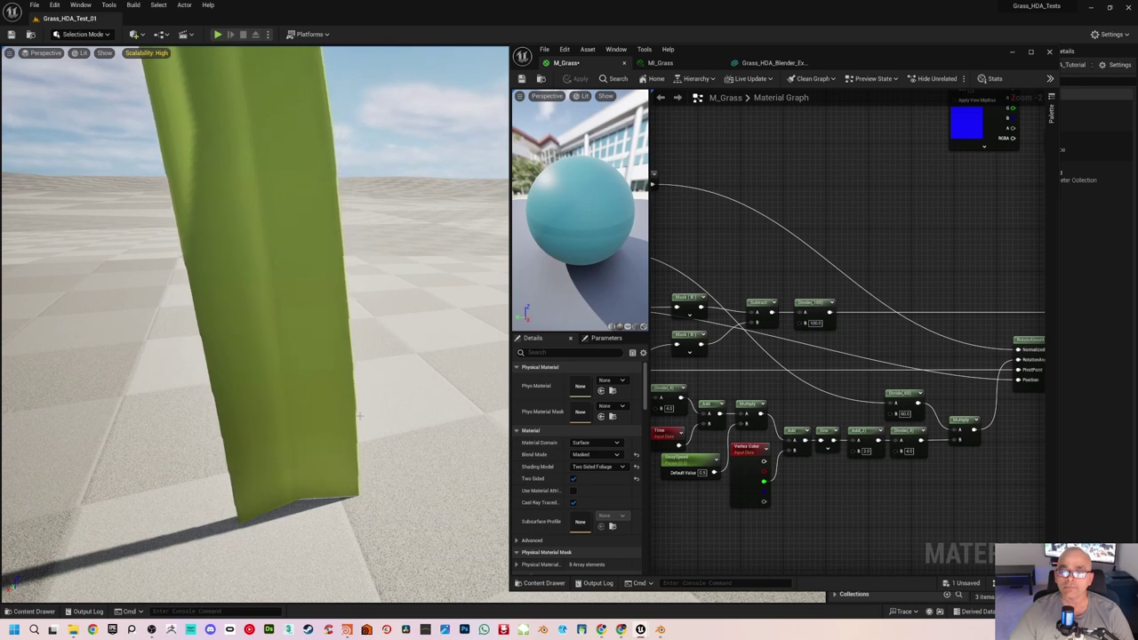
pyautogui.moveTo(375, 375); pyautogui.dragTo(374, 330, button='right')
pyautogui.hotkey('ctrl', 's')
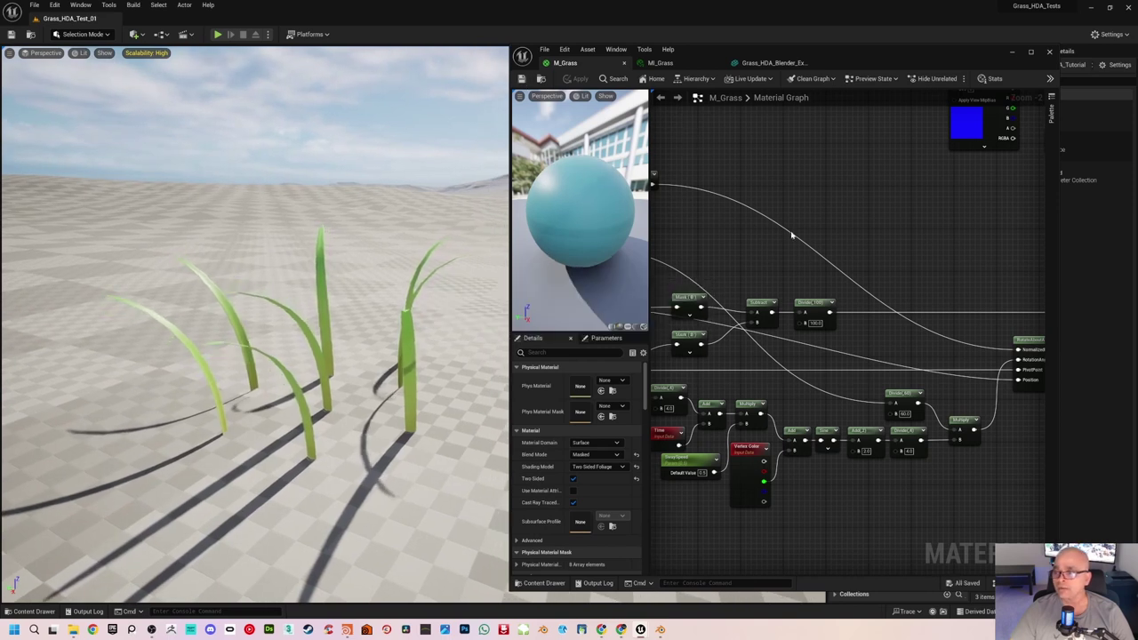
# Step: Switch to the MI_Grass instance to show its WindControls parameters
pyautogui.moveTo(791, 289); pyautogui.dragTo(837, 261, button='right')
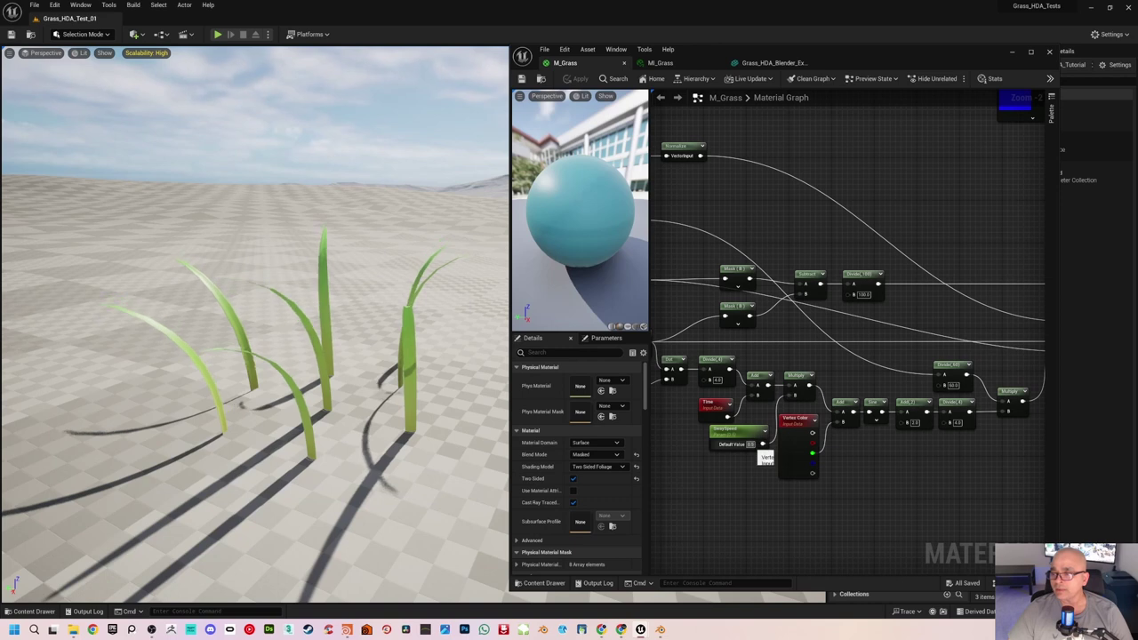
pyautogui.moveTo(835, 347); pyautogui.dragTo(886, 238, button='right')
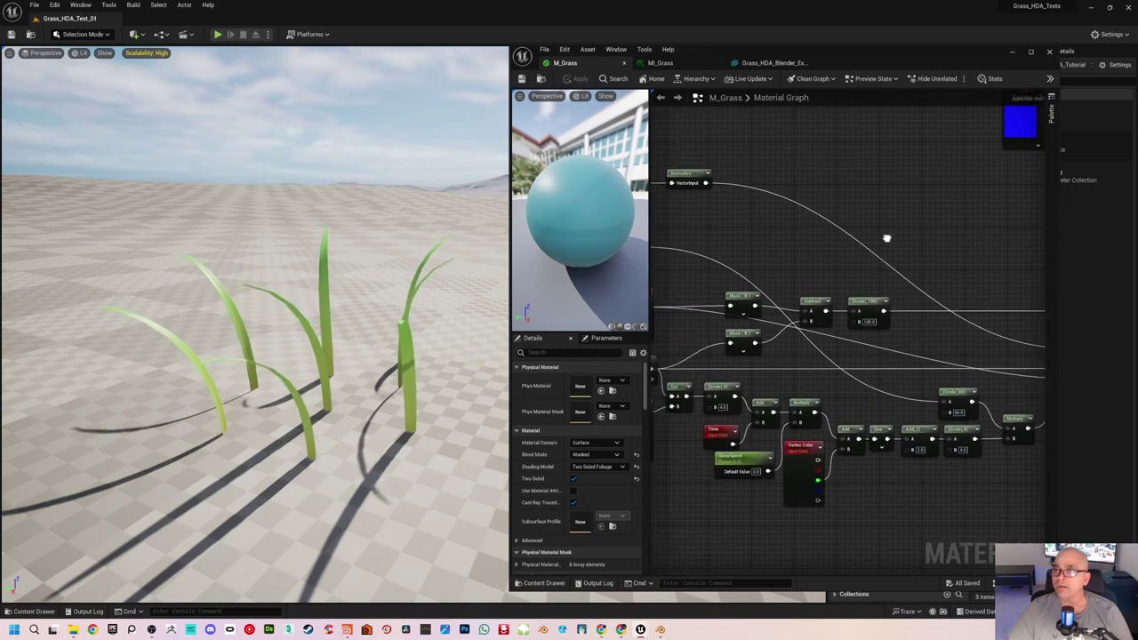
pyautogui.click(669, 64)
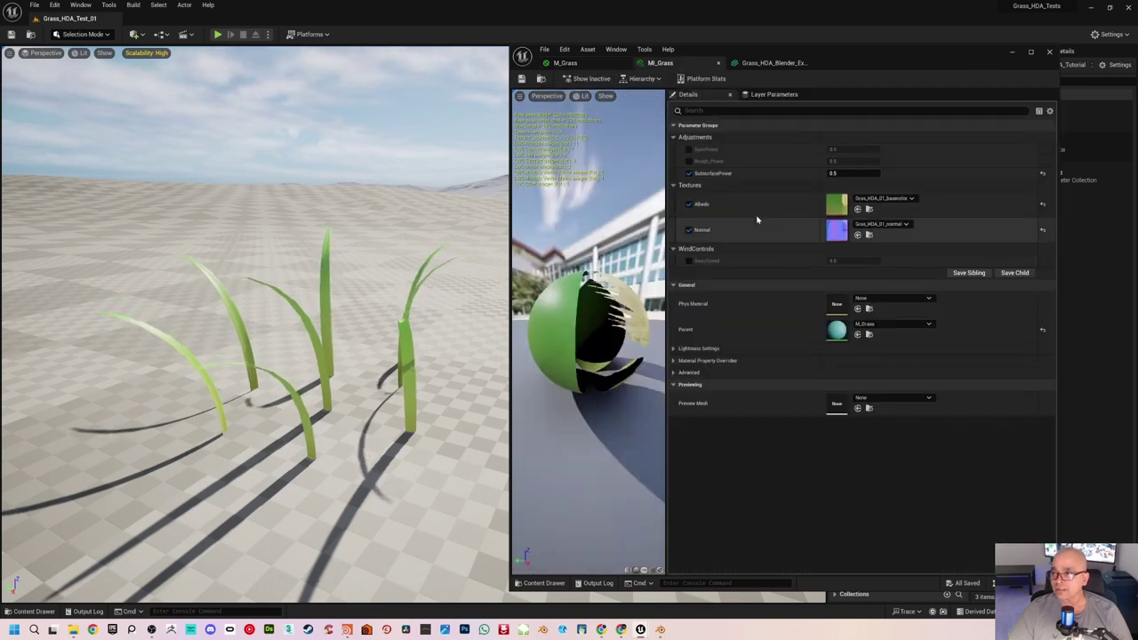
# Step: Enable the SwaySpeed override in MI_Grass and try values 2 and 10
pyautogui.click(690, 262)
pyautogui.click(843, 261)
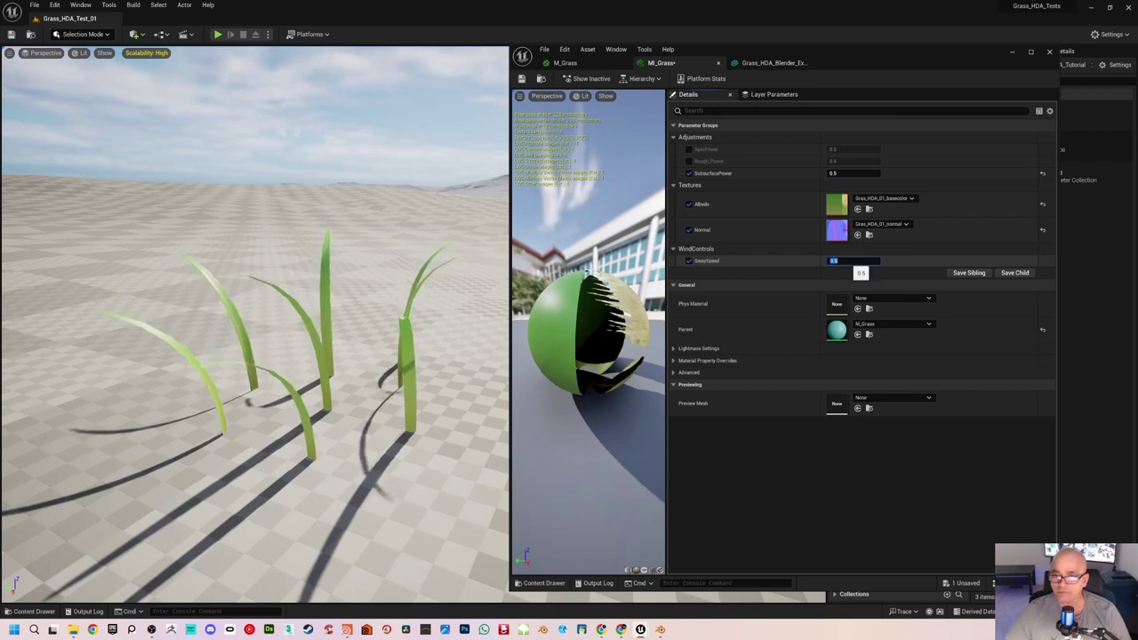
pyautogui.write('2')
pyautogui.press('Return')
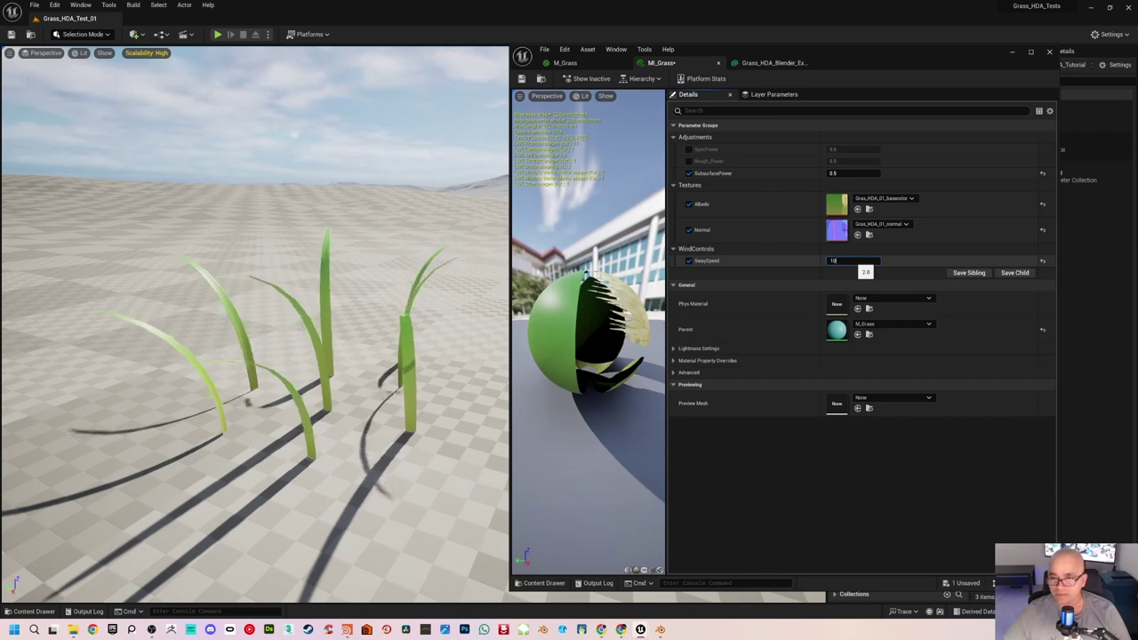
pyautogui.press('Return')
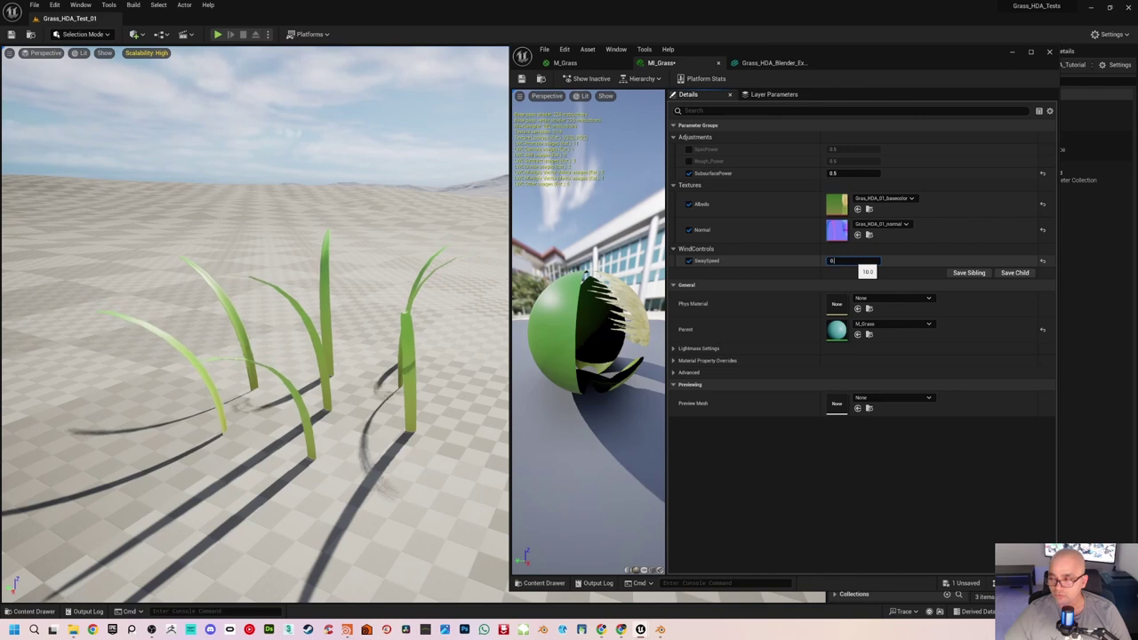
# Step: Set SwaySpeed to 0.5 and save the MI_Grass instance
pyautogui.write('.5')
pyautogui.press('Return')
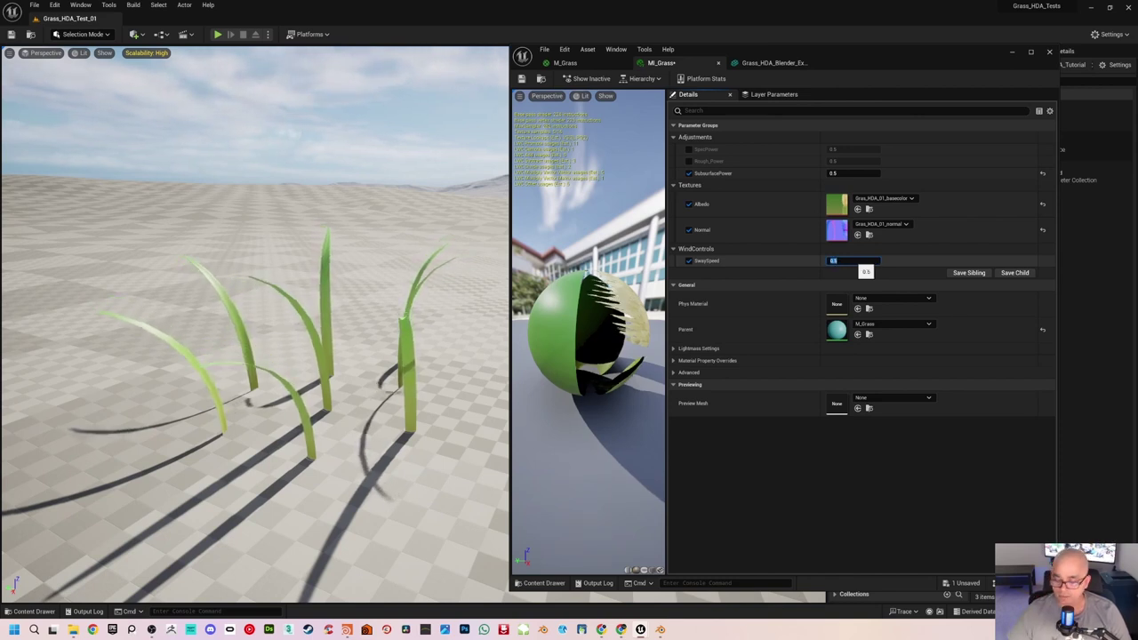
pyautogui.press('Return')
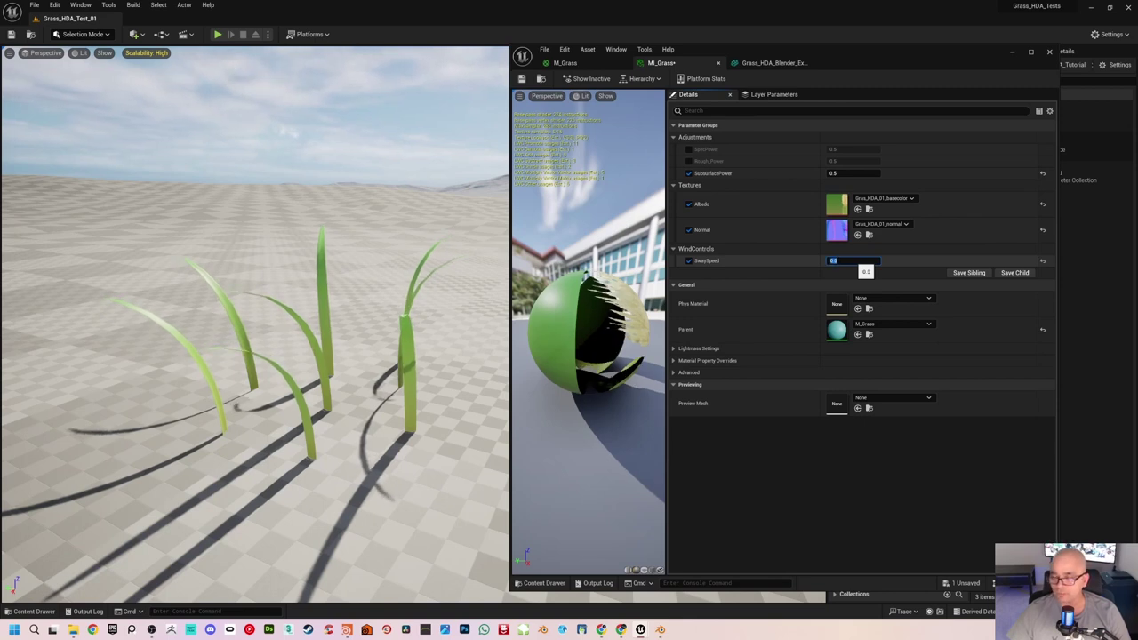
pyautogui.write('0.5')
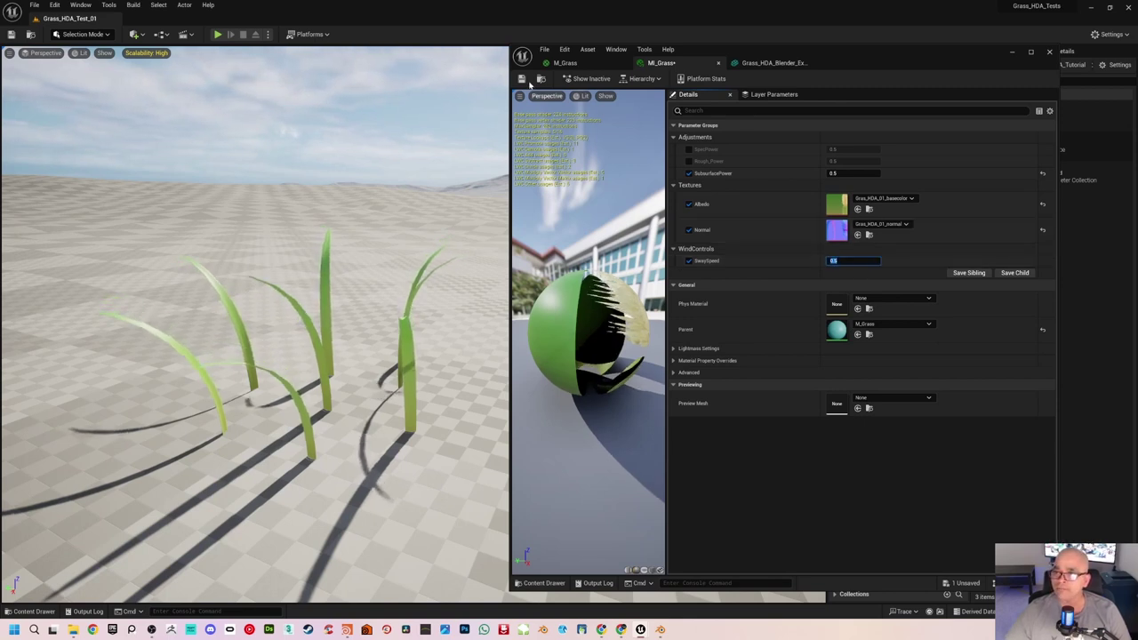
pyautogui.click(524, 79)
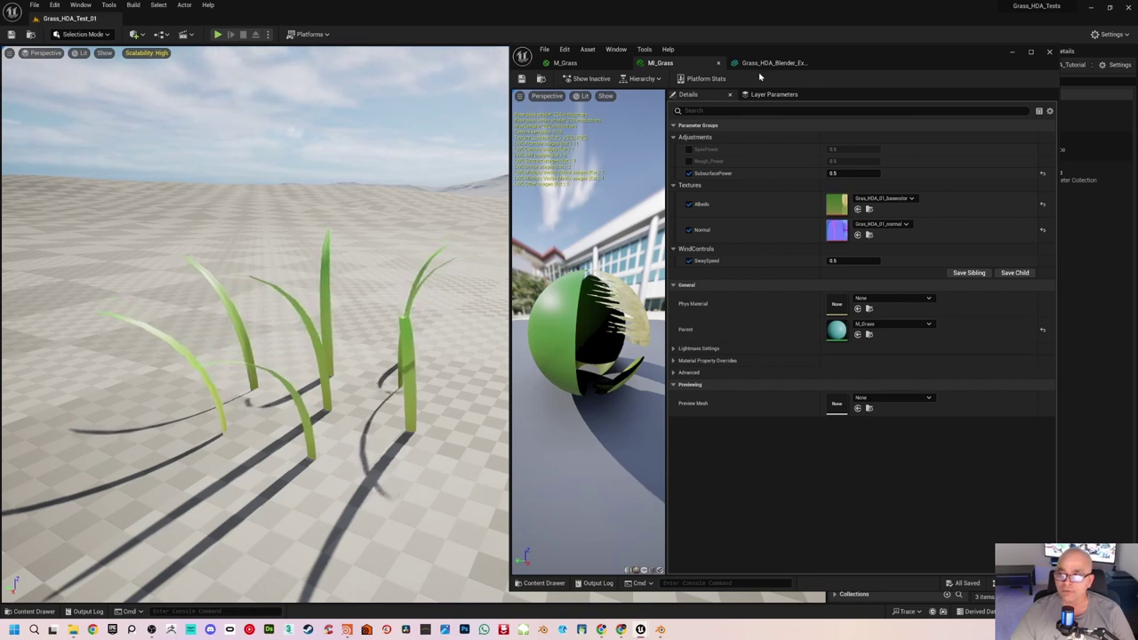
# Step: Return to the M_Grass graph and pan across the wind chain to the output node
pyautogui.click(566, 62)
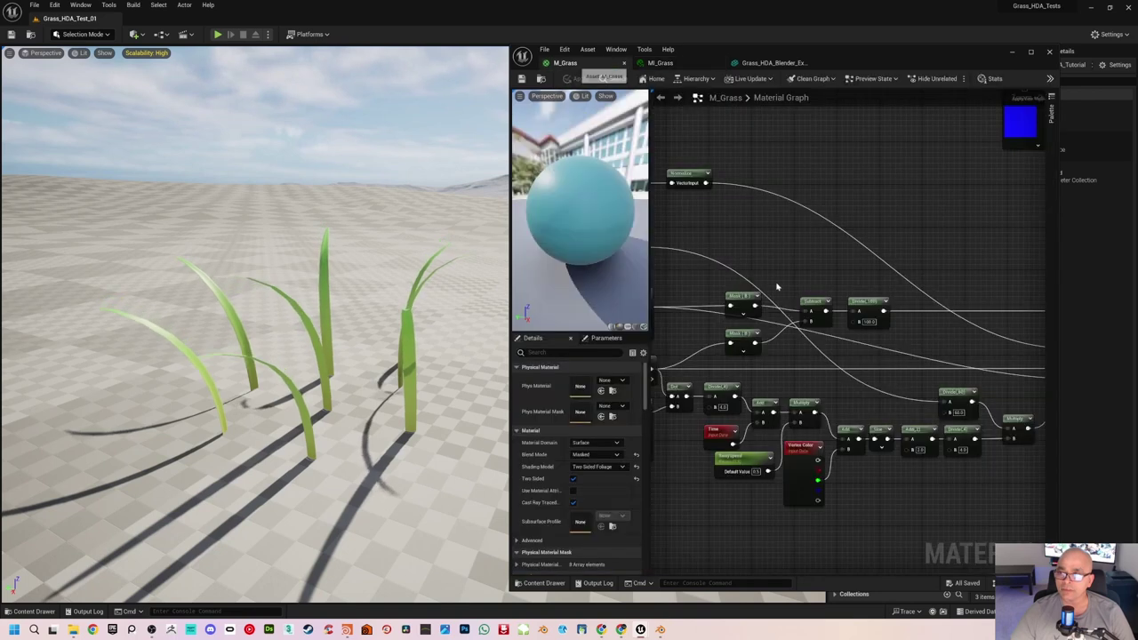
pyautogui.scroll(-1, 863, 272)
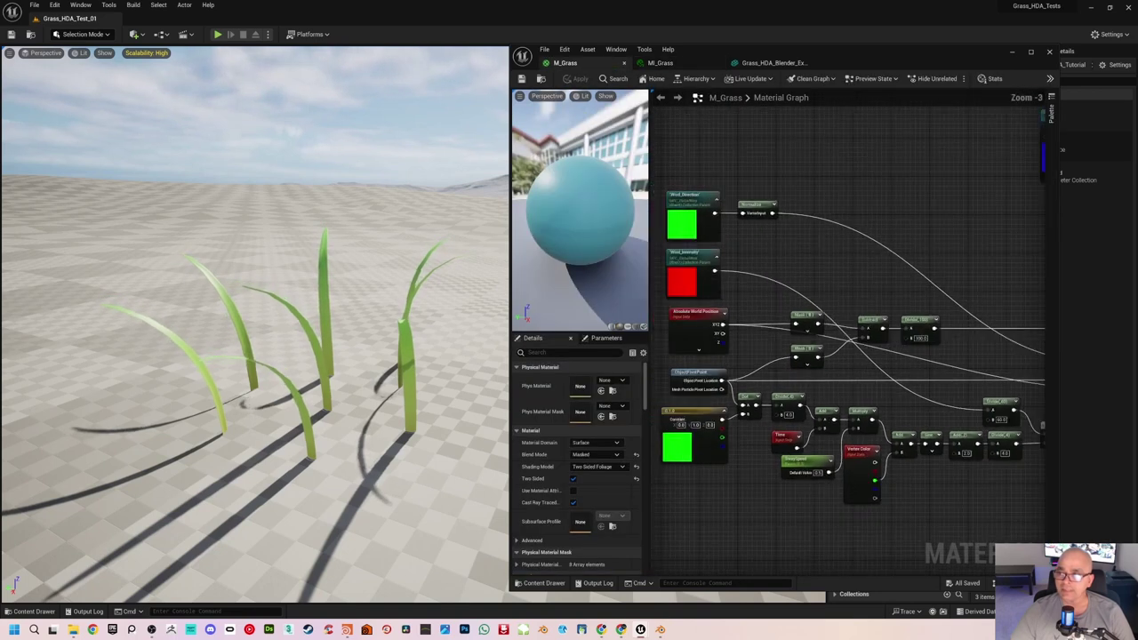
pyautogui.moveTo(871, 269)
pyautogui.mouseDown(button='right')
pyautogui.moveTo(777, 254)
pyautogui.moveTo(863, 249)
pyautogui.mouseUp(button='right')
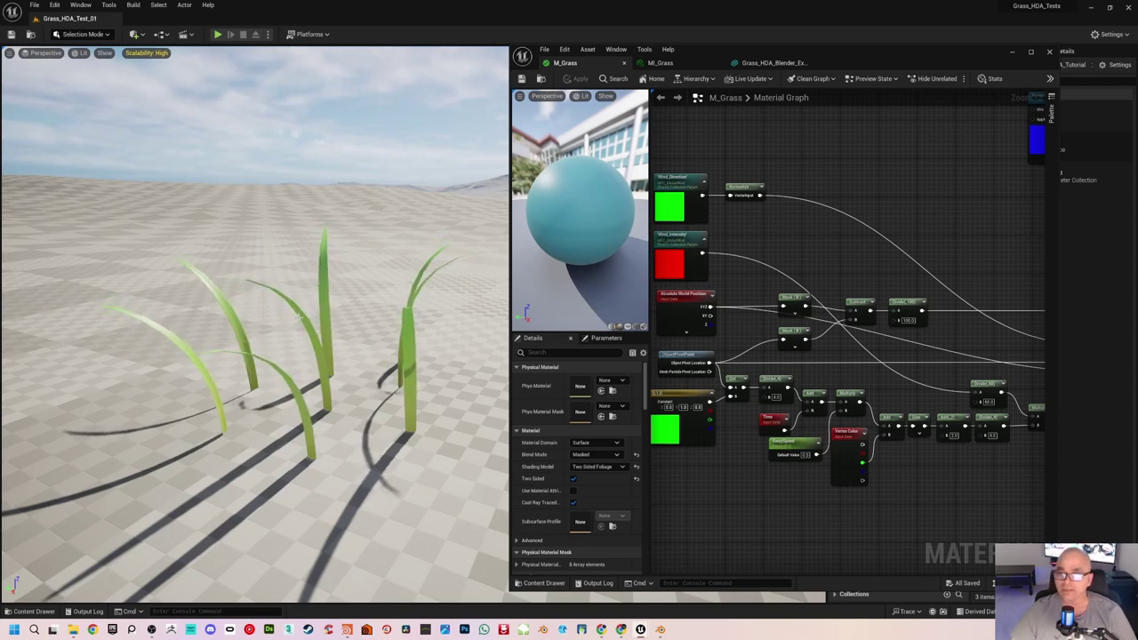
pyautogui.moveTo(811, 239); pyautogui.dragTo(737, 279, button='right')
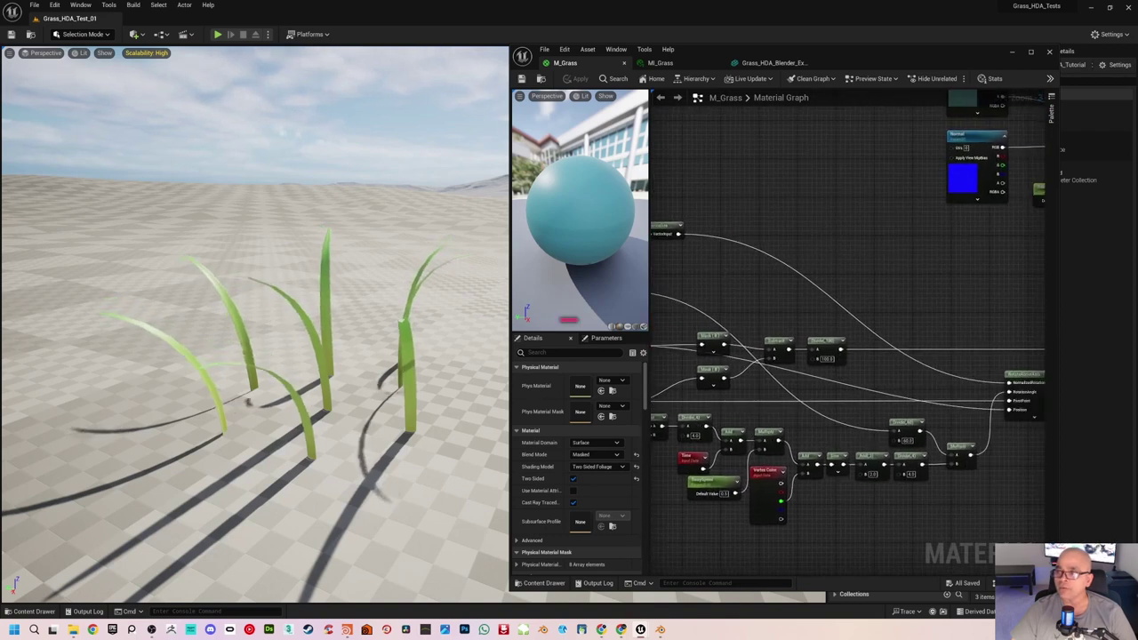
pyautogui.moveTo(800, 267); pyautogui.dragTo(747, 290, button='right')
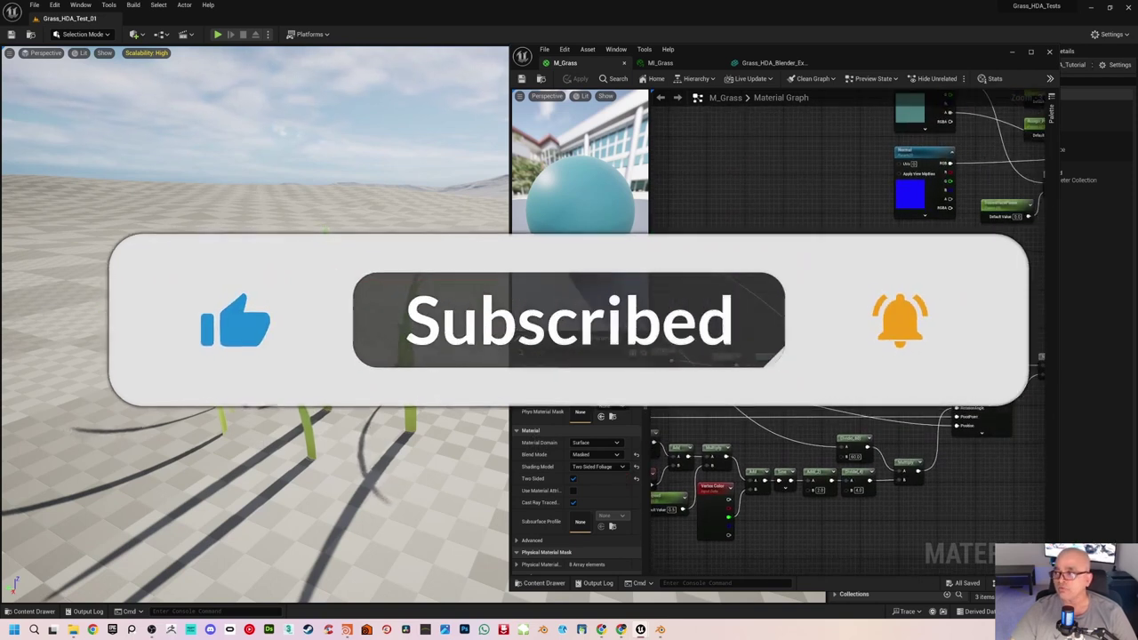
pyautogui.moveTo(943, 281); pyautogui.dragTo(811, 325, button='right')
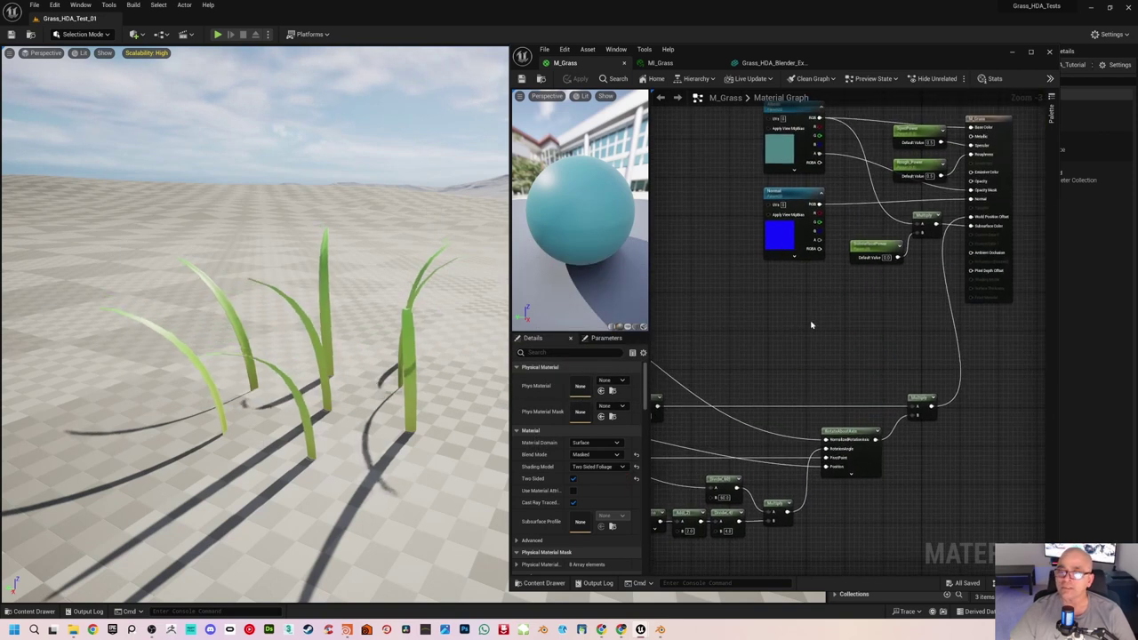